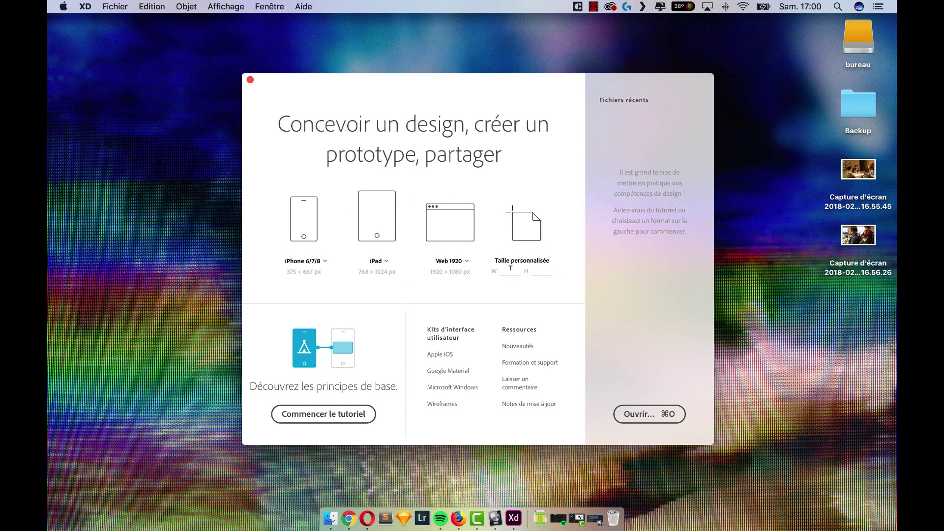
# - Create a new document from the iPhone 6/7/8 (375 x 667) artboard preset
pyautogui.click(326, 262)
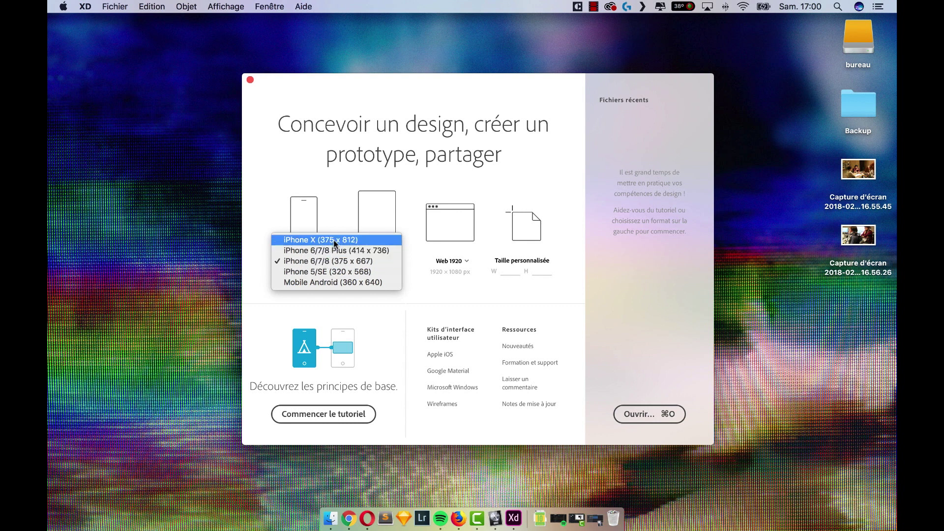
pyautogui.click(332, 260)
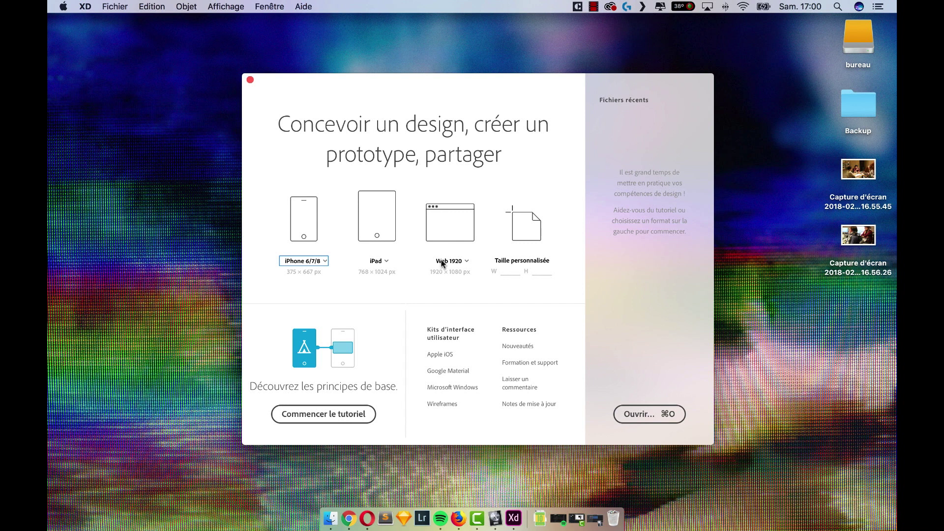
pyautogui.click(462, 261)
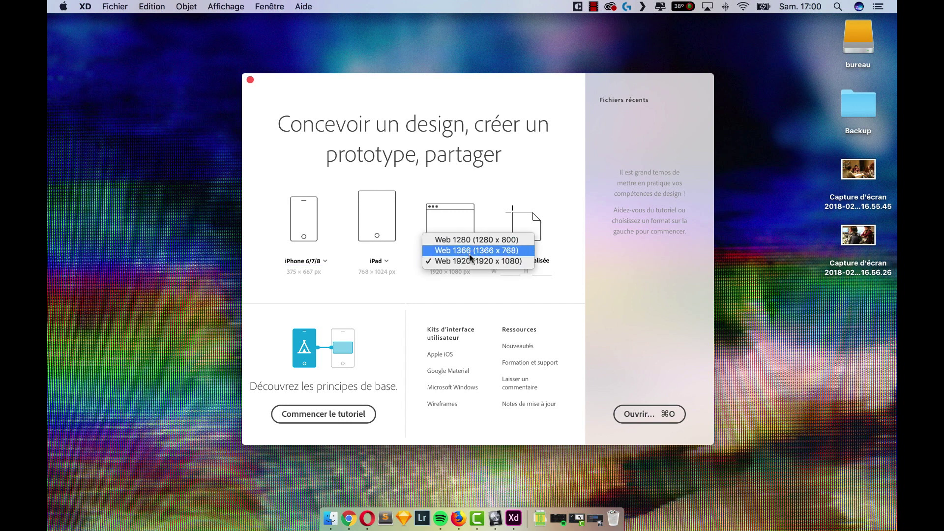
pyautogui.click(520, 189)
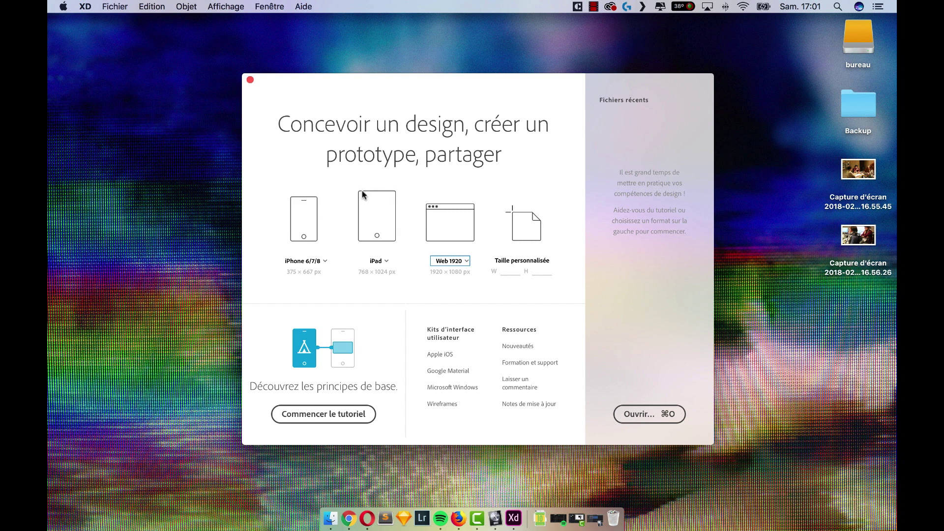
pyautogui.click(311, 218)
pyautogui.moveTo(559, 28); pyautogui.dragTo(538, 40)
pyautogui.moveTo(827, 400); pyautogui.dragTo(871, 465)
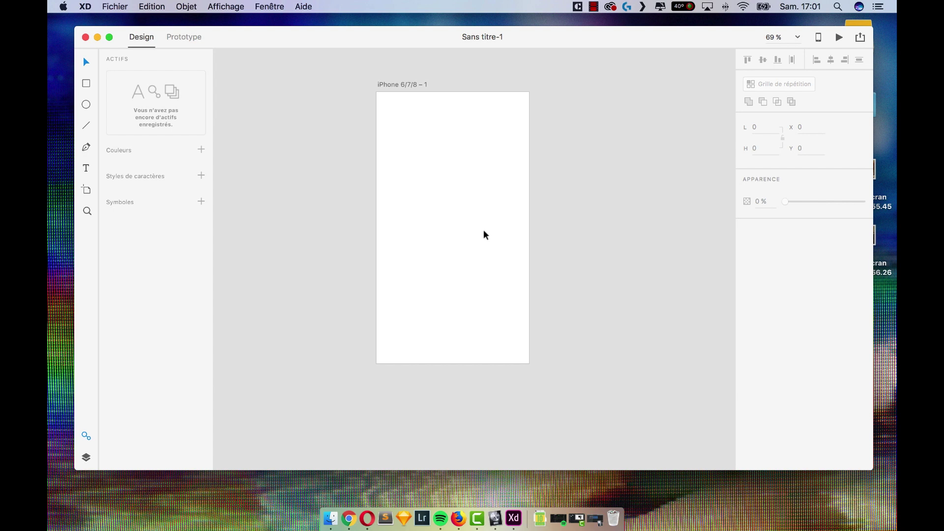
pyautogui.click(110, 7)
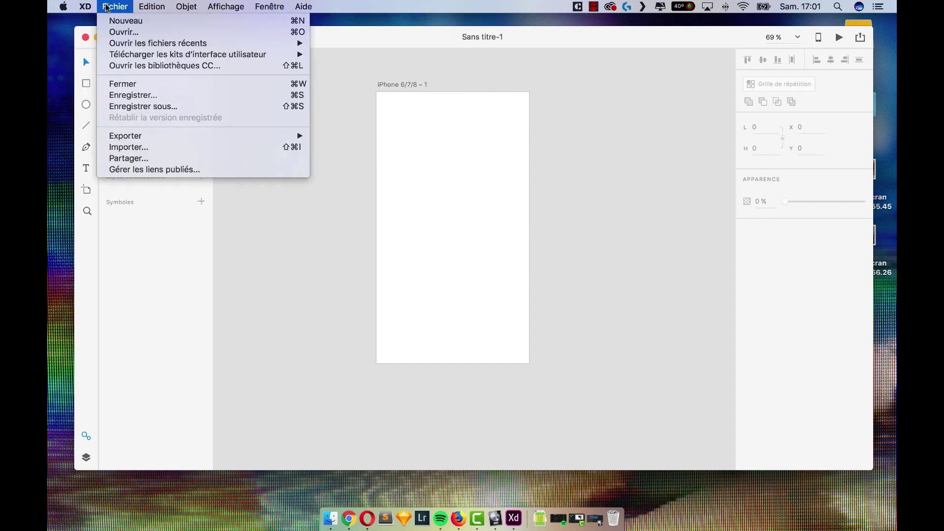
pyautogui.click(231, 206)
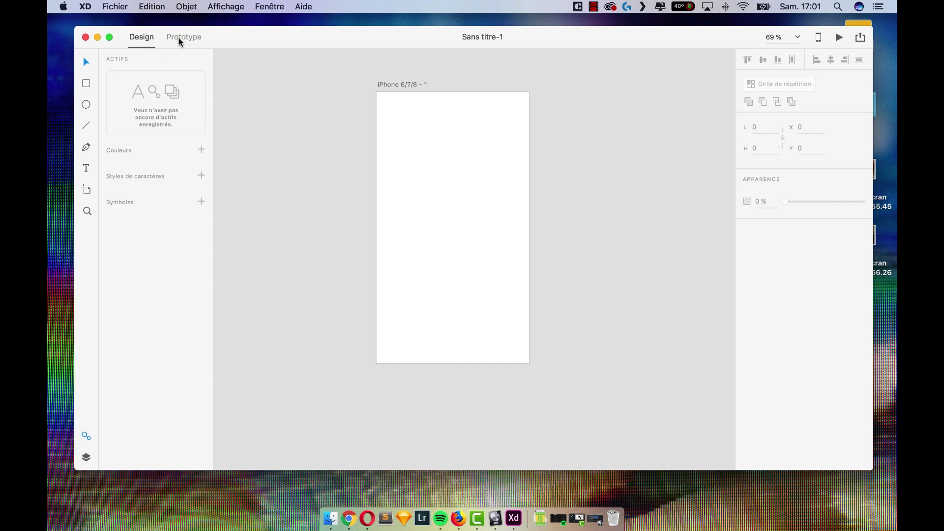
pyautogui.click(192, 38)
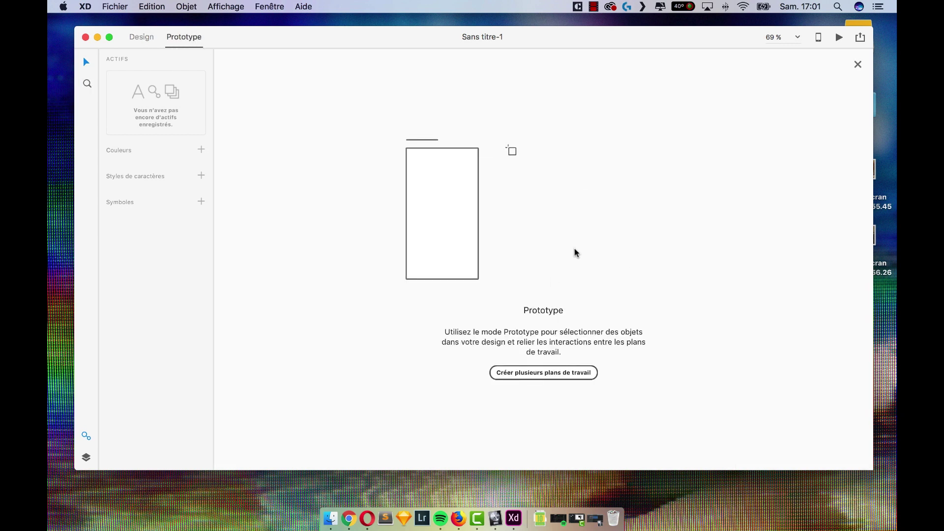
pyautogui.click(141, 38)
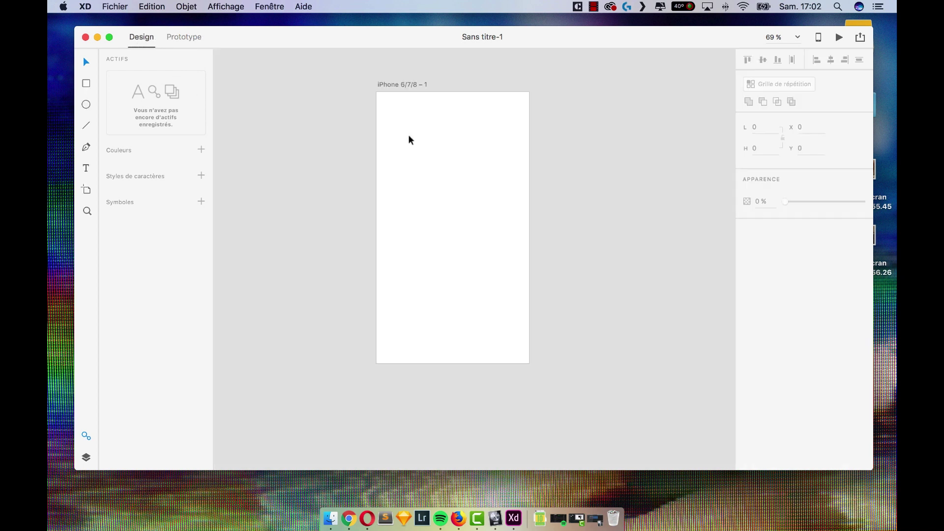
pyautogui.click(799, 38)
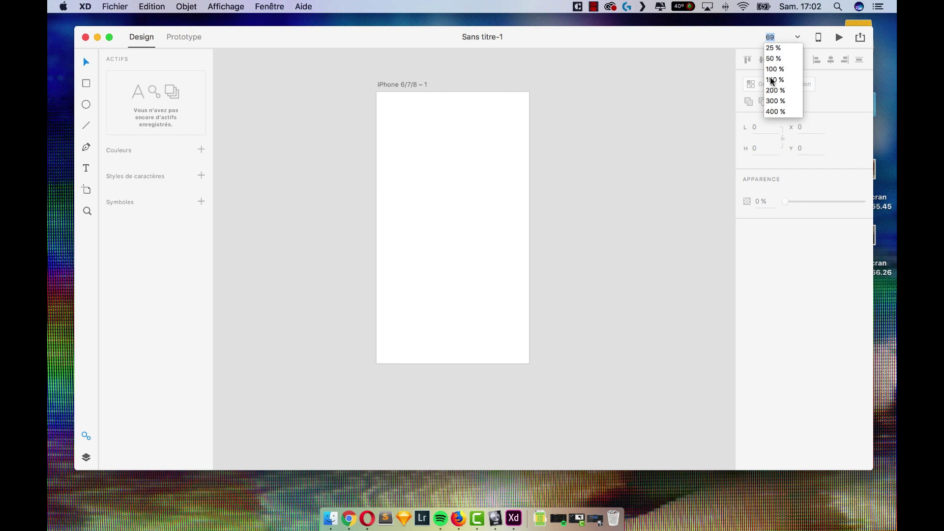
pyautogui.press('Escape')
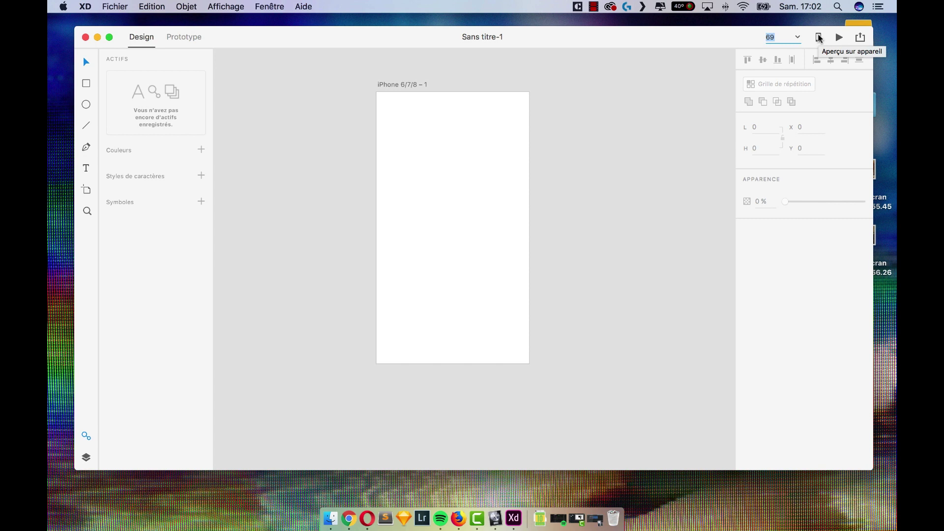
pyautogui.moveTo(408, 42)
pyautogui.mouseDown()
pyautogui.moveTo(392, 61)
pyautogui.moveTo(398, 43)
pyautogui.mouseUp()
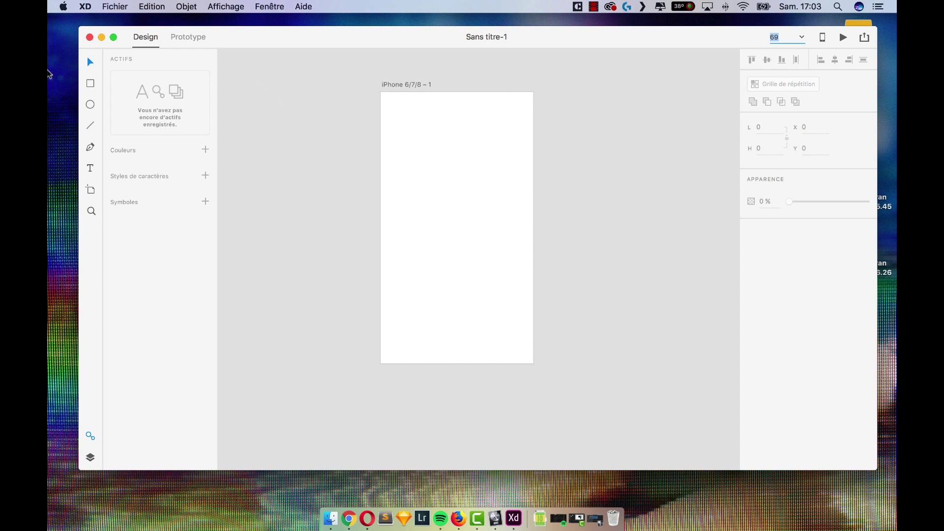
# - Move the iPhone 6/7/8 artboard to about X -174, Y -23 and display the list of artboards
pyautogui.moveTo(453, 193); pyautogui.dragTo(382, 184)
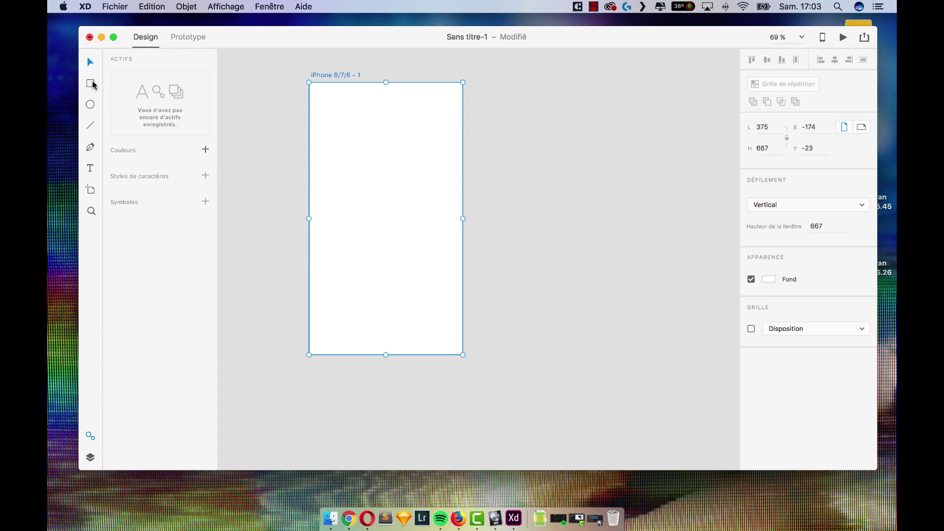
pyautogui.click(90, 458)
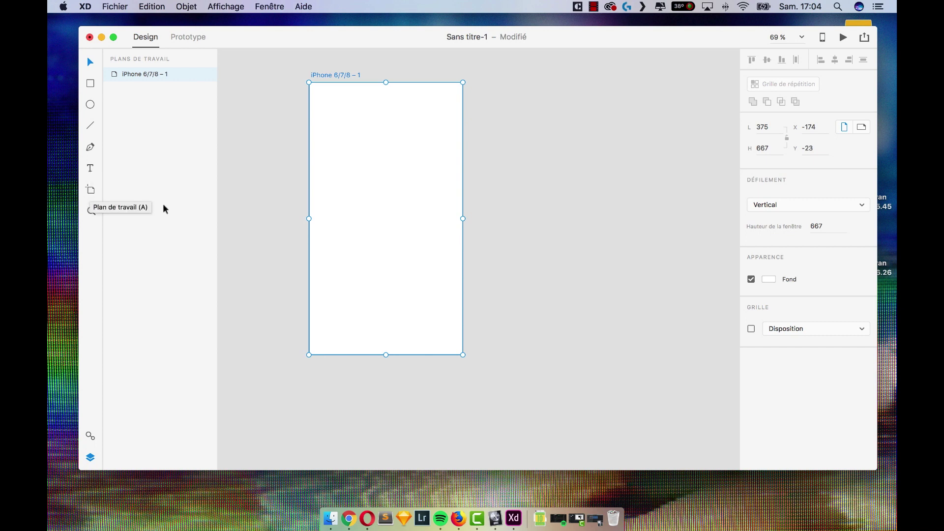
pyautogui.click(606, 216)
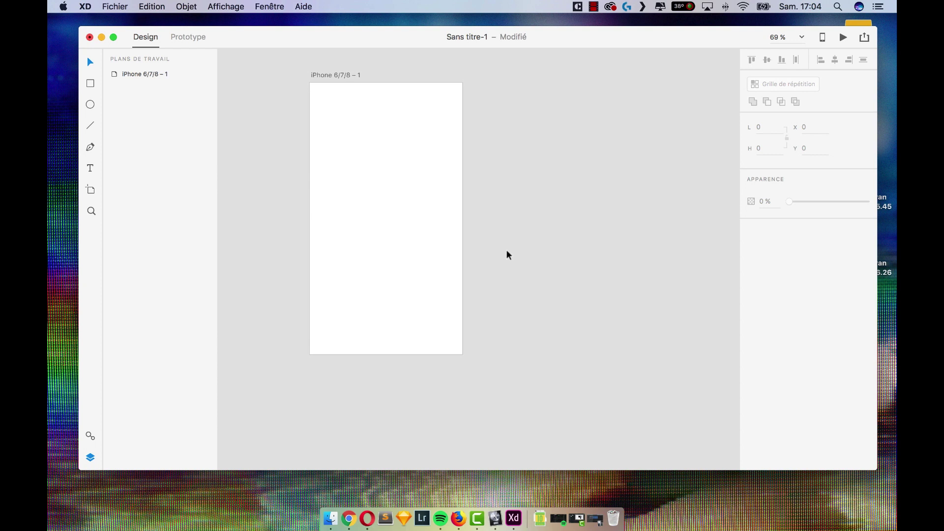
# - Add an iPad (768 x 1024) artboard beside the iPhone 6/7/8 artboard
pyautogui.scroll(-5, 578, 270)
pyautogui.moveTo(510, 276); pyautogui.dragTo(462, 104)
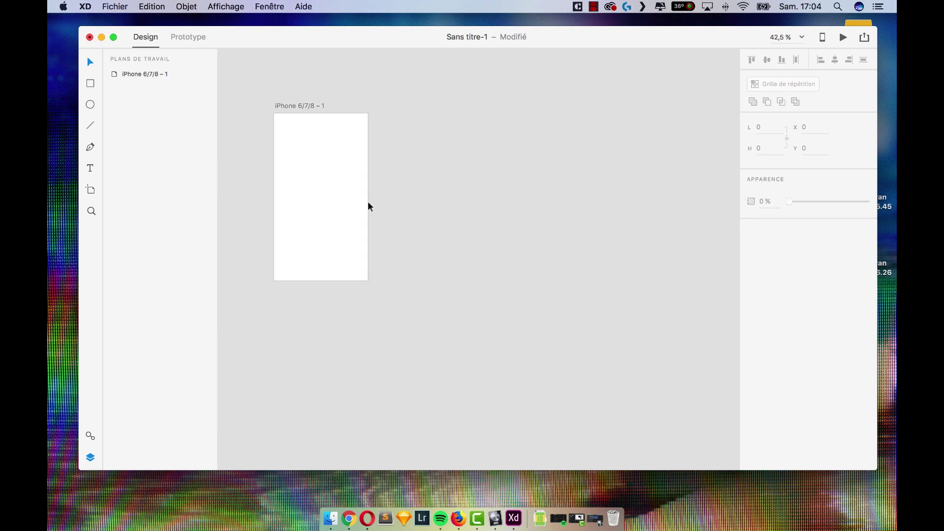
pyautogui.scroll(-2, 594, 193)
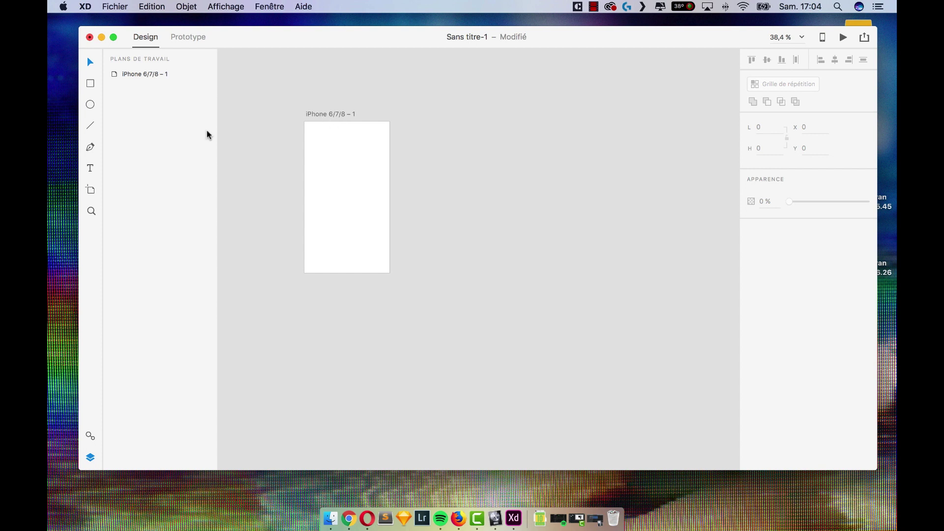
pyautogui.click(91, 194)
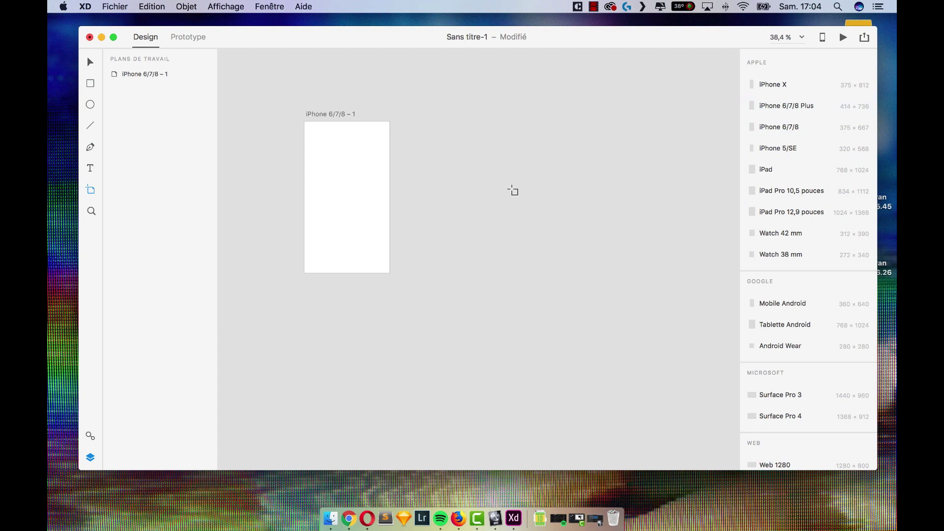
pyautogui.click(815, 173)
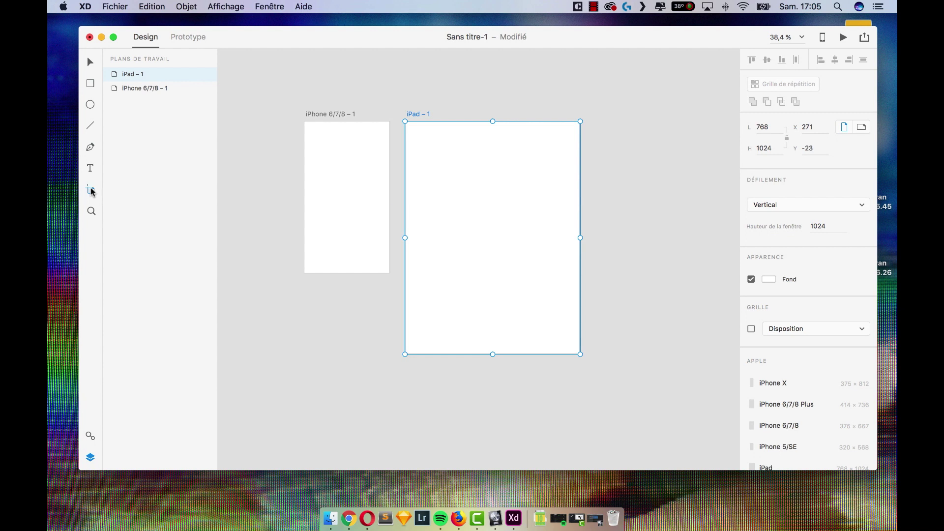
pyautogui.scroll(-5, 788, 232)
pyautogui.scroll(-8, 809, 271)
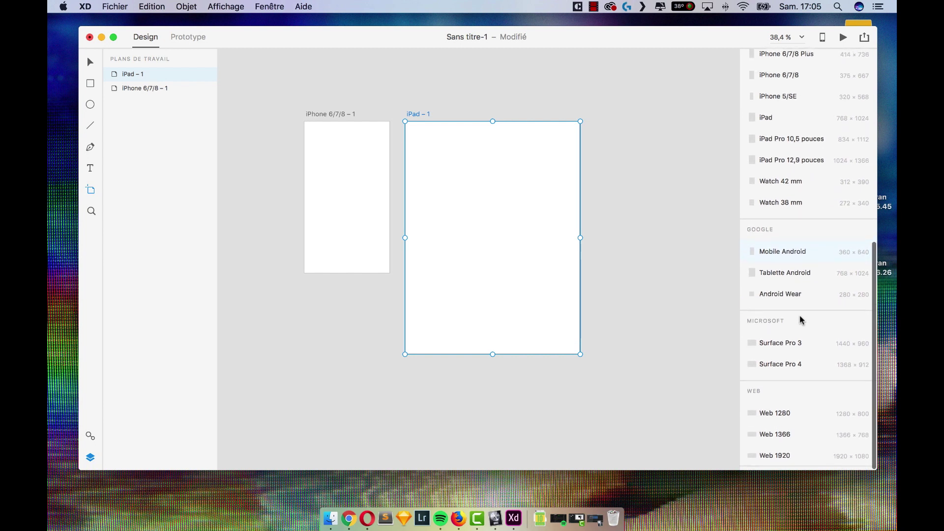
pyautogui.click(166, 114)
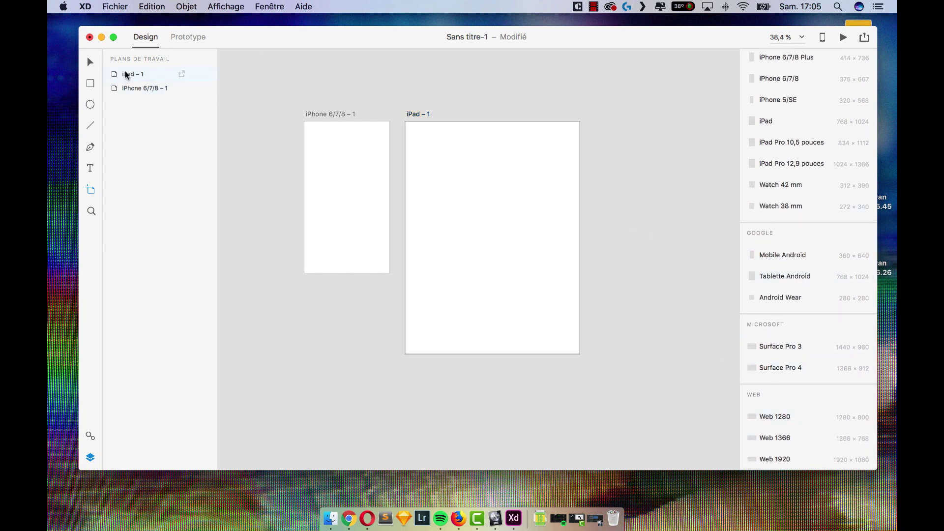
# - Check the document's assets and the iPad artboard's layers, and return to the list of artboards
pyautogui.click(90, 436)
pyautogui.click(91, 460)
pyautogui.click(90, 435)
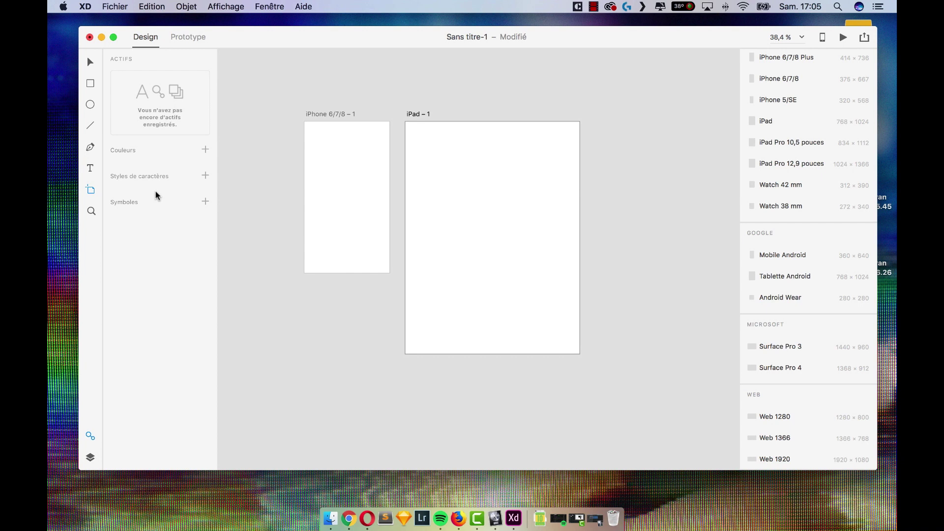
pyautogui.click(91, 458)
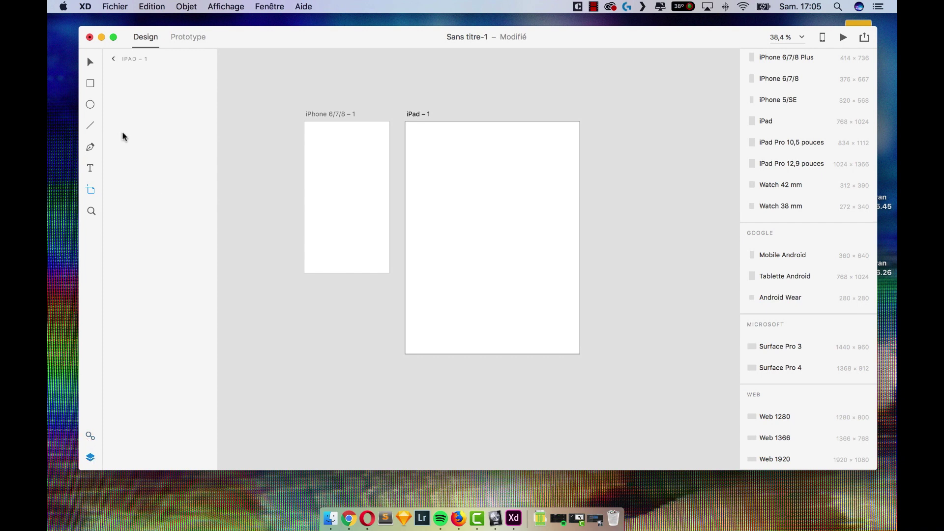
pyautogui.click(113, 59)
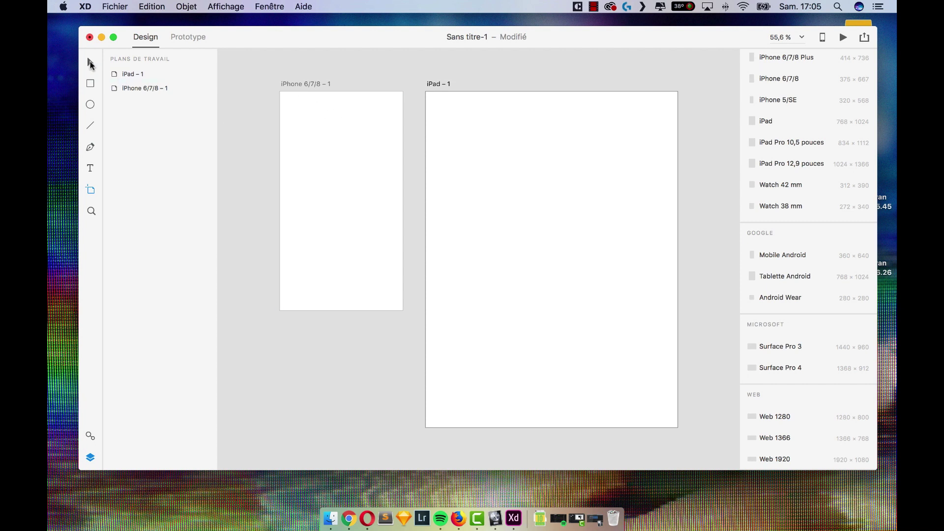
# - Rename the iPhone 6/7/8 artboard as Home
pyautogui.click(92, 62)
pyautogui.click(180, 87)
pyautogui.click(534, 142)
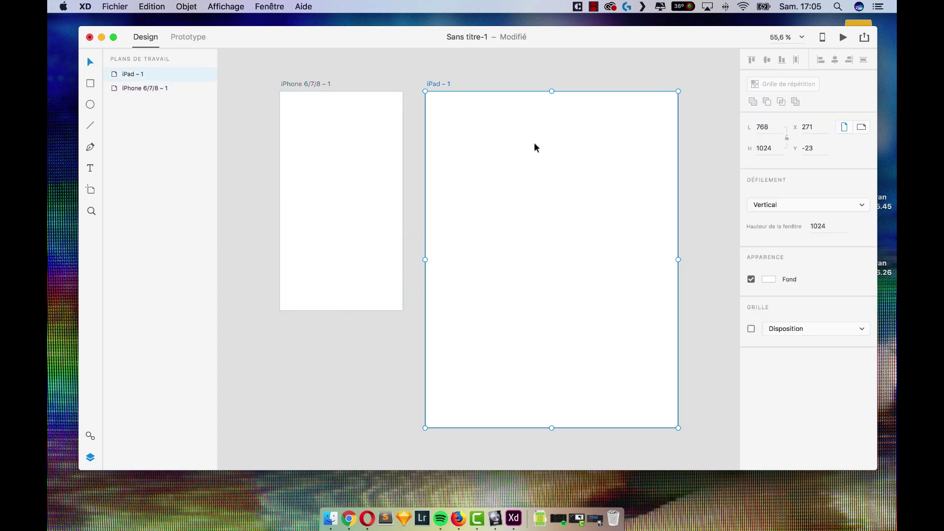
pyautogui.doubleClick(133, 74)
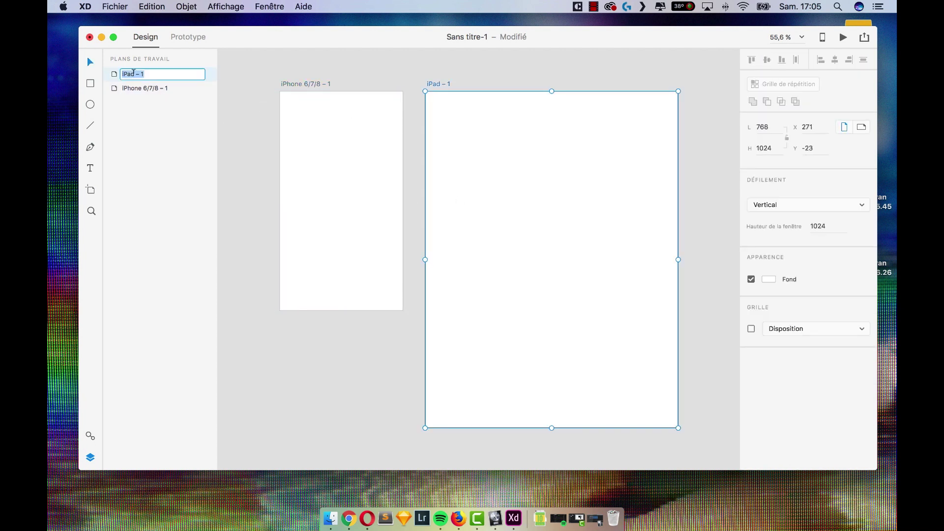
pyautogui.click(149, 93)
pyautogui.doubleClick(143, 90)
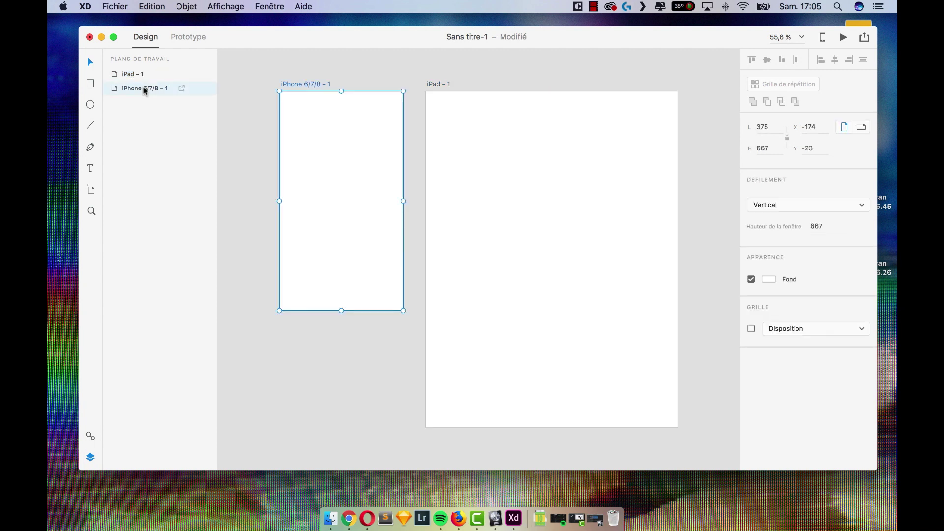
pyautogui.write('Home')
pyautogui.press('Return')
# - Delete the iPad artboard from the document
pyautogui.click(151, 77)
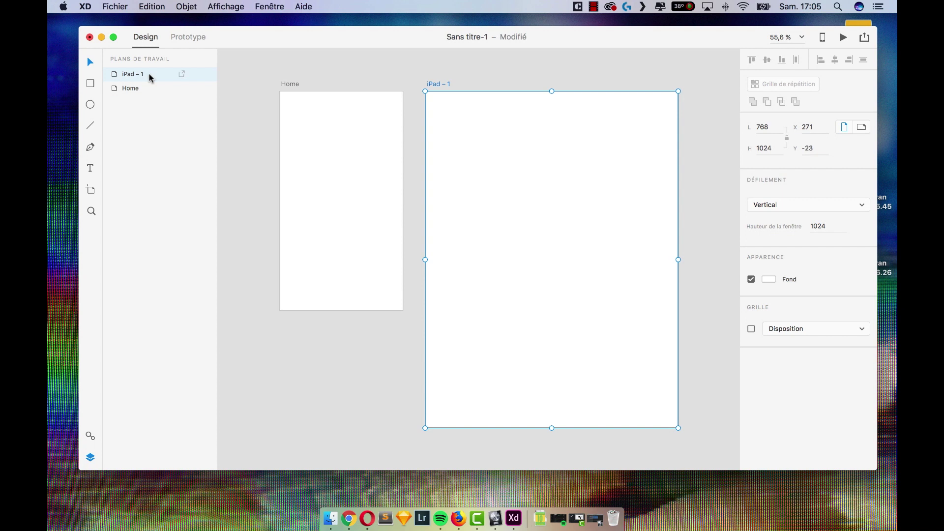
pyautogui.press('Delete')
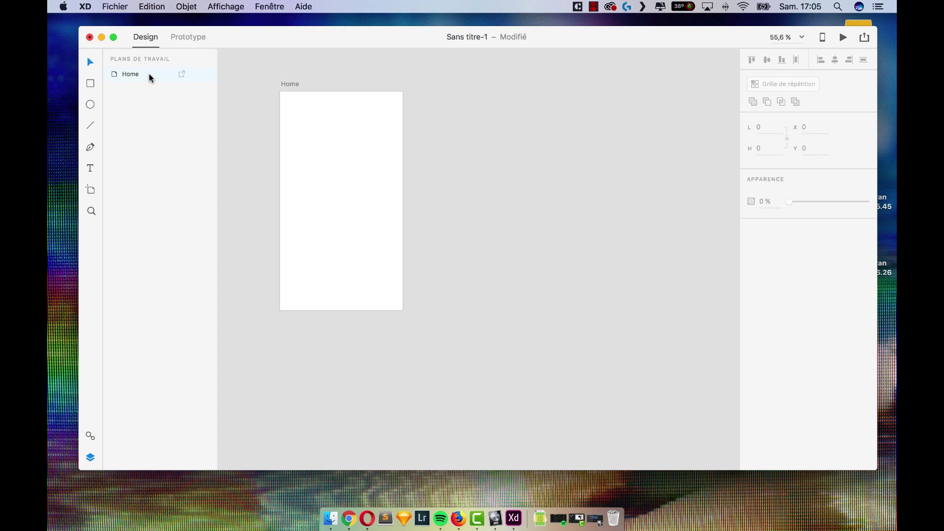
# - Draw a rectangle of about 375 x 58 across the full width of the Home artboard's top edge
pyautogui.click(90, 84)
pyautogui.moveTo(288, 93)
pyautogui.mouseDown()
pyautogui.moveTo(311, 110)
pyautogui.moveTo(402, 113)
pyautogui.mouseUp()
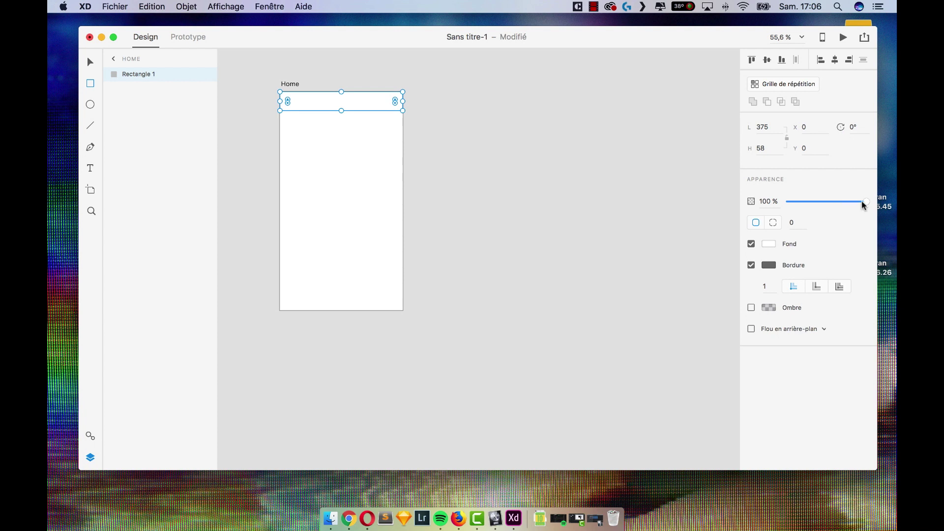
# - Try the header rectangle's opacity setting and its individual and uniform corner-radius modes
pyautogui.moveTo(863, 203)
pyautogui.mouseDown()
pyautogui.moveTo(833, 201)
pyautogui.moveTo(878, 201)
pyautogui.mouseUp()
pyautogui.click(771, 224)
pyautogui.click(756, 222)
pyautogui.click(793, 222)
pyautogui.click(773, 225)
pyautogui.click(756, 222)
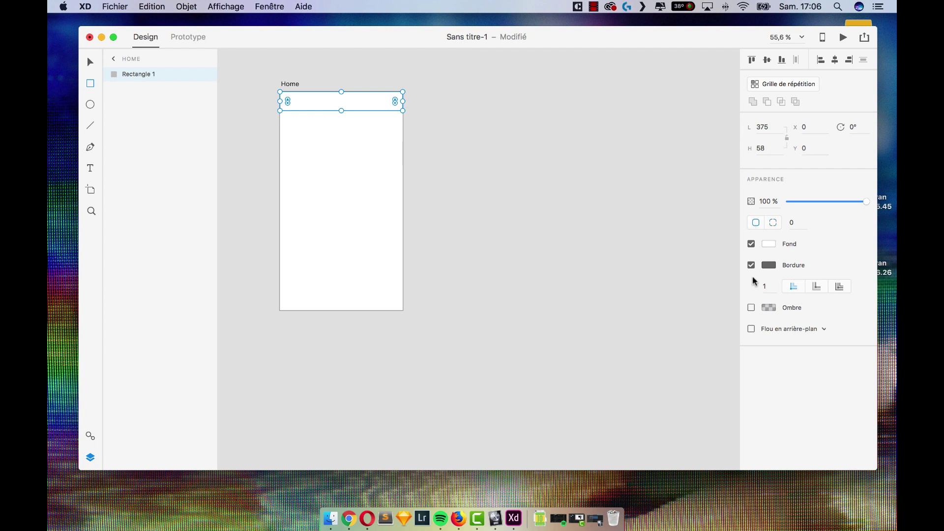
# - Fill the header rectangle with red #FF6767 and change the fill type to a linear gradient
pyautogui.click(769, 245)
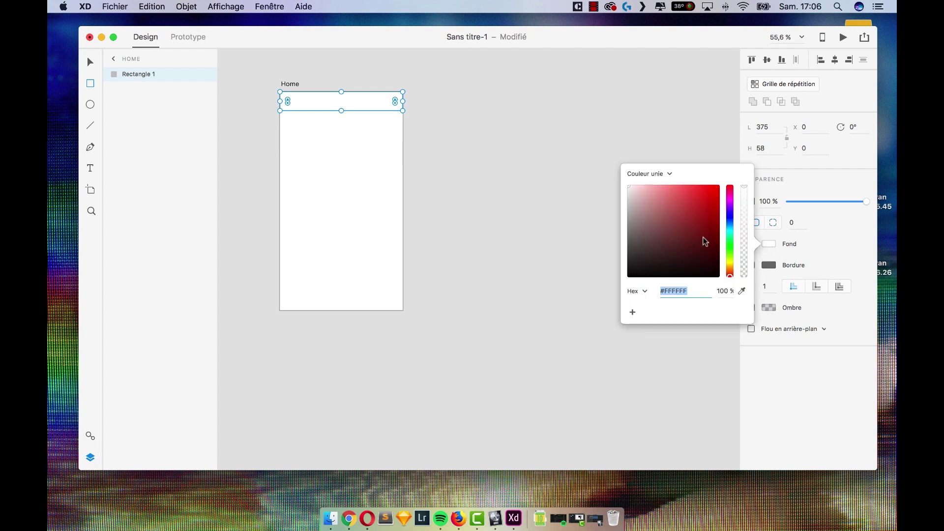
pyautogui.click(665, 200)
pyautogui.moveTo(659, 198); pyautogui.dragTo(681, 184)
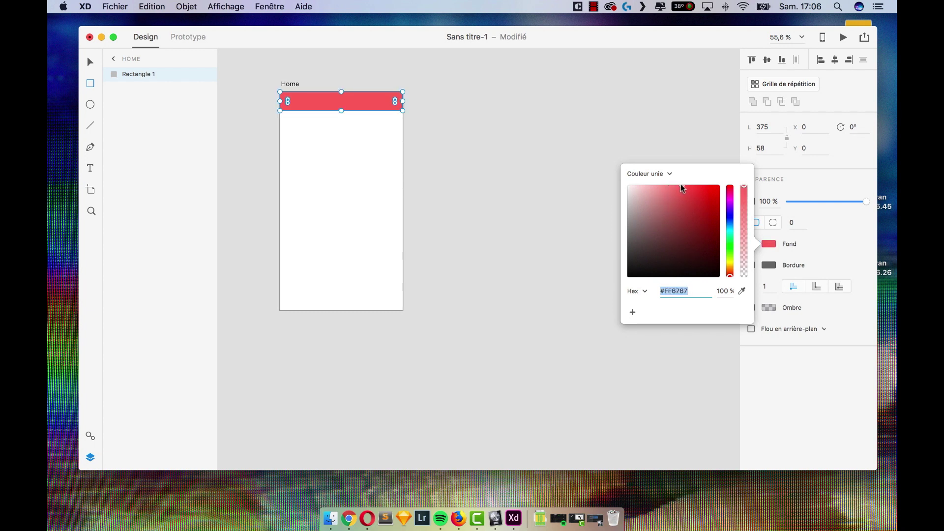
pyautogui.click(670, 174)
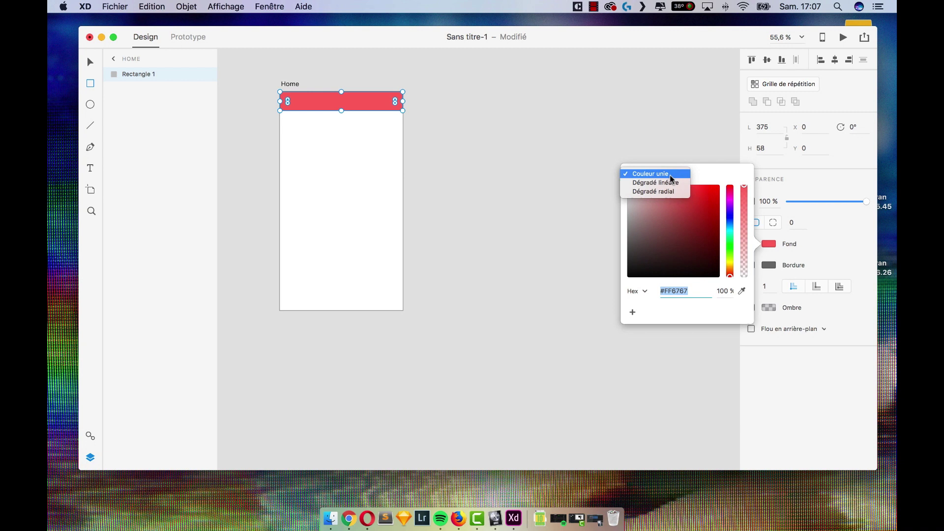
pyautogui.click(672, 186)
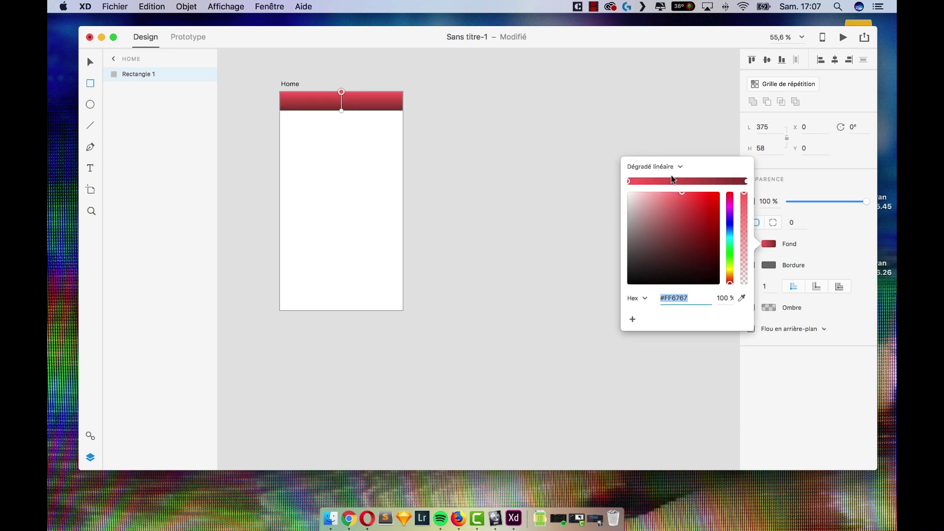
# - Stretch the header's linear gradient diagonally from its lower-left to its upper-right corner and recolour the dark stop purple #6E3480
pyautogui.click(672, 172)
pyautogui.click(672, 175)
pyautogui.click(667, 168)
pyautogui.click(663, 158)
pyautogui.moveTo(341, 91); pyautogui.dragTo(399, 92)
pyautogui.moveTo(341, 111); pyautogui.dragTo(279, 111)
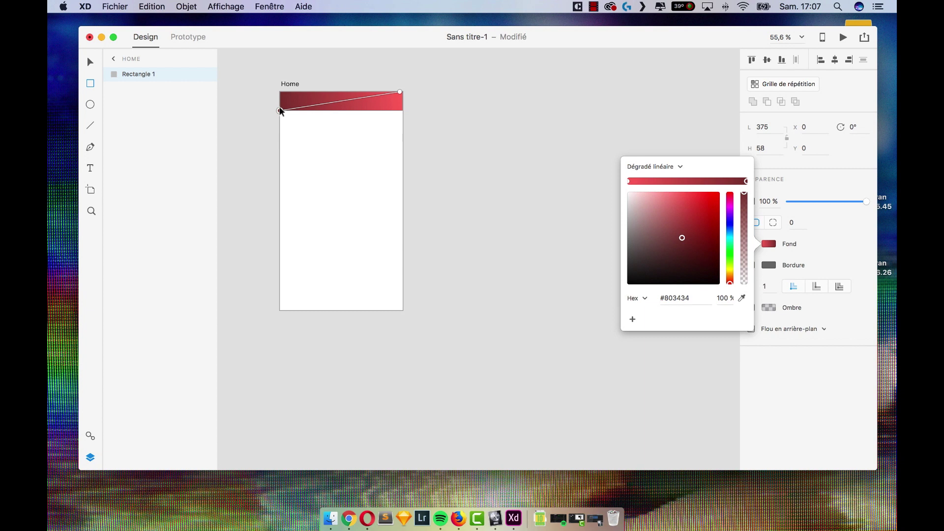
pyautogui.click(402, 91)
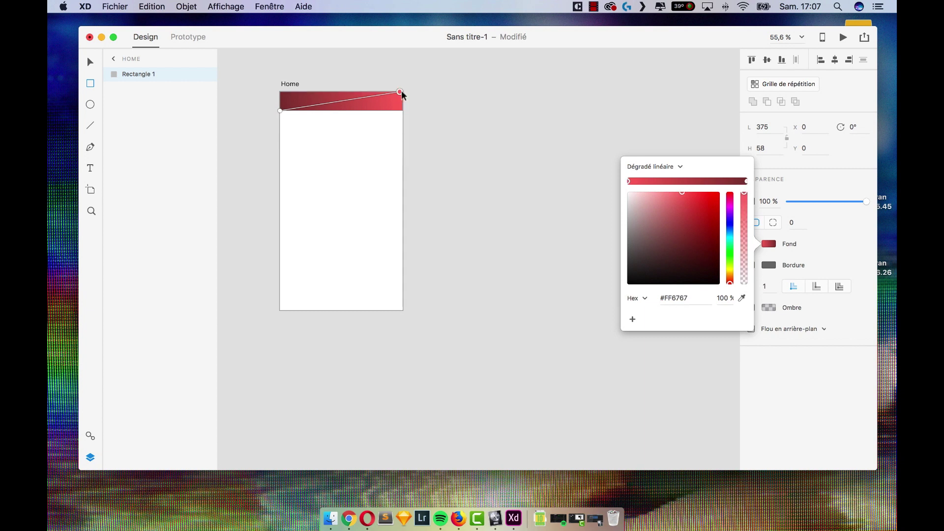
pyautogui.moveTo(281, 110)
pyautogui.mouseDown()
pyautogui.moveTo(251, 114)
pyautogui.moveTo(279, 110)
pyautogui.mouseUp()
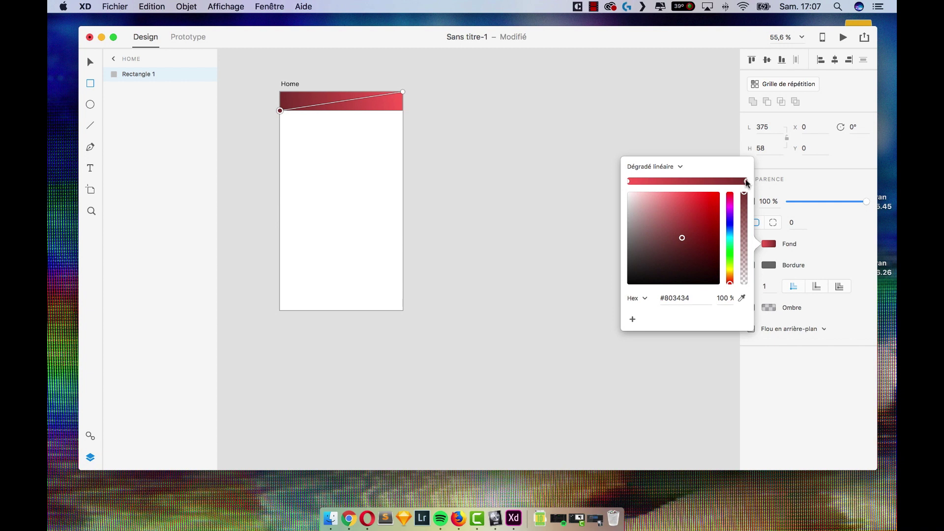
pyautogui.click(729, 223)
pyautogui.moveTo(729, 223); pyautogui.dragTo(730, 211)
# - Switch the header's fill back to a solid colour, set it to #FF5252 and save that red as a swatch
pyautogui.click(671, 166)
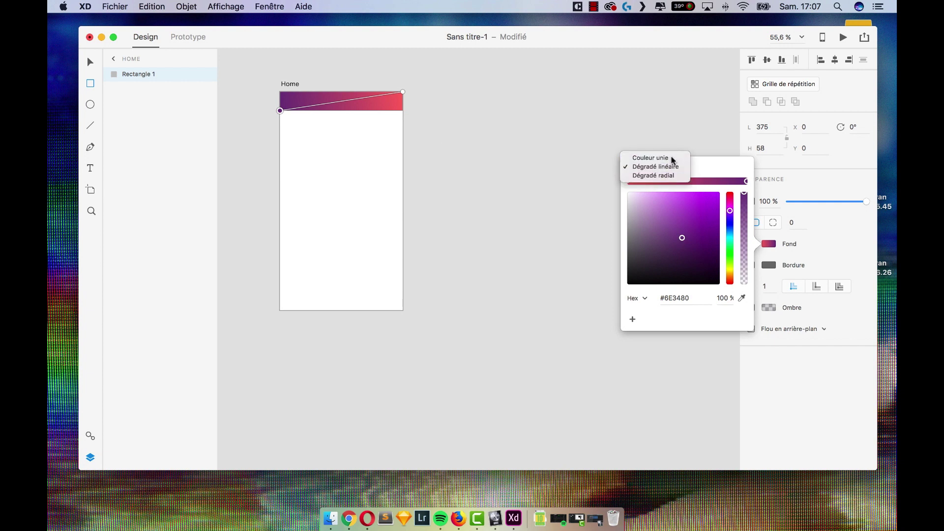
pyautogui.click(669, 160)
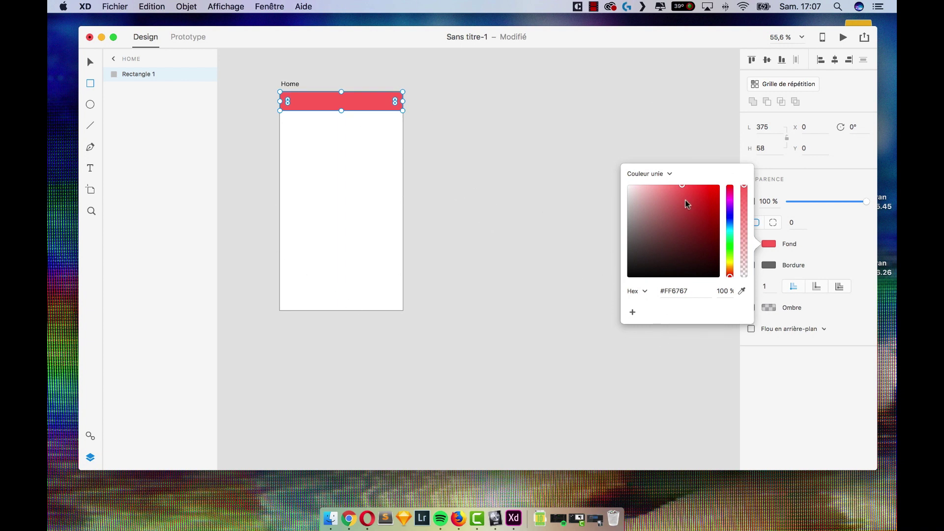
pyautogui.moveTo(682, 184); pyautogui.dragTo(689, 182)
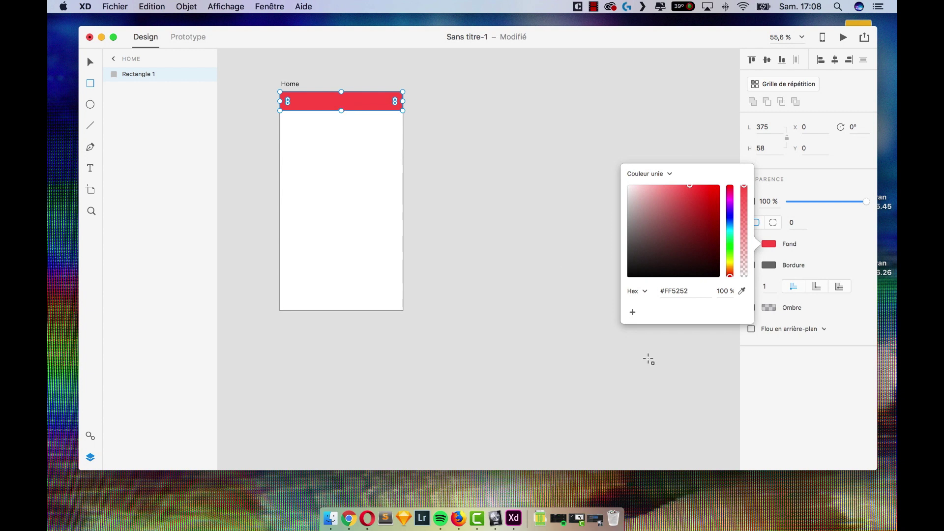
pyautogui.click(633, 313)
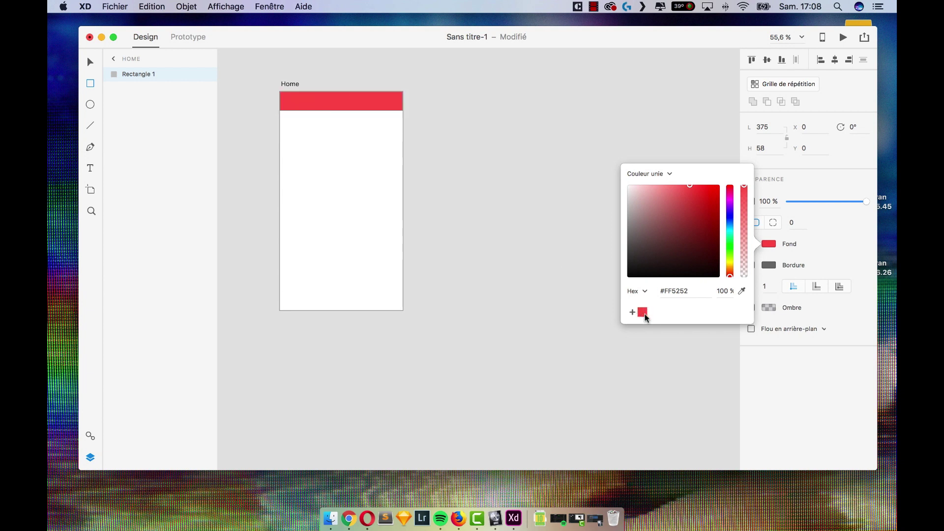
# - Try dark red #8E3C3C as the header's fill, saving it as a second swatch and removing that swatch
pyautogui.click(680, 225)
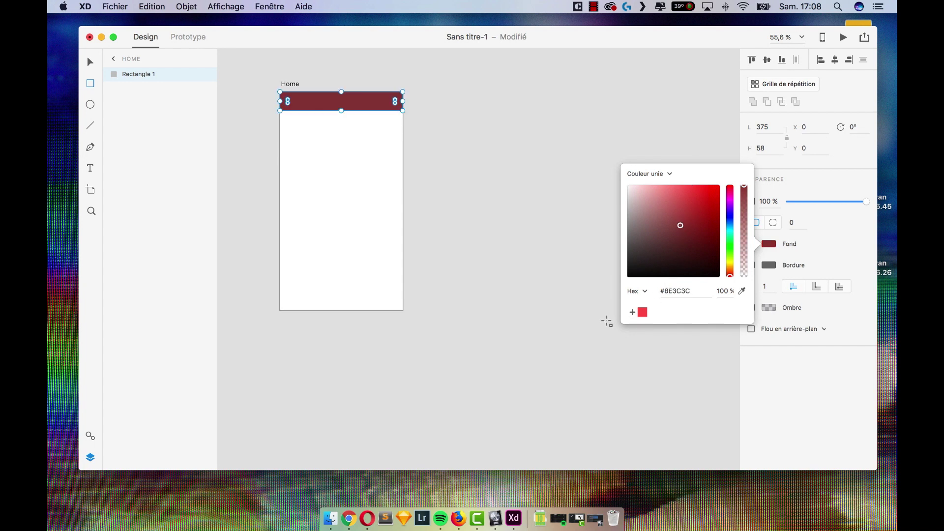
pyautogui.click(633, 312)
pyautogui.moveTo(641, 313); pyautogui.dragTo(640, 353)
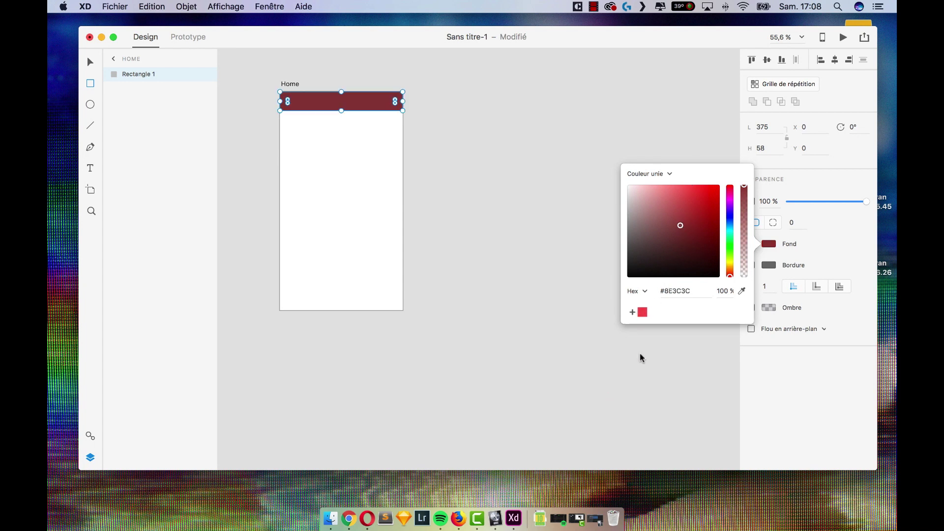
# - Reapply the saved red swatch to the header and lighten the fill to #FF6C6C
pyautogui.click(642, 314)
pyautogui.click(686, 185)
pyautogui.moveTo(686, 185); pyautogui.dragTo(681, 184)
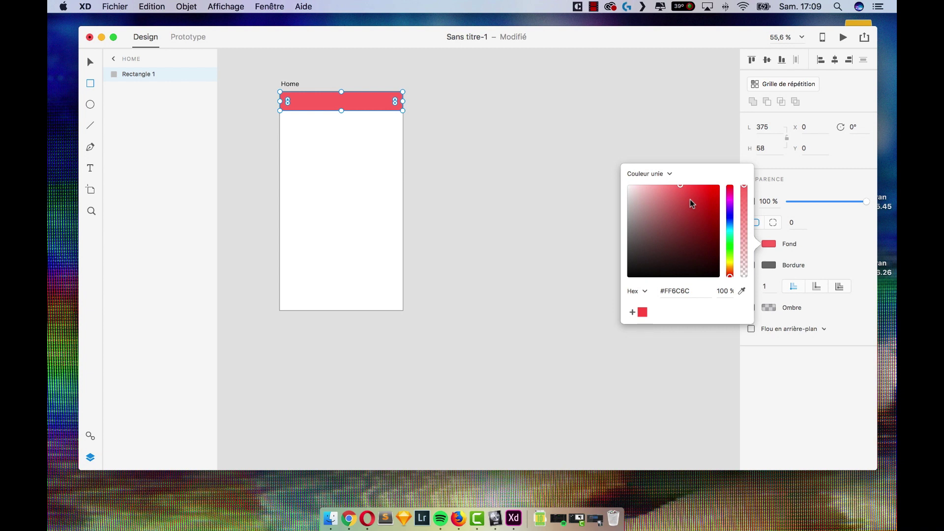
# - Change the header's fill to a linear gradient ending in purple #643680 and save that purple as a swatch
pyautogui.click(647, 174)
pyautogui.click(666, 180)
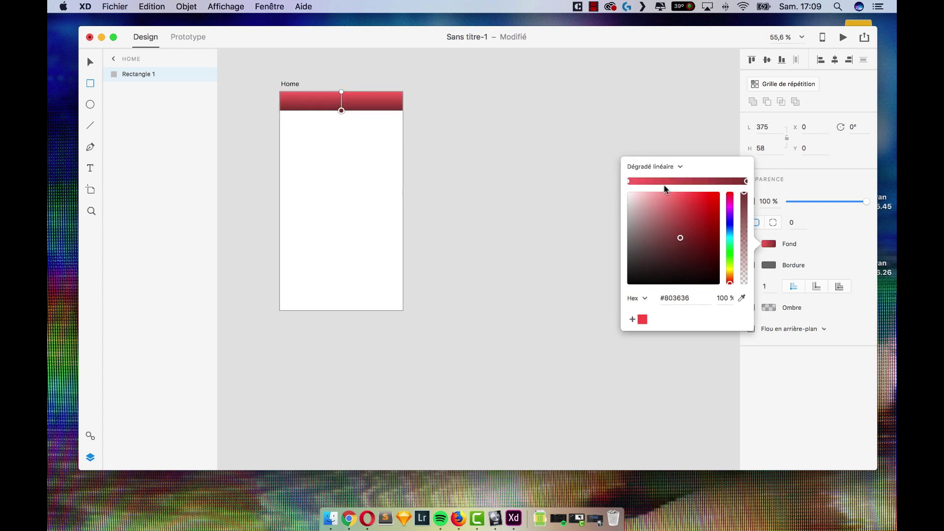
pyautogui.click(732, 235)
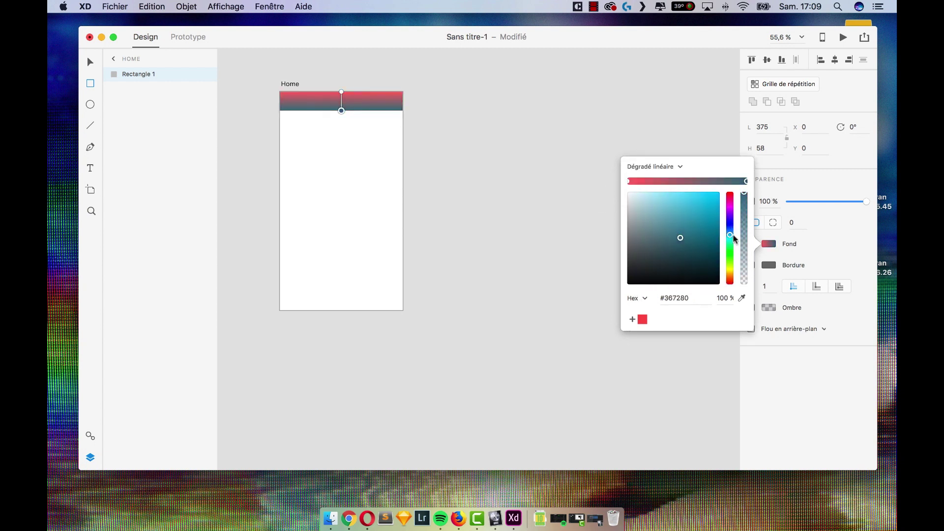
pyautogui.moveTo(733, 235); pyautogui.dragTo(731, 213)
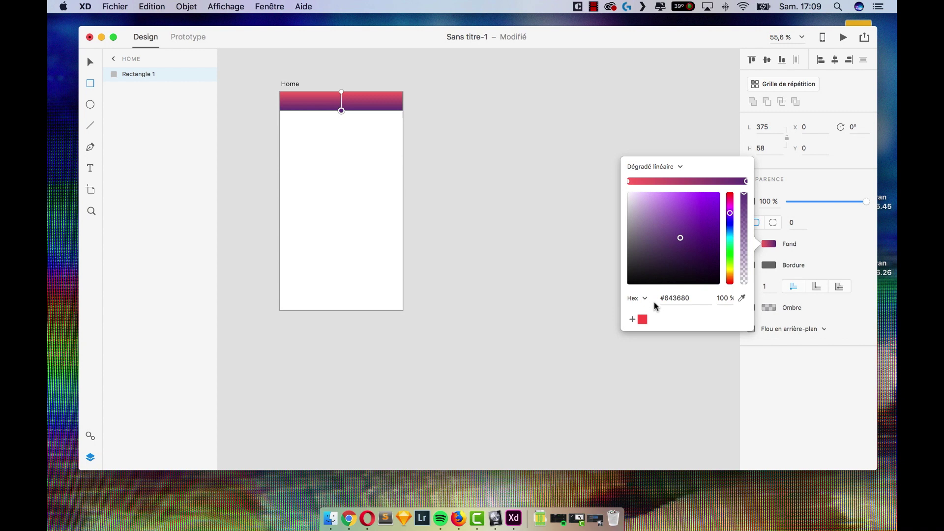
pyautogui.click(632, 320)
# - Run the gradient diagonally, with its red stop near the header's upper-right corner and its purple stop at the lower-left corner
pyautogui.click(629, 181)
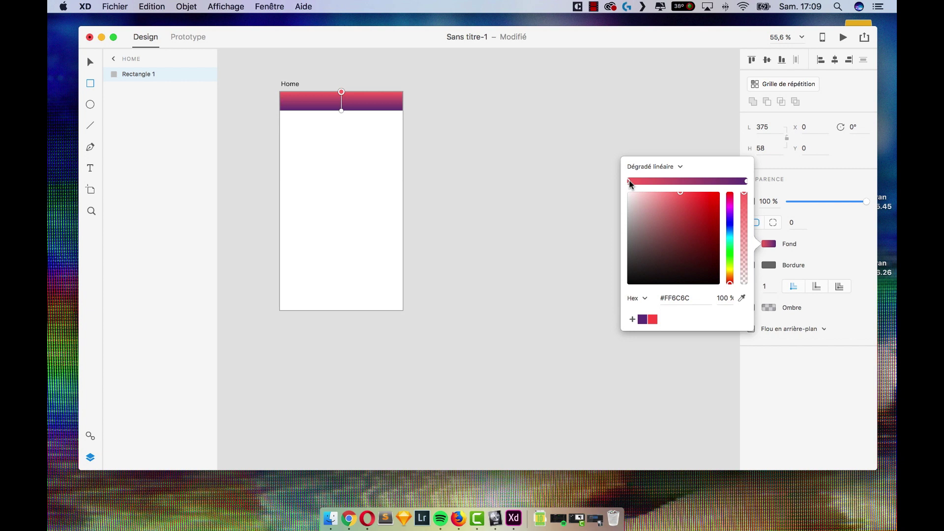
pyautogui.moveTo(341, 92); pyautogui.dragTo(398, 92)
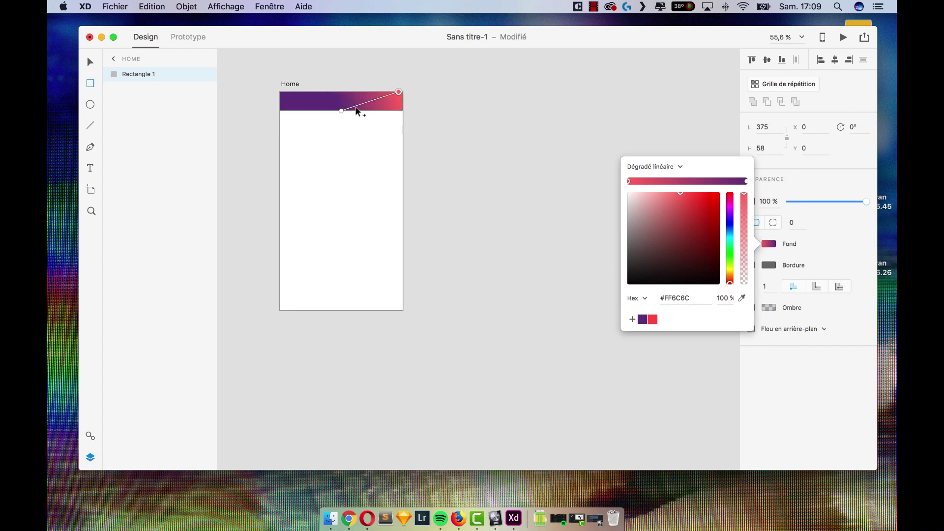
pyautogui.moveTo(341, 111); pyautogui.dragTo(274, 111)
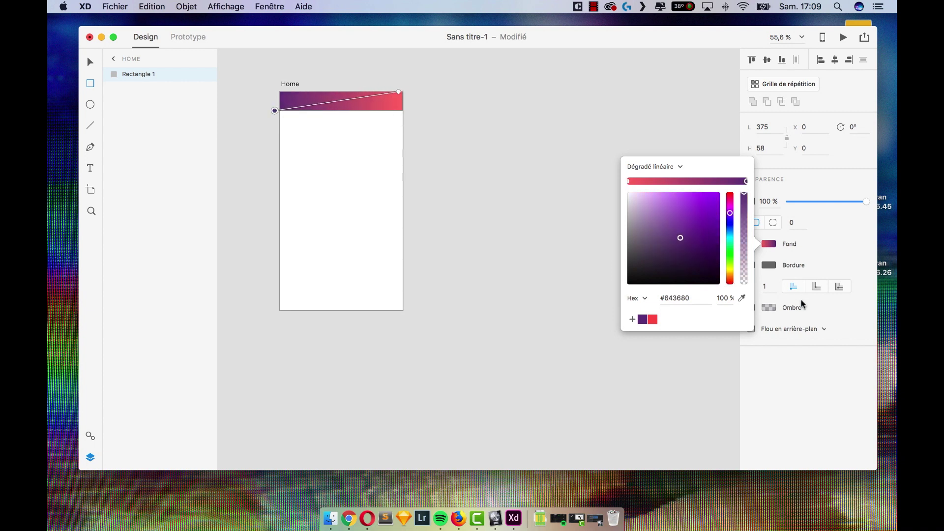
pyautogui.click(820, 364)
# - Recolour the header's border with the saved purple swatch and turn the border off
pyautogui.click(751, 265)
pyautogui.click(749, 266)
pyautogui.click(795, 264)
pyautogui.click(777, 290)
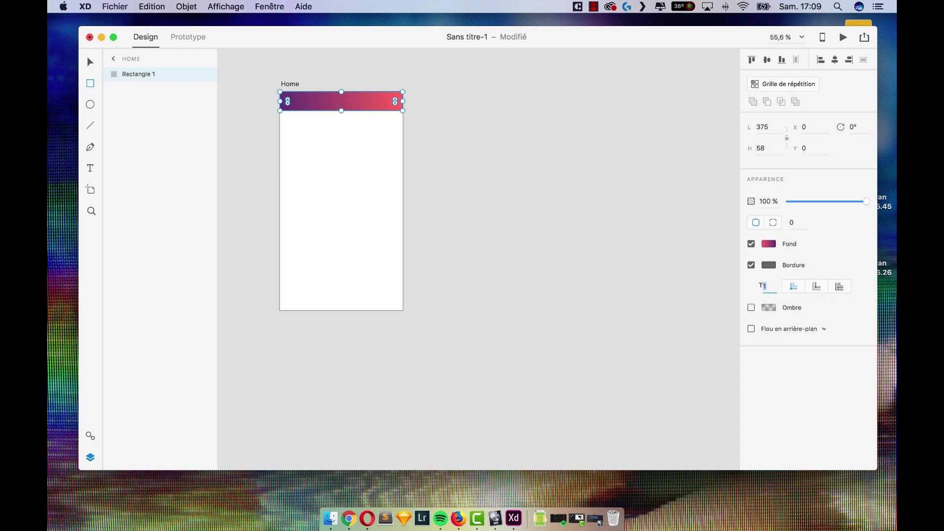
pyautogui.click(751, 265)
pyautogui.click(751, 266)
pyautogui.click(768, 265)
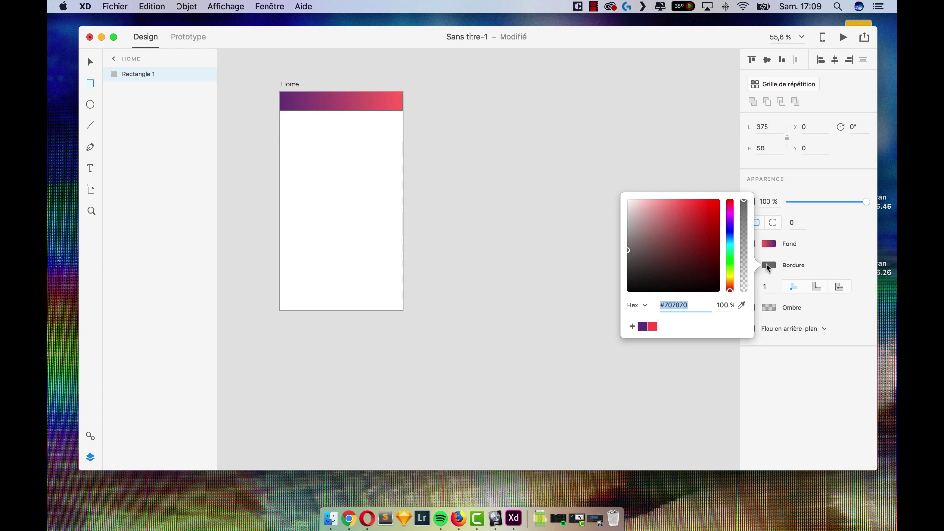
pyautogui.click(652, 326)
pyautogui.click(642, 326)
pyautogui.click(753, 374)
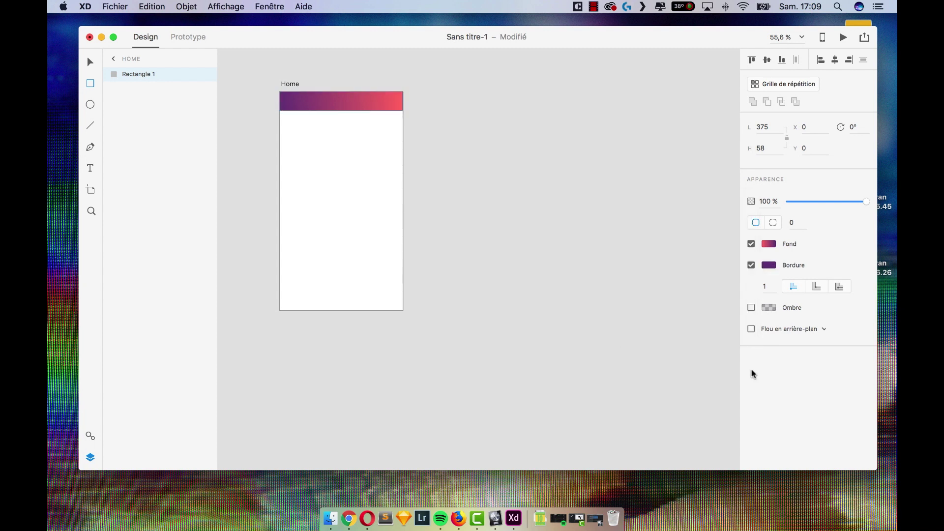
pyautogui.click(751, 266)
# - Enable the header's drop shadow and try it in red #FA0000 at 100% opacity
pyautogui.click(750, 286)
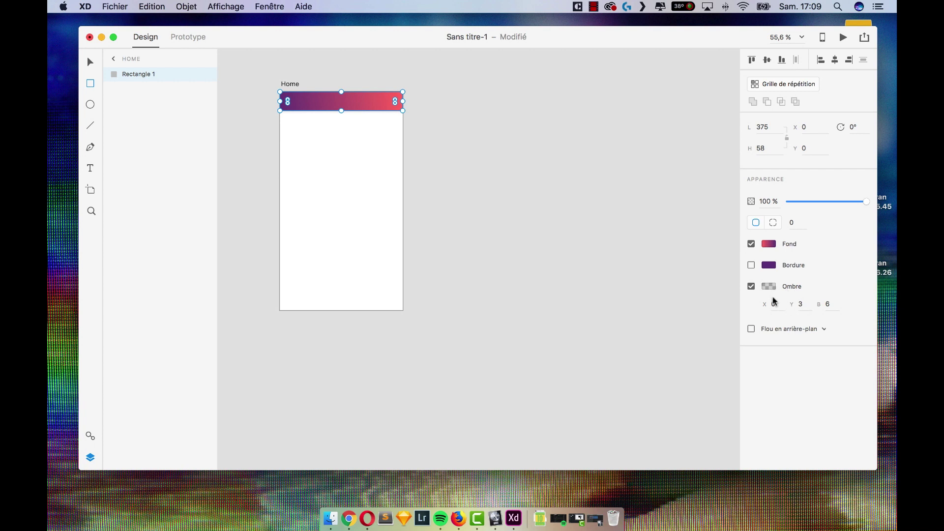
pyautogui.click(773, 304)
pyautogui.click(825, 302)
pyautogui.click(770, 289)
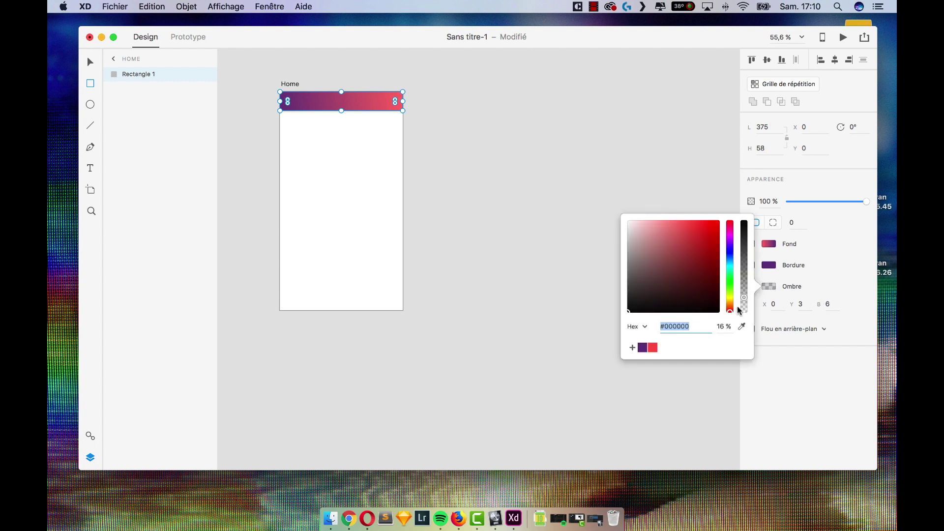
pyautogui.moveTo(643, 305)
pyautogui.mouseDown()
pyautogui.moveTo(617, 249)
pyautogui.moveTo(628, 267)
pyautogui.moveTo(599, 318)
pyautogui.mouseUp()
pyautogui.moveTo(744, 297); pyautogui.dragTo(736, 208)
pyautogui.click(718, 222)
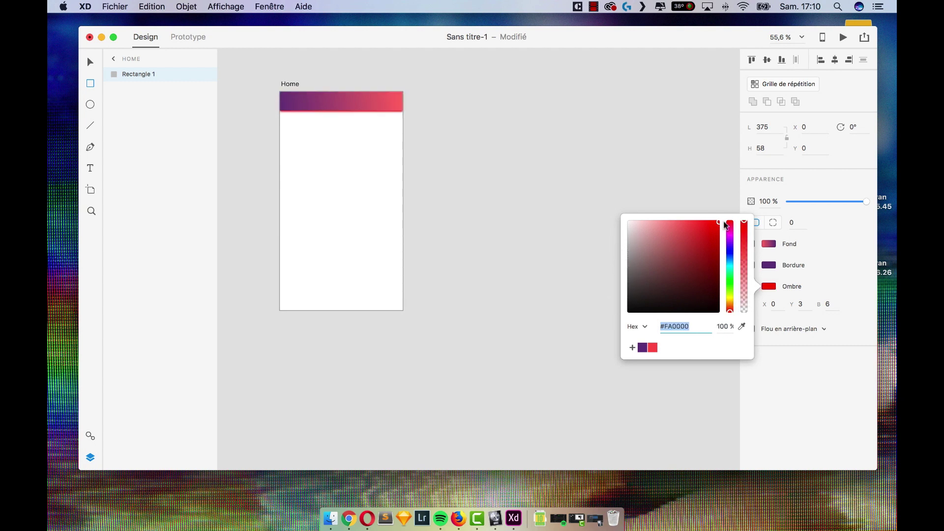
# - Set the header's shadow colour to dark grey #1C1C1C and lower the shadow's opacity
pyautogui.moveTo(731, 228); pyautogui.dragTo(595, 304)
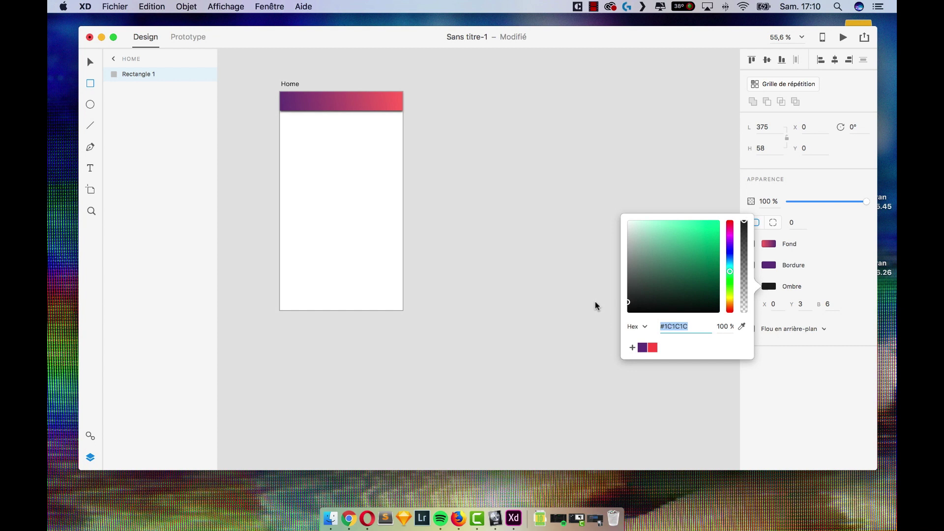
pyautogui.moveTo(744, 222); pyautogui.dragTo(744, 276)
pyautogui.click(811, 192)
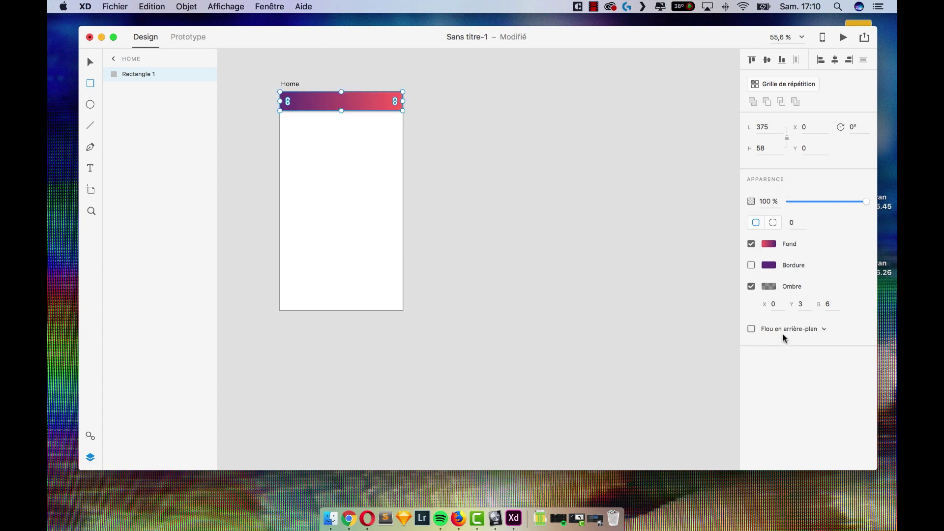
# - Check which blur types are available for the header rectangle and deselect it
pyautogui.click(820, 330)
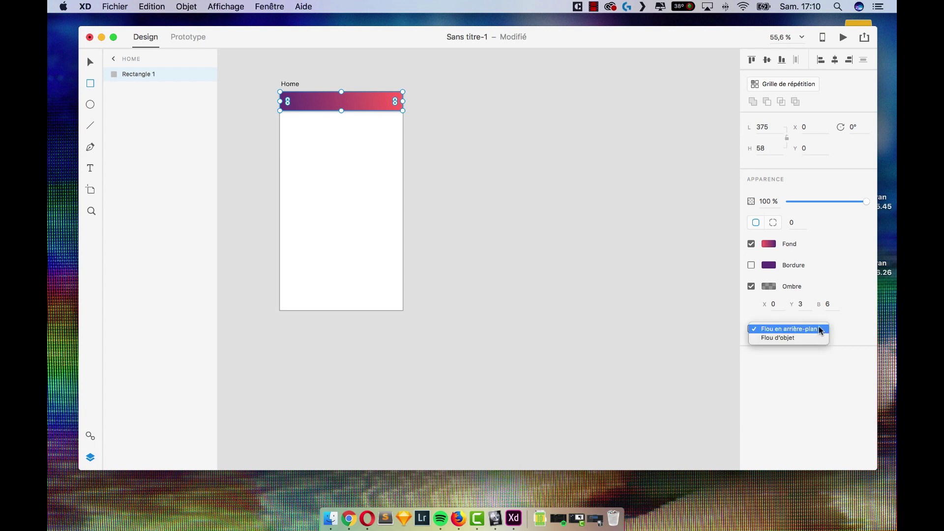
pyautogui.click(830, 337)
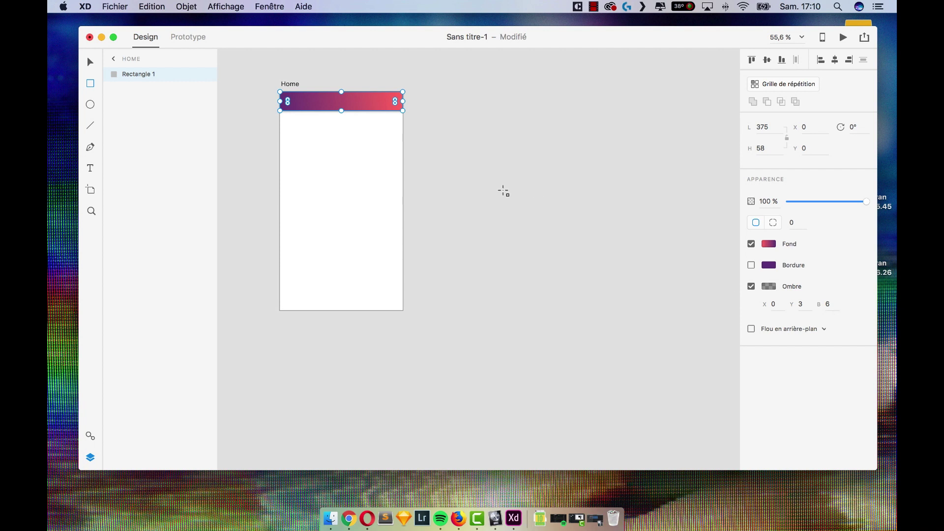
pyautogui.click(91, 63)
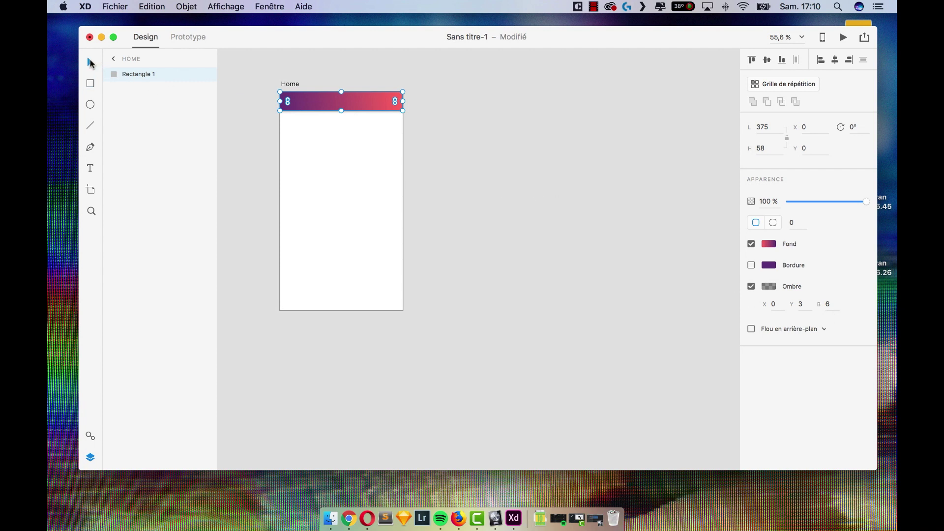
pyautogui.click(248, 136)
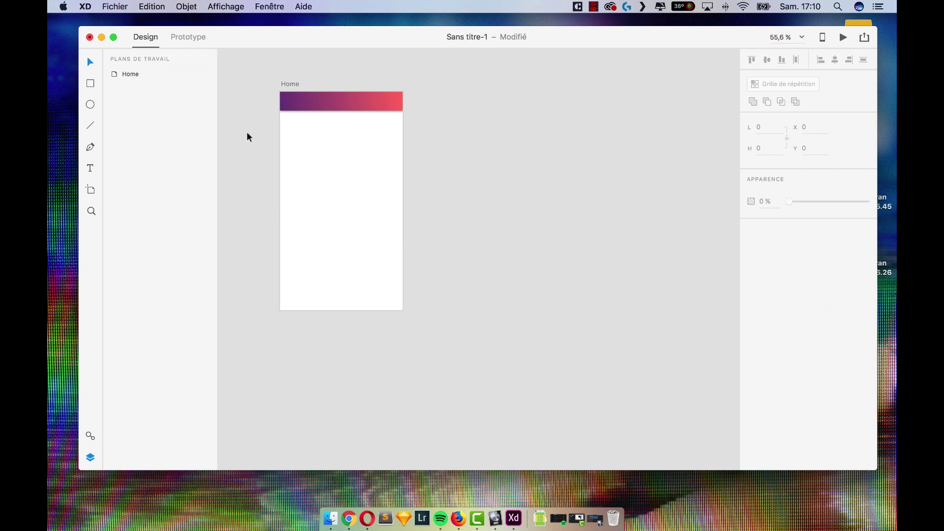
# - Stretch the header rectangle downward to a height of about 288 and deselect it
pyautogui.click(334, 104)
pyautogui.moveTo(341, 108); pyautogui.dragTo(362, 187)
pyautogui.click(444, 200)
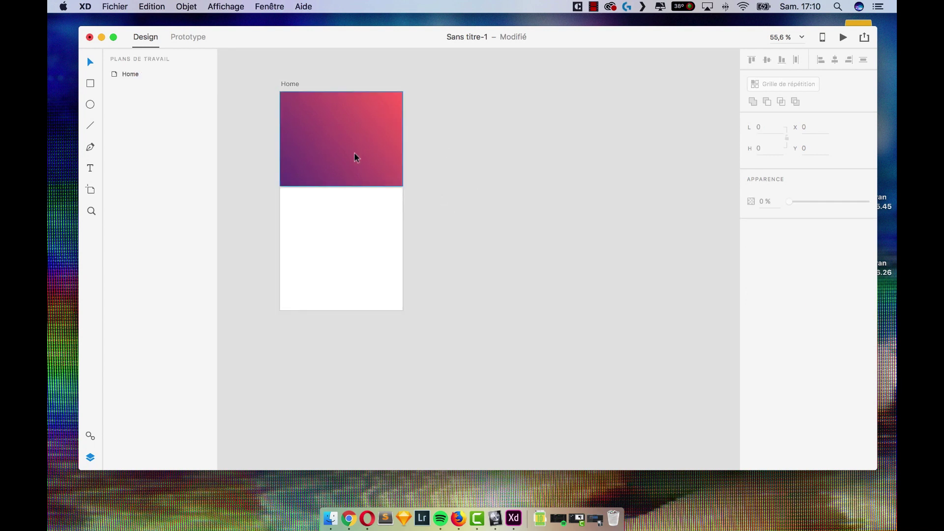
pyautogui.click(353, 175)
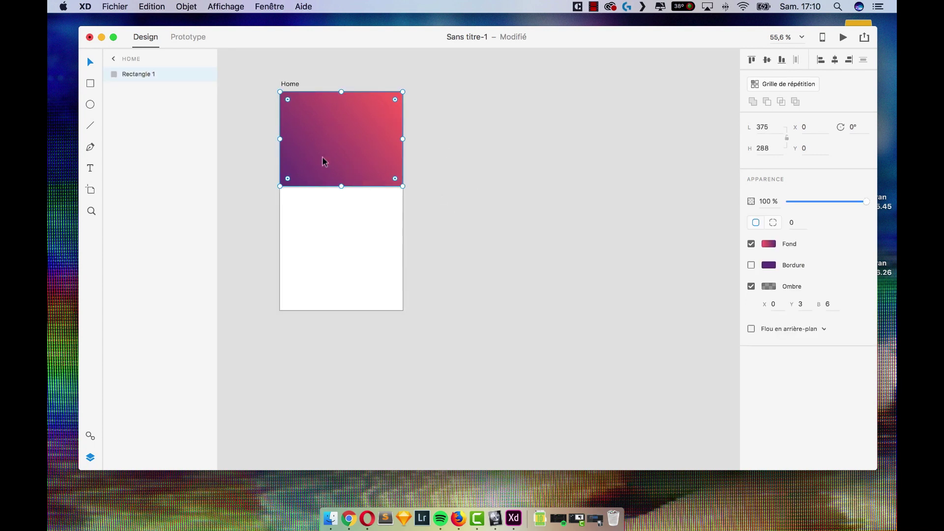
pyautogui.click(495, 190)
# - Switch to Finder, place jupiter.svg from the Téléchargements folder into the header rectangle, and undo the placement
pyautogui.click(331, 514)
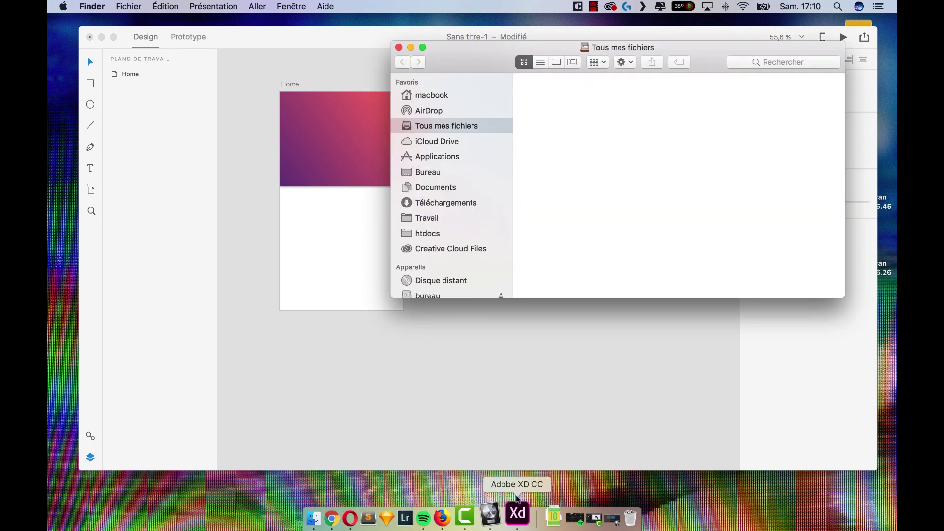
pyautogui.scroll(-5, 483, 197)
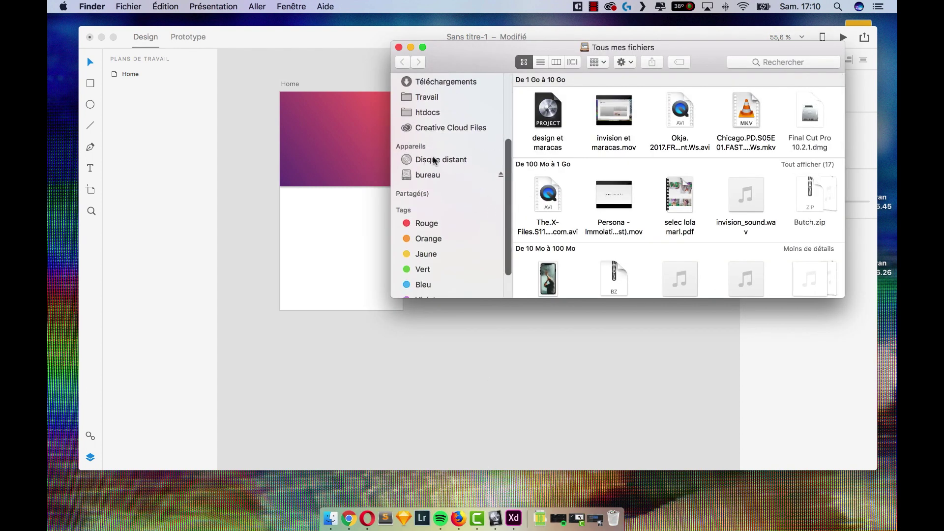
pyautogui.click(445, 83)
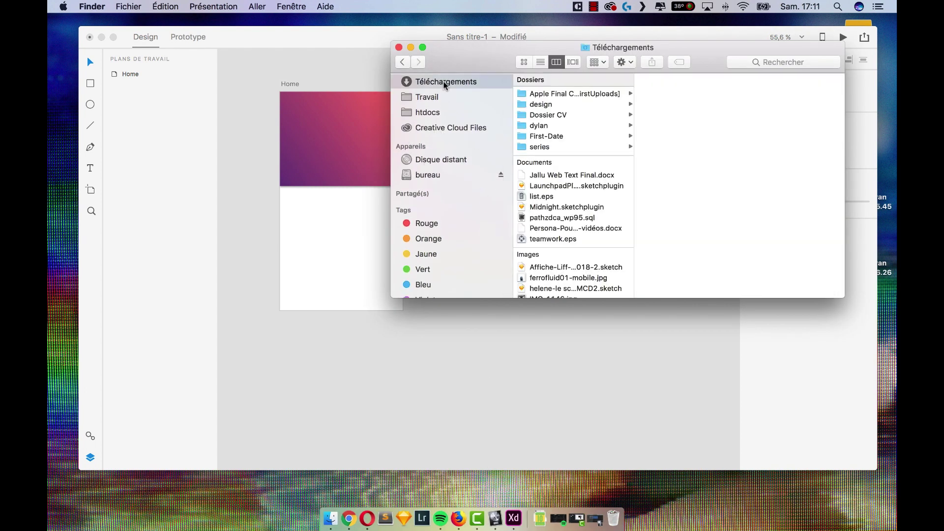
pyautogui.scroll(-4, 569, 210)
pyautogui.scroll(-10, 570, 208)
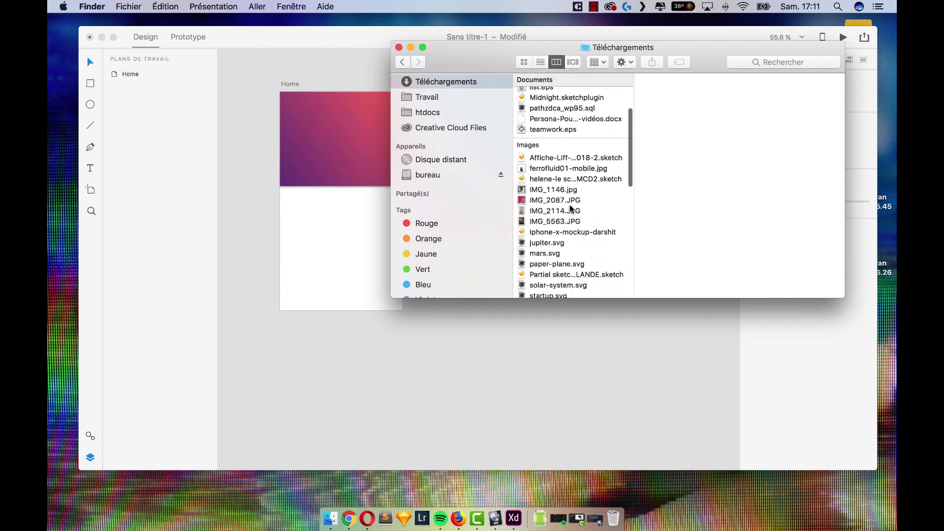
pyautogui.scroll(10, 565, 218)
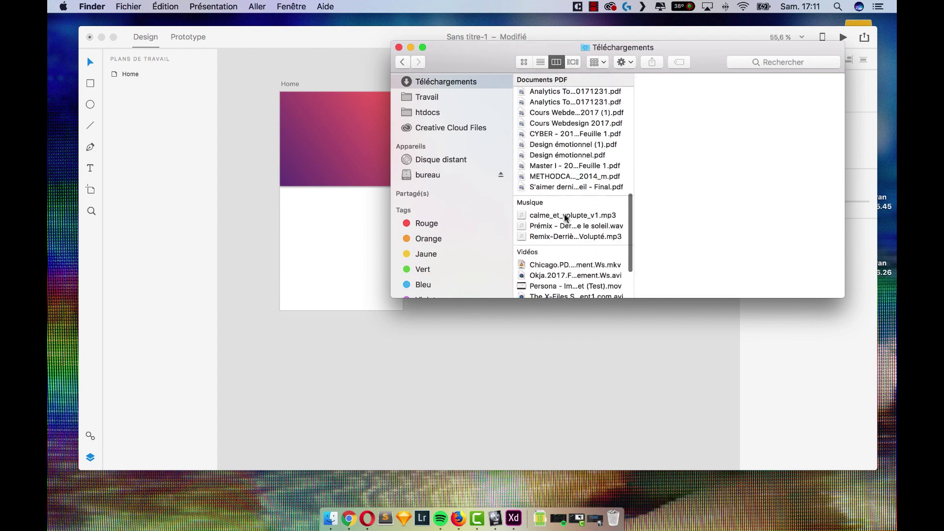
pyautogui.scroll(-2, 559, 207)
pyautogui.moveTo(554, 129); pyautogui.dragTo(341, 160)
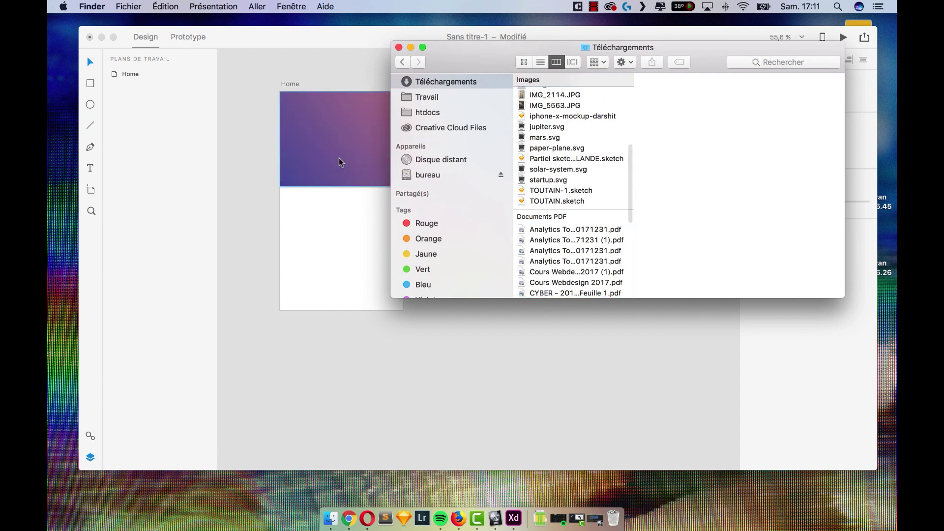
pyautogui.click(410, 47)
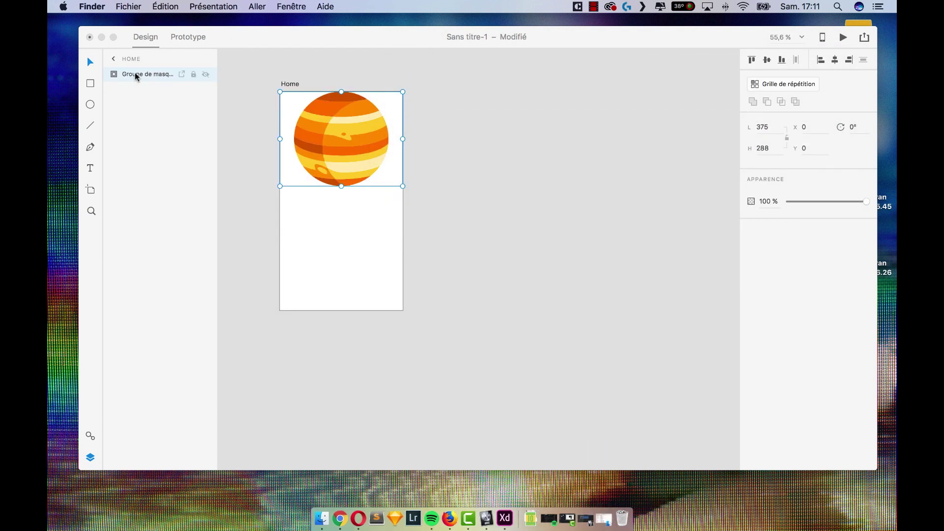
pyautogui.click(135, 74)
pyautogui.press('super+z')
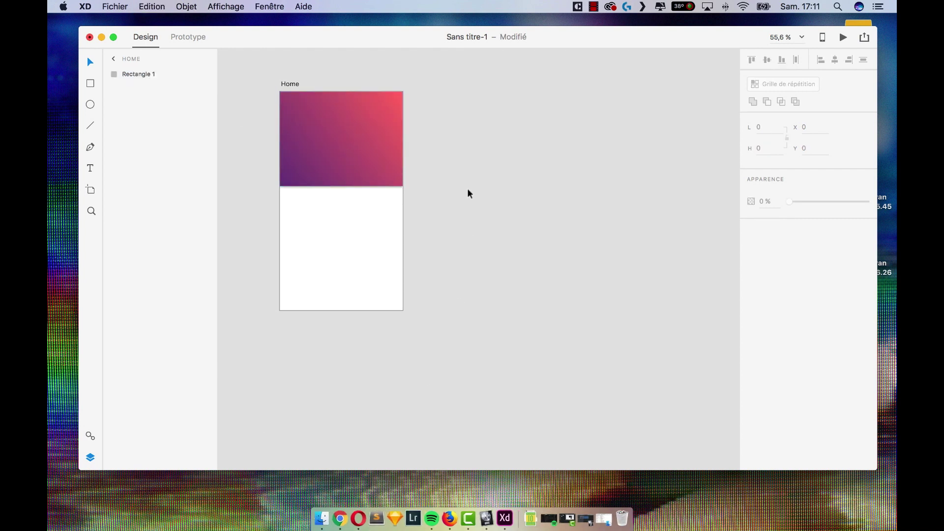
# - Delete the header rectangle from the Home artboard and close the untitled document without saving it
pyautogui.click(160, 77)
pyautogui.press('Delete')
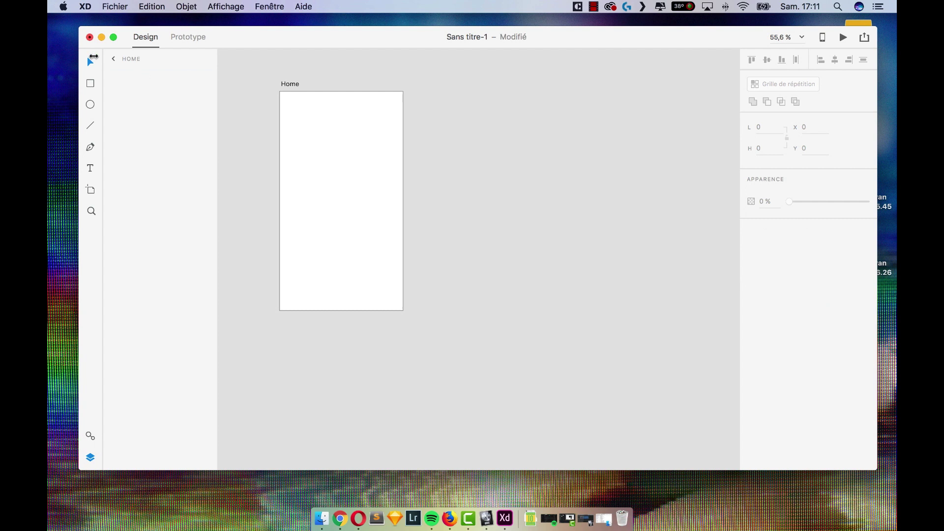
pyautogui.click(89, 37)
pyautogui.click(415, 111)
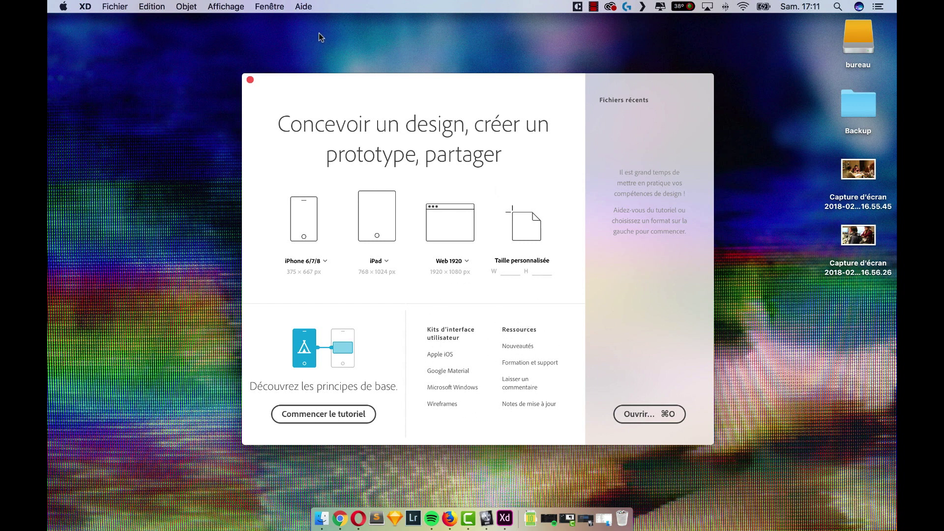
pyautogui.click(239, 5)
pyautogui.moveTo(273, 4)
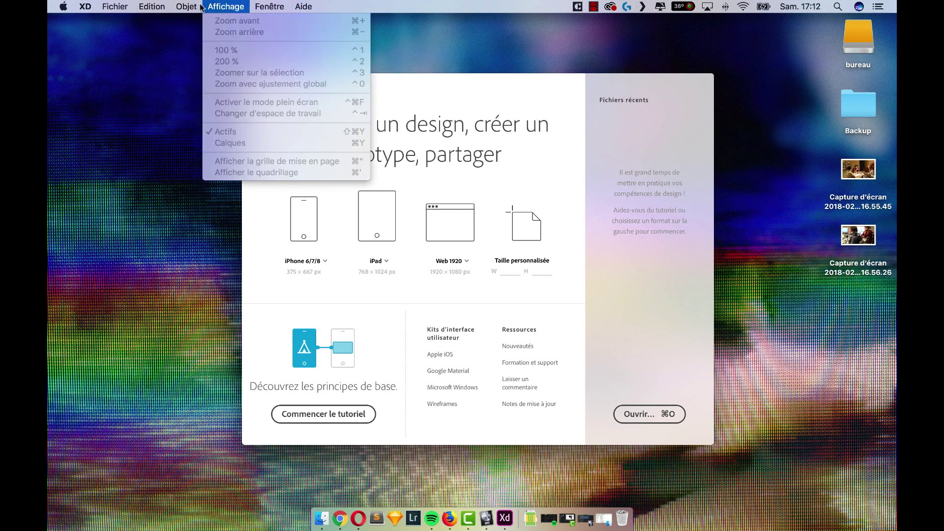
pyautogui.moveTo(180, 7)
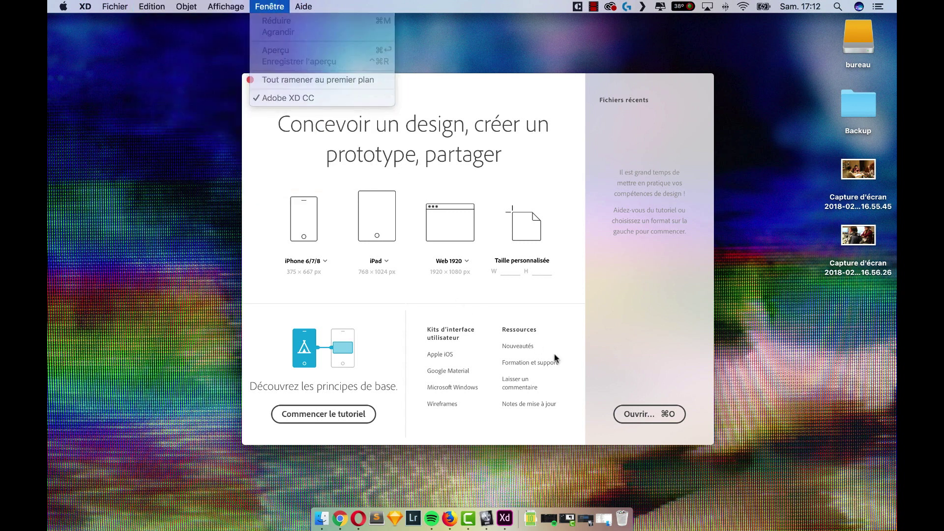
# - Open the Nouveautés resource from the start screen and read the January 22, 2018 Adobe XD CC updates
pyautogui.click(519, 348)
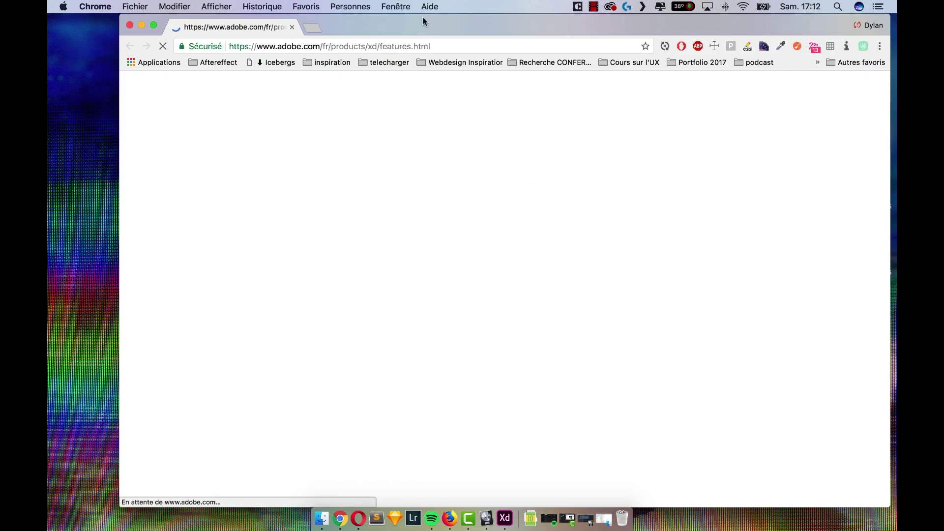
pyautogui.moveTo(423, 16); pyautogui.dragTo(400, 22)
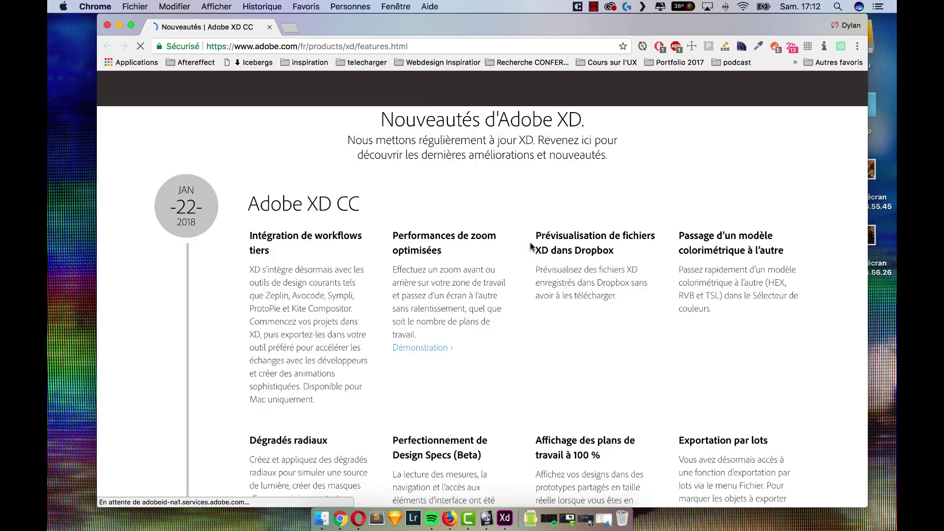
pyautogui.scroll(-3, 530, 243)
pyautogui.scroll(-5, 530, 246)
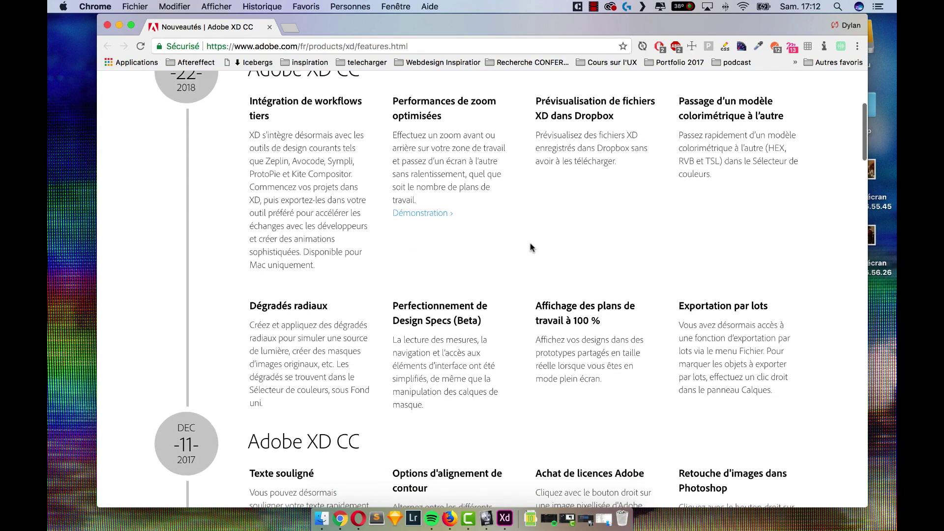
pyautogui.scroll(5, 530, 243)
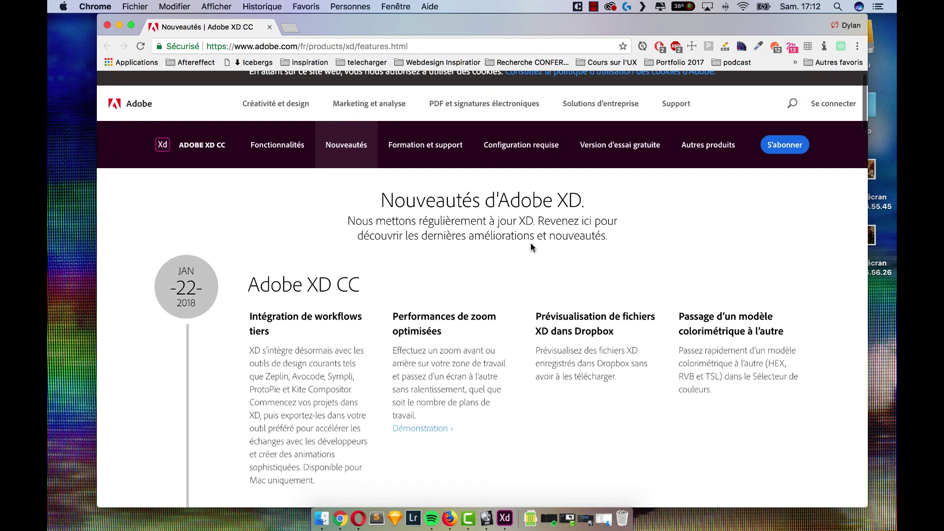
pyautogui.scroll(-2, 590, 383)
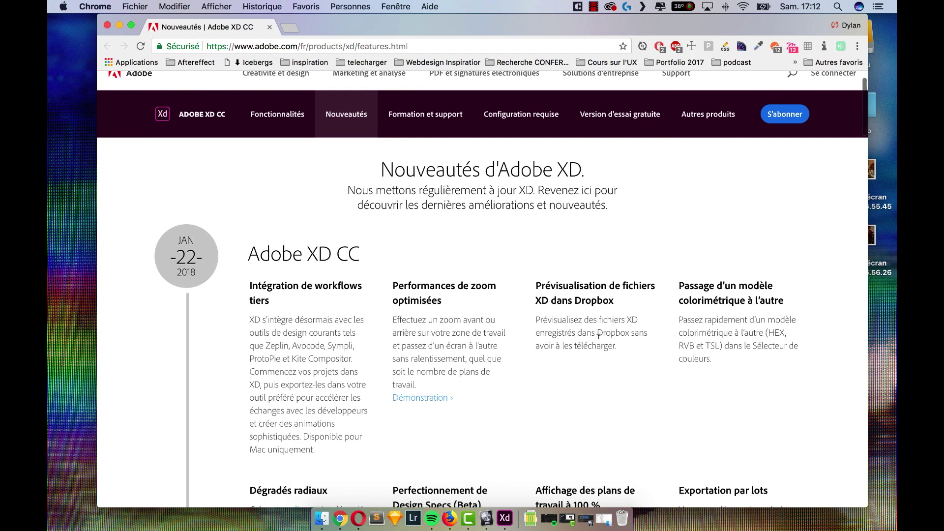
# - Return to Adobe XD, minimize the browser, and open the Apple iOS UI kit page from the start screen
pyautogui.click(488, 517)
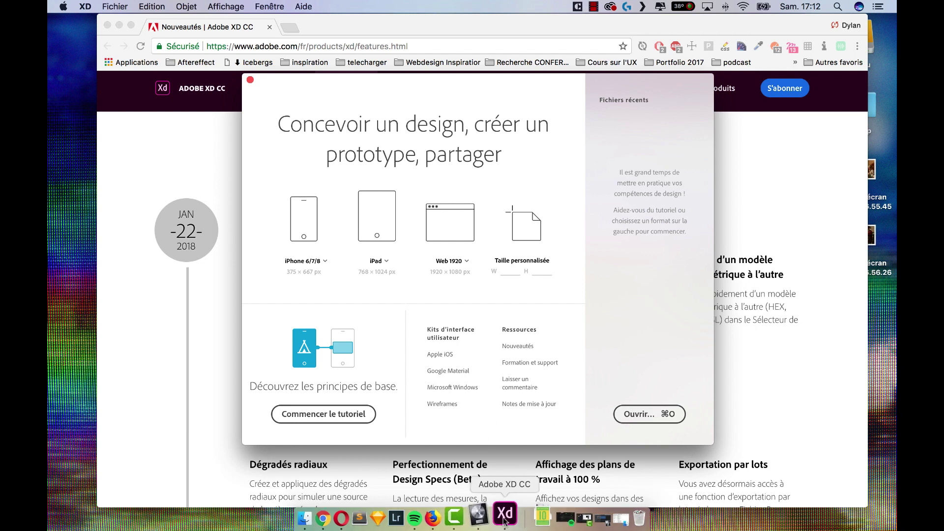
pyautogui.click(120, 25)
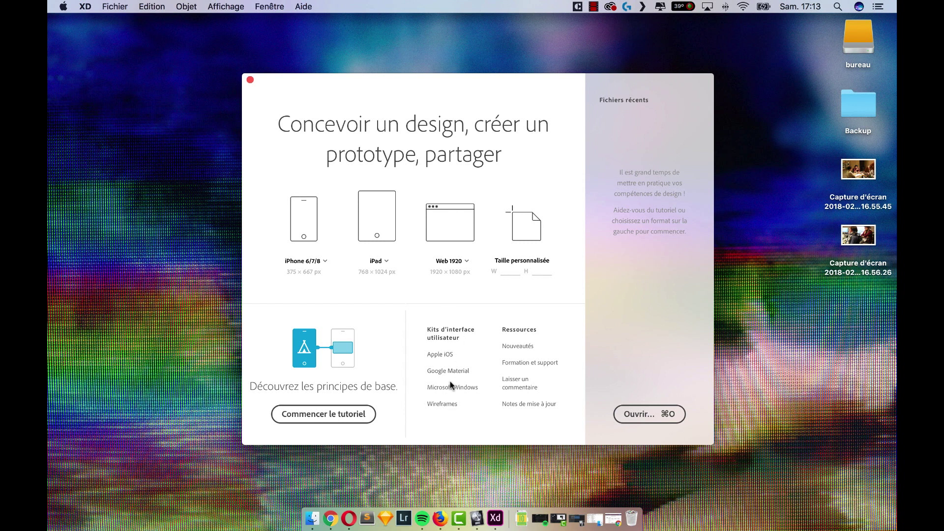
pyautogui.click(445, 354)
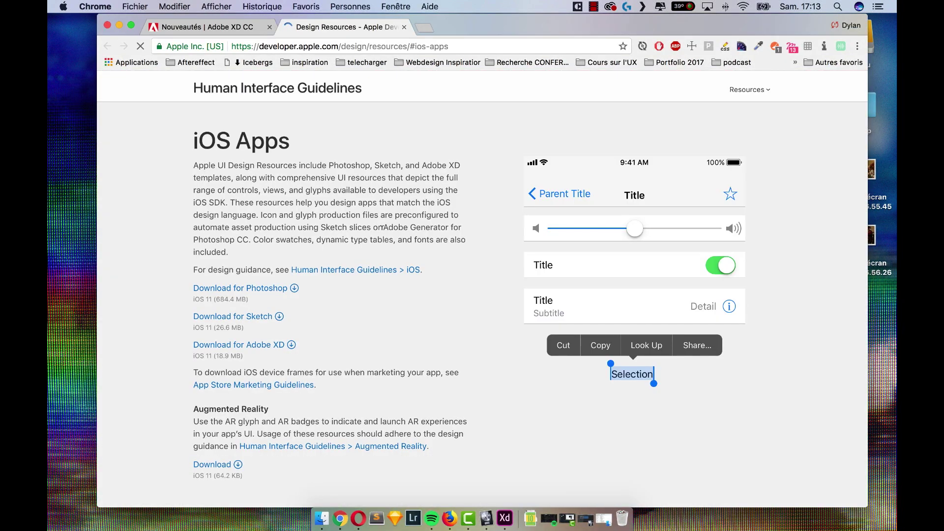
pyautogui.scroll(-5, 263, 245)
pyautogui.scroll(5, 266, 251)
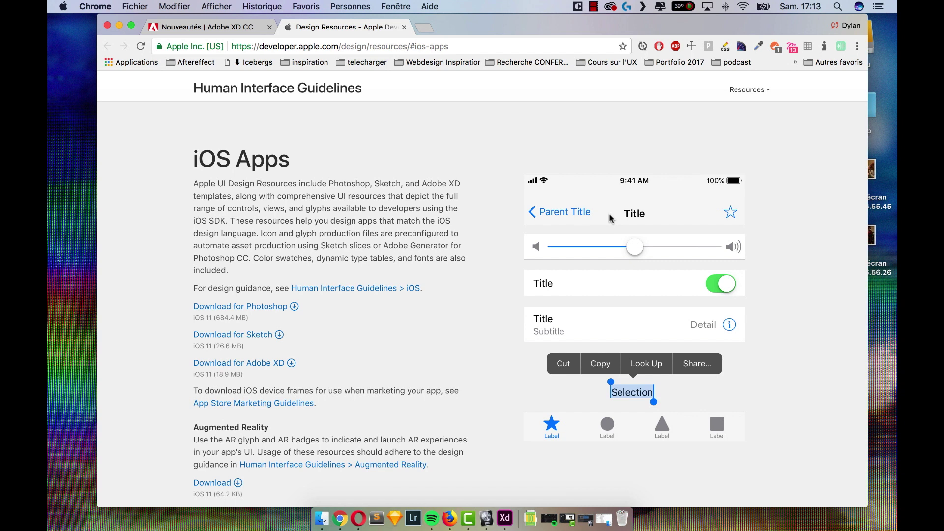
# - Download the iOS 11 design resources for Adobe XD and create a new iPhone 6/7/8 document in Adobe XD
pyautogui.click(260, 363)
pyautogui.scroll(-5, 393, 384)
pyautogui.click(390, 424)
pyautogui.click(595, 485)
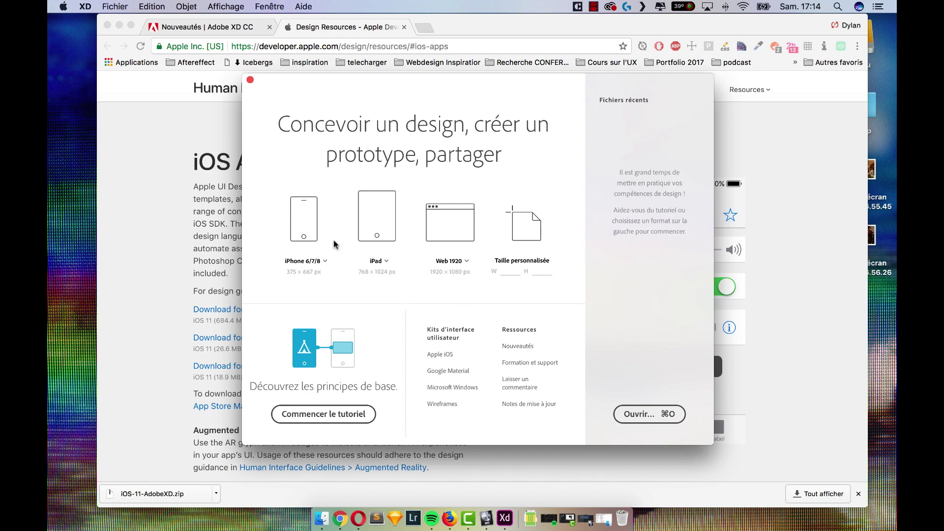
pyautogui.click(311, 227)
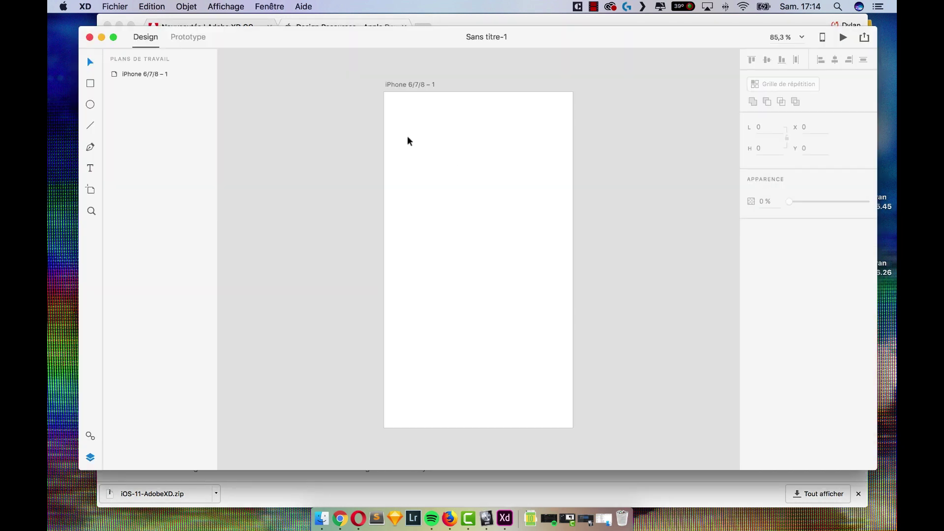
# - Extract the downloaded iOS-11-AdobeXD.zip and view its Apple UI Design Resources License.rtf before returning to Finder
pyautogui.click(141, 493)
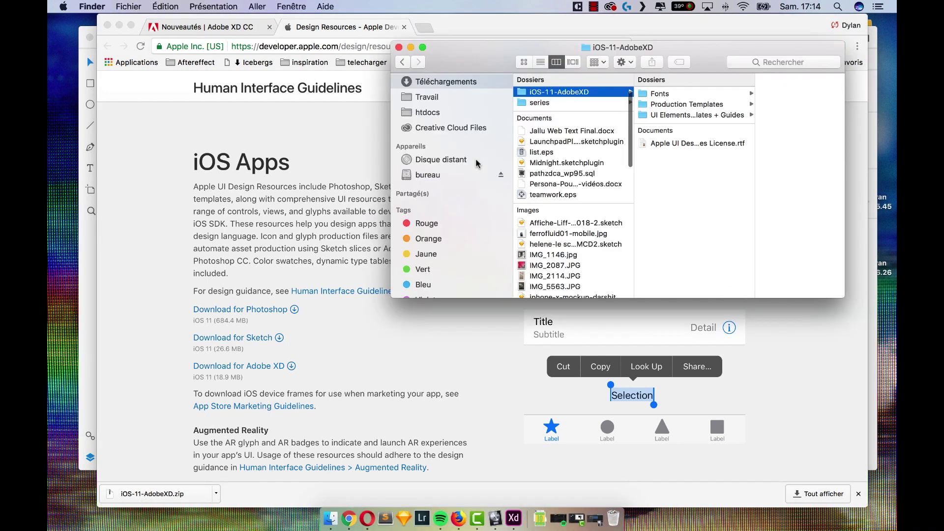
pyautogui.doubleClick(661, 144)
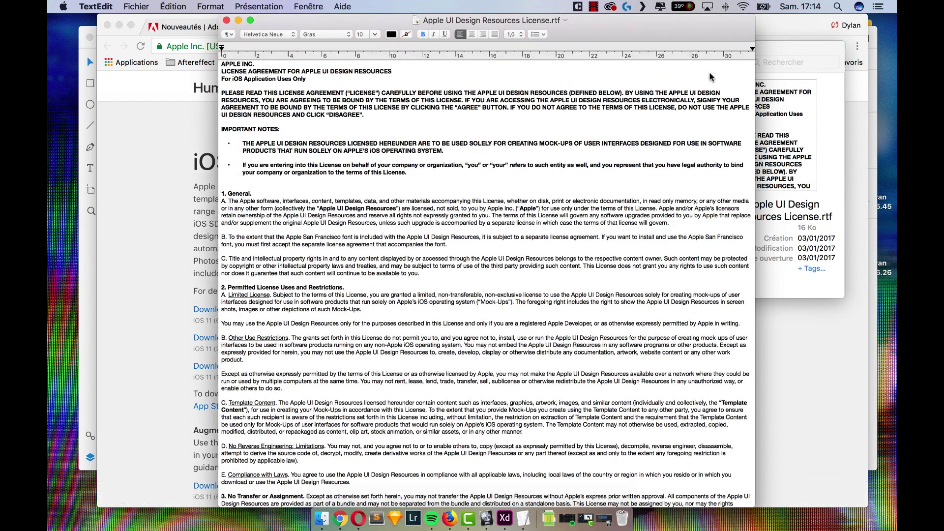
pyautogui.click(782, 55)
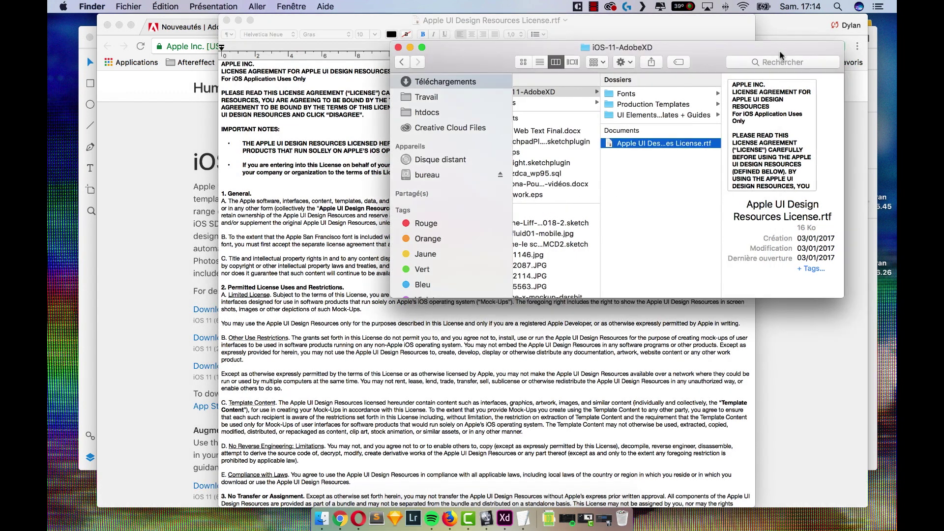
# - Open UIElements+DesignTemplates+Guides-iPhoneX.xd from the kit's UI Elements + Design Templates + Guides folder
pyautogui.click(666, 113)
pyautogui.click(666, 106)
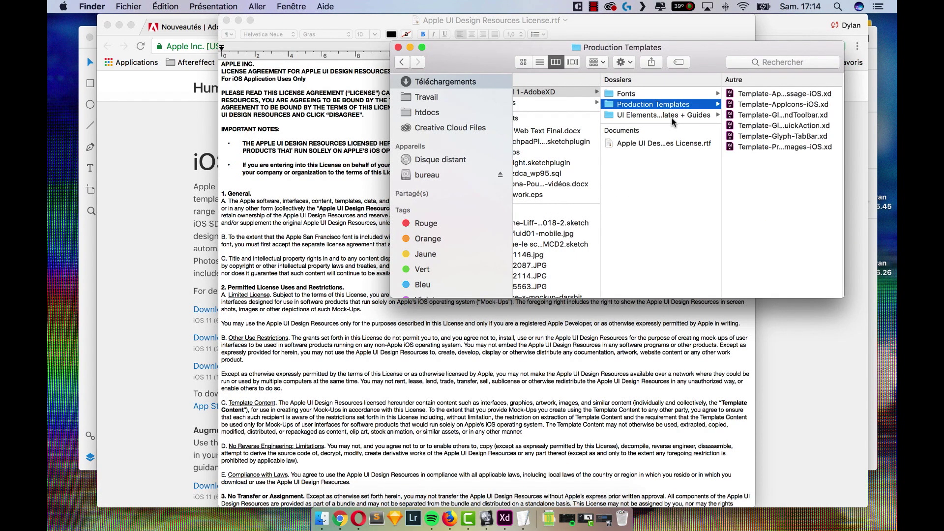
pyautogui.click(673, 116)
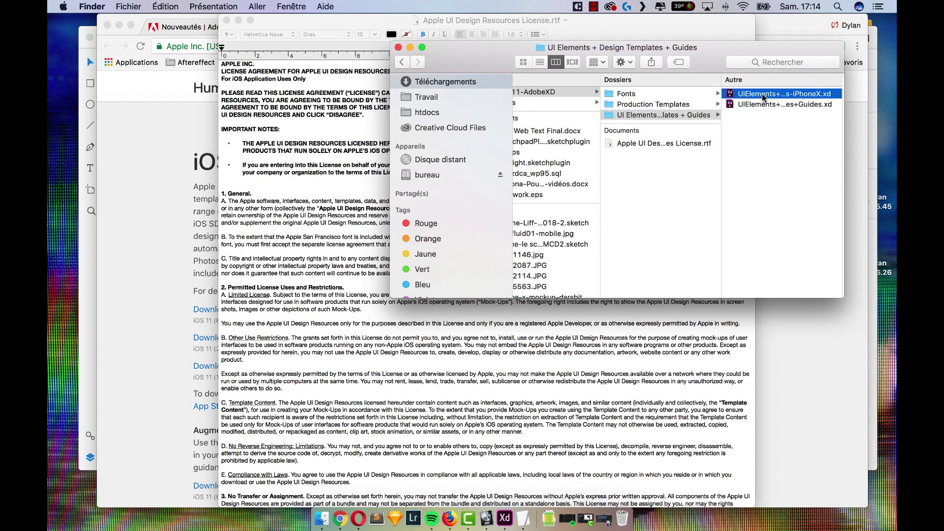
pyautogui.doubleClick(763, 94)
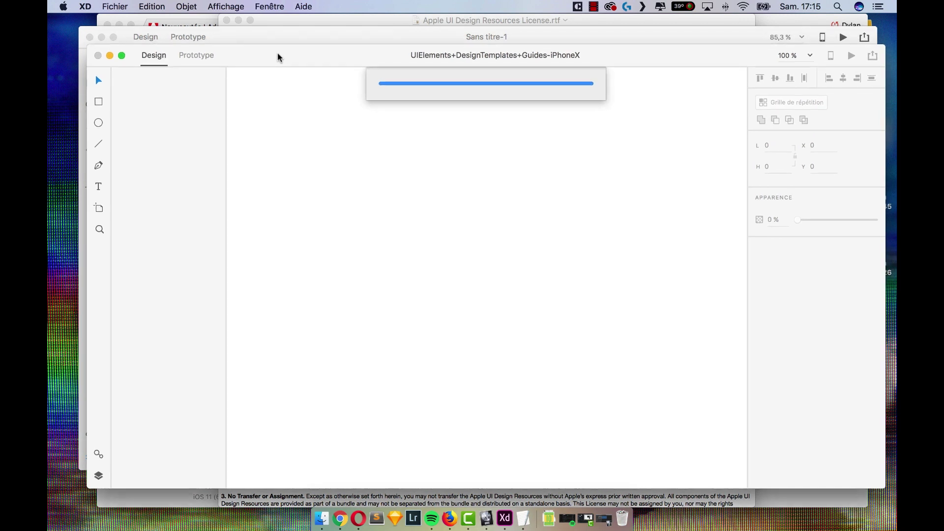
pyautogui.moveTo(276, 55); pyautogui.dragTo(323, 61)
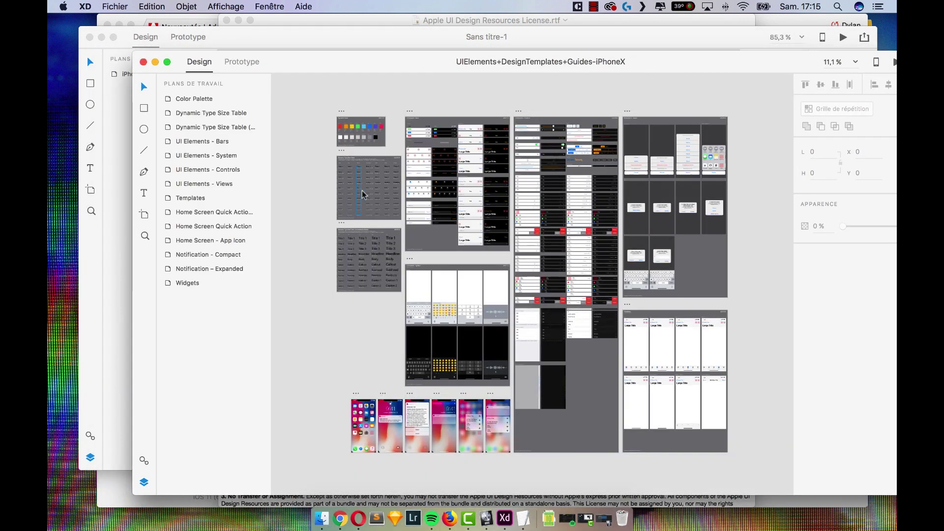
# - Examine the components on the UI Elements - Bars and UI Elements - Controls artboards of the iPhone X kit
pyautogui.scroll(8, 446, 178)
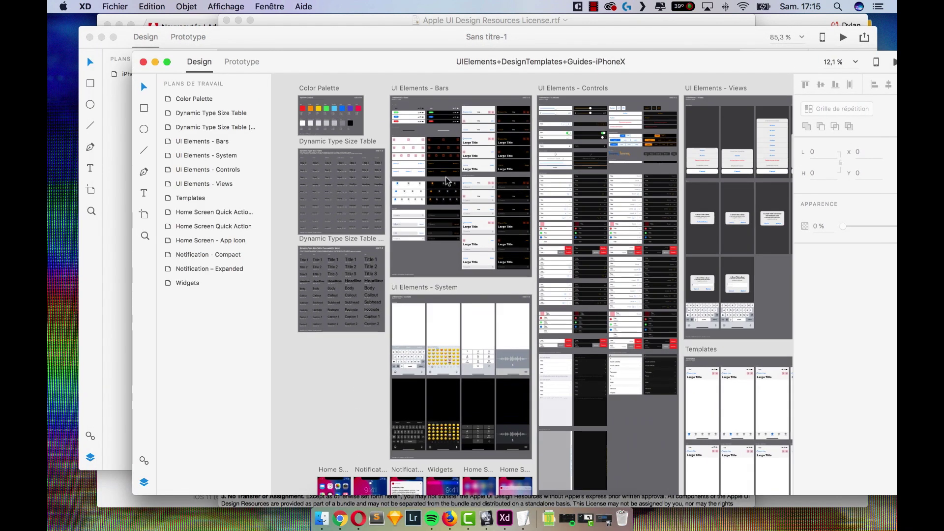
pyautogui.scroll(6, 446, 180)
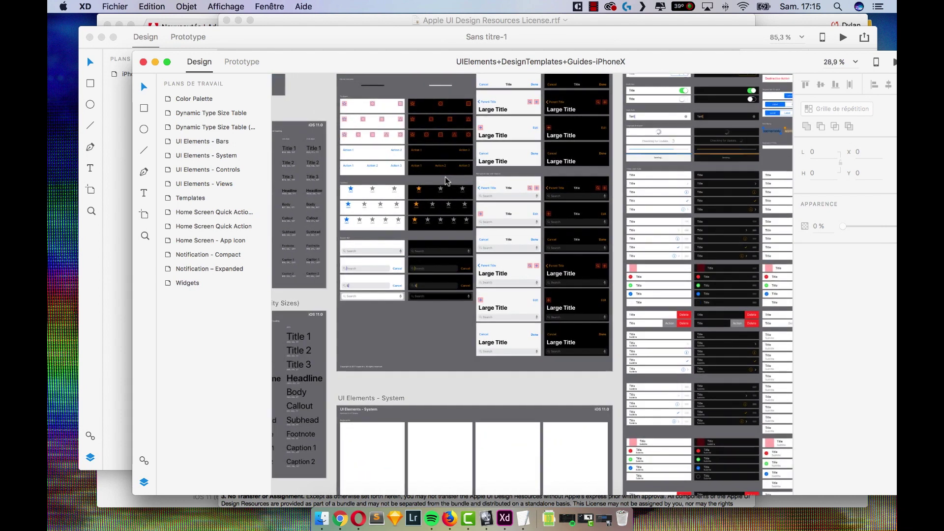
pyautogui.scroll(10, 478, 192)
pyautogui.scroll(-5, 478, 192)
pyautogui.scroll(-1, 479, 193)
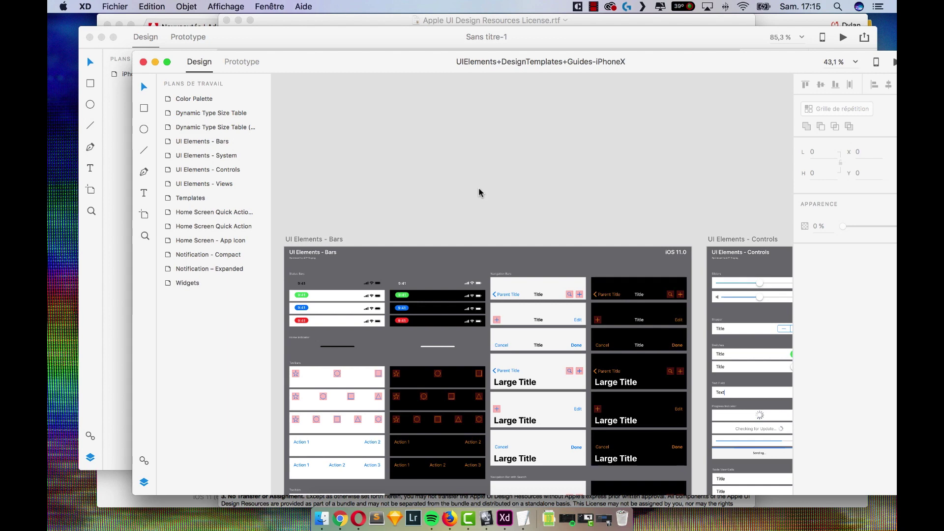
pyautogui.hscroll(10, 479, 191)
pyautogui.scroll(-5, 480, 191)
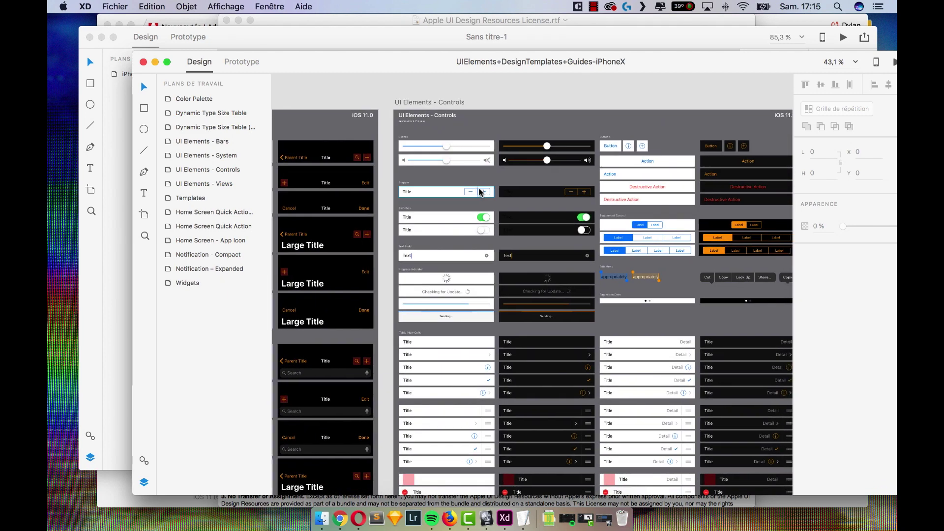
pyautogui.scroll(-15, 480, 191)
pyautogui.hscroll(2, 479, 192)
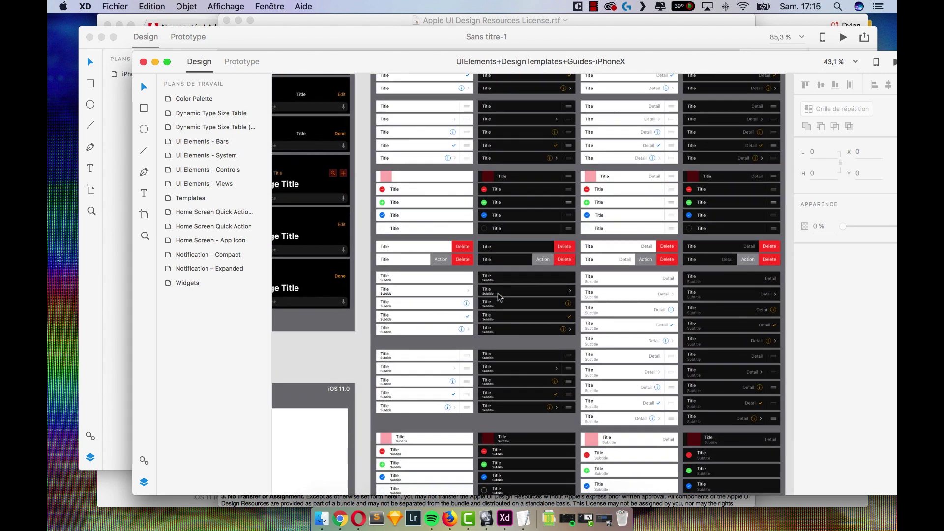
# - Examine the keyboards on the UI Elements - System artboard and the screen layouts on the Templates artboard
pyautogui.scroll(-3, 499, 296)
pyautogui.scroll(-2, 502, 309)
pyautogui.scroll(-10, 503, 309)
pyautogui.moveTo(502, 308); pyautogui.dragTo(709, 308)
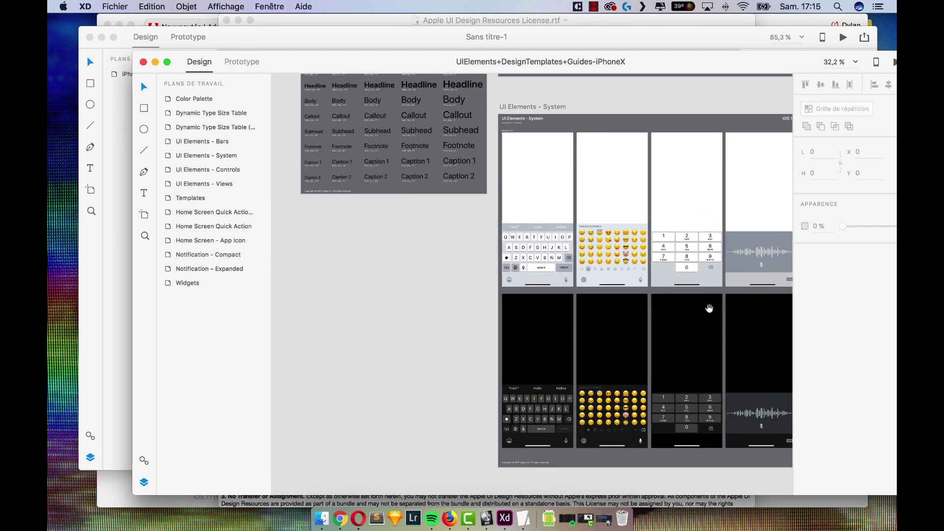
pyautogui.hscroll(-4, 709, 308)
pyautogui.hscroll(11, 639, 310)
pyautogui.scroll(-5, 590, 312)
pyautogui.scroll(-2, 526, 317)
pyautogui.hscroll(15, 523, 273)
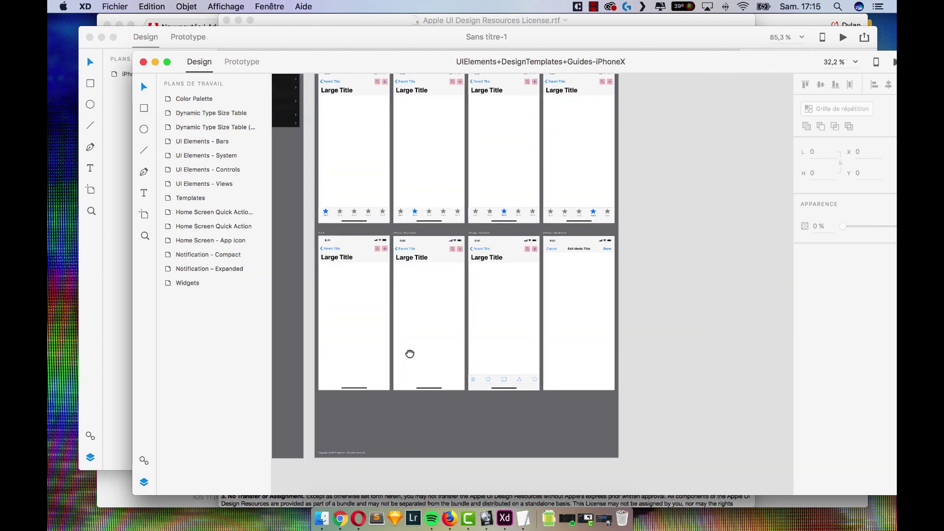
# - Review the alerts on the UI Elements - Views artboard, the controls and bars, and the Dynamic Type Size Table artboards
pyautogui.scroll(15, 409, 354)
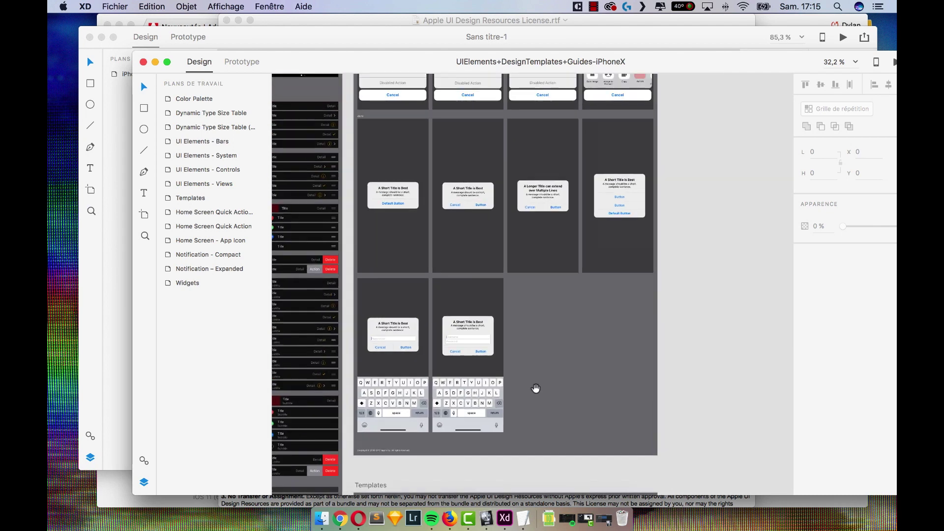
pyautogui.hscroll(-15, 536, 388)
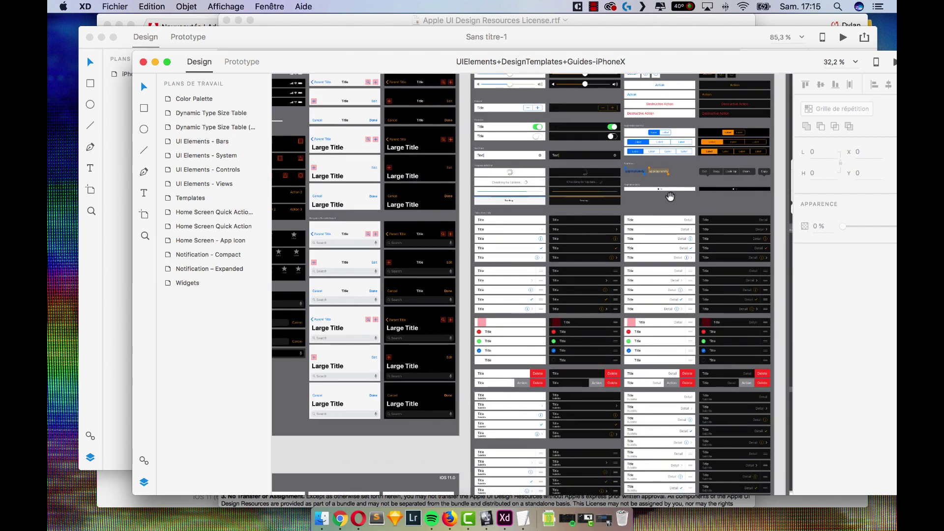
pyautogui.hscroll(-10, 670, 196)
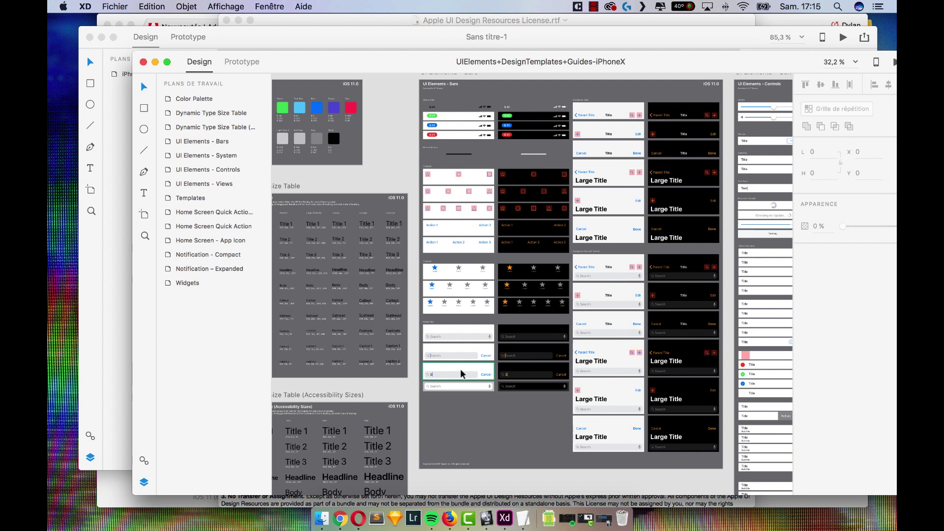
pyautogui.scroll(3, 544, 320)
pyautogui.hscroll(-4, 544, 320)
pyautogui.scroll(-5, 443, 186)
pyautogui.hscroll(2, 443, 185)
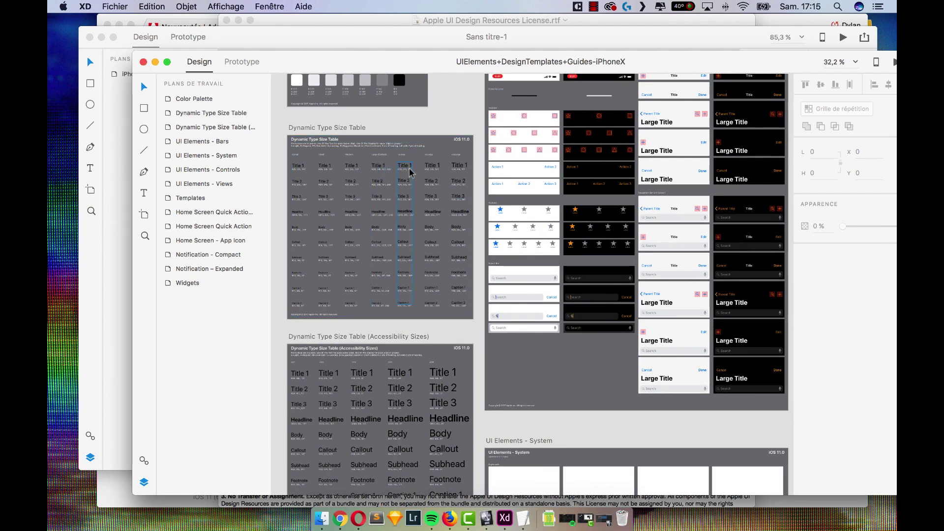
# - Try pasting the kit's Toolbar Light 2 Labels component onto the iPhone 6/7/8 artboard of Sans titre-1, and remove it
pyautogui.click(533, 168)
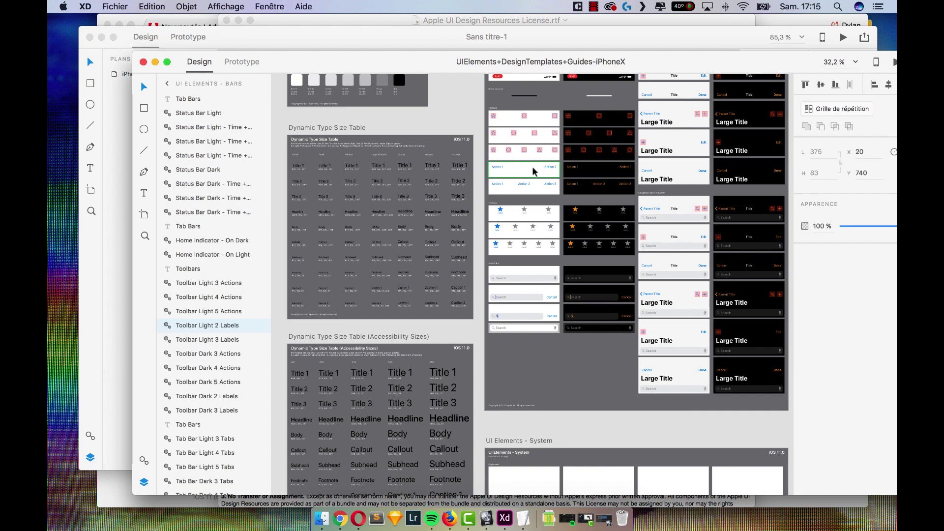
pyautogui.click(112, 131)
pyautogui.press('super+v')
pyautogui.moveTo(498, 261); pyautogui.dragTo(501, 120)
pyautogui.press('Delete')
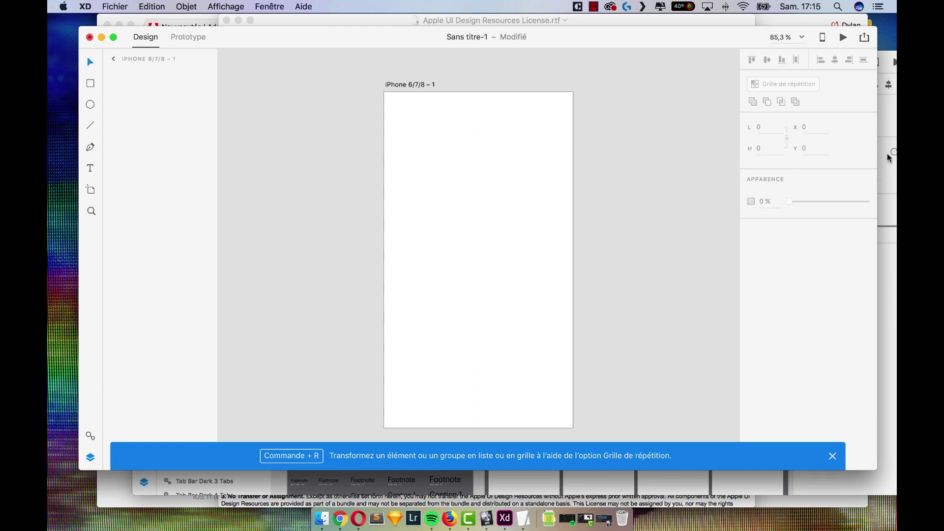
# - Close the UIElements+DesignTemplates+Guides-iPhoneX document and shift the Sans titre-1 window slightly upward
pyautogui.click(256, 490)
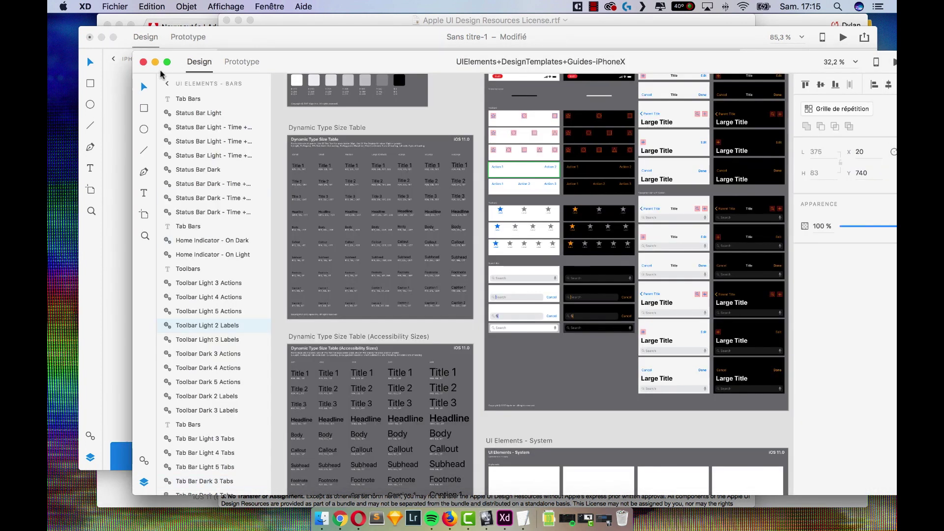
pyautogui.press('super+w')
pyautogui.moveTo(359, 37); pyautogui.dragTo(361, 25)
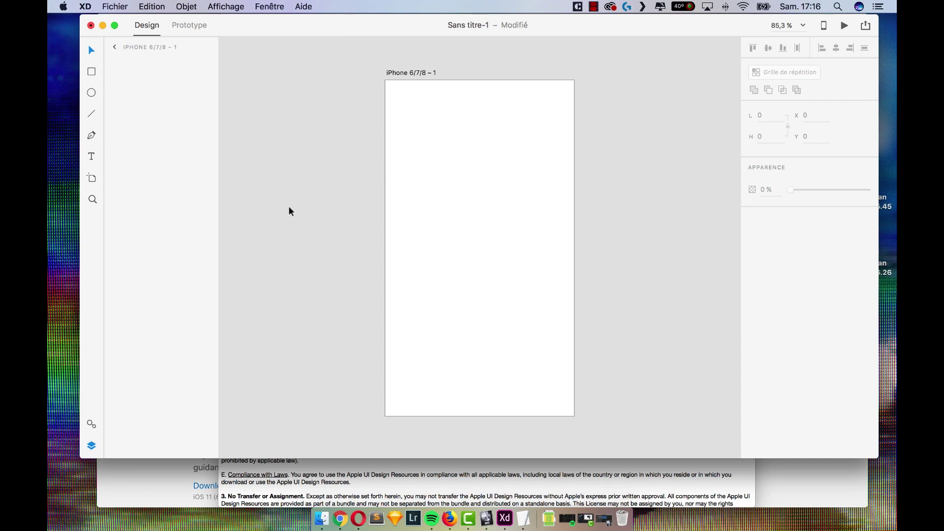
# - Move the iPhone 6/7/8 – 1 artboard to about X -125, Y -30
pyautogui.click(109, 7)
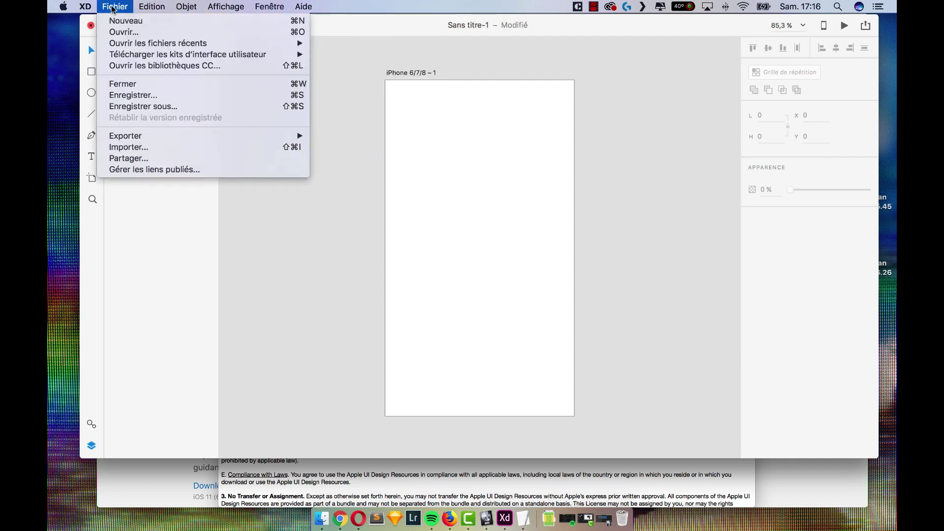
pyautogui.click(309, 210)
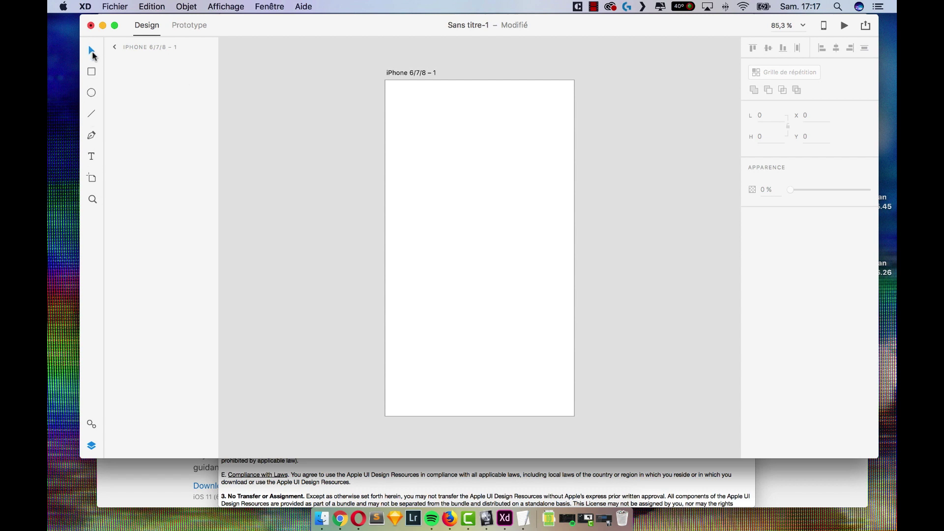
pyautogui.moveTo(455, 181); pyautogui.dragTo(388, 168)
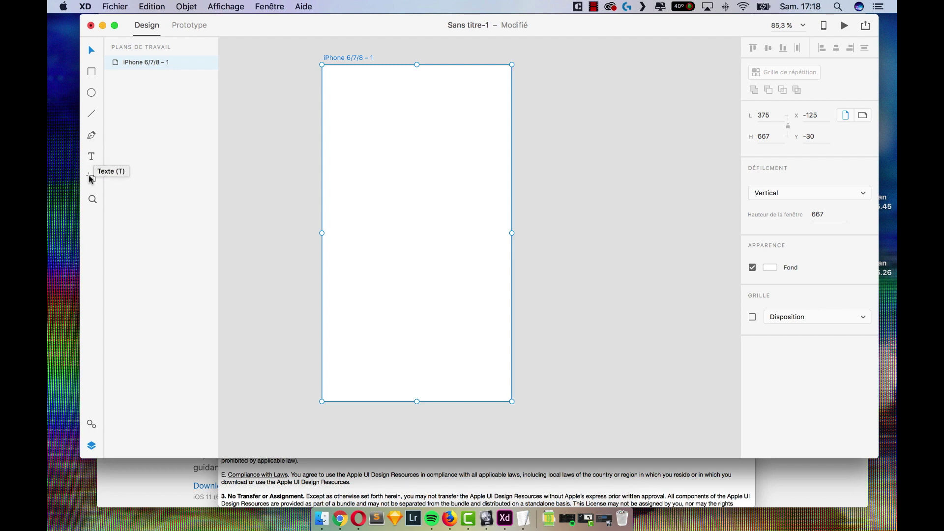
pyautogui.click(432, 179)
pyautogui.scroll(-2, 432, 179)
pyautogui.click(433, 182)
pyautogui.scroll(3, 432, 183)
pyautogui.scroll(-3, 431, 182)
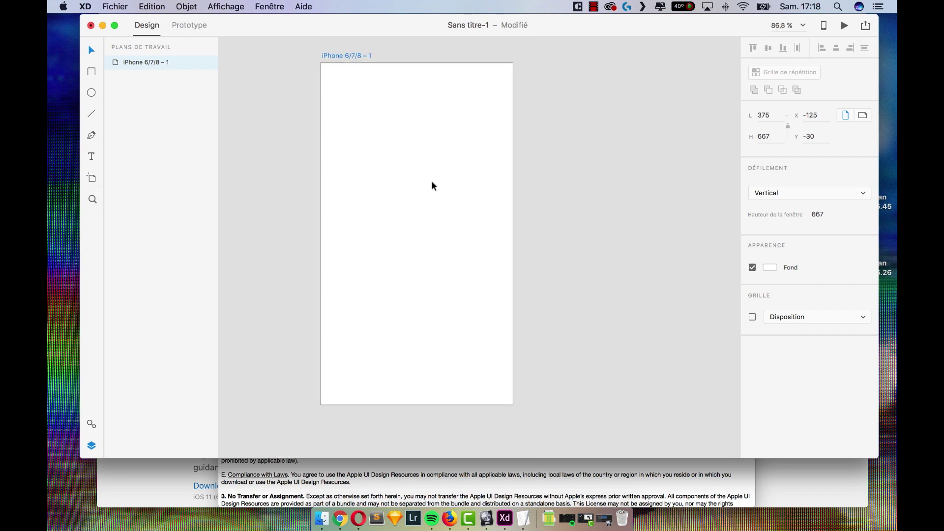
pyautogui.scroll(-2, 430, 181)
pyautogui.scroll(2, 431, 181)
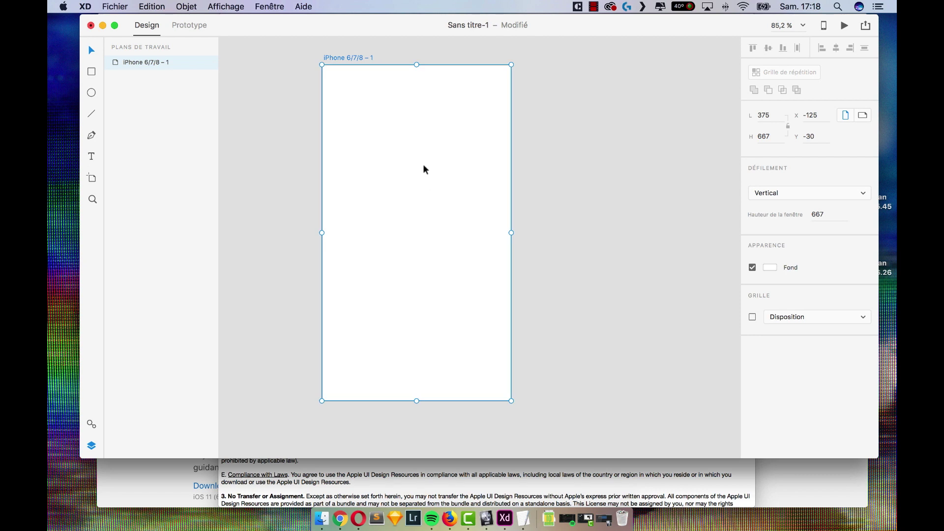
pyautogui.scroll(-2, 423, 164)
pyautogui.scroll(3, 422, 166)
pyautogui.scroll(-1, 422, 165)
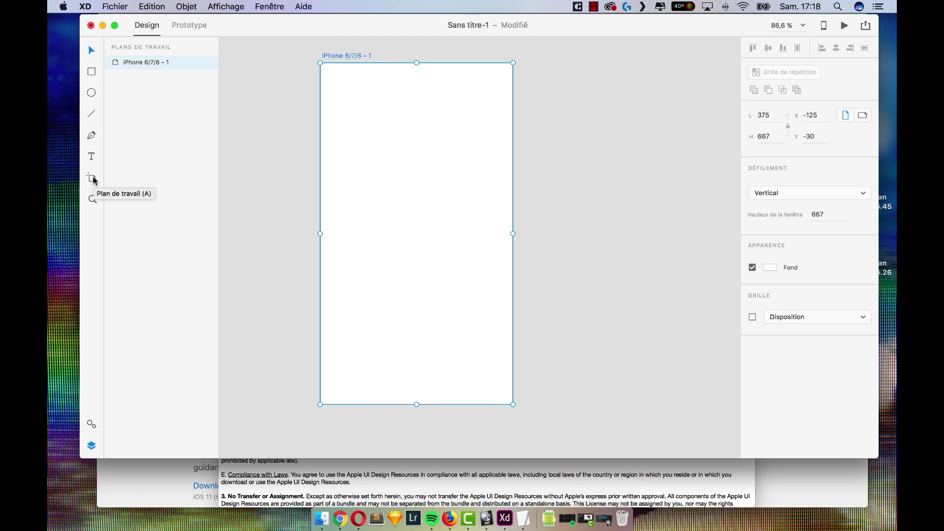
pyautogui.click(224, 163)
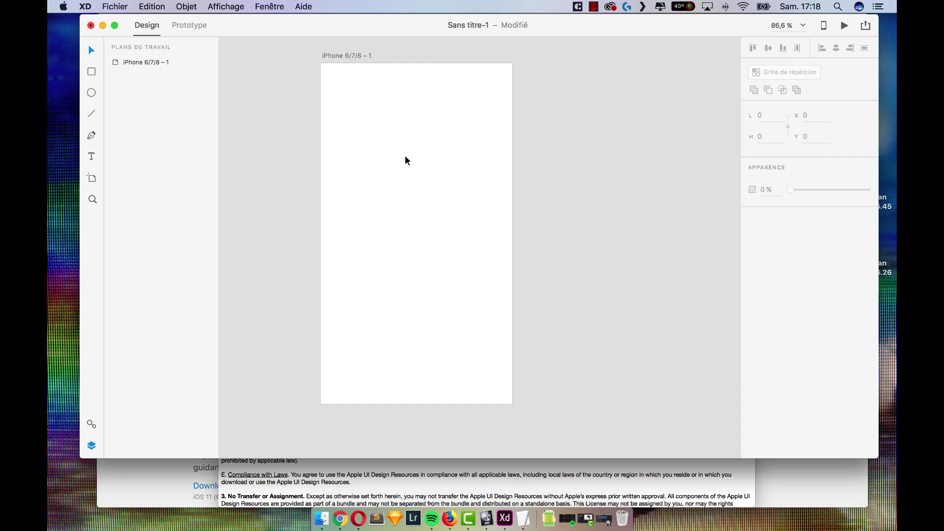
pyautogui.hscroll(2, 415, 164)
pyautogui.scroll(-1, 415, 164)
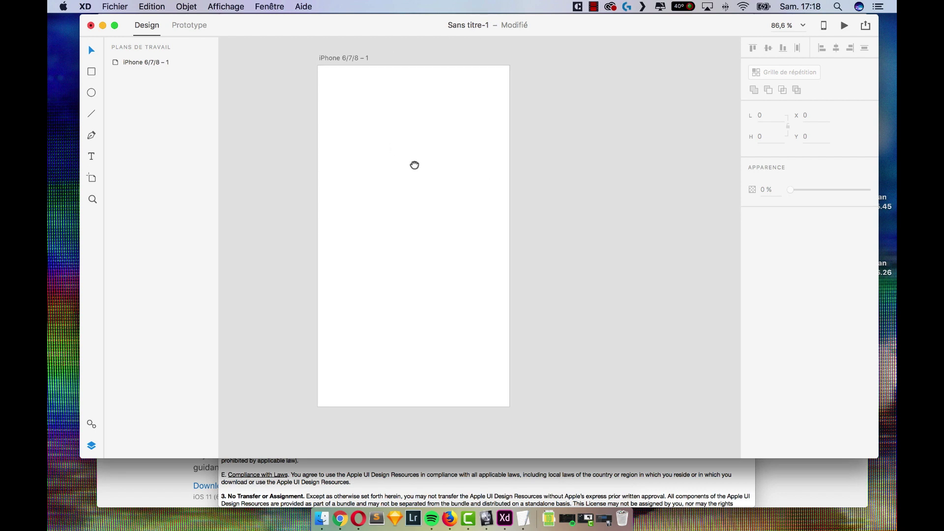
pyautogui.scroll(2, 346, 82)
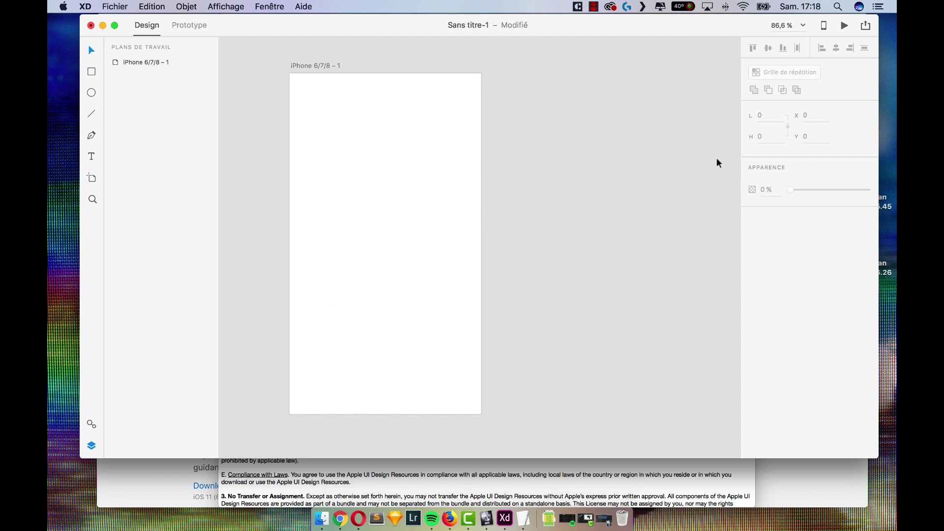
pyautogui.scroll(-5, 619, 143)
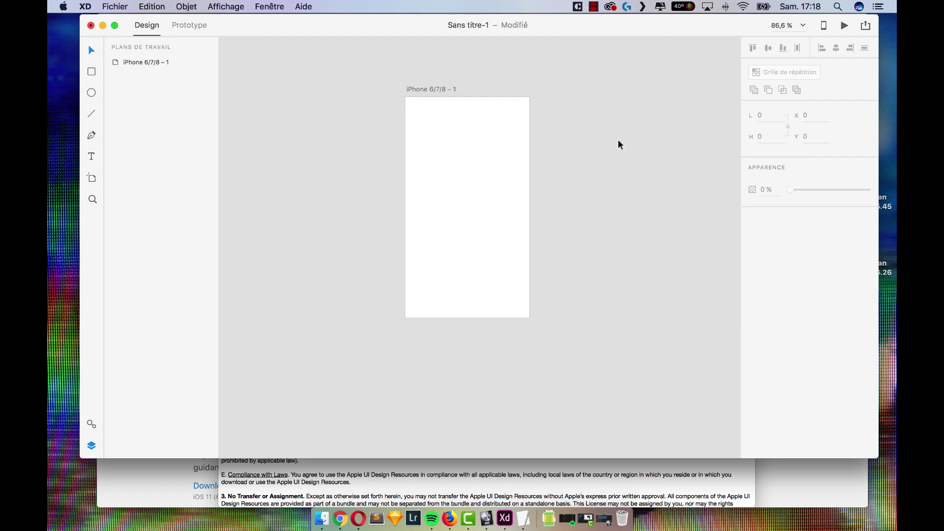
pyautogui.scroll(-3, 618, 144)
# - Reposition the iPhone 6/7/8 – 1 artboard to about X -449, Y 64 on the canvas
pyautogui.moveTo(617, 143); pyautogui.dragTo(497, 149)
pyautogui.moveTo(394, 155); pyautogui.dragTo(346, 148)
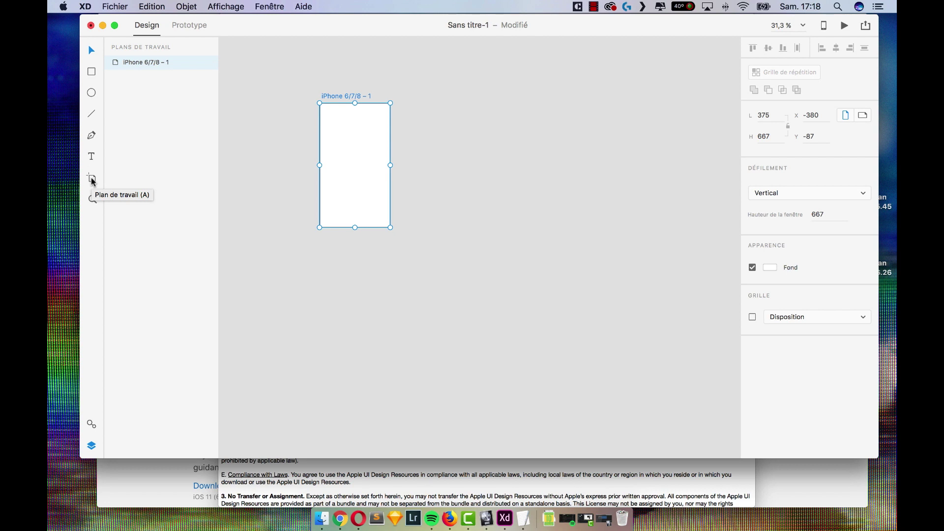
pyautogui.moveTo(352, 176); pyautogui.dragTo(342, 195)
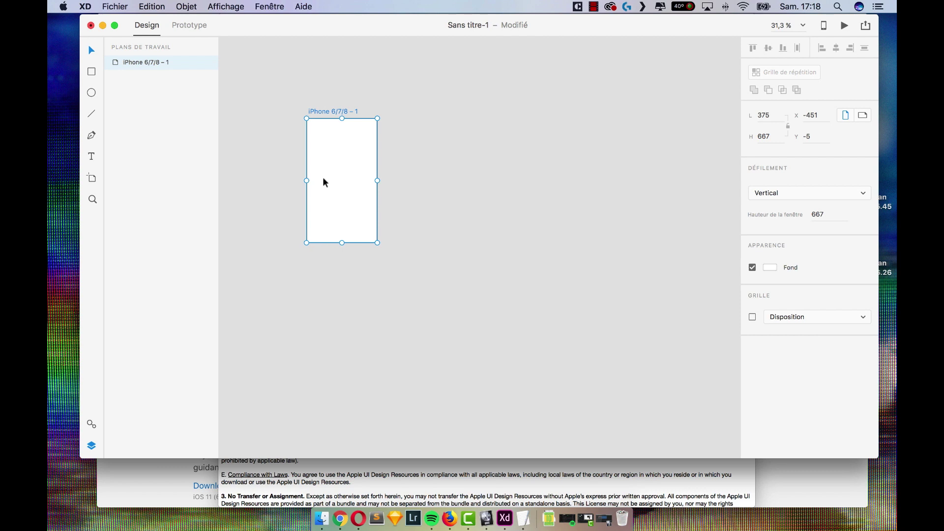
pyautogui.moveTo(329, 163)
pyautogui.mouseDown()
pyautogui.moveTo(337, 192)
pyautogui.moveTo(329, 175)
pyautogui.mouseUp()
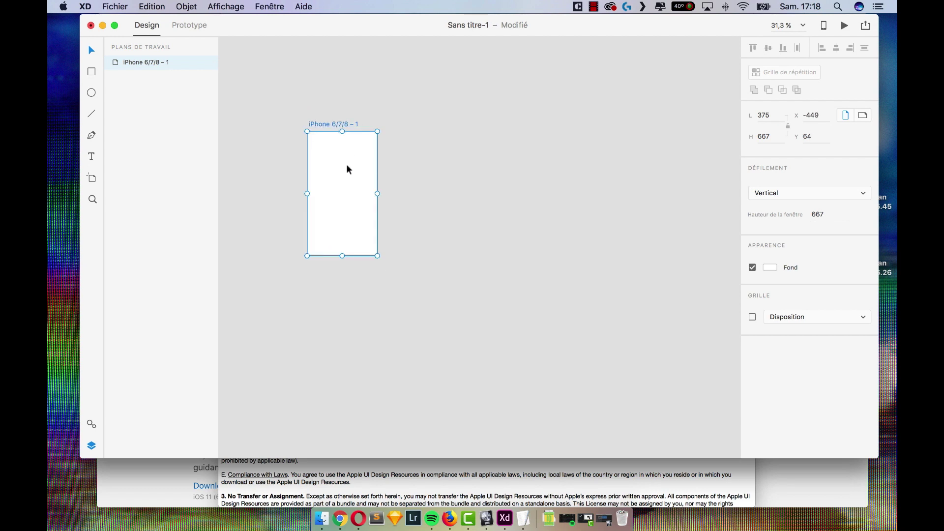
# - Activate the Artboard tool and rename the iPhone 6/7/8 – 1 artboard to Home
pyautogui.click(91, 178)
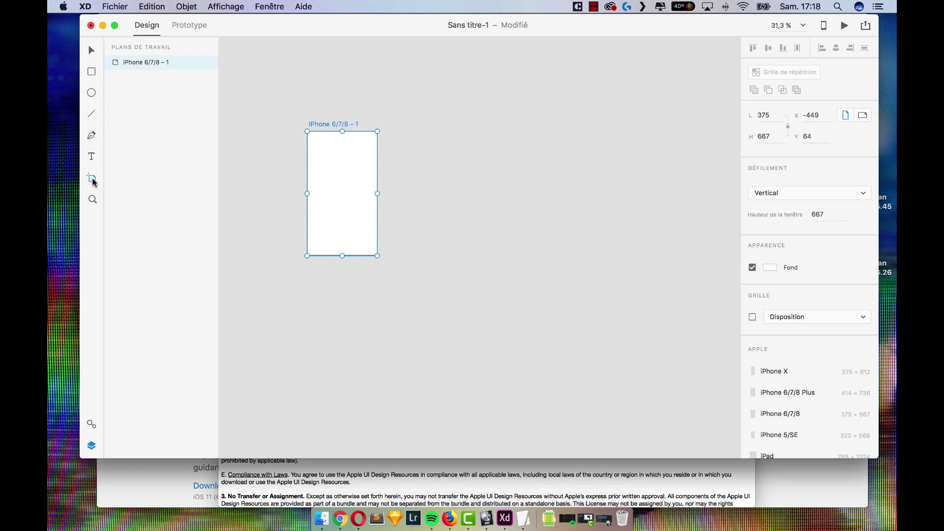
pyautogui.doubleClick(140, 63)
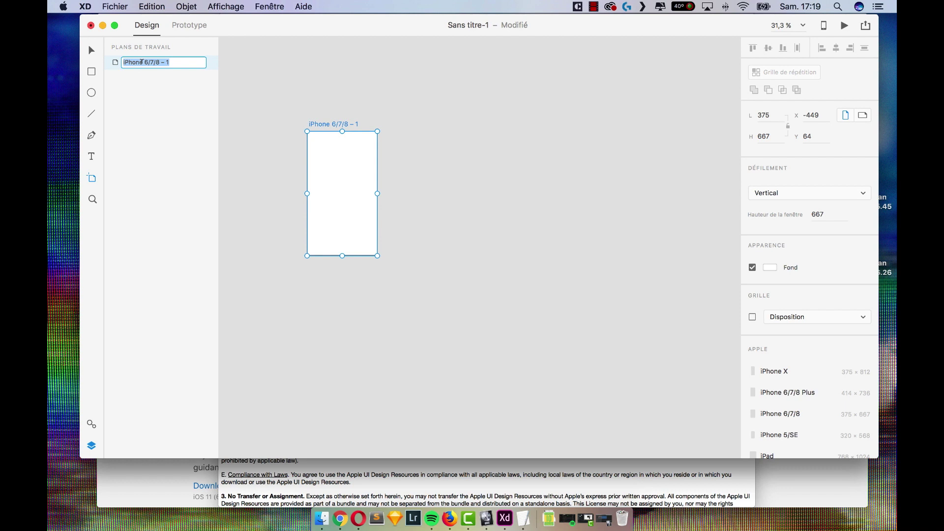
pyautogui.write('Home')
pyautogui.press('Return')
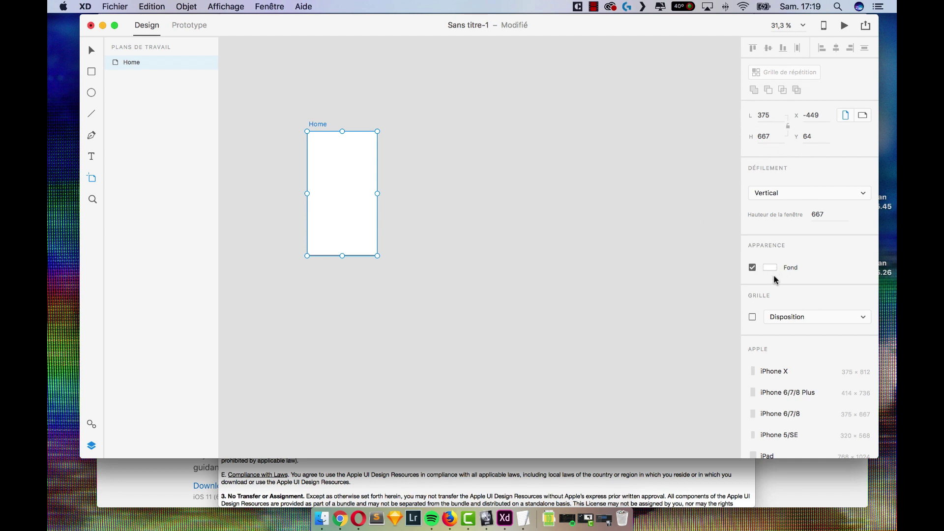
# - Show and hide the layout grid on the Home artboard, and review the preset device sizes for new artboards
pyautogui.click(752, 317)
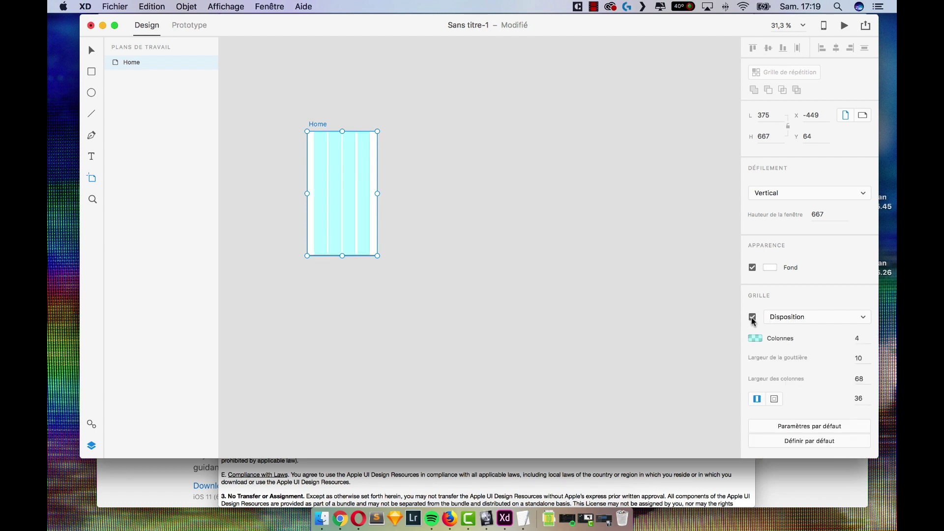
pyautogui.click(752, 318)
pyautogui.scroll(-1, 809, 355)
pyautogui.scroll(-5, 809, 355)
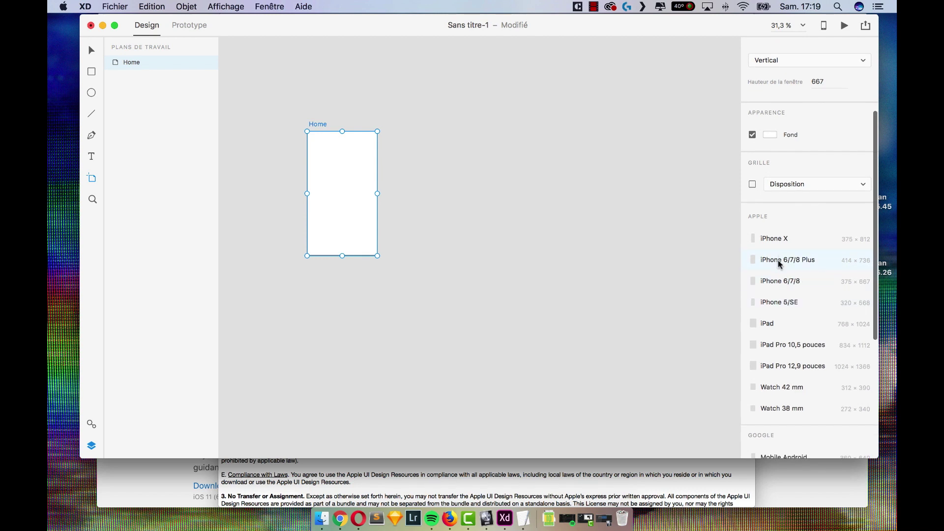
pyautogui.scroll(-4, 781, 258)
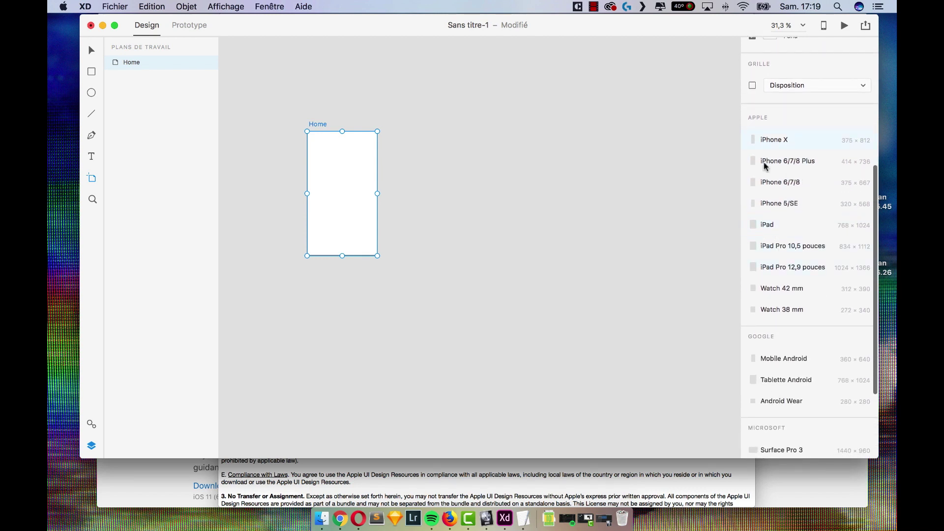
pyautogui.scroll(-5, 772, 384)
pyautogui.scroll(5, 772, 385)
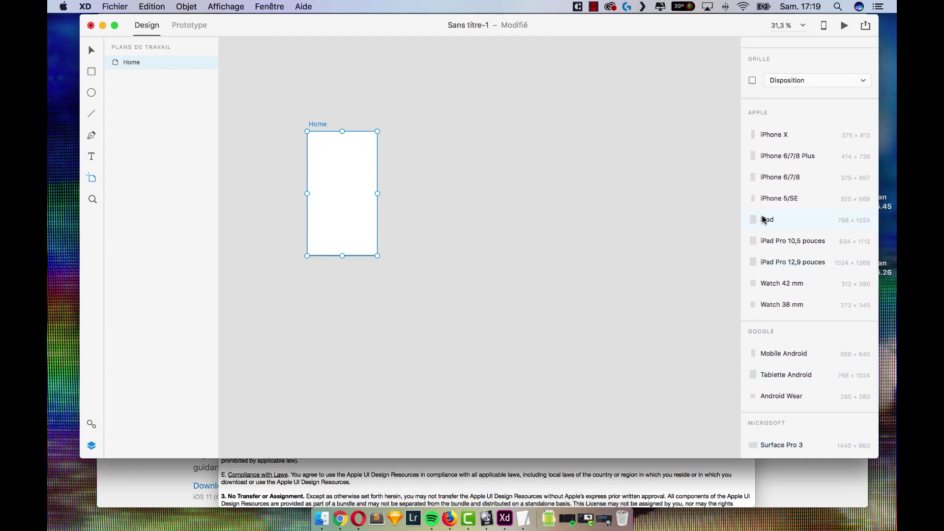
# - Try adding a 768 × 1024 iPad artboard beside Home at about X 13, Y 64, and remove it
pyautogui.click(764, 219)
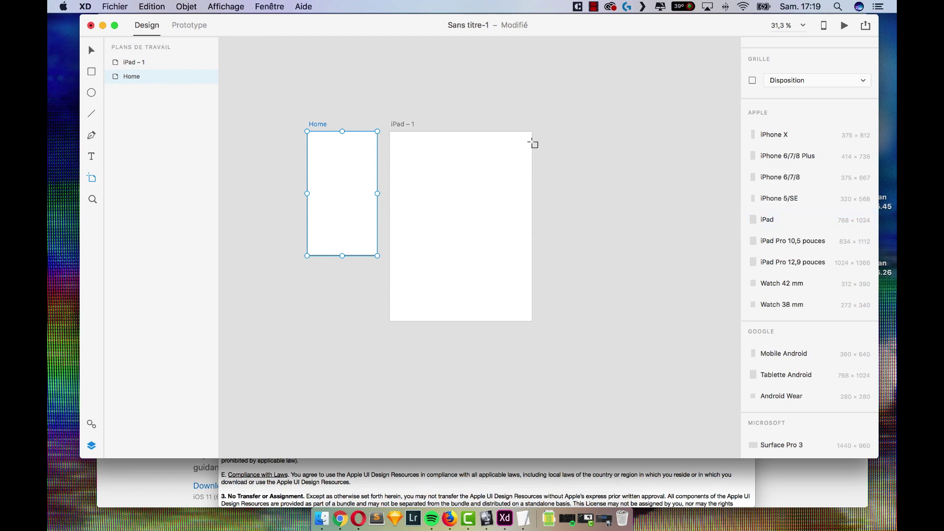
pyautogui.press('v')
pyautogui.moveTo(434, 214); pyautogui.dragTo(479, 206)
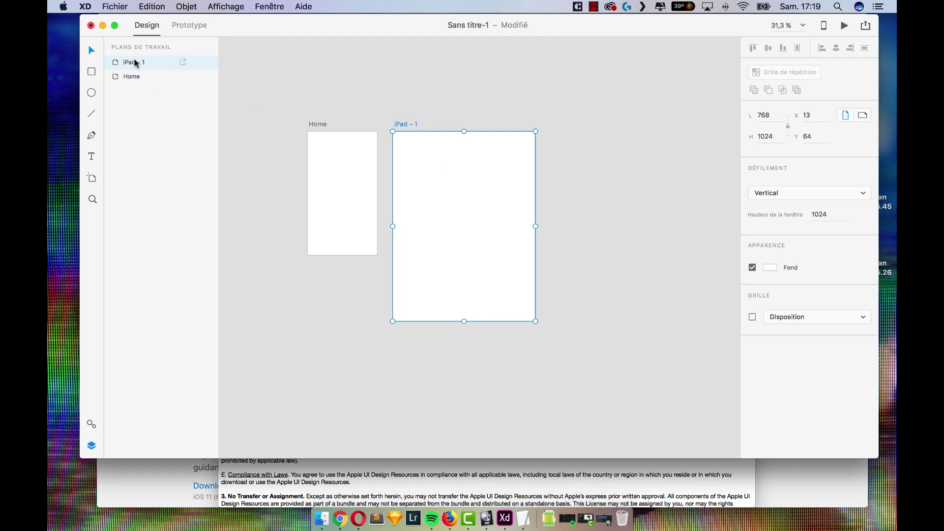
pyautogui.moveTo(145, 64)
pyautogui.press('Delete')
# - Set the Home artboard's background fill to the solid light grey #F7F7F7
pyautogui.click(149, 61)
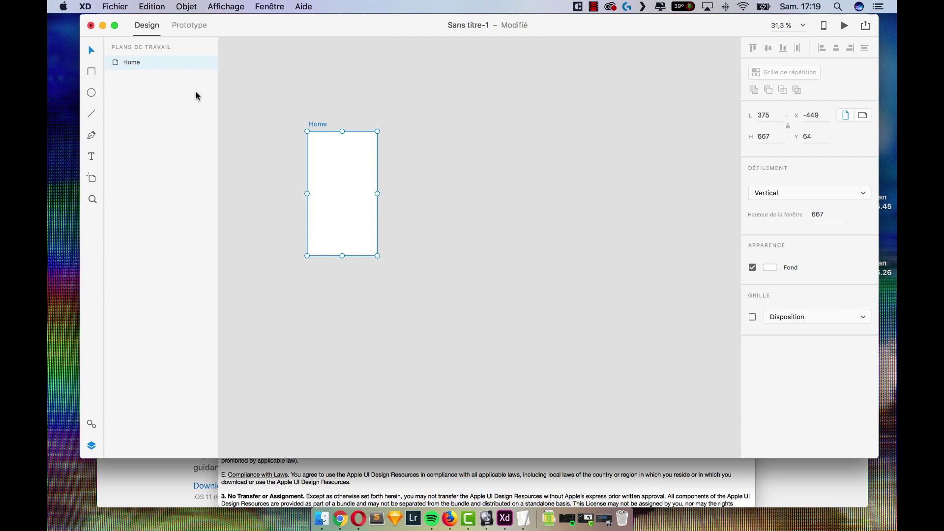
pyautogui.click(771, 266)
pyautogui.moveTo(683, 248); pyautogui.dragTo(618, 211)
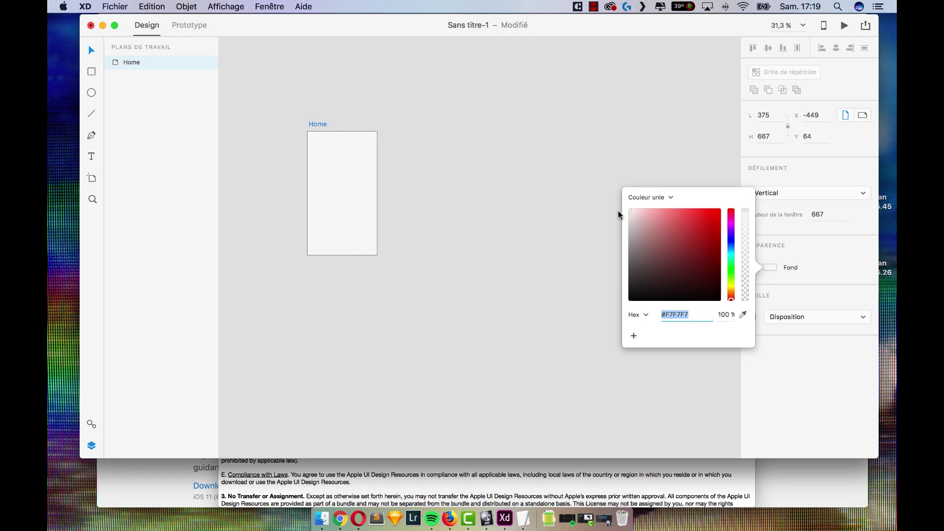
pyautogui.click(816, 372)
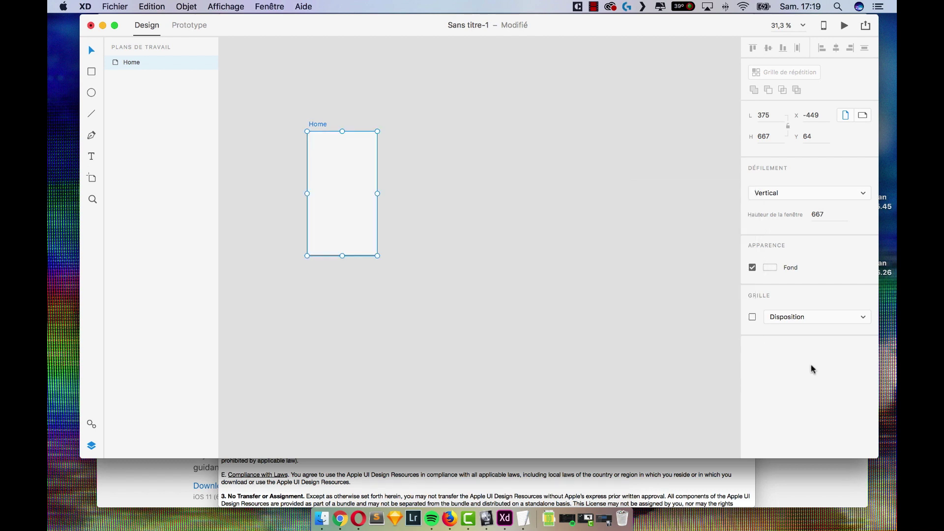
# - Set the Home artboard's layout grid to 6 columns, and hide the grid
pyautogui.click(752, 317)
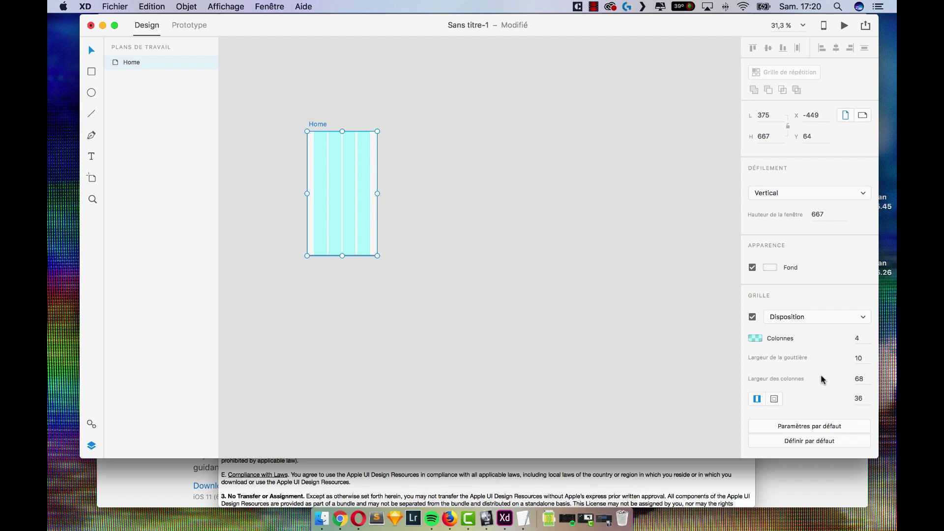
pyautogui.click(856, 338)
pyautogui.write('6')
pyautogui.click(536, 332)
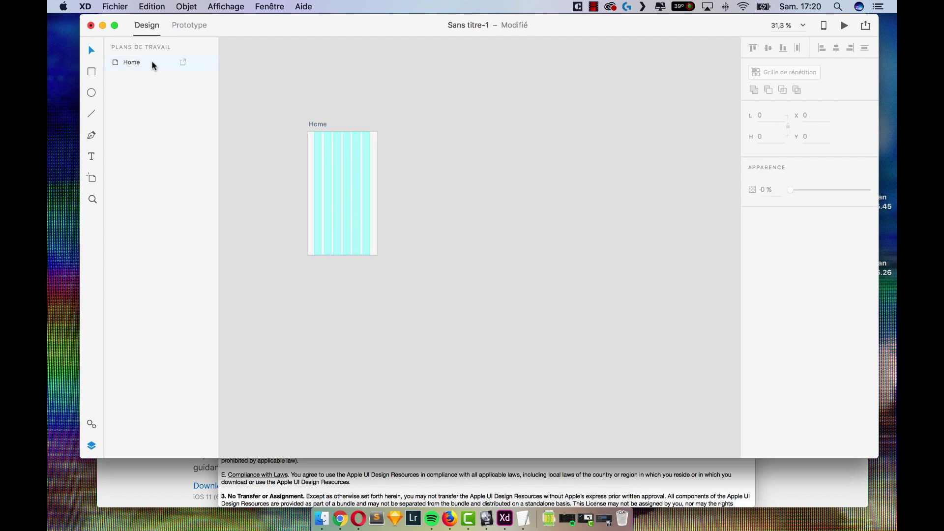
pyautogui.click(137, 62)
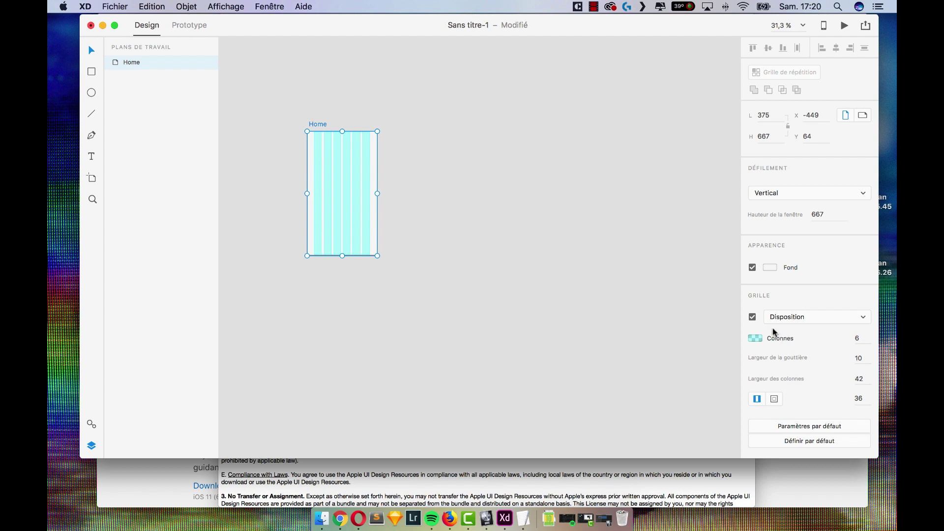
pyautogui.click(752, 317)
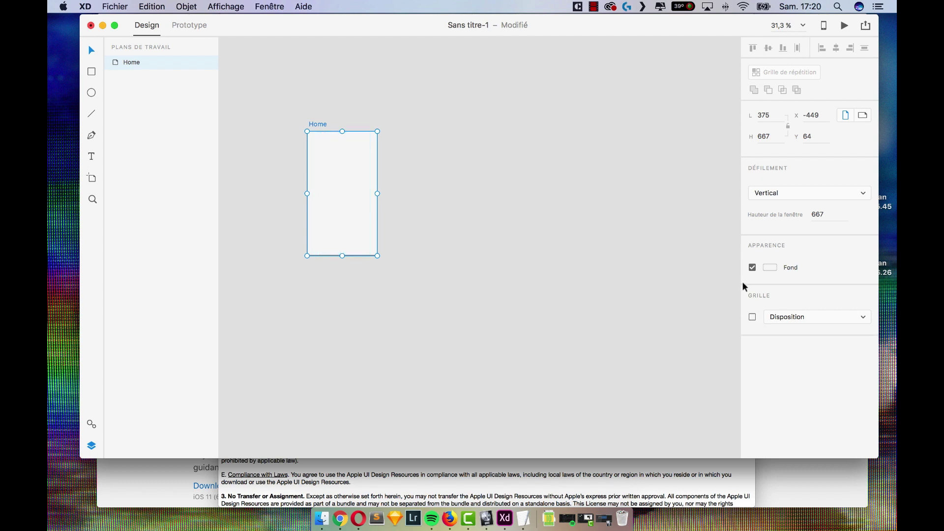
# - Draw a rectangle across the full width of the Home artboard's upper edge, about 375 × 137 at X 0, Y 0
pyautogui.click(93, 75)
pyautogui.moveTo(321, 133); pyautogui.dragTo(377, 256)
pyautogui.press('super+z')
pyautogui.click(144, 133)
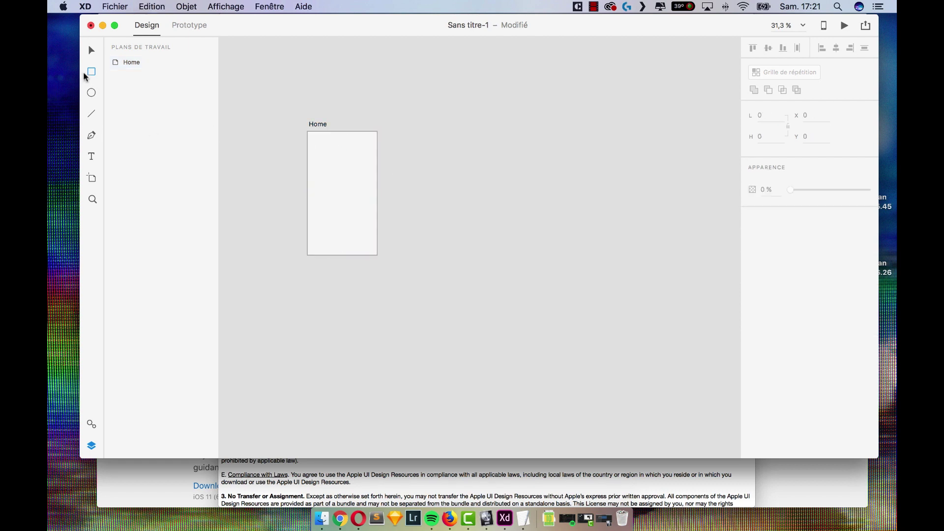
pyautogui.moveTo(303, 129)
pyautogui.mouseDown()
pyautogui.moveTo(350, 156)
pyautogui.moveTo(377, 156)
pyautogui.mouseUp()
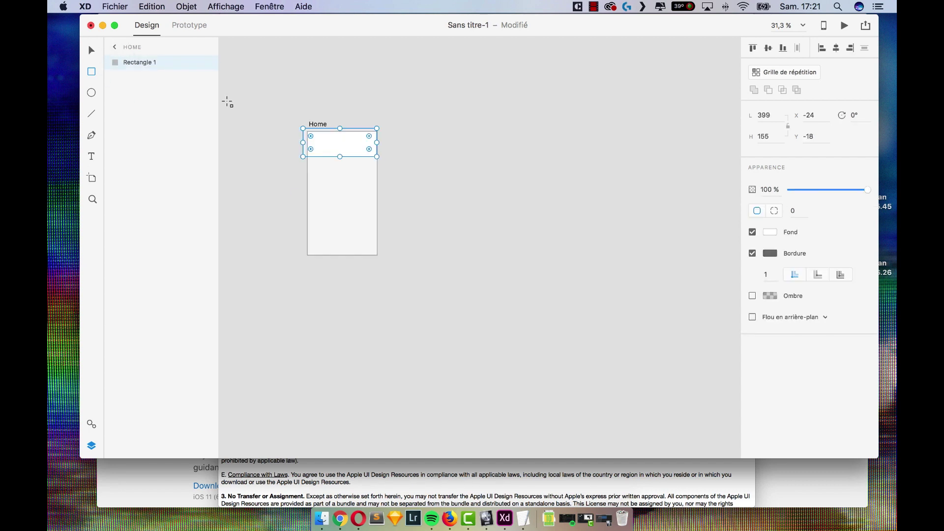
pyautogui.moveTo(303, 127); pyautogui.dragTo(306, 132)
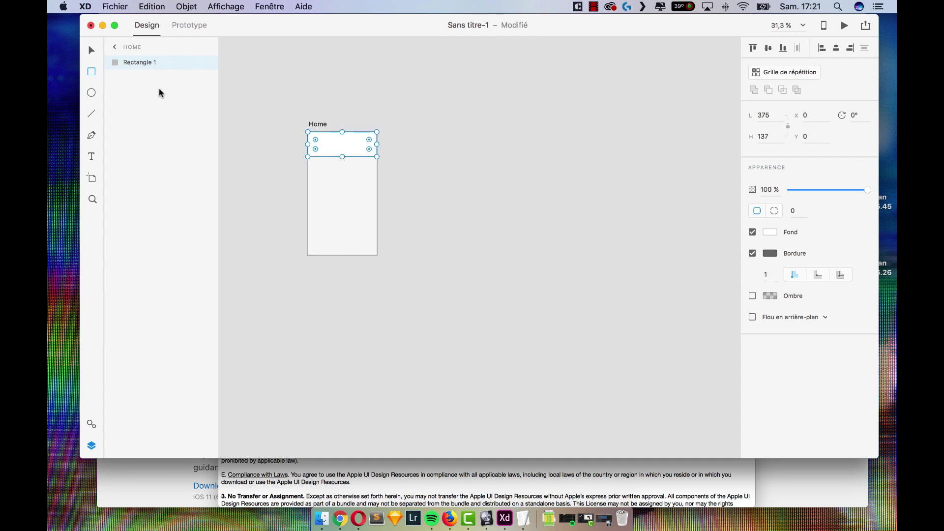
# - Stretch the rectangle down to the Home artboard's lower edge, to a height of 667
pyautogui.click(116, 47)
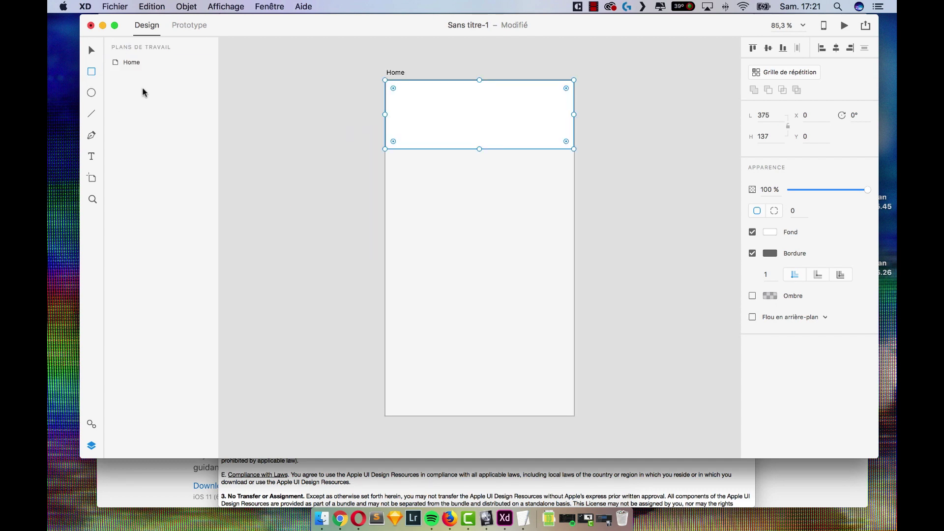
pyautogui.click(128, 64)
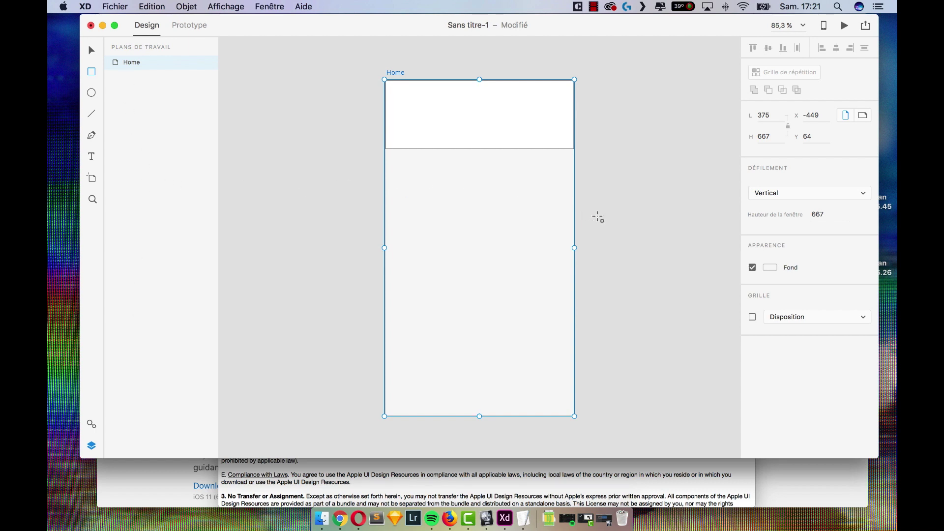
pyautogui.click(114, 64)
pyautogui.click(509, 147)
pyautogui.moveTo(479, 148); pyautogui.dragTo(493, 416)
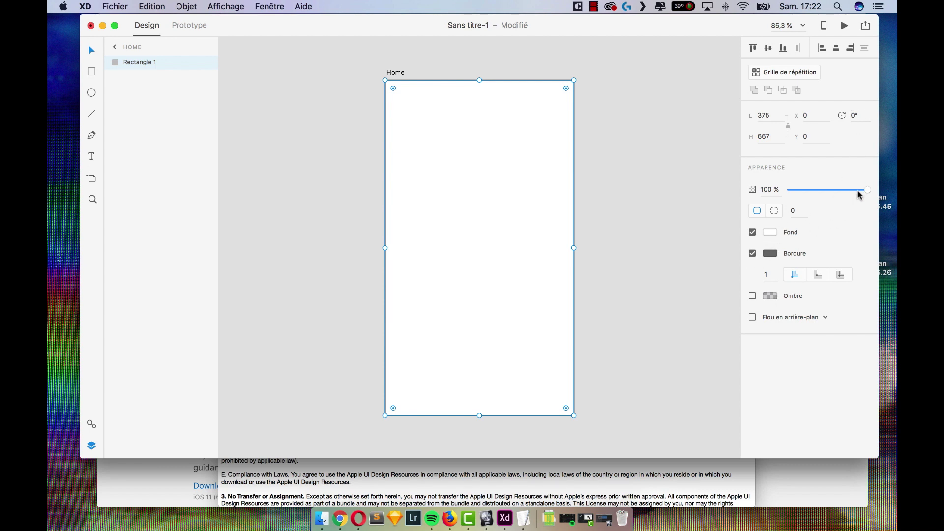
# - Review the rectangle's opacity setting and its shared and per-corner radius options
pyautogui.moveTo(867, 189)
pyautogui.mouseDown()
pyautogui.moveTo(817, 191)
pyautogui.moveTo(885, 195)
pyautogui.mouseUp()
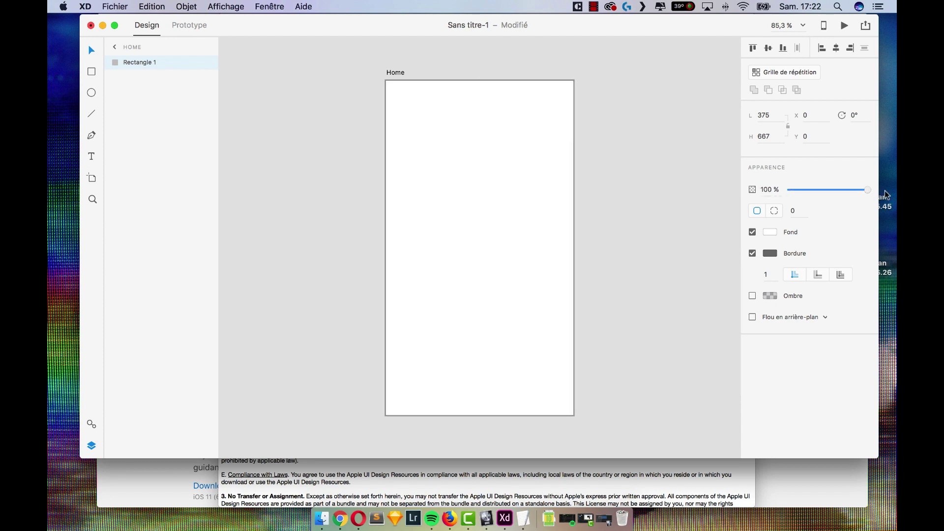
pyautogui.click(793, 210)
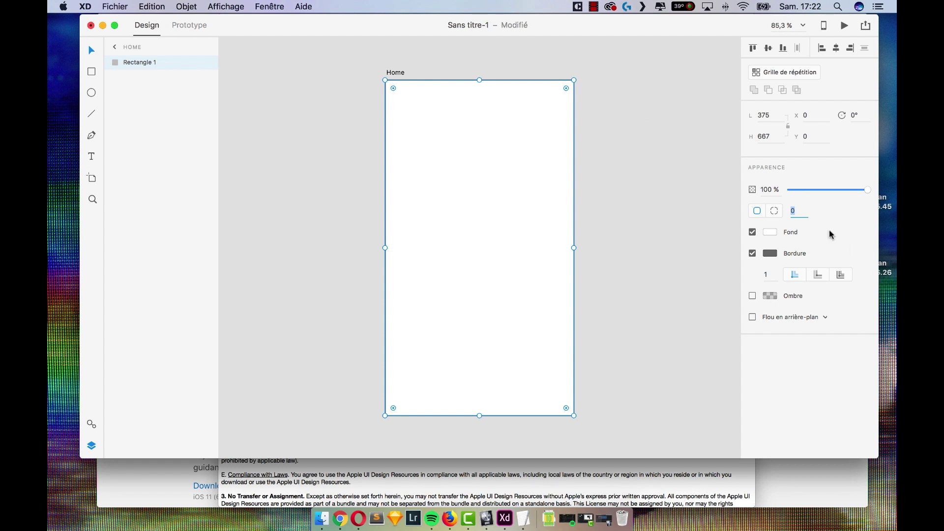
pyautogui.click(774, 210)
pyautogui.click(792, 210)
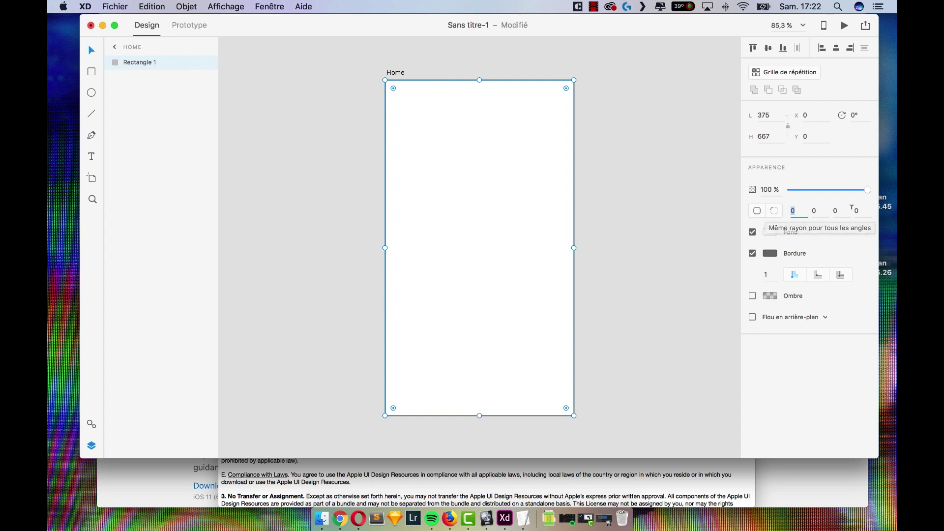
pyautogui.click(758, 210)
# - Fill the rectangle with the solid pinkish red #F27B7B and save that colour as a swatch
pyautogui.click(771, 233)
pyautogui.click(690, 210)
pyautogui.moveTo(694, 207); pyautogui.dragTo(669, 181)
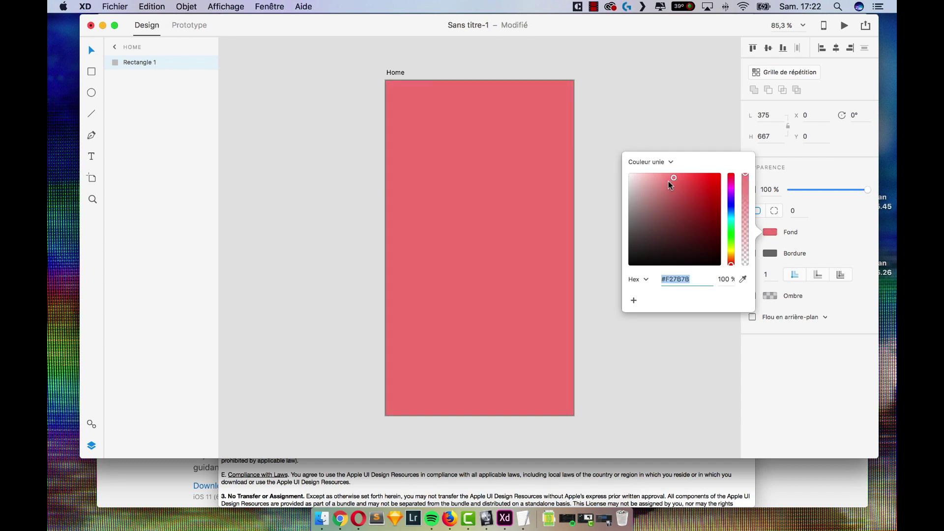
pyautogui.click(633, 301)
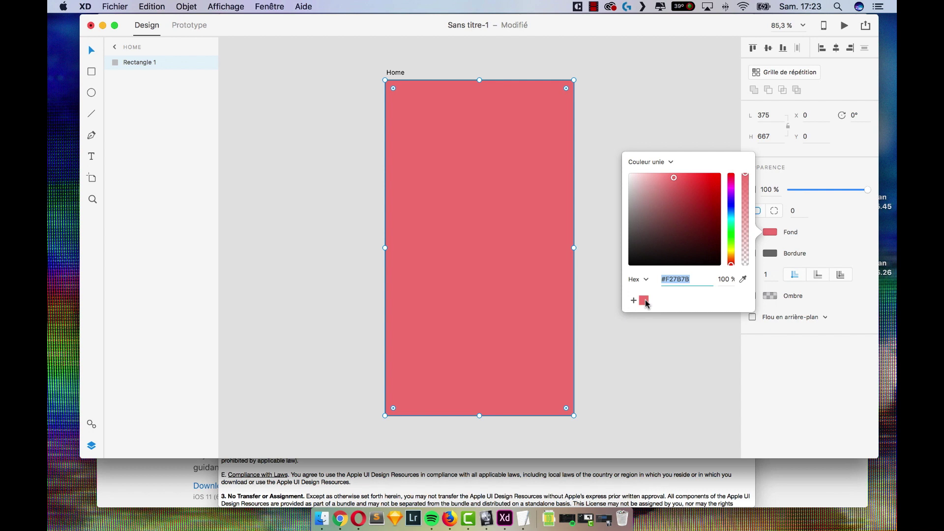
# - Change the rectangle's fill to a linear gradient running from its upper-right corner to its lower-left corner
pyautogui.click(664, 163)
pyautogui.click(664, 170)
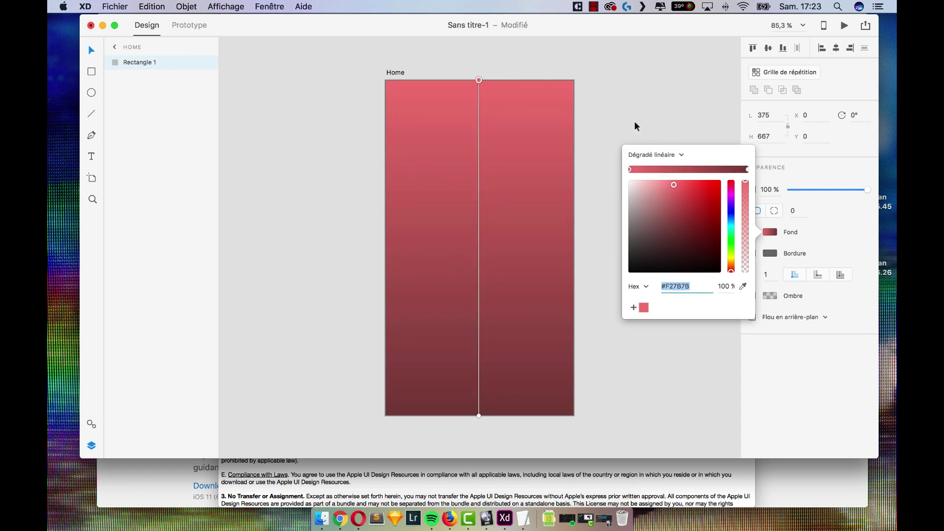
pyautogui.moveTo(479, 80); pyautogui.dragTo(573, 80)
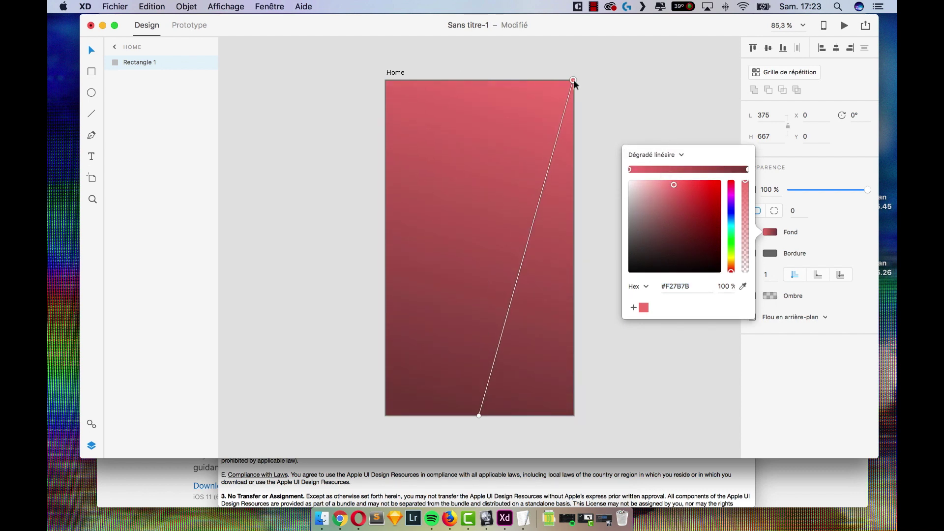
pyautogui.click(660, 155)
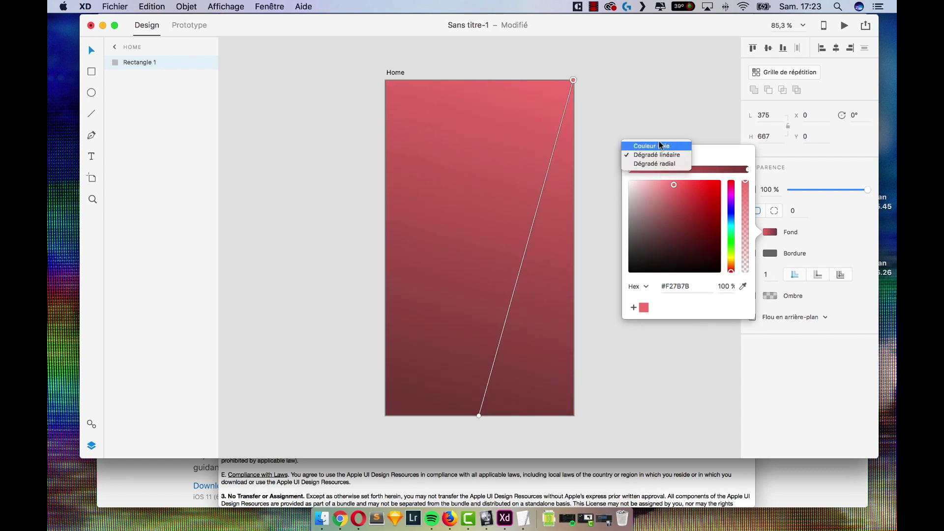
pyautogui.click(660, 156)
pyautogui.moveTo(481, 416); pyautogui.dragTo(386, 416)
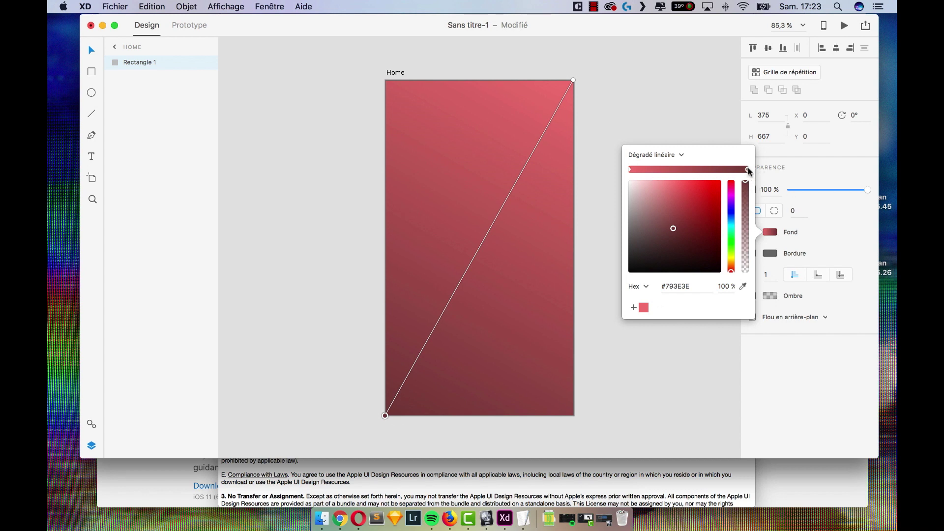
# - Change the colour of the gradient's lower-left end stop to blue
pyautogui.click(731, 217)
pyautogui.moveTo(731, 217); pyautogui.dragTo(731, 207)
pyautogui.moveTo(702, 214); pyautogui.dragTo(729, 267)
# - Try adding a middle colour stop to the rectangle's gradient, and delete it
pyautogui.click(693, 169)
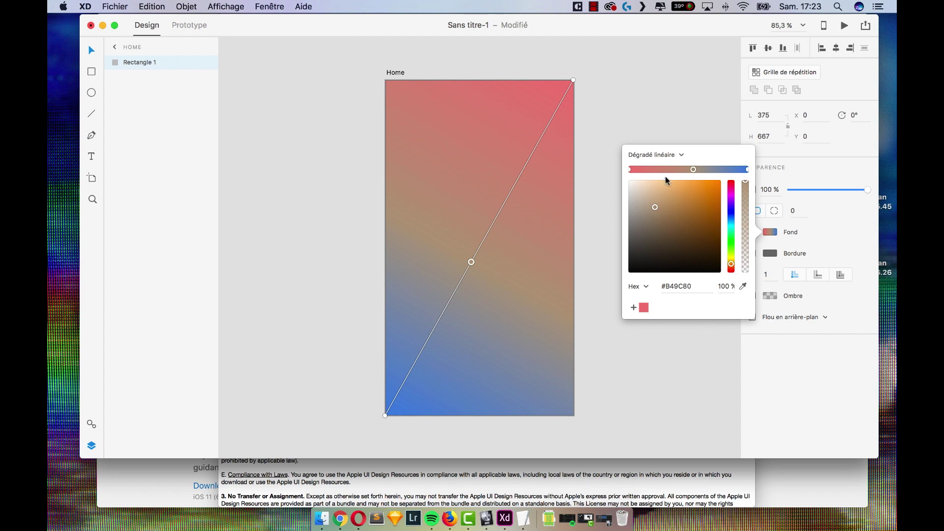
pyautogui.click(630, 308)
pyautogui.moveTo(644, 308); pyautogui.dragTo(631, 388)
pyautogui.click(719, 323)
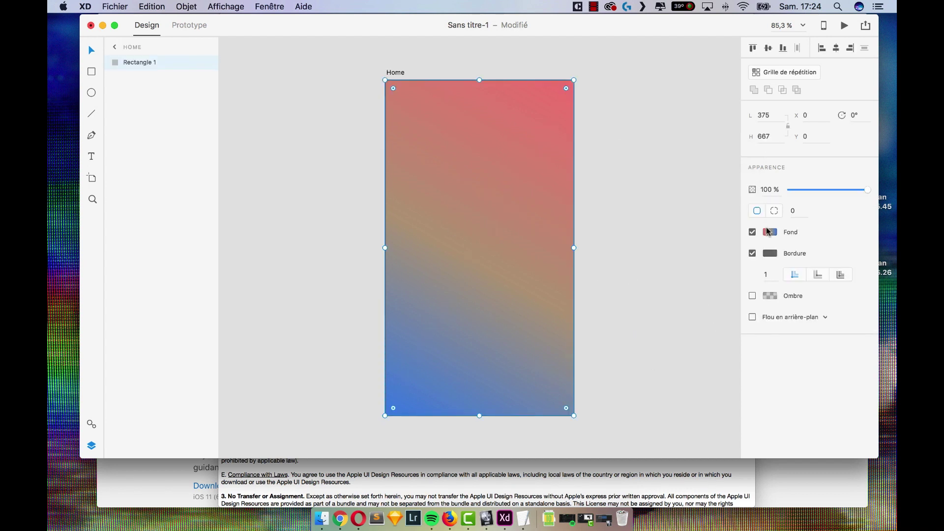
pyautogui.click(770, 233)
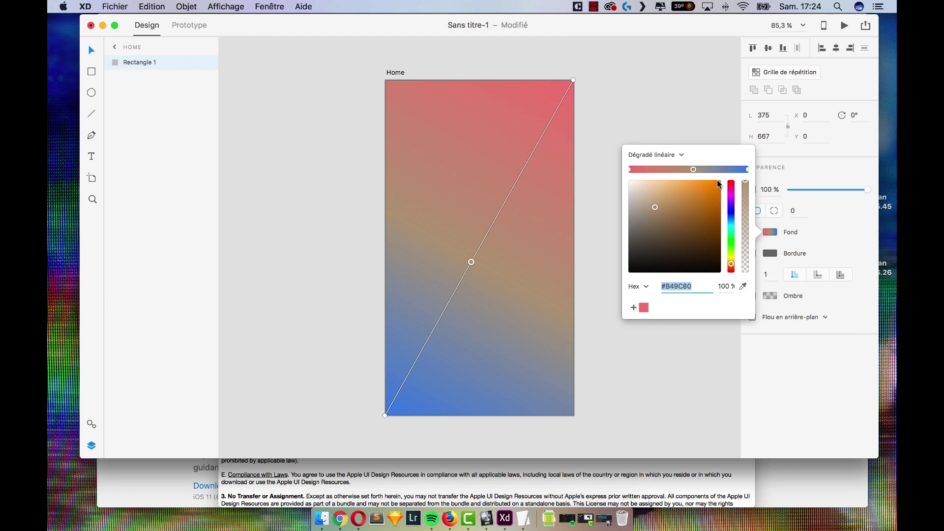
pyautogui.click(693, 170)
pyautogui.rightClick(471, 261)
pyautogui.click(471, 263)
pyautogui.press('Delete')
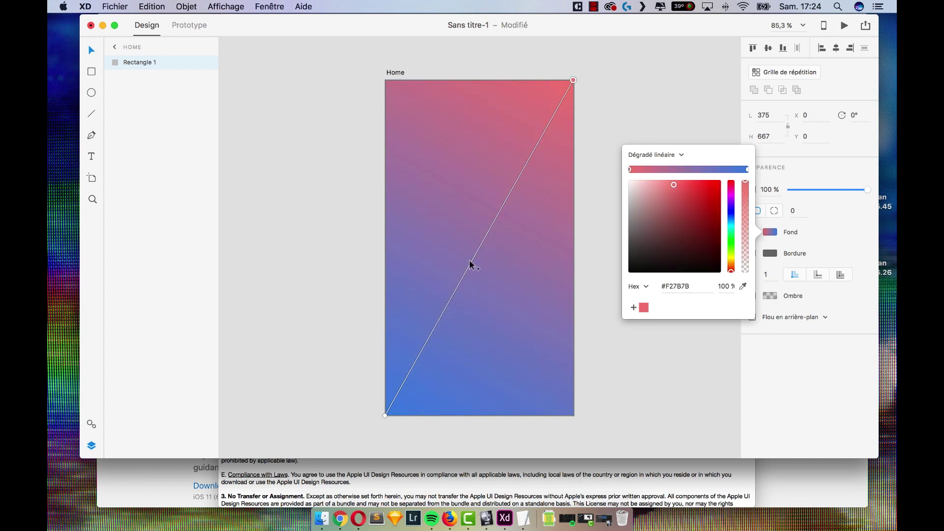
pyautogui.click(693, 169)
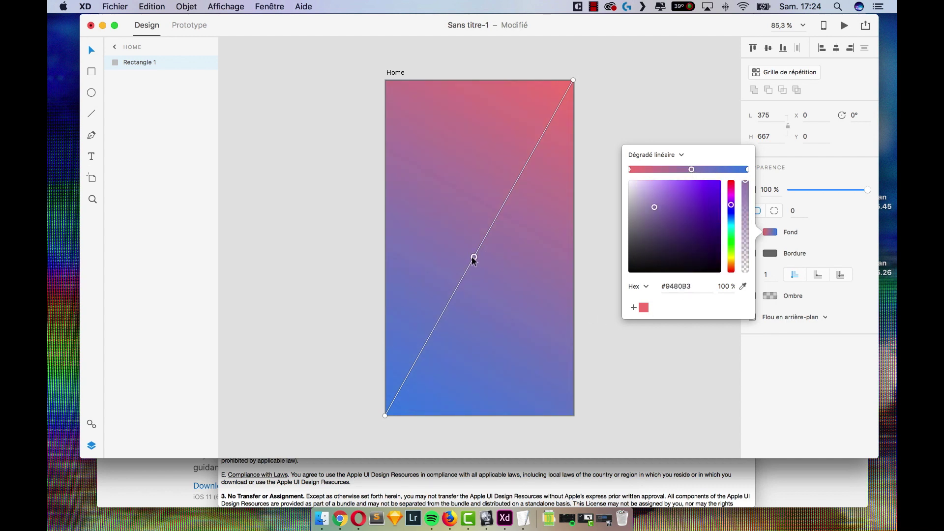
pyautogui.press('Delete')
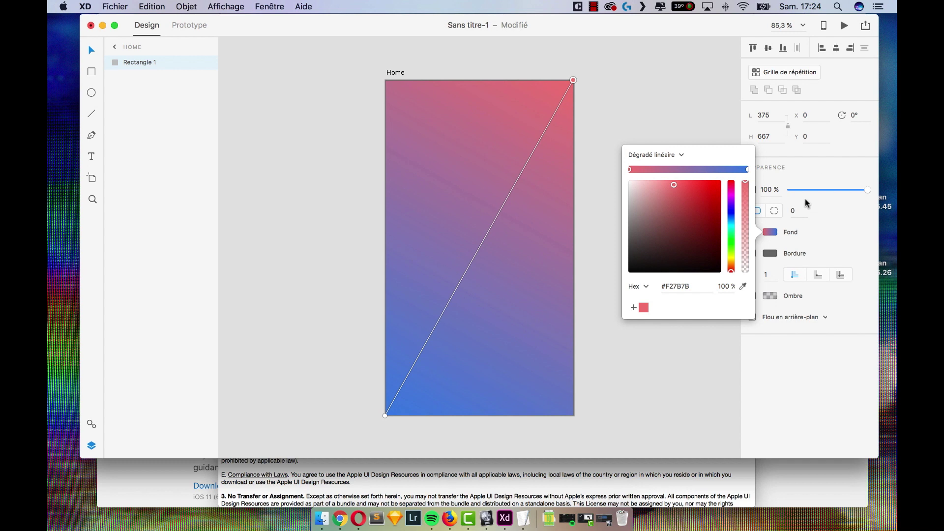
pyautogui.click(834, 227)
# - Review the rectangle's border settings: visibility, width and colour
pyautogui.click(753, 253)
pyautogui.click(752, 253)
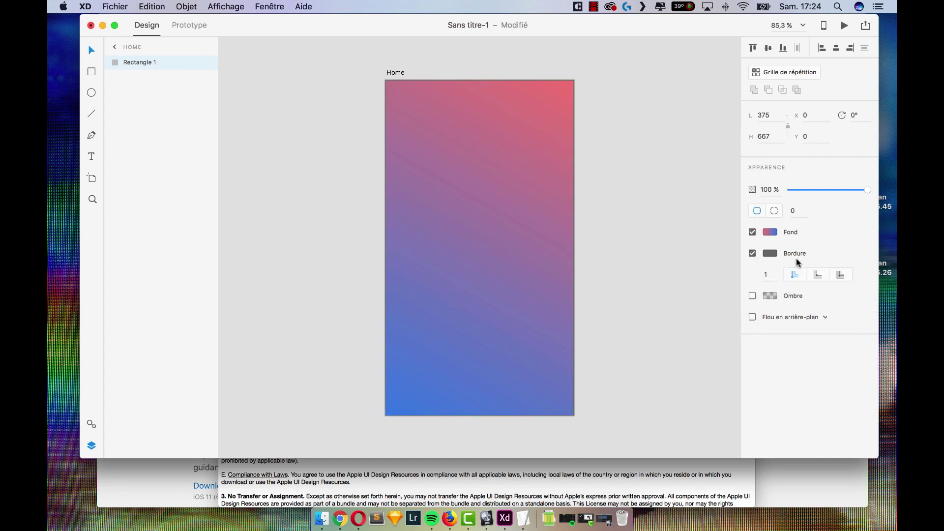
pyautogui.click(770, 271)
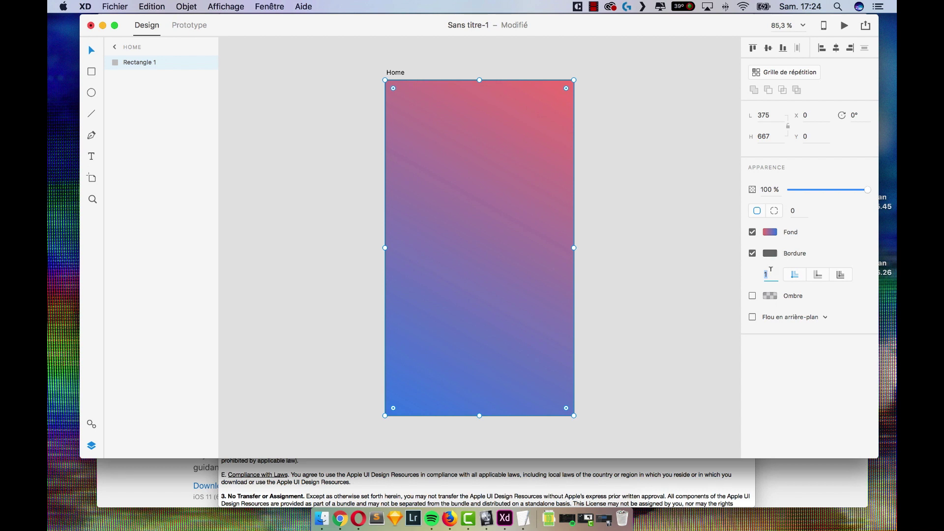
pyautogui.click(770, 253)
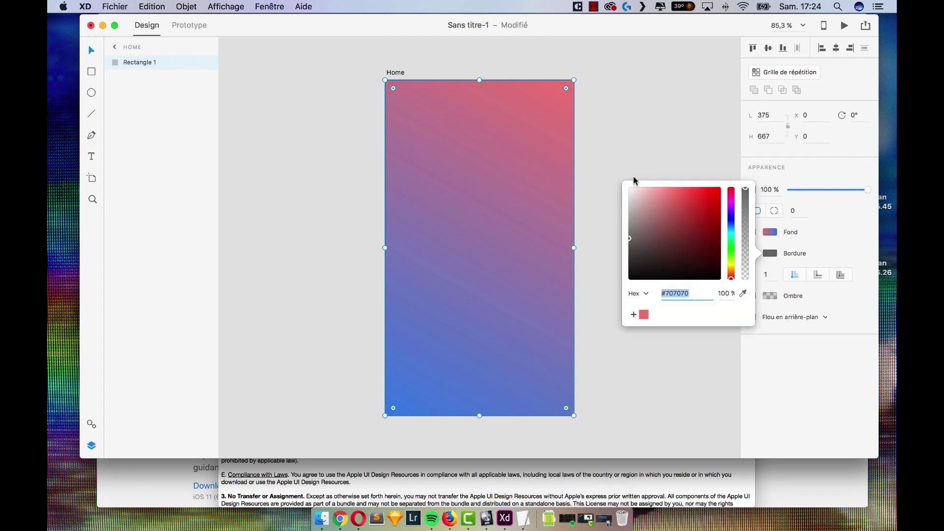
pyautogui.click(833, 302)
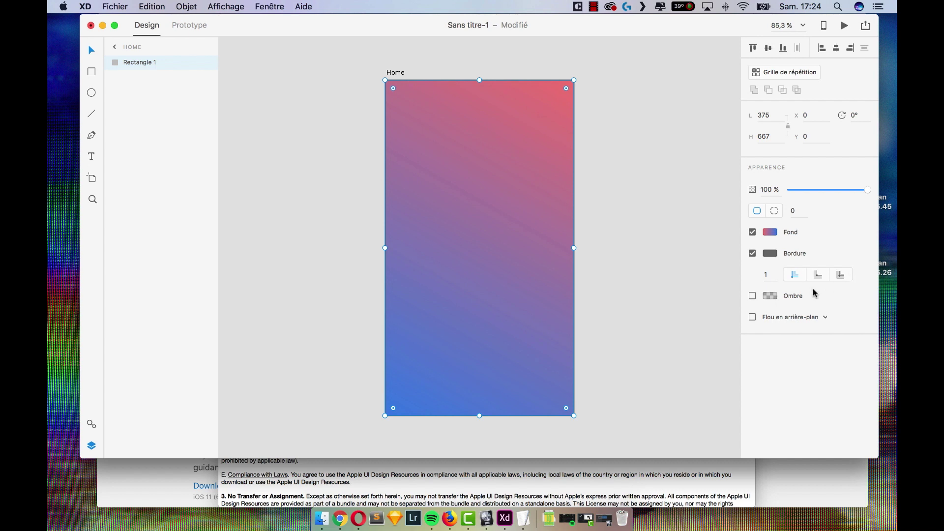
# - Shorten the gradient rectangle from its lower edge to a height of about 224
pyautogui.click(312, 135)
pyautogui.click(445, 317)
pyautogui.moveTo(479, 416); pyautogui.dragTo(497, 192)
# - Add a drop shadow to the rectangle with X 0, Y 3, blur 6 and black at about 34% opacity
pyautogui.click(752, 295)
pyautogui.click(779, 310)
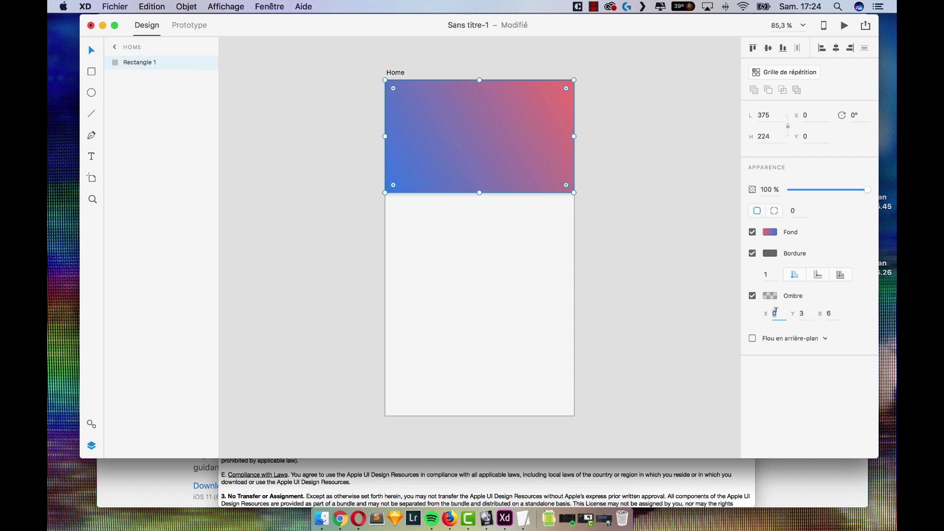
pyautogui.click(801, 312)
pyautogui.click(830, 313)
pyautogui.click(769, 297)
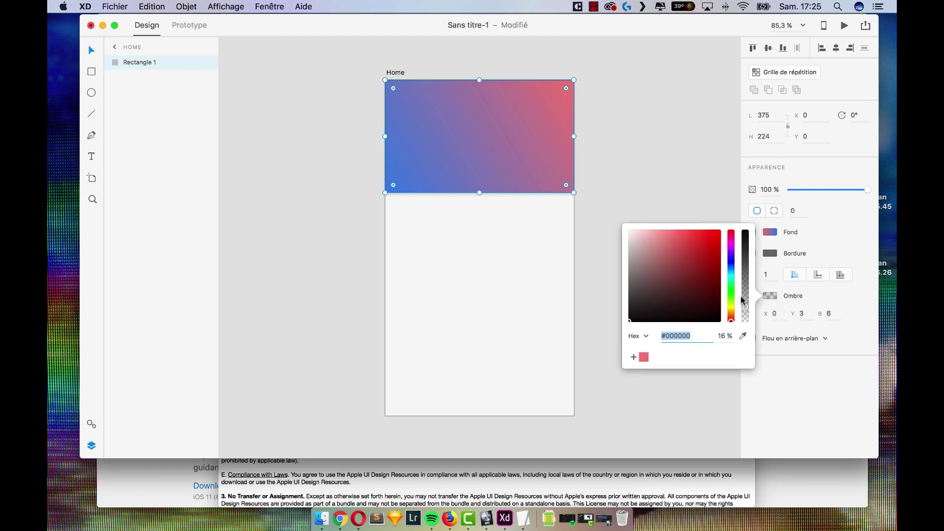
pyautogui.moveTo(745, 293)
pyautogui.mouseDown()
pyautogui.moveTo(740, 231)
pyautogui.moveTo(744, 290)
pyautogui.mouseUp()
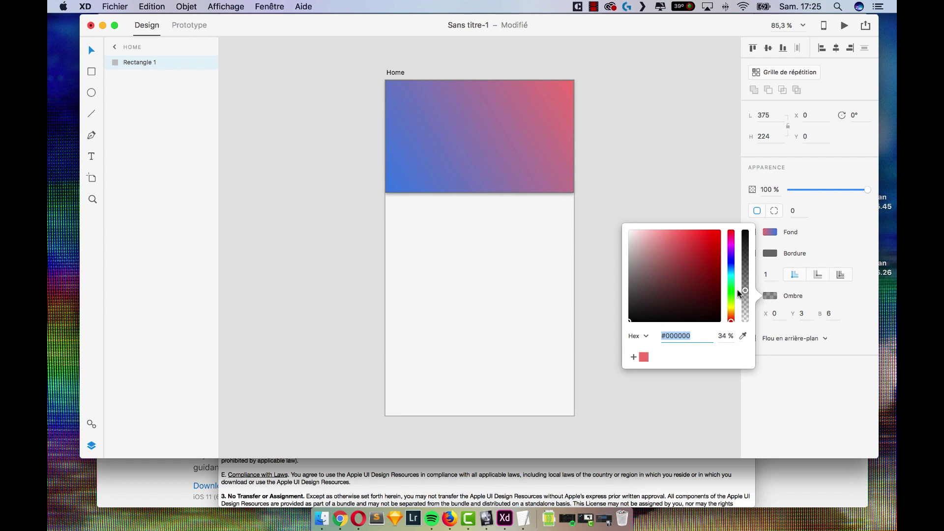
pyautogui.click(812, 401)
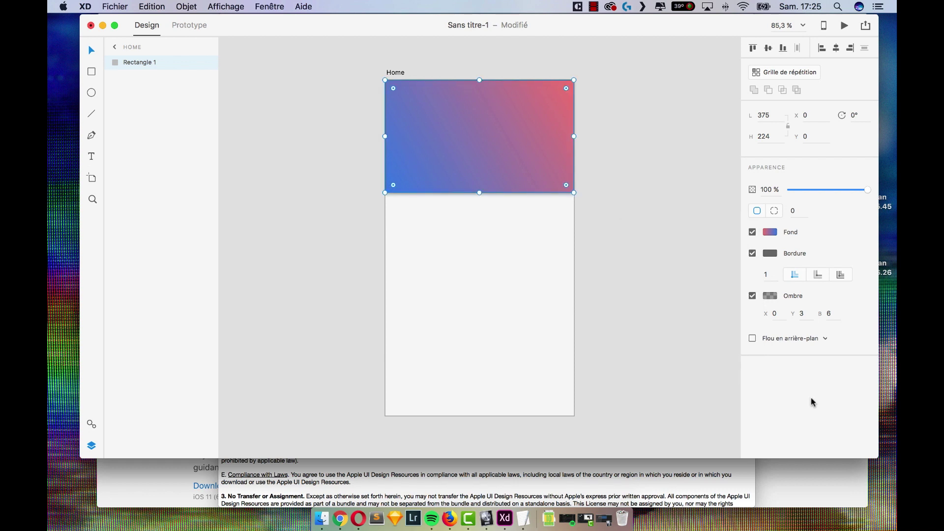
pyautogui.click(638, 283)
# - Draw a circle about 115 × 115 and centre it over the rectangle's lower edge, at about X 130, Y 167
pyautogui.click(92, 93)
pyautogui.moveTo(450, 169)
pyautogui.mouseDown()
pyautogui.moveTo(473, 204)
pyautogui.moveTo(508, 226)
pyautogui.mouseUp()
pyautogui.click(91, 51)
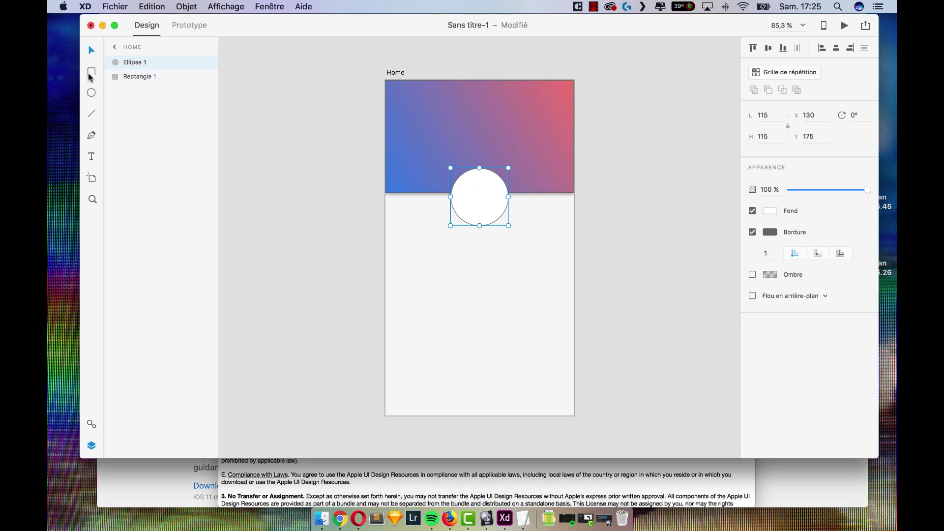
pyautogui.moveTo(475, 199); pyautogui.dragTo(475, 195)
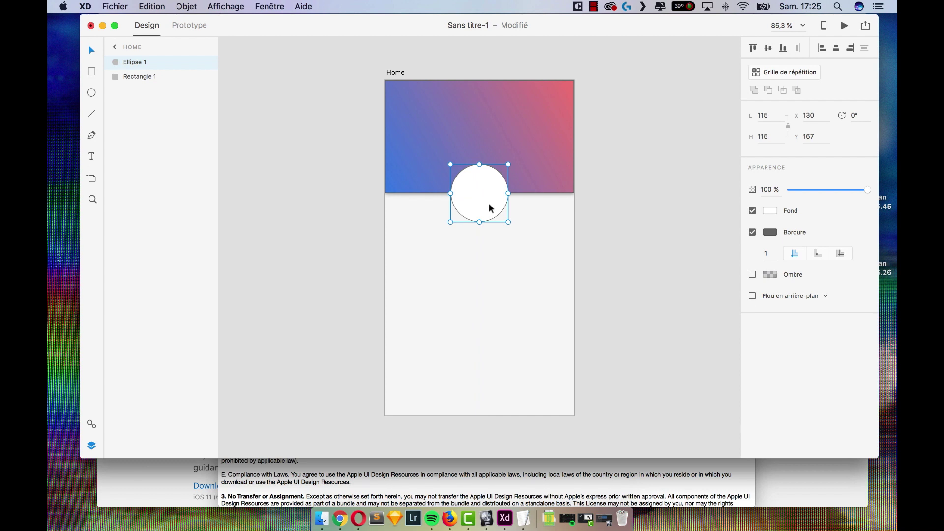
# - Remove the circle's border and draw a rectangle about 207 × 61 below it, at about X 85, Y 352
pyautogui.click(752, 232)
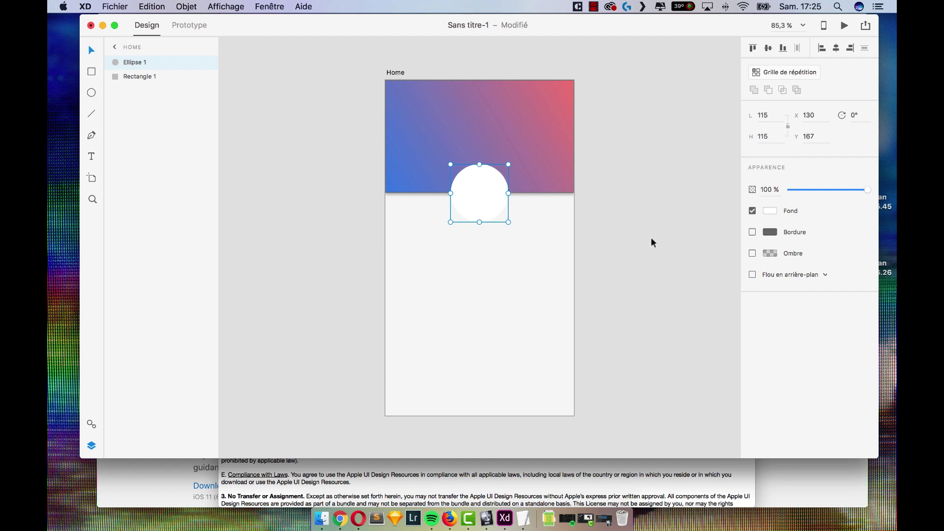
pyautogui.click(623, 211)
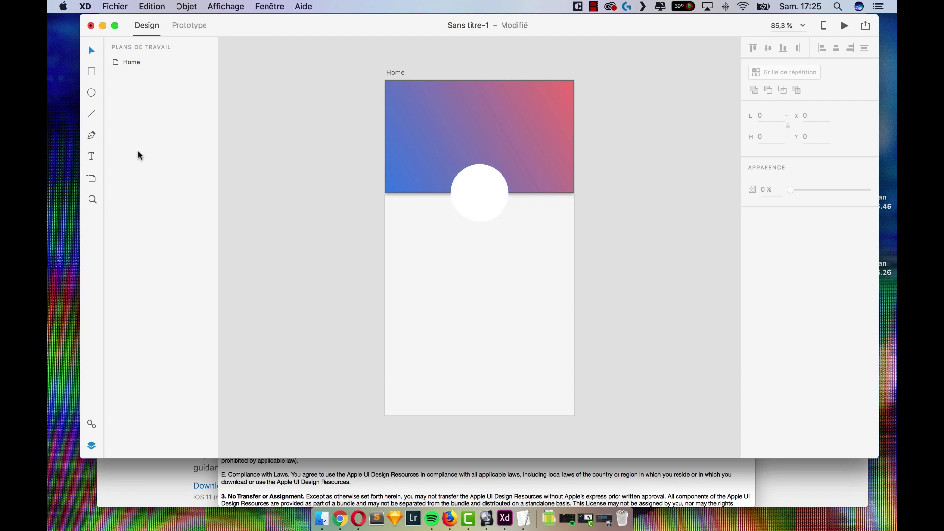
pyautogui.click(93, 73)
pyautogui.moveTo(428, 257)
pyautogui.mouseDown()
pyautogui.moveTo(494, 285)
pyautogui.moveTo(532, 288)
pyautogui.mouseUp()
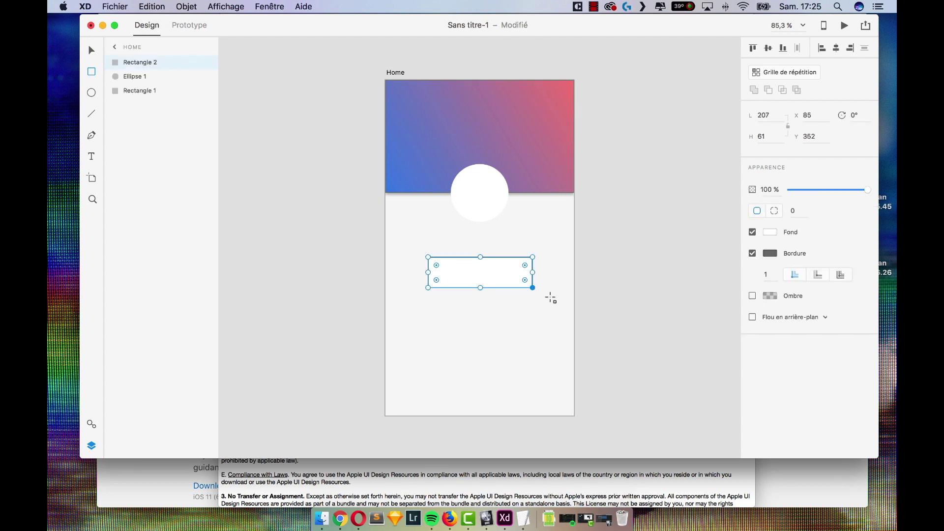
# - Try a light blue fill, #7DB4F4, on the new rectangle
pyautogui.click(769, 233)
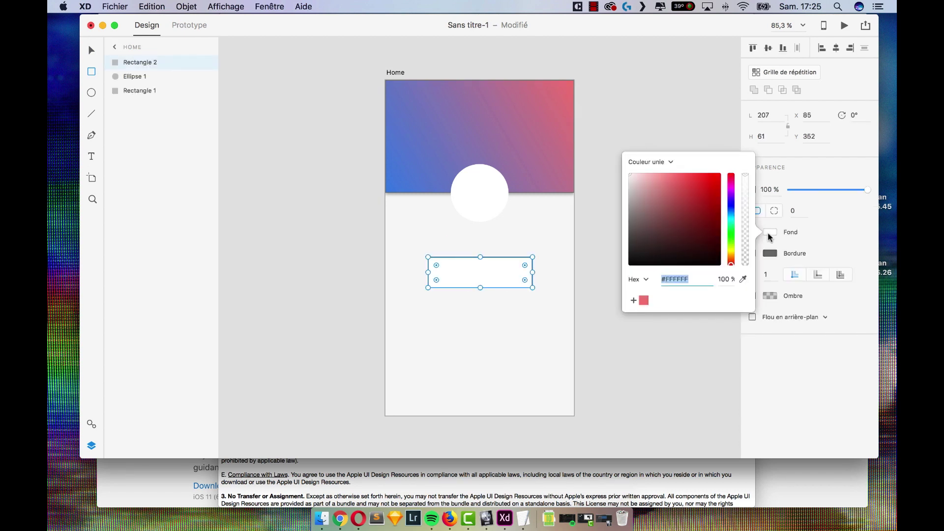
pyautogui.click(730, 211)
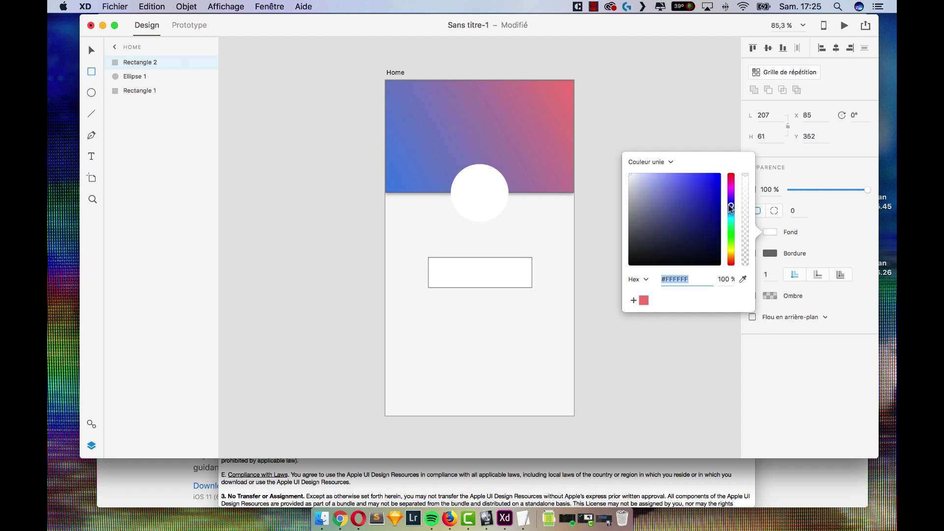
pyautogui.click(696, 196)
pyautogui.moveTo(696, 195)
pyautogui.mouseDown()
pyautogui.moveTo(671, 185)
pyautogui.moveTo(695, 170)
pyautogui.moveTo(675, 180)
pyautogui.mouseUp()
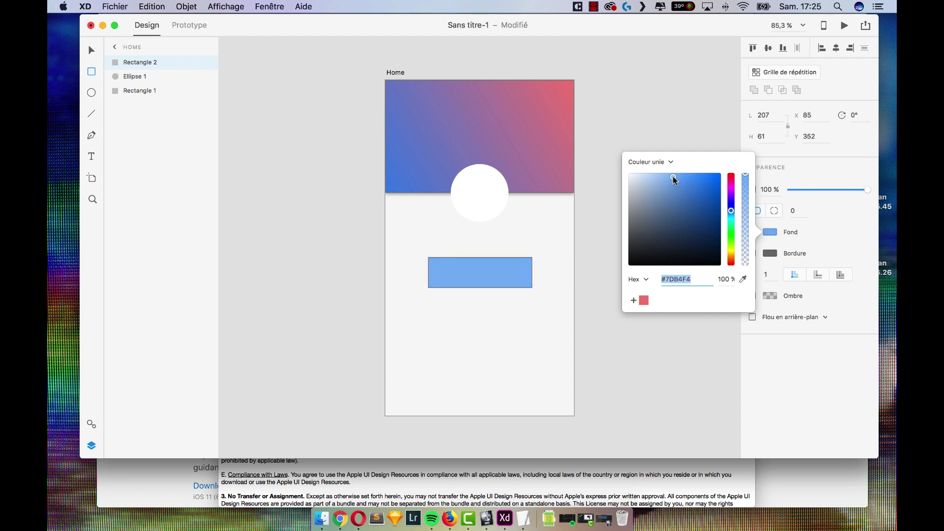
# - Fill the new rectangle with a blue-violet sampled from the header gradient and save that colour as a swatch
pyautogui.click(743, 279)
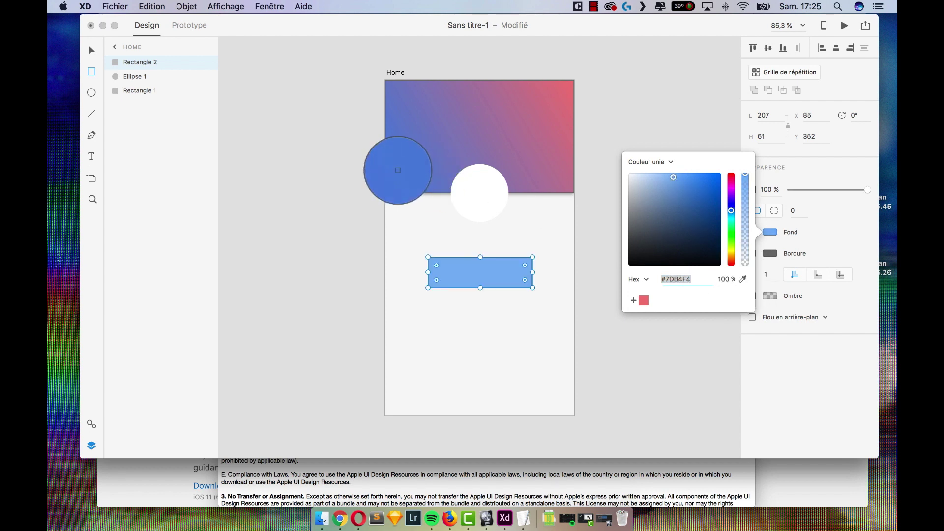
pyautogui.click(402, 174)
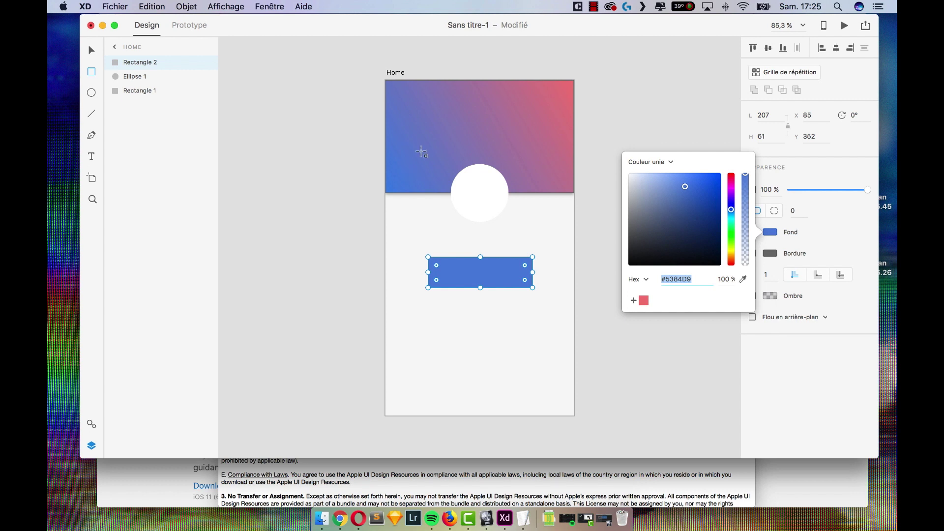
pyautogui.click(742, 279)
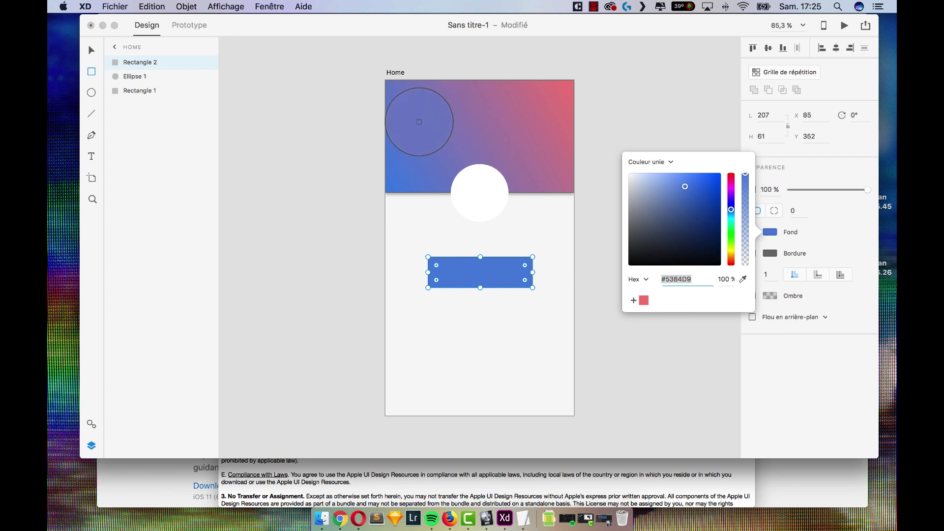
pyautogui.click(415, 126)
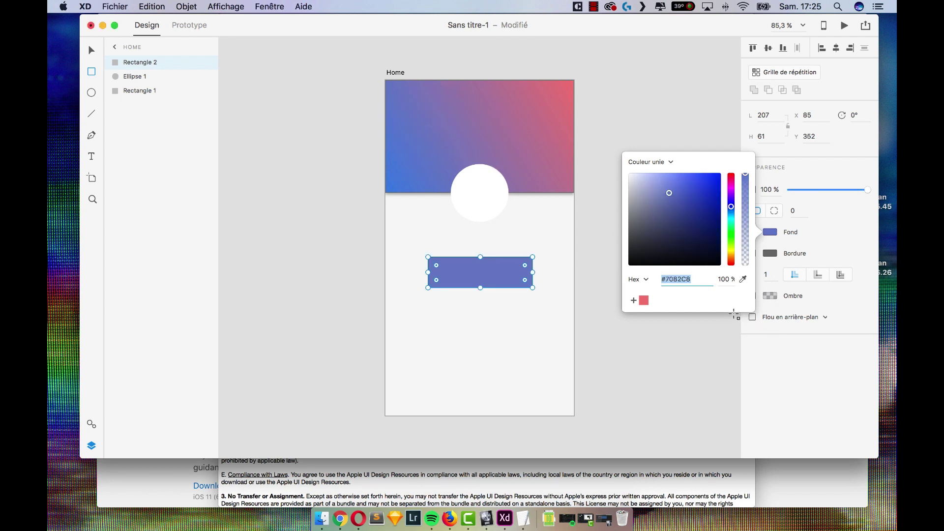
pyautogui.click(634, 301)
# - Round all corners of the blue-violet rectangle with a radius of 5
pyautogui.click(811, 178)
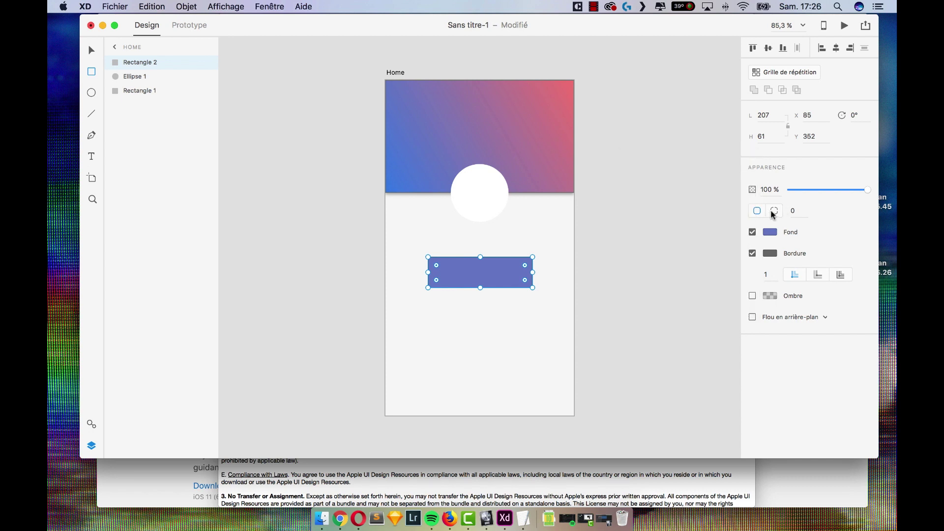
pyautogui.write('5')
pyautogui.press('Return')
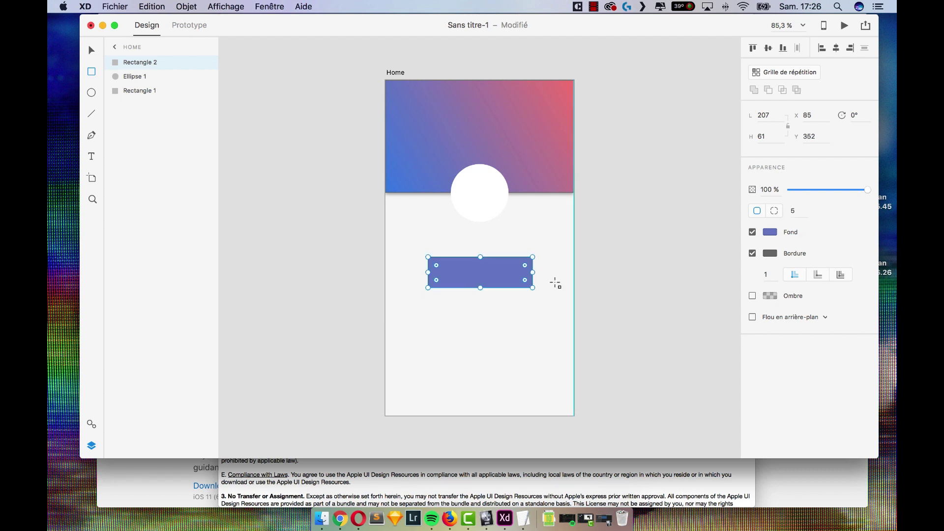
# - Move the blue-violet rectangle slightly up to about X 84, Y 334 and remove its border
pyautogui.click(91, 50)
pyautogui.click(556, 300)
pyautogui.moveTo(468, 272); pyautogui.dragTo(464, 267)
pyautogui.click(753, 254)
pyautogui.click(524, 220)
# - Add the text "Voir le profil" on the blue-violet rectangle
pyautogui.click(92, 156)
pyautogui.click(474, 264)
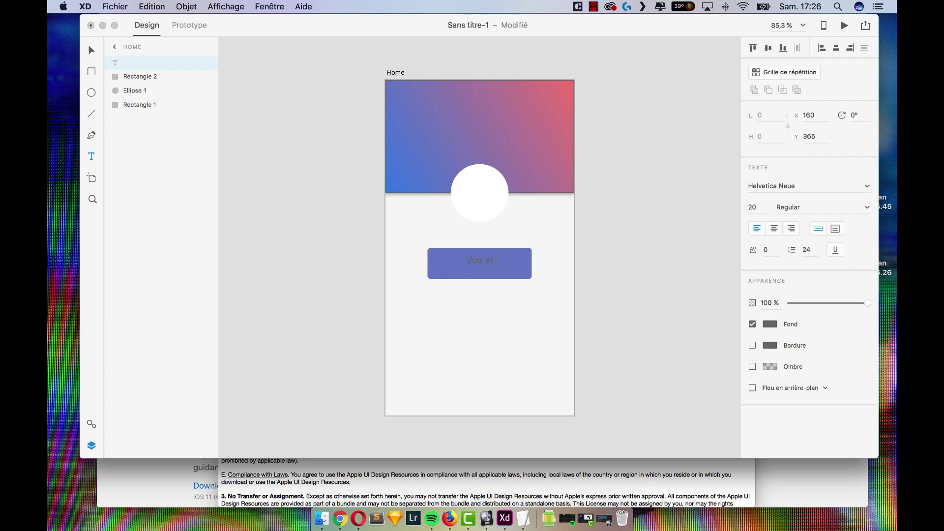
pyautogui.press('super+a')
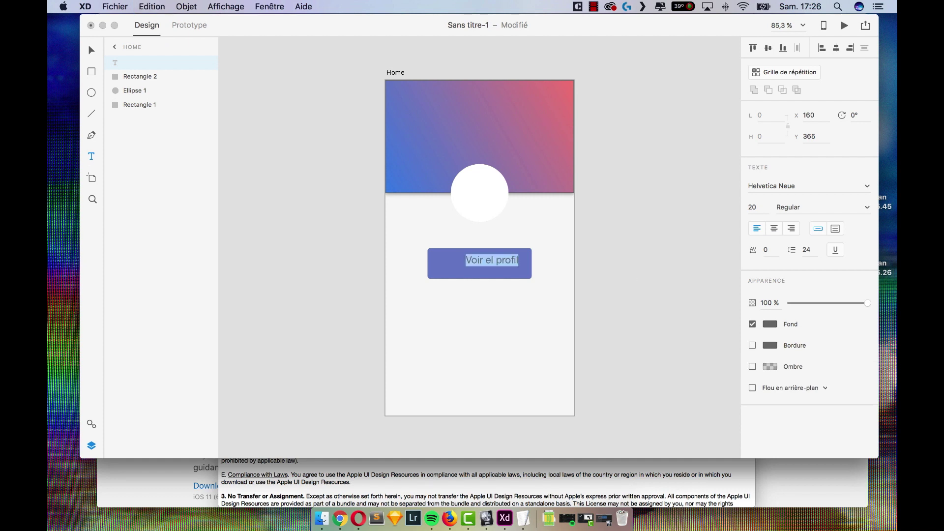
pyautogui.click(492, 259)
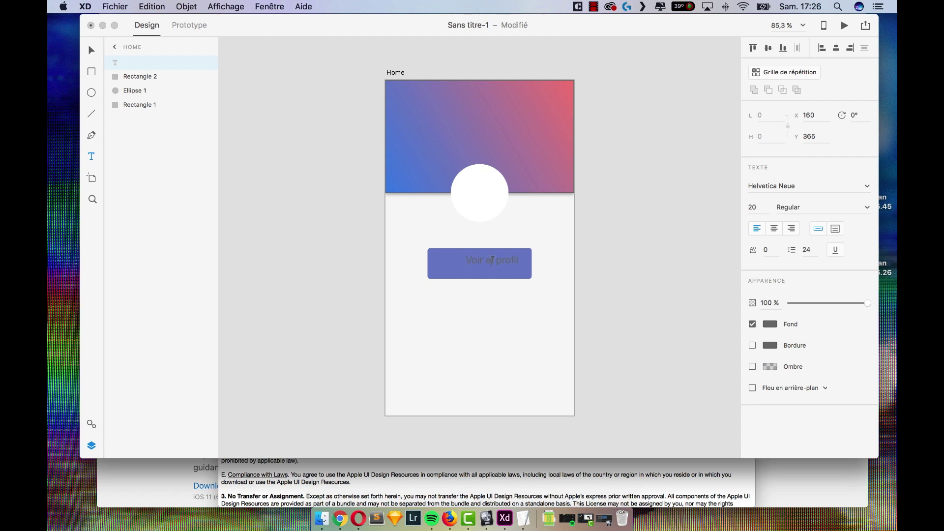
pyautogui.doubleClick(490, 258)
pyautogui.write('le')
# - Set the whole "Voir le profil" text to Helvetica Neue Bold with centred alignment
pyautogui.press('super+a')
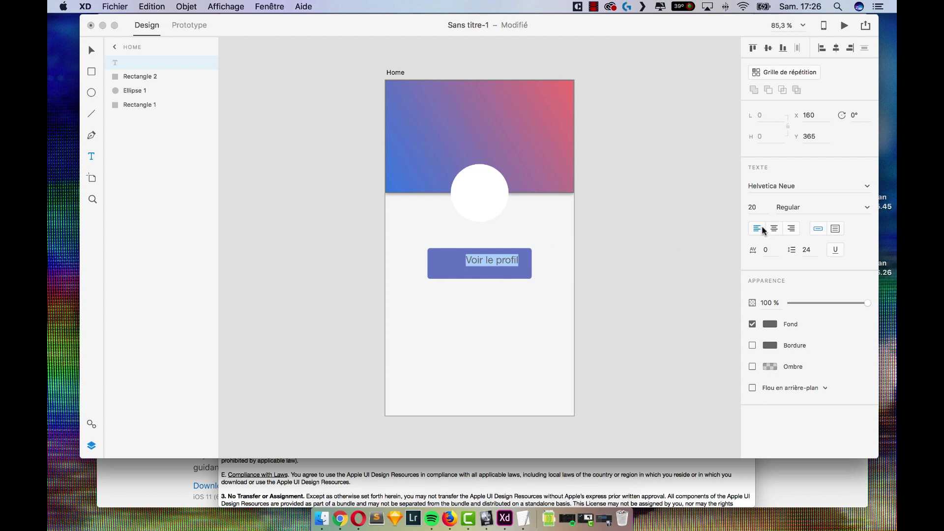
pyautogui.click(799, 190)
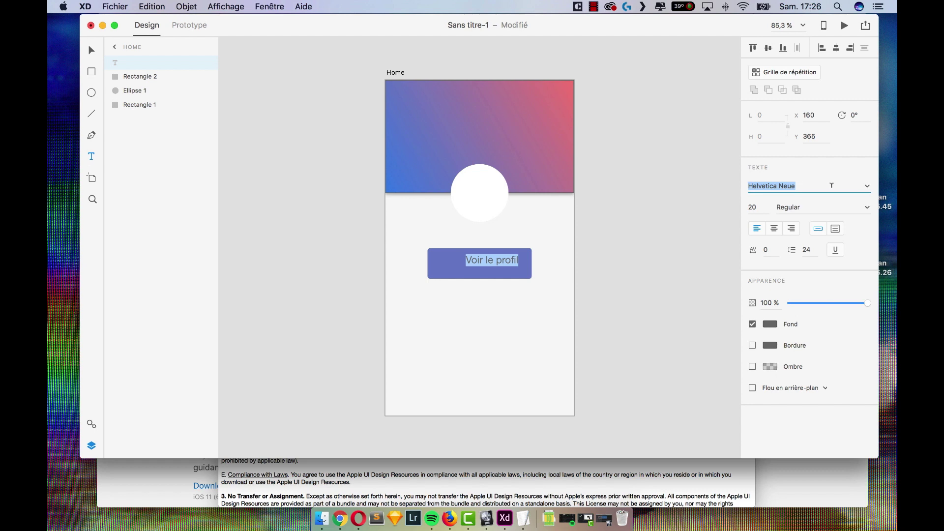
pyautogui.click(865, 188)
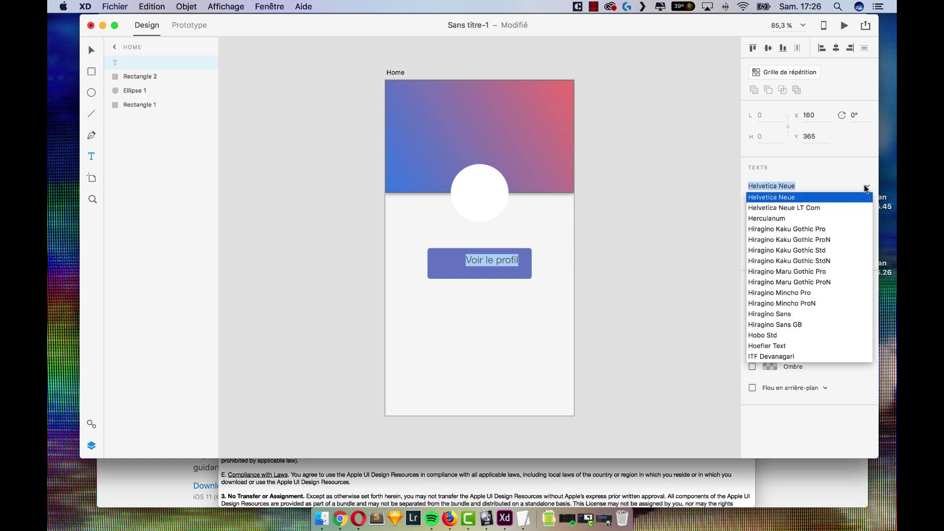
pyautogui.scroll(-3, 819, 243)
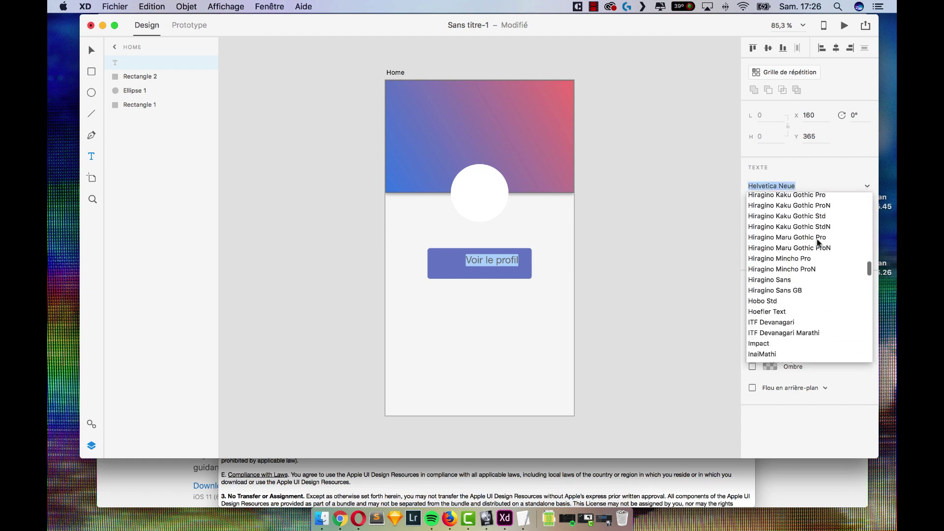
pyautogui.click(812, 165)
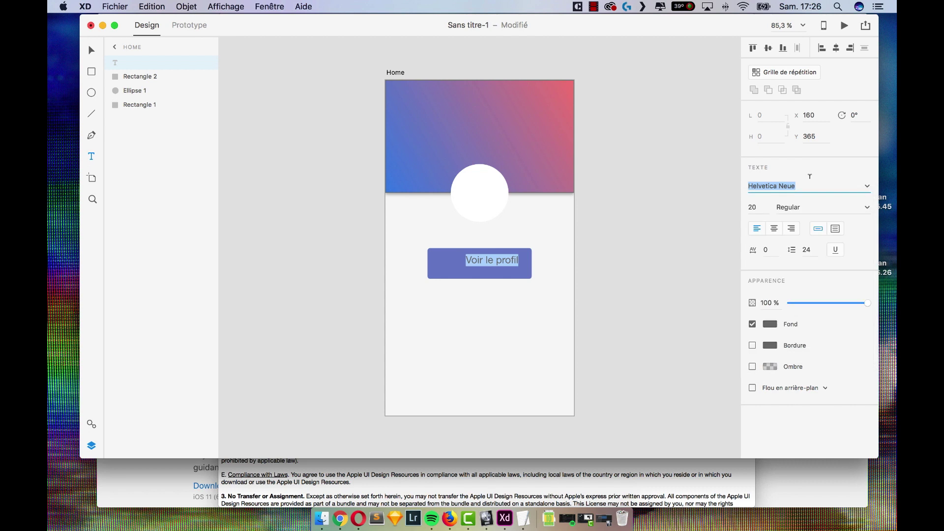
pyautogui.click(867, 208)
pyautogui.click(867, 209)
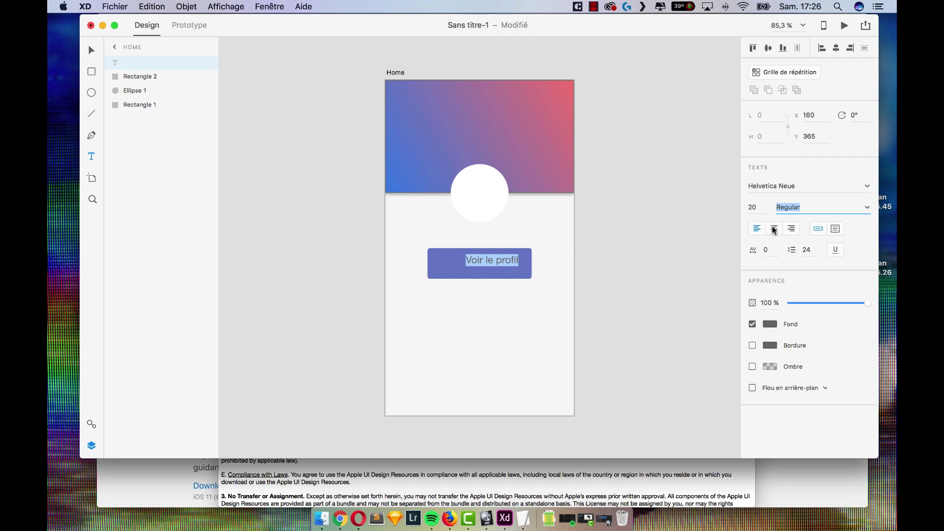
pyautogui.click(868, 209)
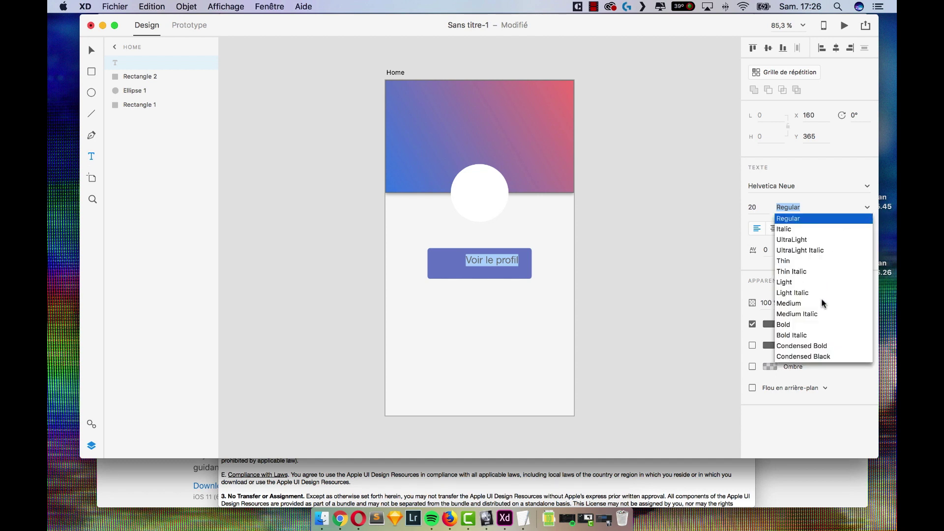
pyautogui.click(798, 324)
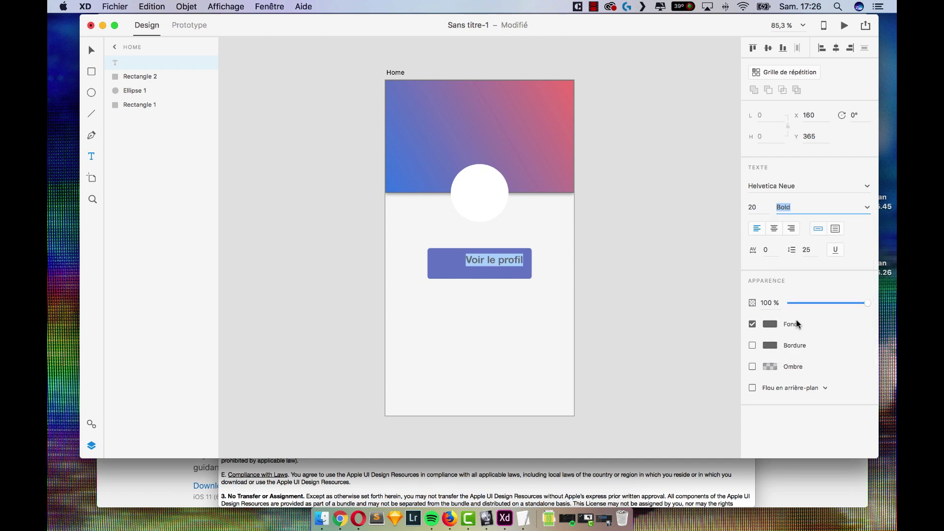
pyautogui.click(774, 230)
# - Change the fill colour of the "Voir le profil" text to white and deselect it
pyautogui.click(775, 324)
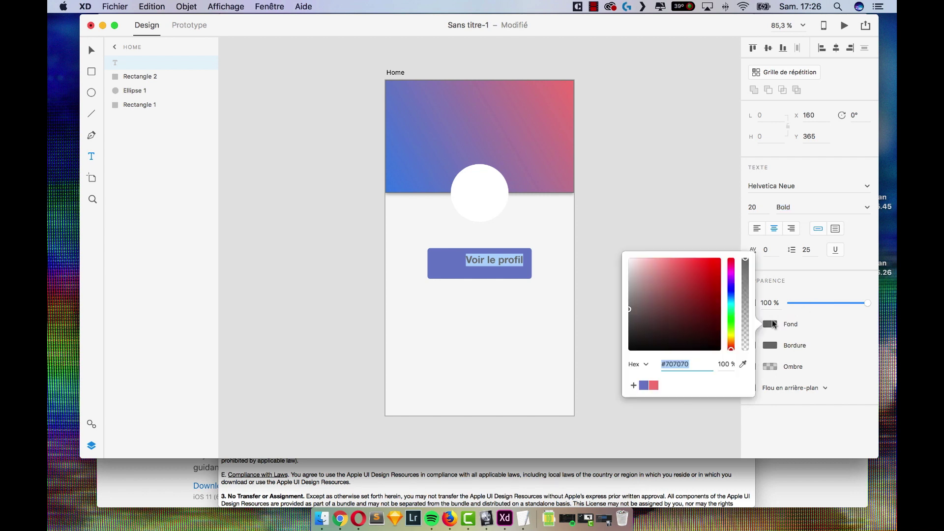
pyautogui.moveTo(689, 324); pyautogui.dragTo(644, 300)
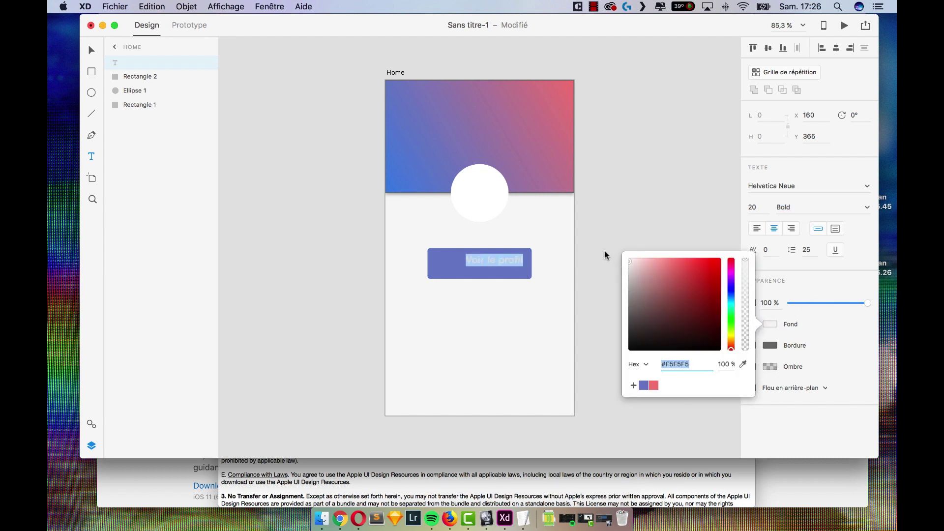
pyautogui.click(813, 294)
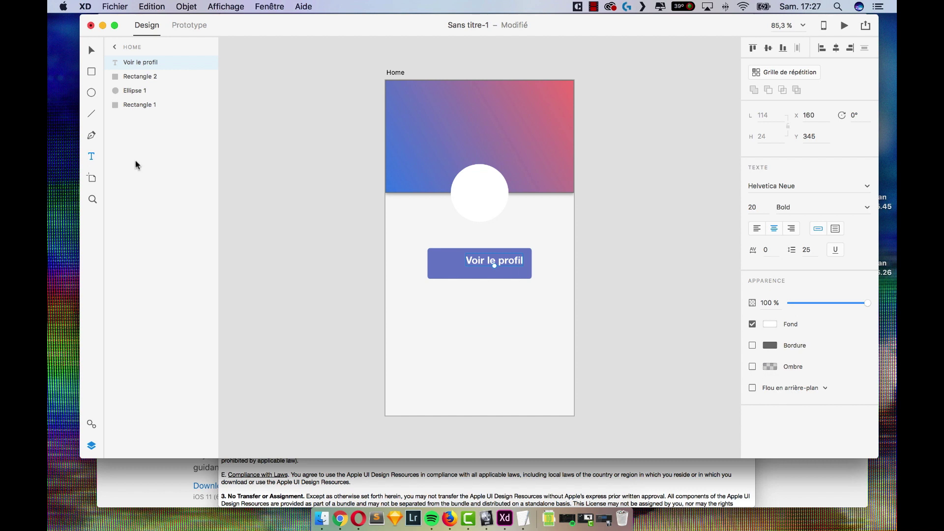
pyautogui.click(278, 89)
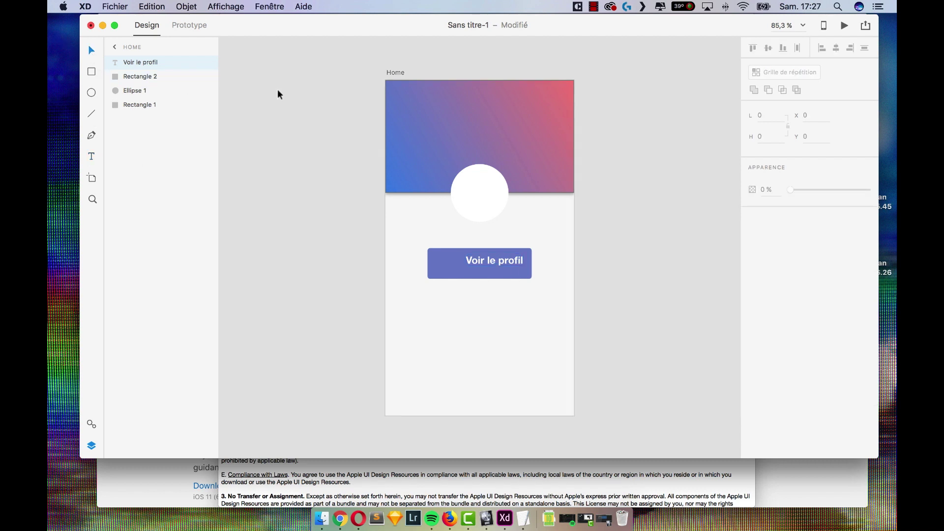
pyautogui.click(131, 63)
pyautogui.click(131, 64)
pyautogui.click(115, 63)
pyautogui.click(115, 63)
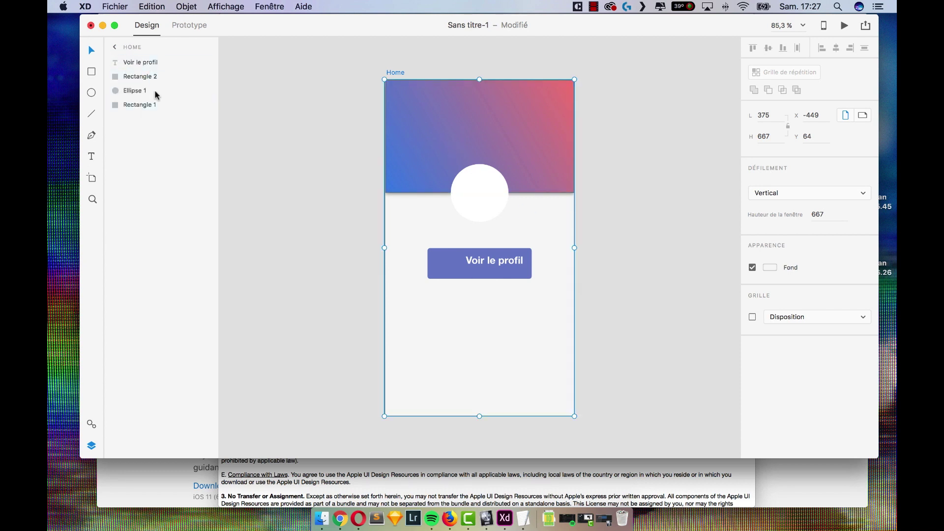
pyautogui.click(132, 68)
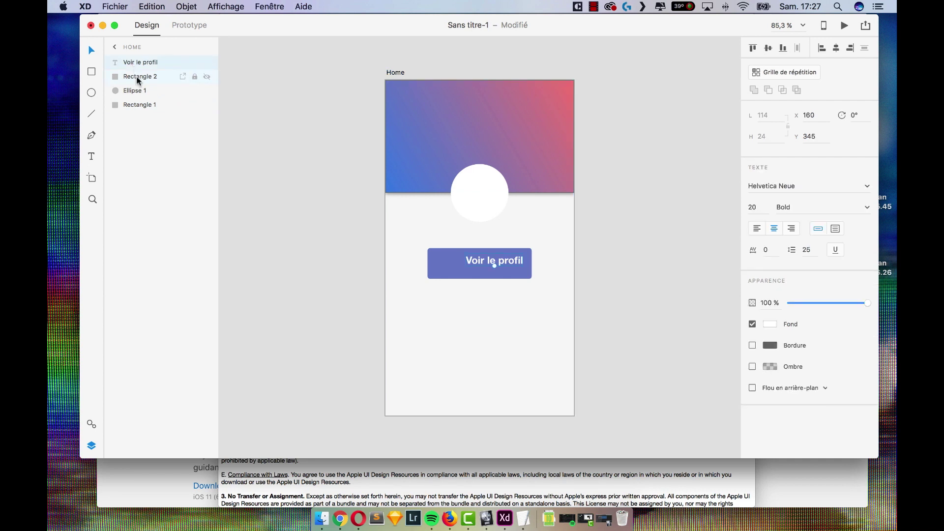
# - Rename the blue-violet rectangle's layer as Button
pyautogui.click(137, 78)
pyautogui.doubleClick(137, 77)
pyautogui.write('Butto')
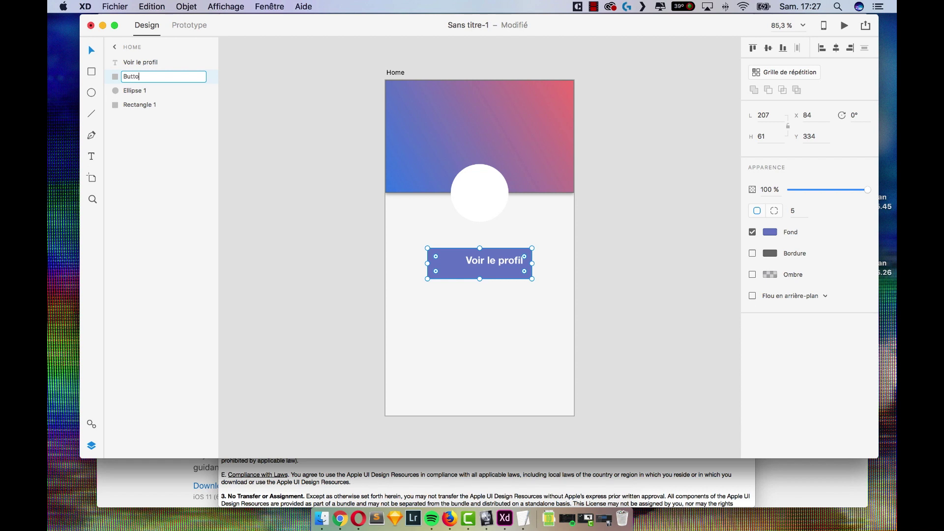
pyautogui.write('n')
pyautogui.press('Return')
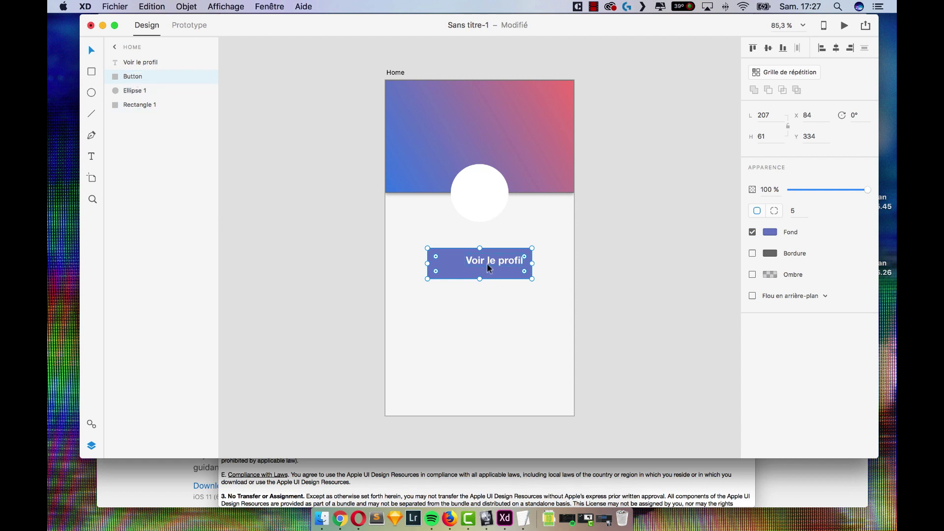
# - Align the "Voir le profil" text and the Button rectangle on their vertical and horizontal centres
pyautogui.click(149, 63)
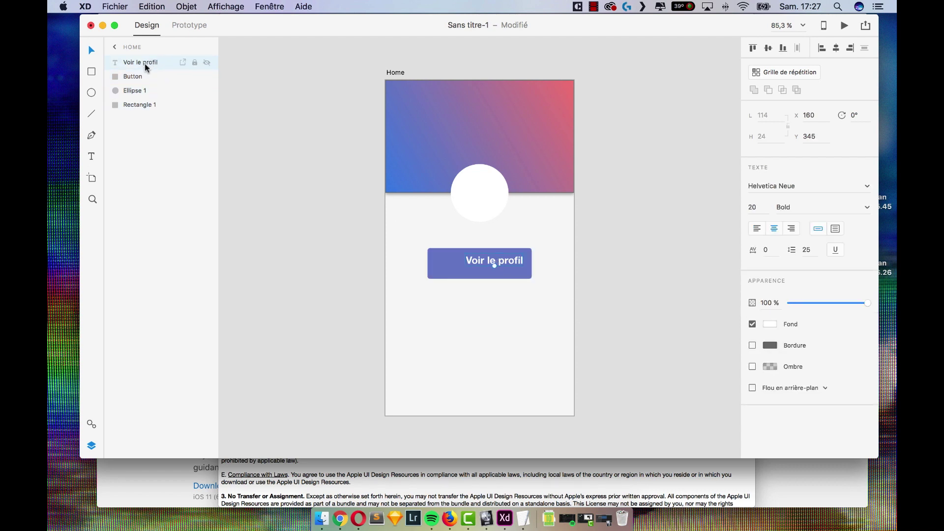
pyautogui.keyDown('shift'); pyautogui.click(149, 75); pyautogui.keyUp('shift')
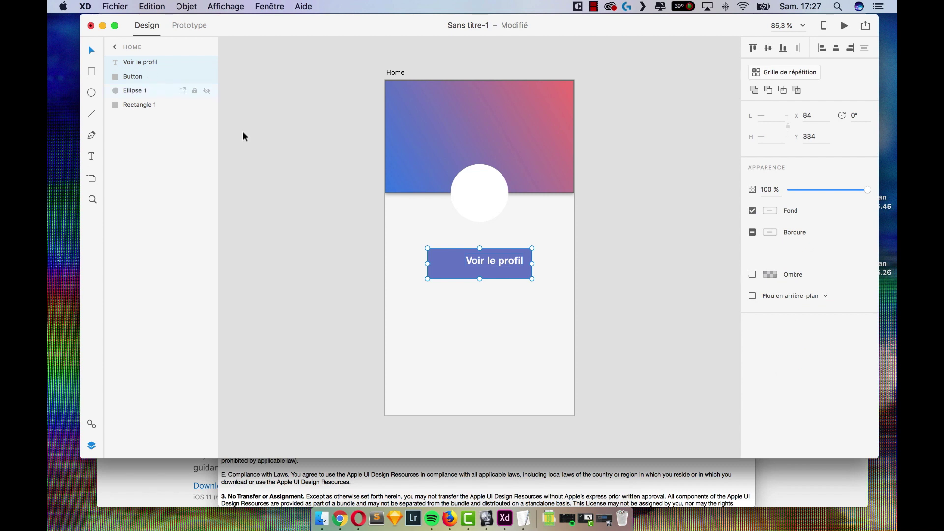
pyautogui.click(768, 48)
pyautogui.click(752, 49)
pyautogui.click(768, 49)
pyautogui.click(782, 48)
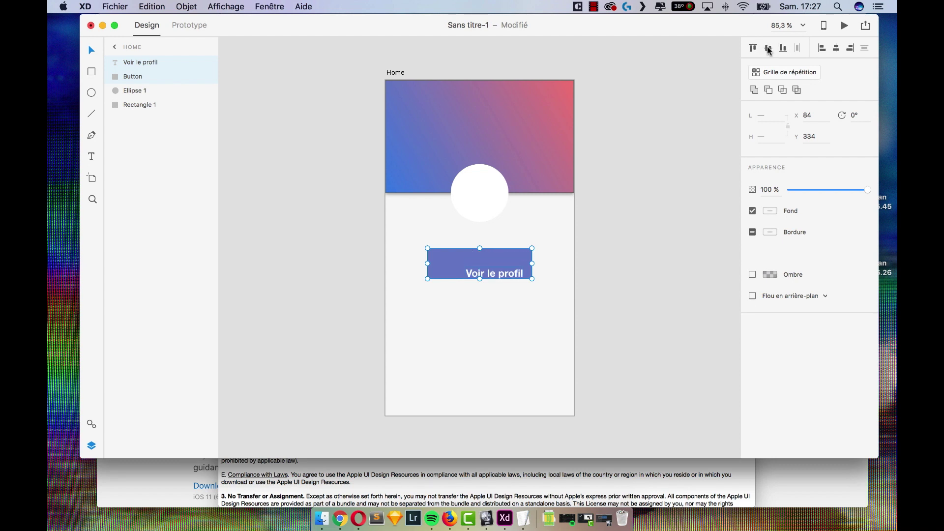
pyautogui.click(769, 49)
pyautogui.click(836, 49)
pyautogui.click(618, 249)
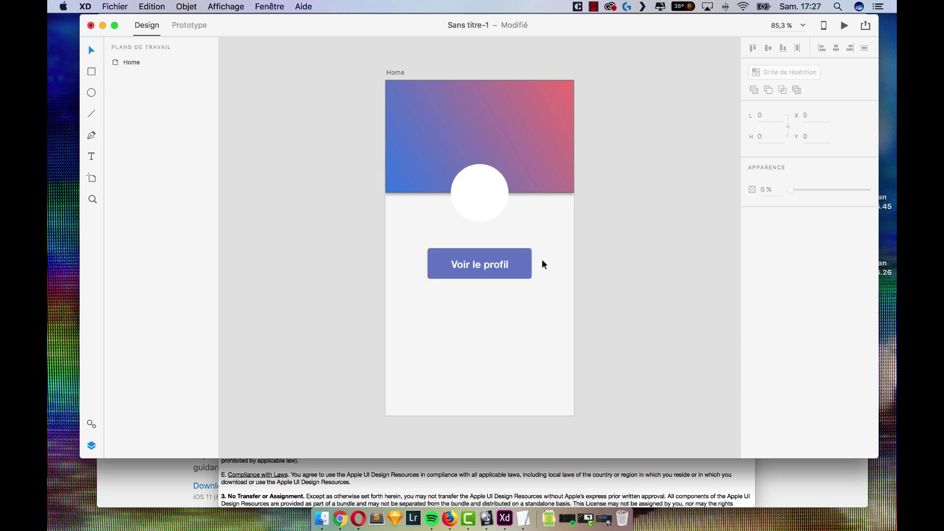
# - Resize the Button rectangle from its edges to about 158 wide by 48 high, keeping it around the "Voir le profil" text
pyautogui.click(517, 264)
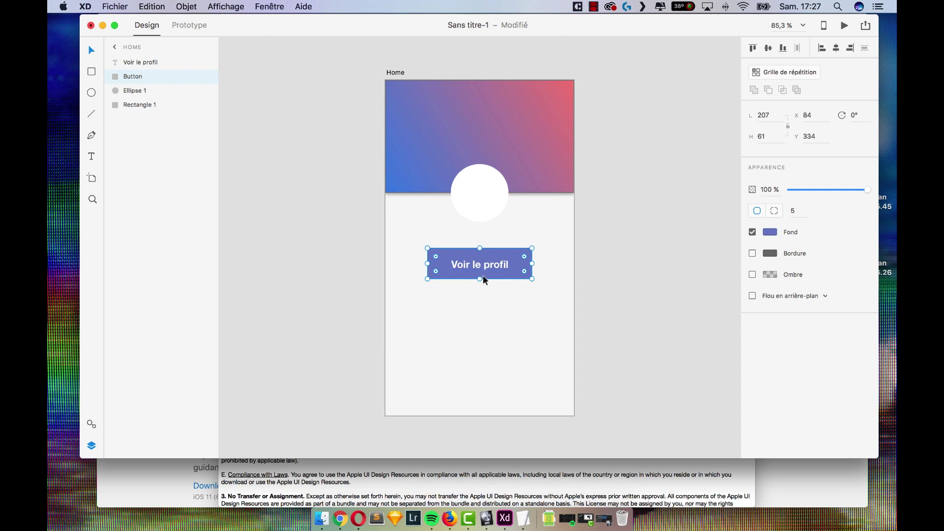
pyautogui.scroll(5, 482, 270)
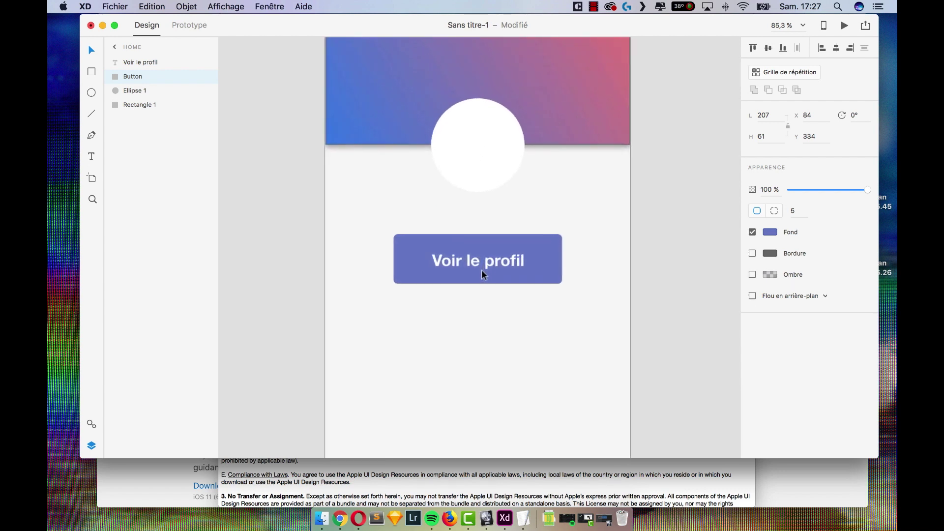
pyautogui.scroll(1, 482, 269)
pyautogui.moveTo(477, 288); pyautogui.dragTo(477, 283)
pyautogui.moveTo(476, 224); pyautogui.dragTo(476, 232)
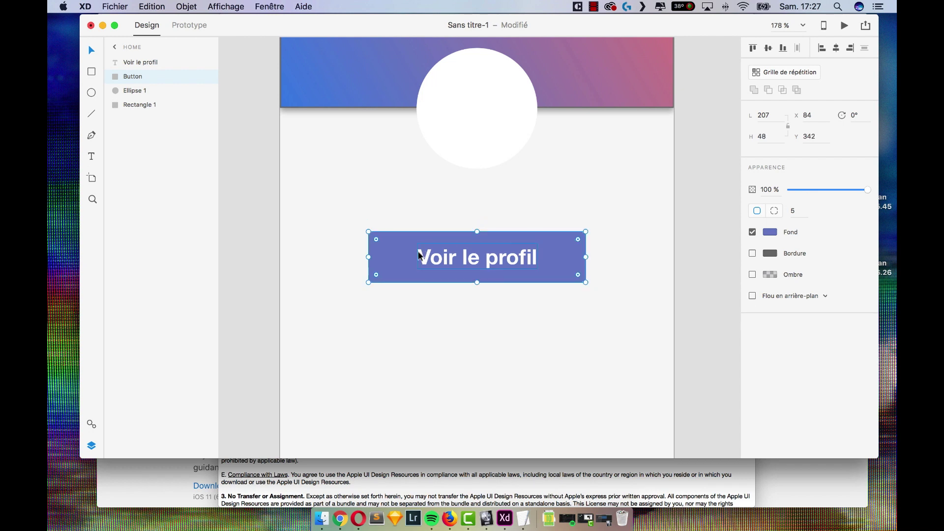
pyautogui.moveTo(369, 257); pyautogui.dragTo(396, 256)
pyautogui.moveTo(584, 257); pyautogui.dragTo(561, 256)
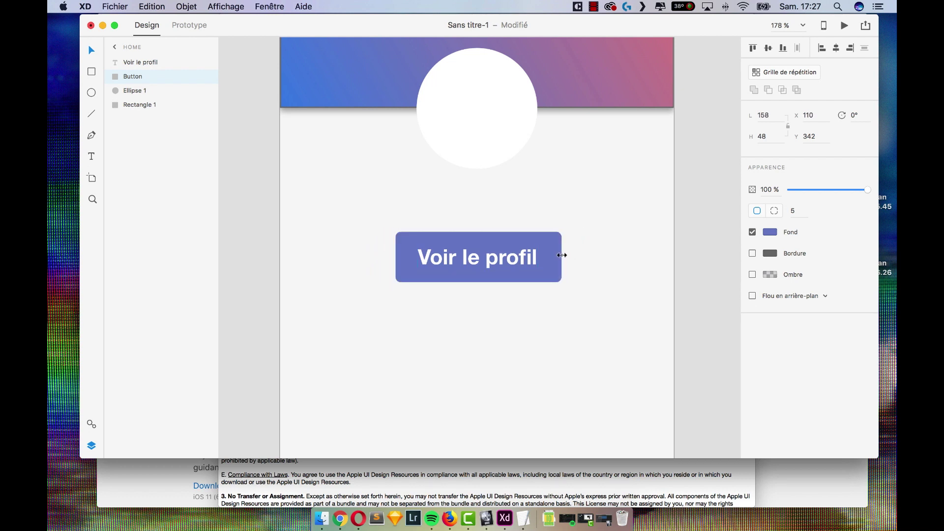
# - Realign the "Voir le profil" text and the resized Button rectangle on their vertical and horizontal centres, and deselect them
pyautogui.click(531, 262)
pyautogui.keyDown('shift'); pyautogui.click(150, 77); pyautogui.keyUp('shift')
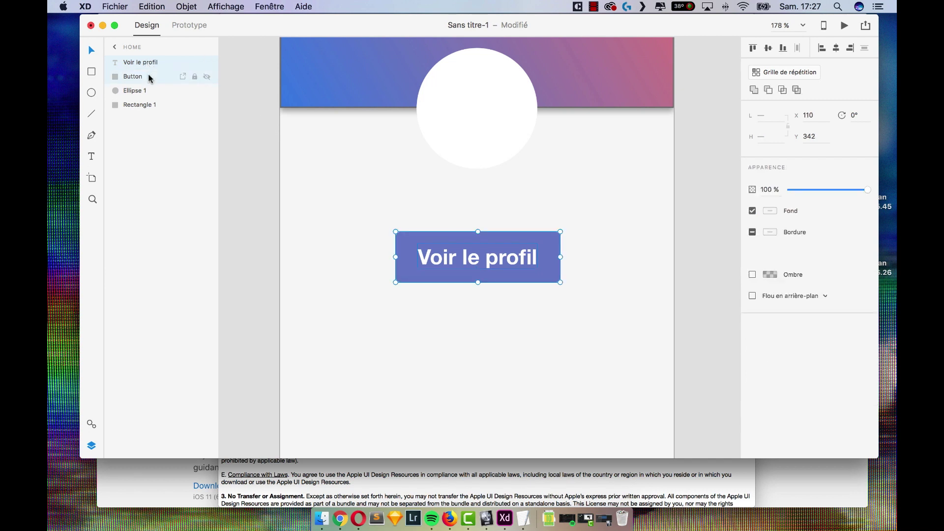
pyautogui.click(768, 48)
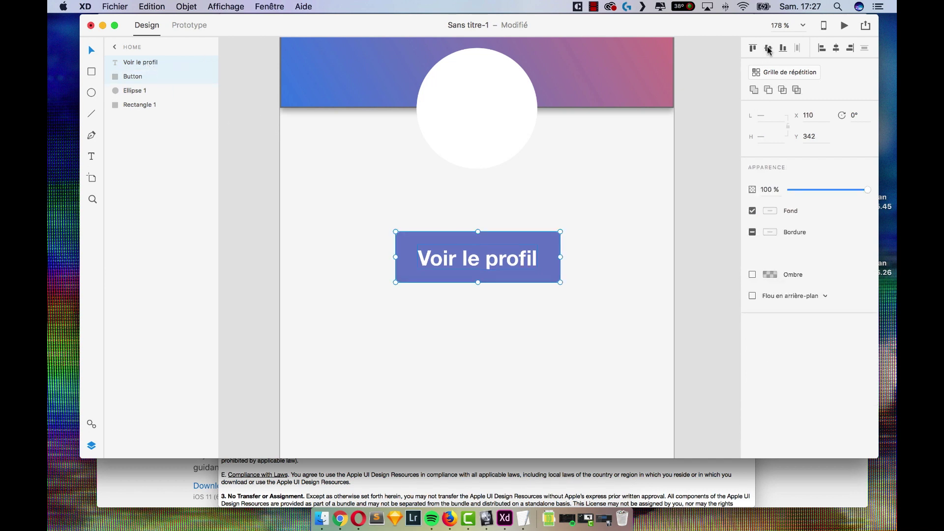
pyautogui.click(836, 48)
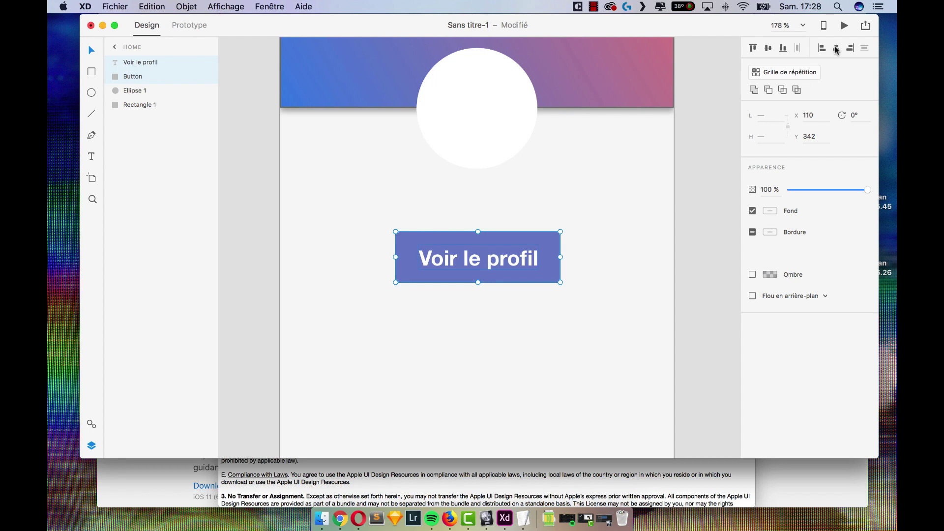
pyautogui.click(711, 176)
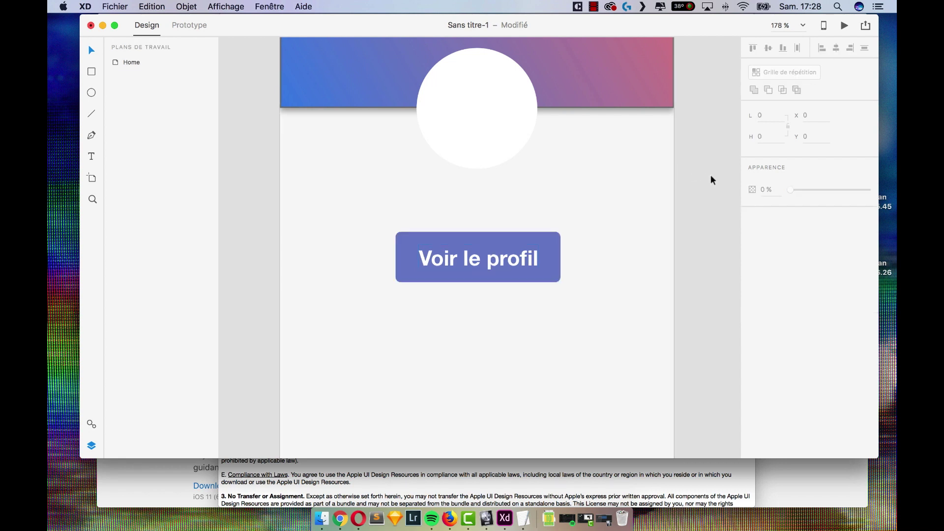
# - Add a drop shadow to the white circle and set its black shadow colour to 13% opacity
pyautogui.click(518, 143)
pyautogui.click(753, 253)
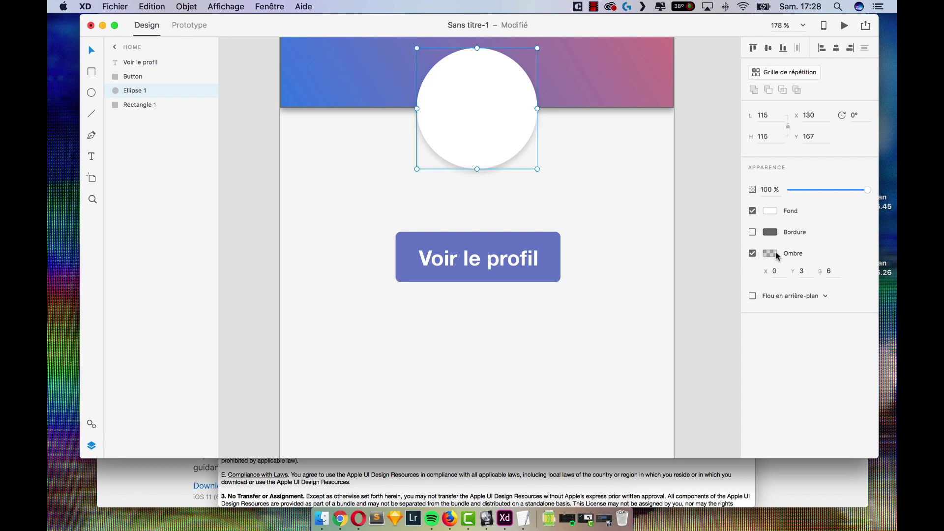
pyautogui.click(776, 256)
pyautogui.moveTo(746, 260); pyautogui.dragTo(745, 270)
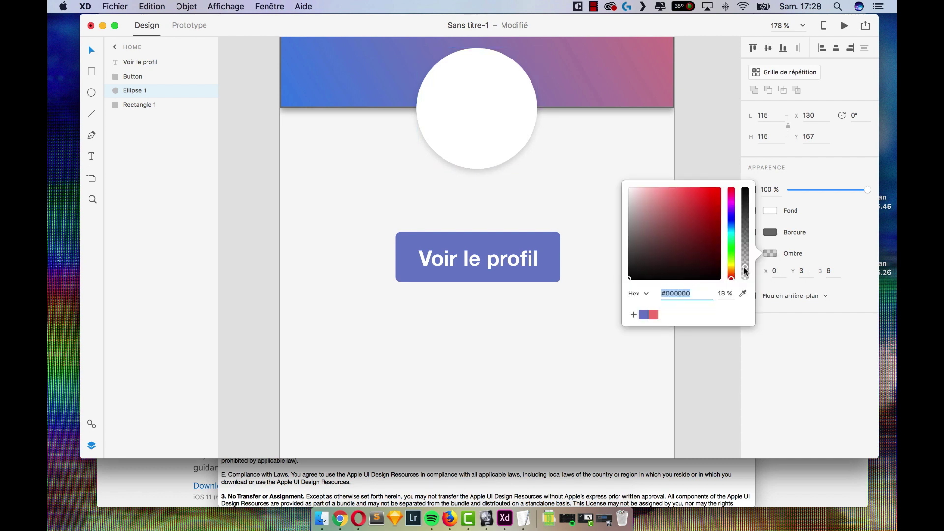
pyautogui.click(698, 153)
# - Select the Button rectangle together with the "Voir le profil" text
pyautogui.click(553, 273)
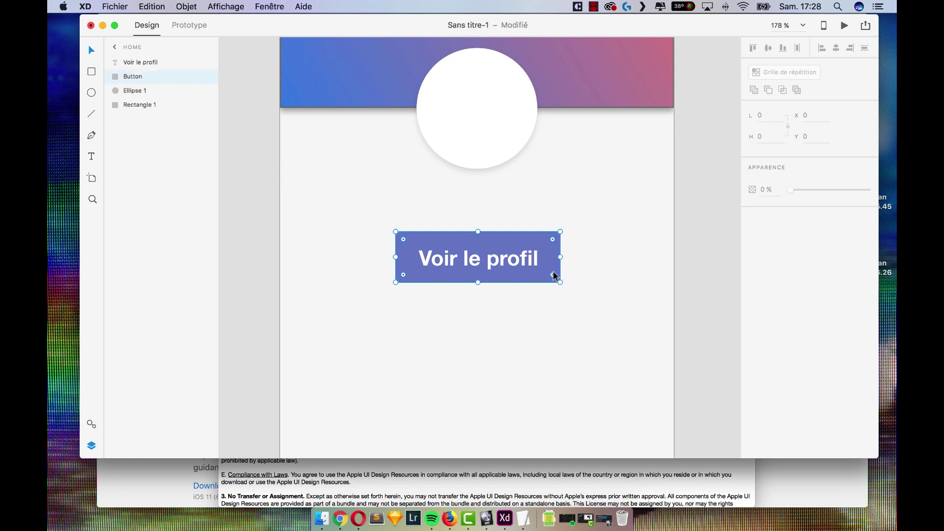
pyautogui.keyDown('shift'); pyautogui.click(141, 63); pyautogui.keyUp('shift')
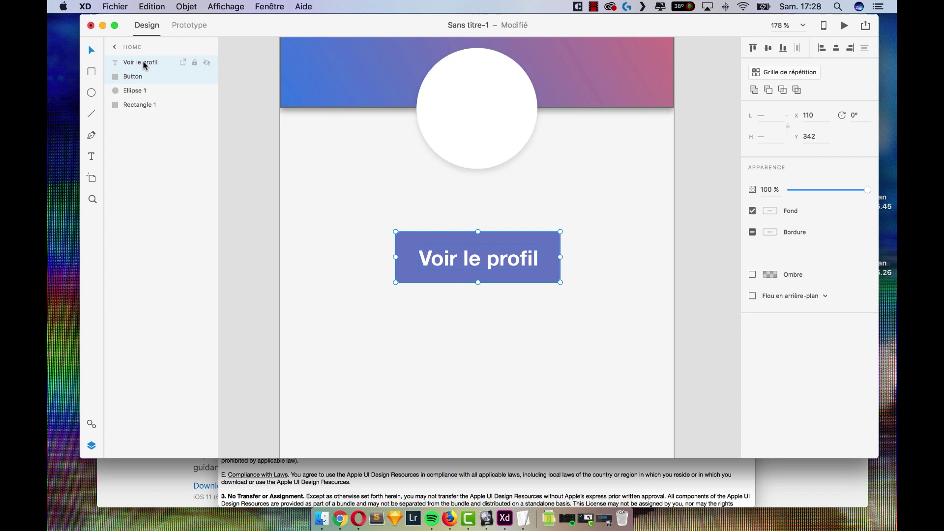
# - Switch to Chrome and open facebook.com/?ref=logo in a new tab
pyautogui.click(340, 515)
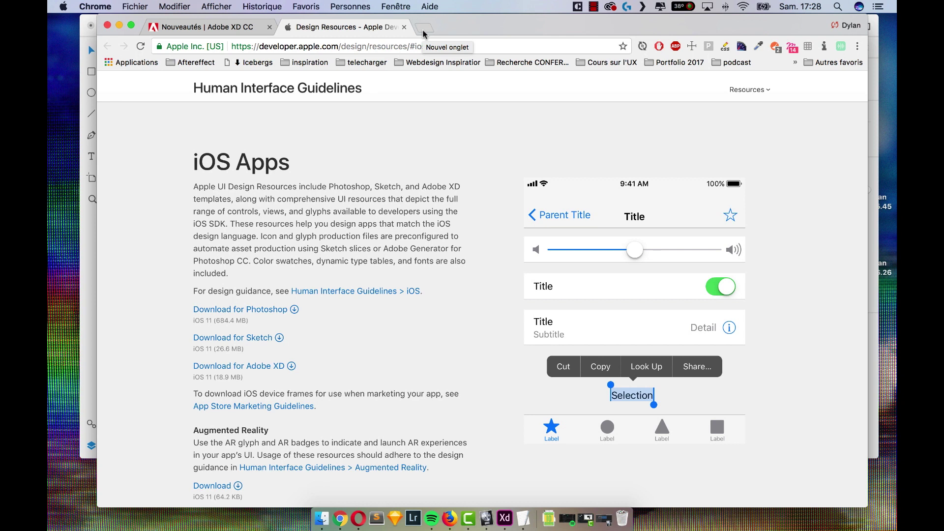
pyautogui.click(423, 30)
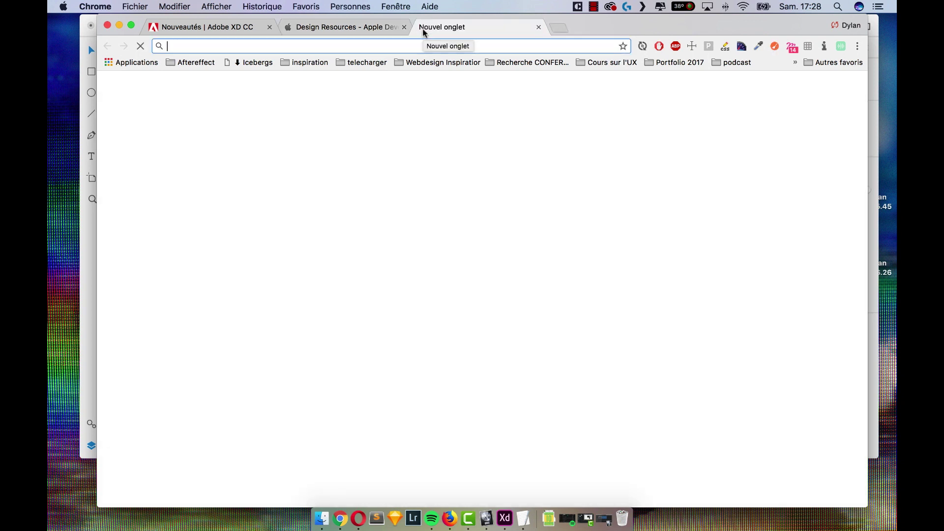
pyautogui.write('facebook.com/?ref=logo')
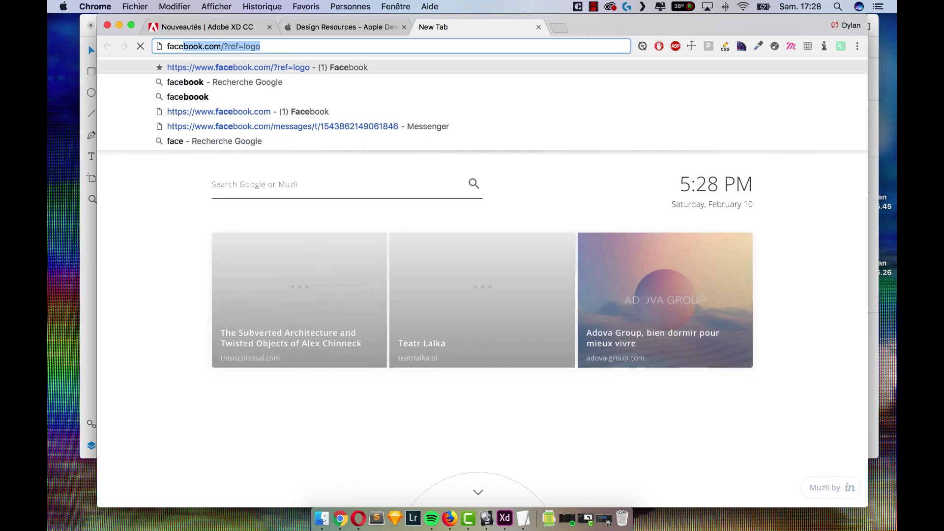
pyautogui.press('Return')
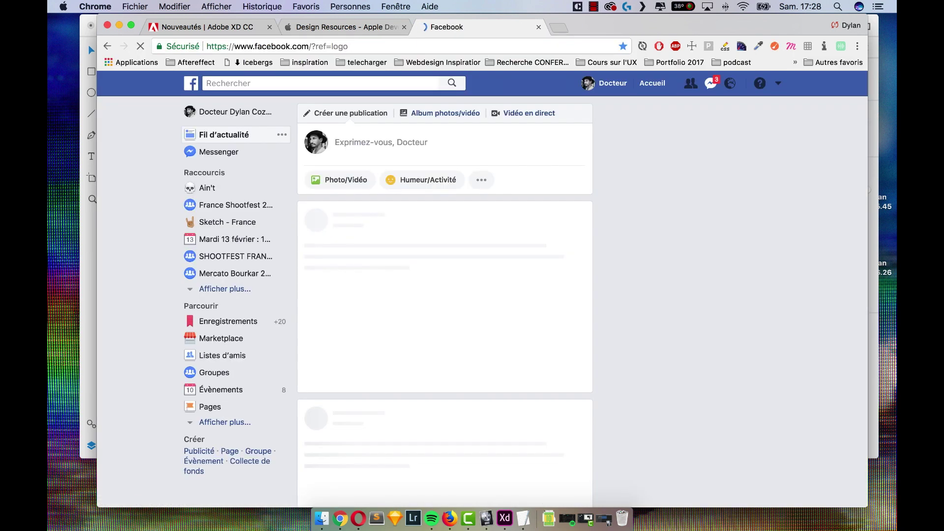
# - Check the recent Facebook messages, then minimize the browser window to return to Adobe XD
pyautogui.click(712, 84)
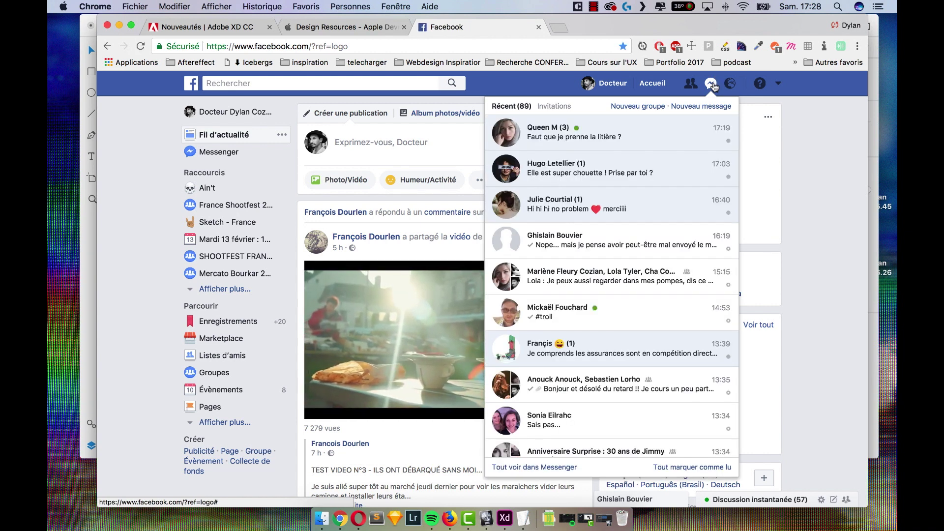
pyautogui.click(713, 84)
pyautogui.click(118, 25)
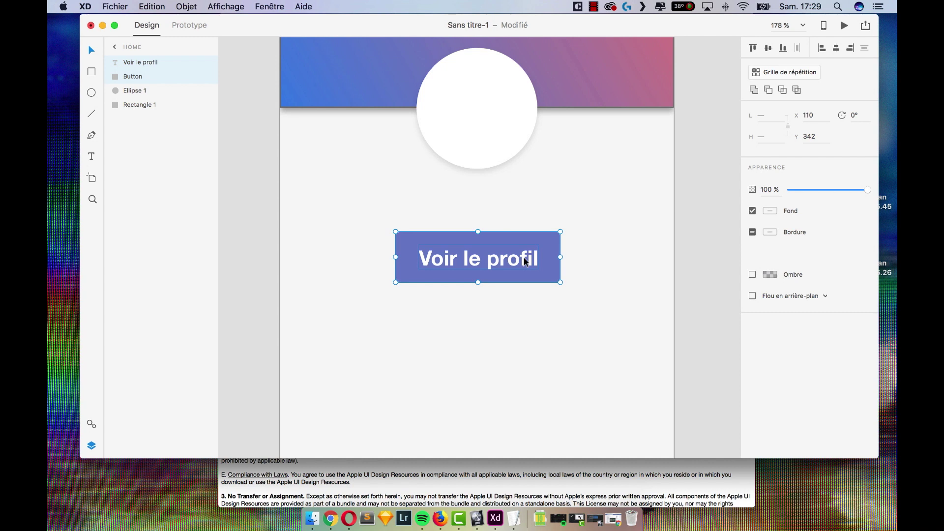
# - Fill the Button rectangle with the blue sampled from the lower-left edge of the header gradient
pyautogui.click(151, 75)
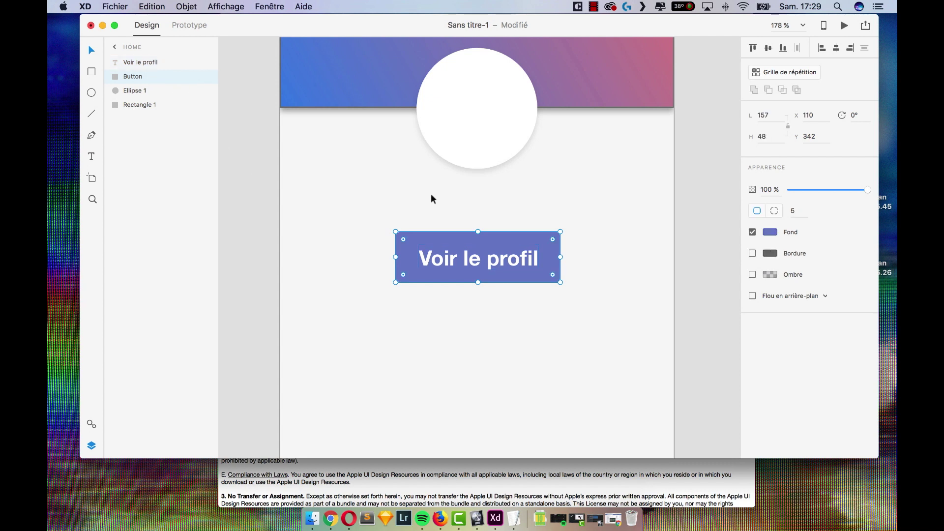
pyautogui.click(770, 233)
pyautogui.click(743, 279)
pyautogui.click(293, 93)
pyautogui.click(709, 126)
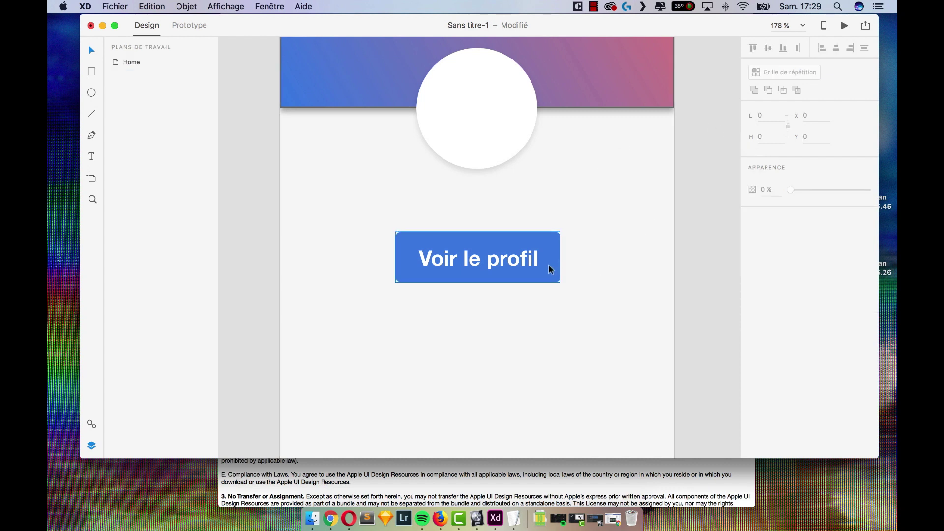
# - Combine the "Voir le profil" text and the Button rectangle on the Home artboard into one symbol
pyautogui.doubleClick(141, 61)
pyautogui.doubleClick(119, 63)
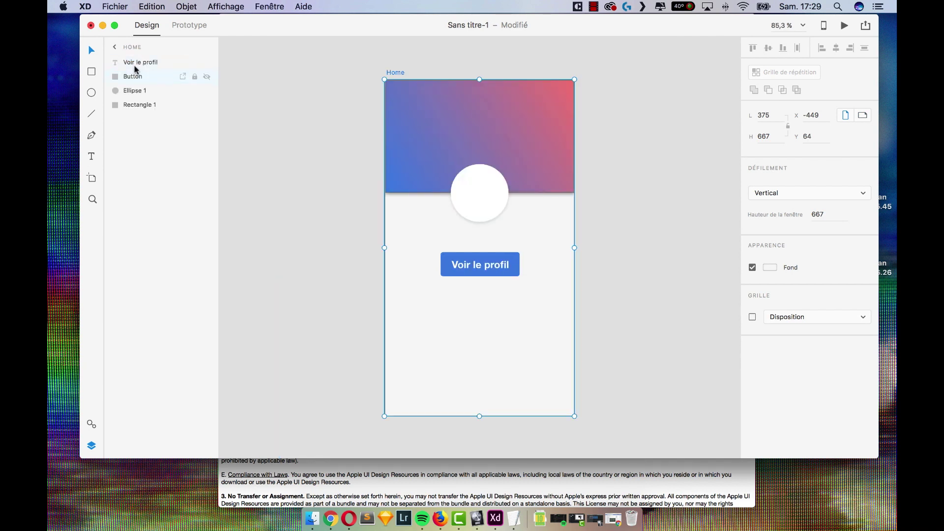
pyautogui.click(137, 63)
pyautogui.keyDown('shift'); pyautogui.click(139, 77); pyautogui.keyUp('shift')
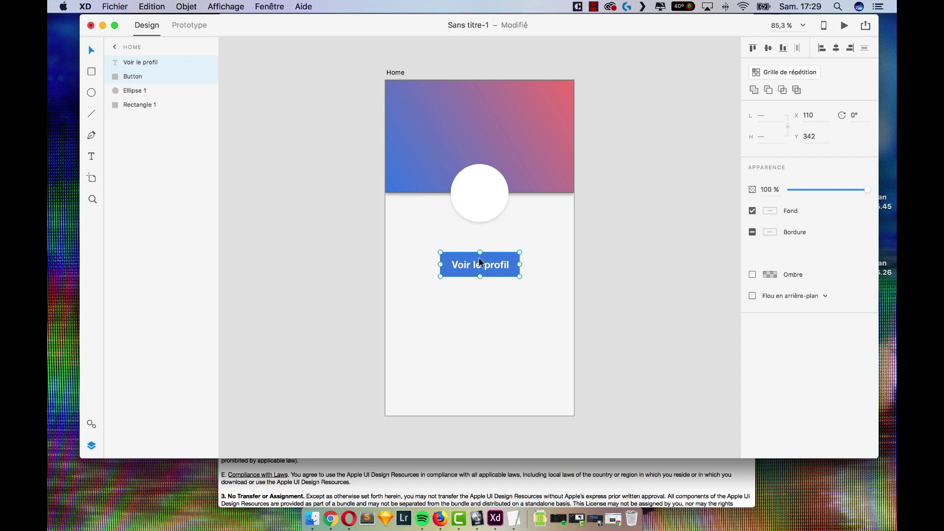
pyautogui.moveTo(192, 79)
pyautogui.rightClick(172, 65)
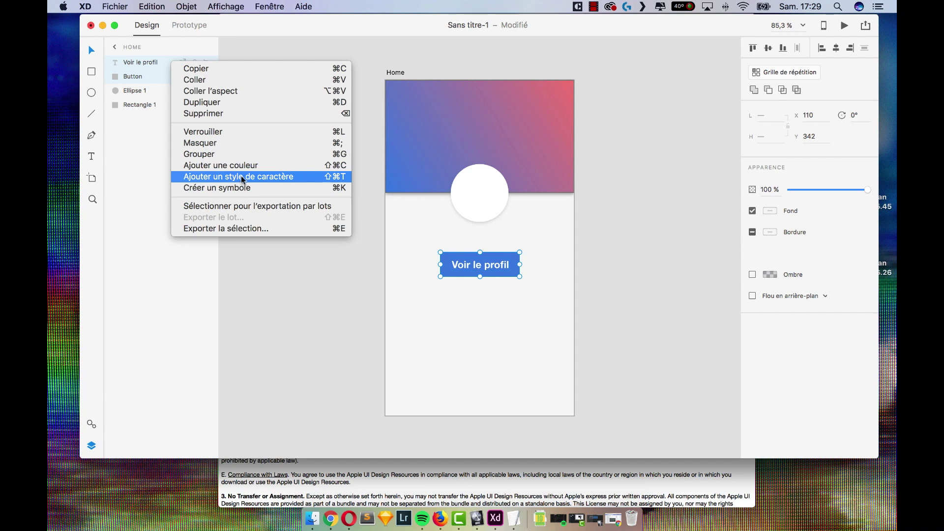
pyautogui.click(612, 234)
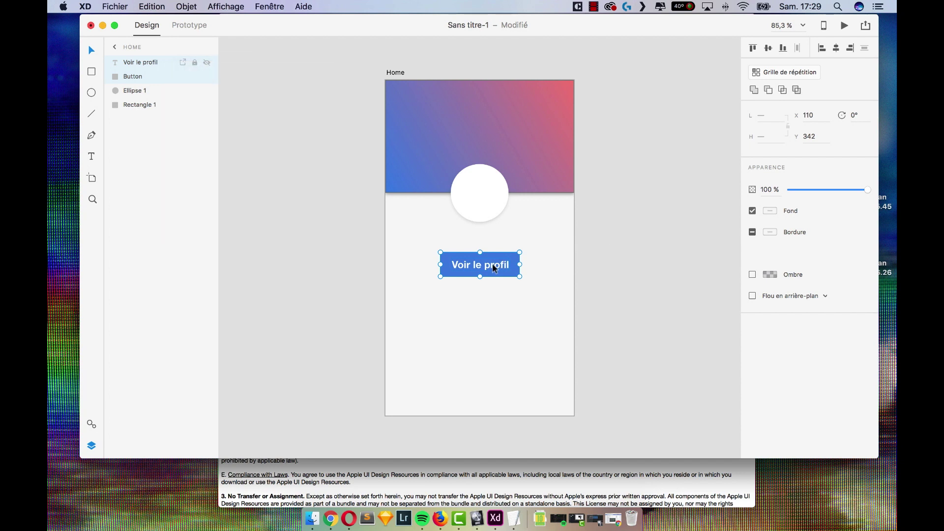
pyautogui.click(143, 63)
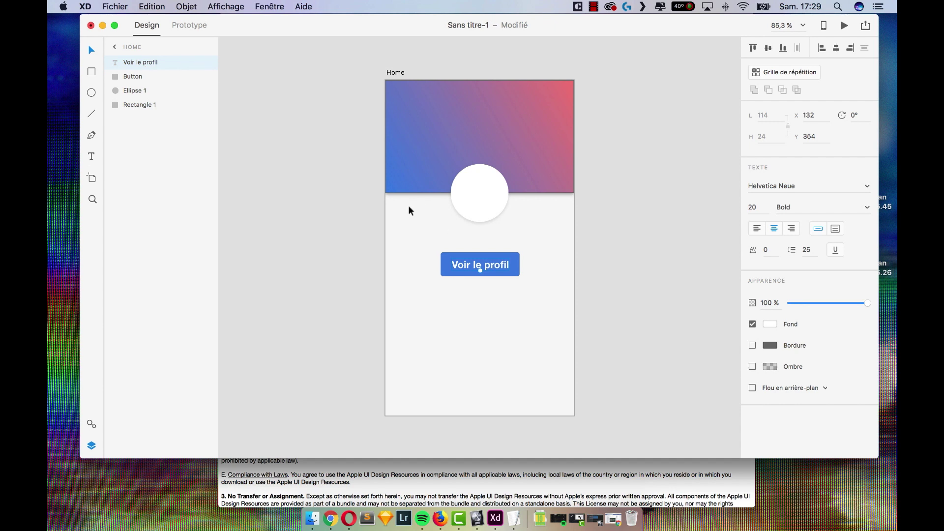
pyautogui.click(147, 74)
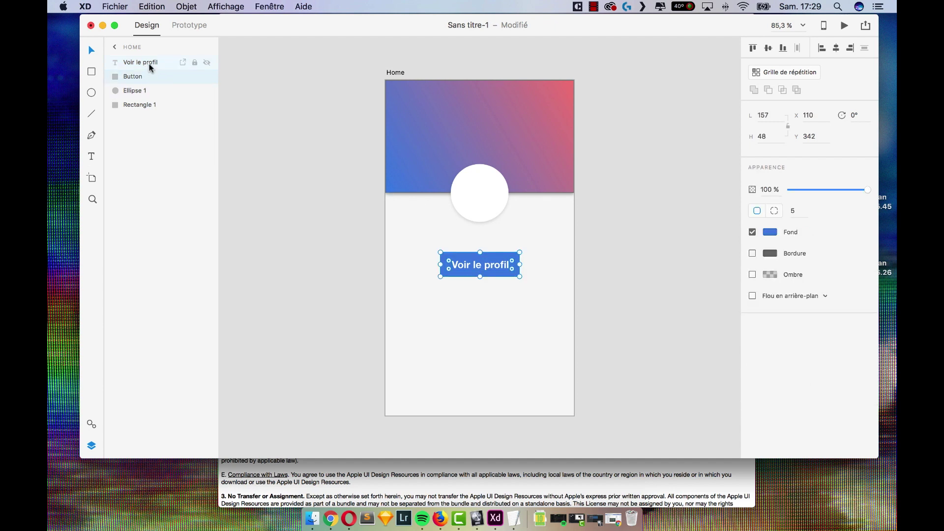
pyautogui.keyDown('shift'); pyautogui.click(149, 64); pyautogui.keyUp('shift')
pyautogui.rightClick(150, 64)
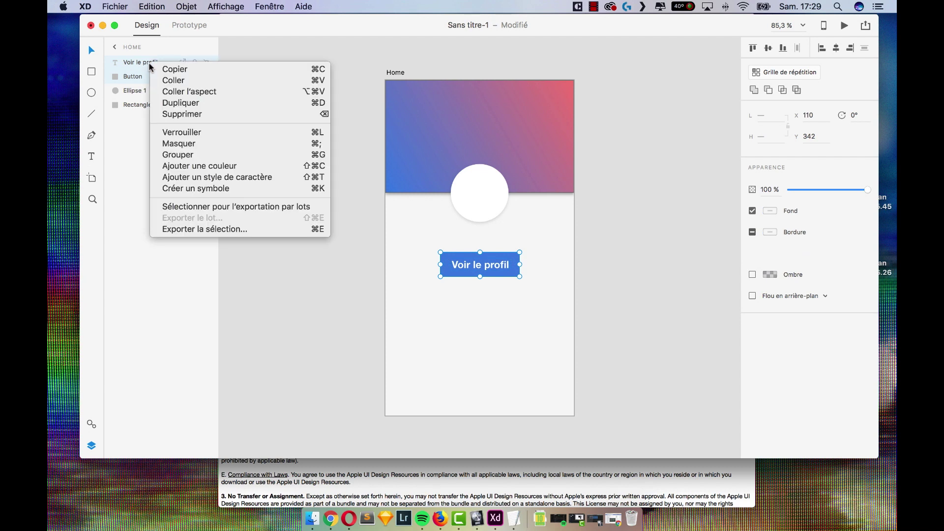
pyautogui.click(248, 188)
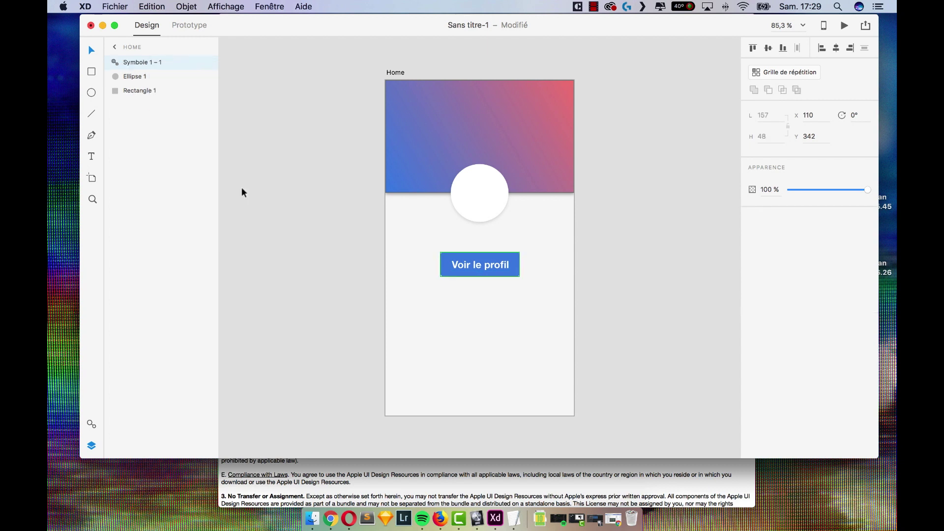
# - Examine the layers contained in the new symbol and its entry among the document's assets
pyautogui.click(116, 63)
pyautogui.click(149, 92)
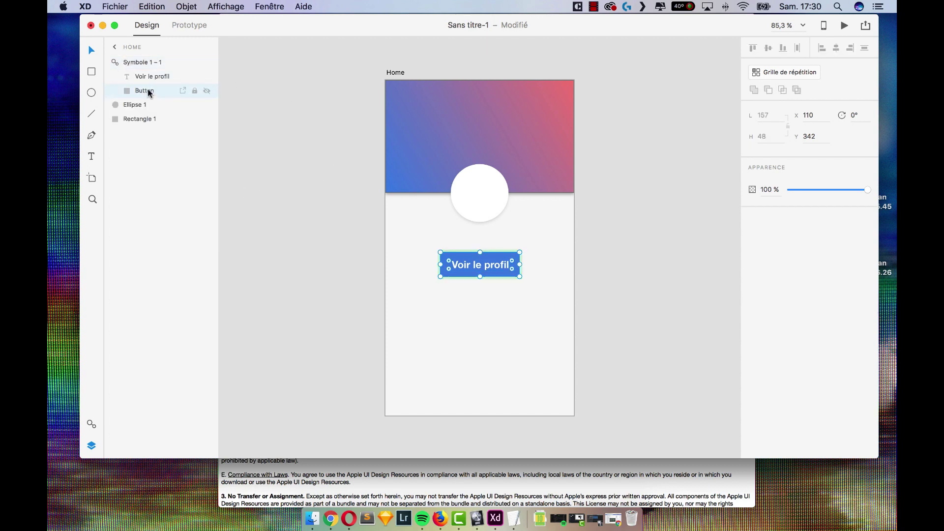
pyautogui.click(146, 76)
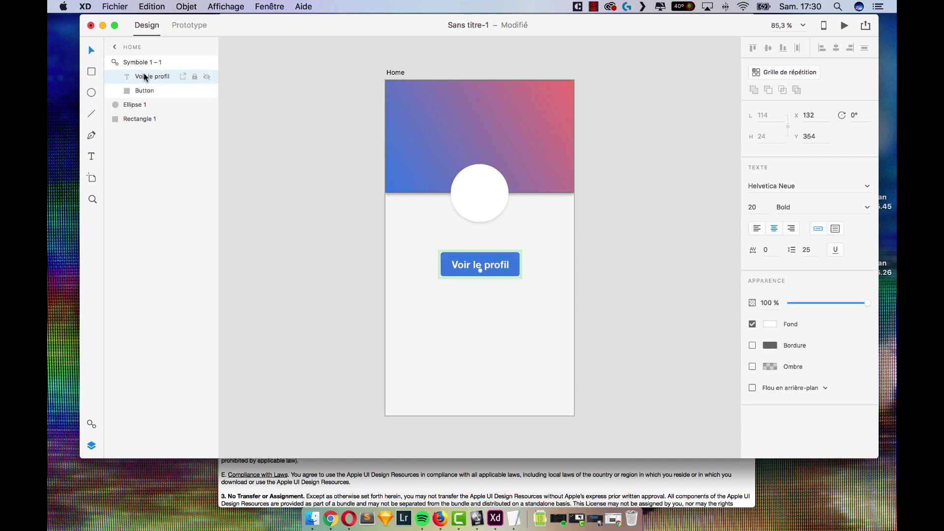
pyautogui.click(116, 62)
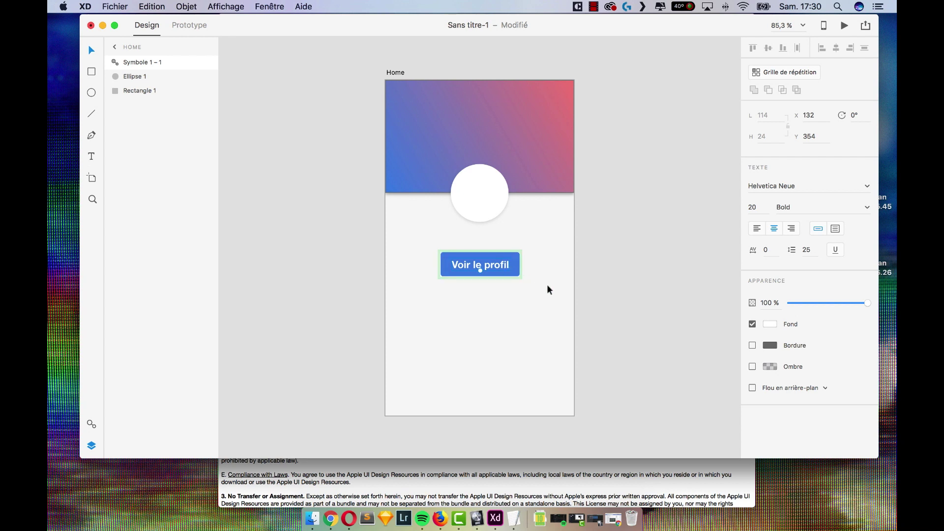
pyautogui.click(615, 294)
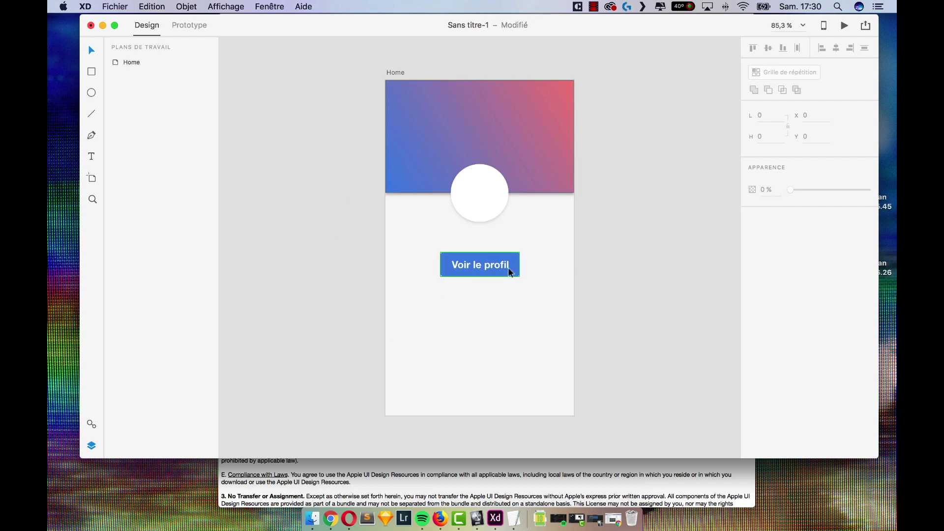
pyautogui.click(93, 424)
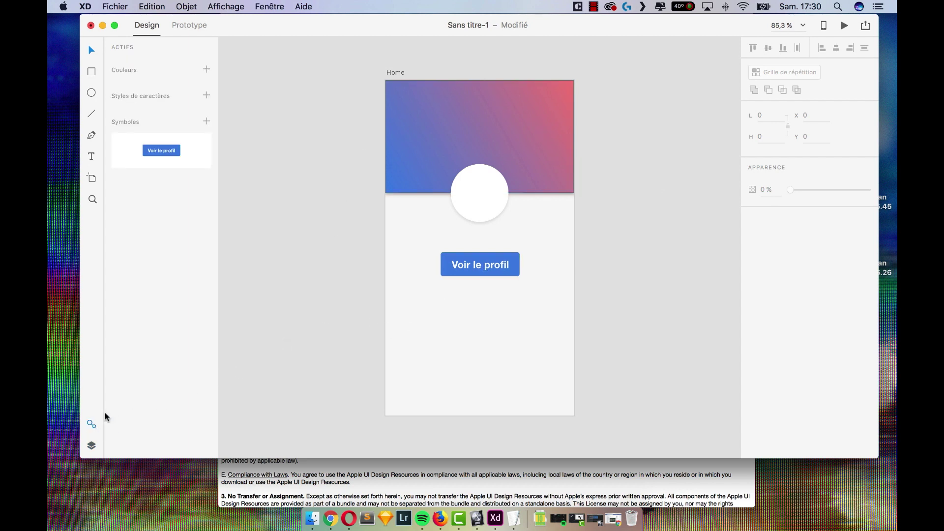
pyautogui.click(93, 446)
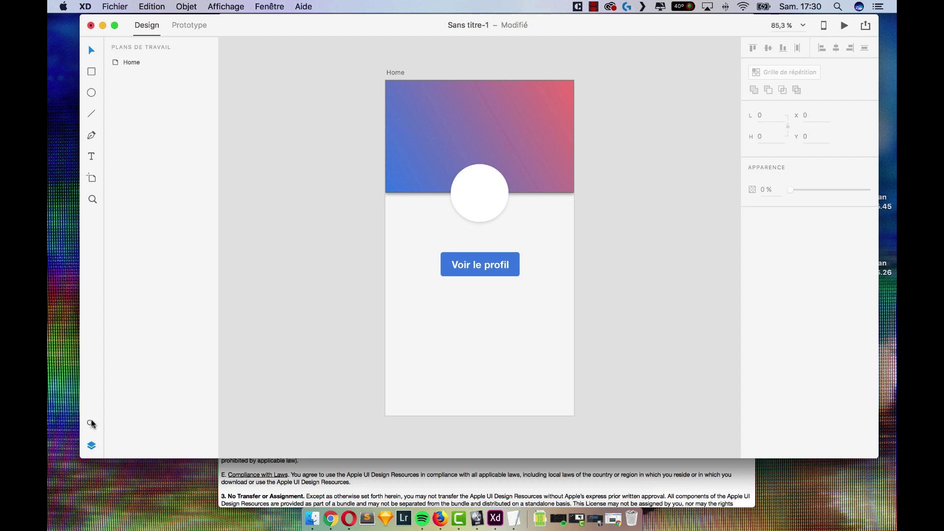
# - Place a second instance of the button symbol from the assets, aligned 60 px below the first at X 110, Y 450
pyautogui.click(92, 423)
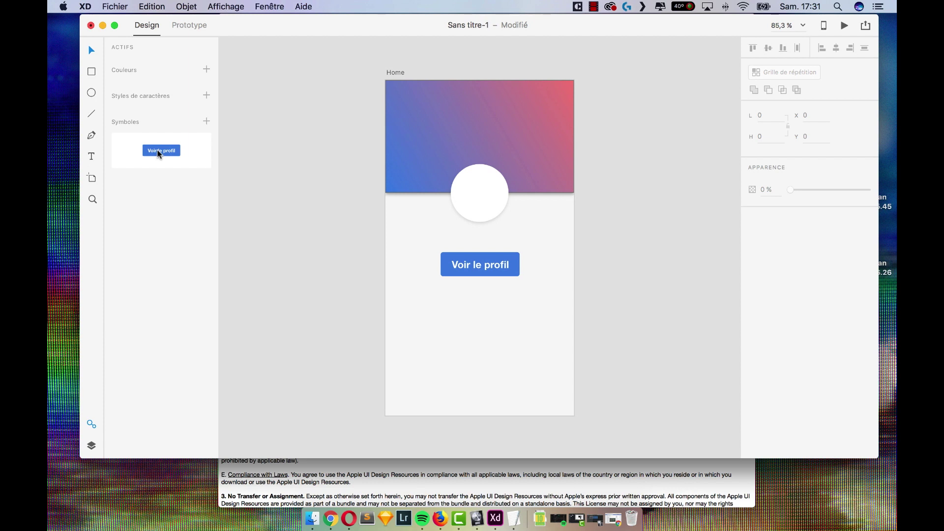
pyautogui.moveTo(159, 153); pyautogui.dragTo(487, 322)
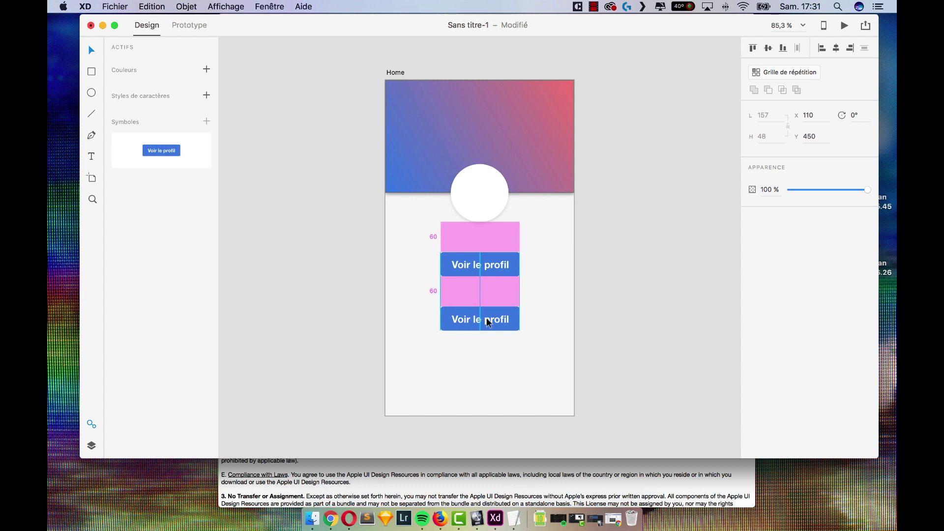
pyautogui.moveTo(487, 322); pyautogui.dragTo(487, 322)
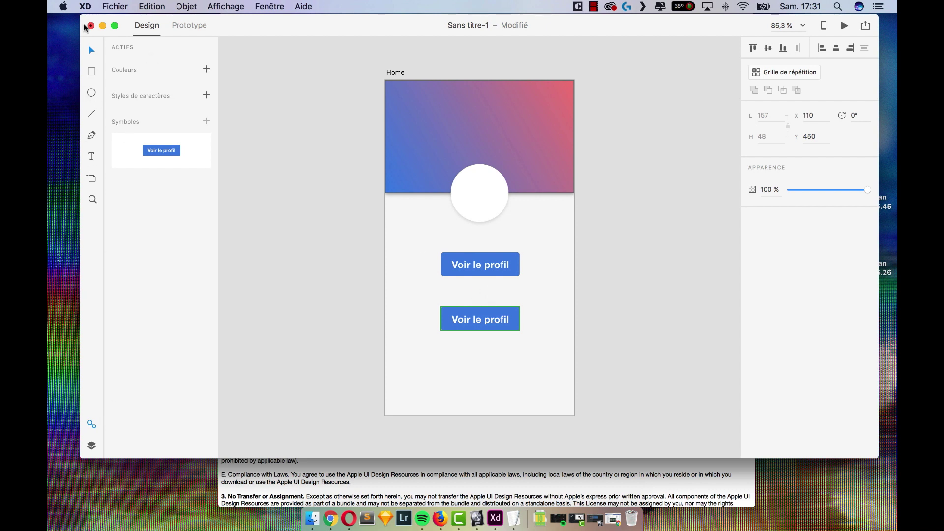
# - Change the text of the lower symbol instance to "Envoyer"
pyautogui.click(91, 446)
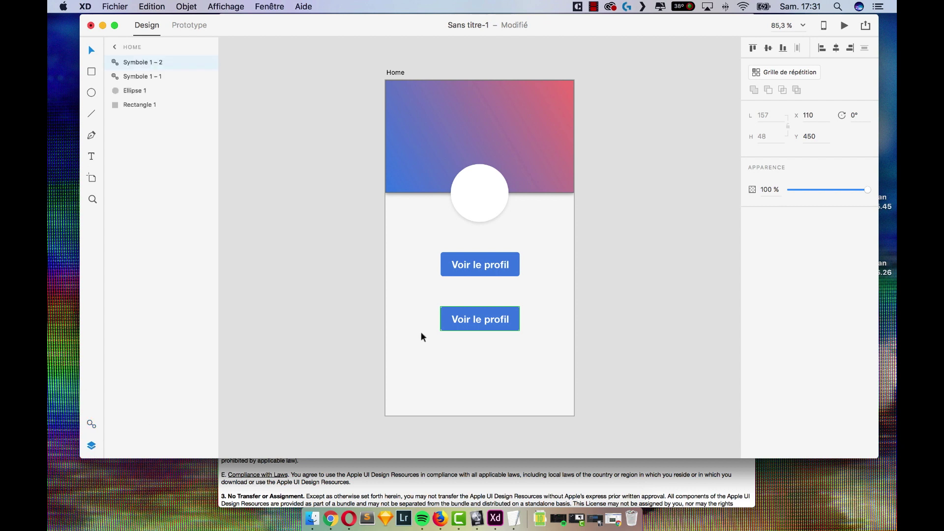
pyautogui.doubleClick(497, 320)
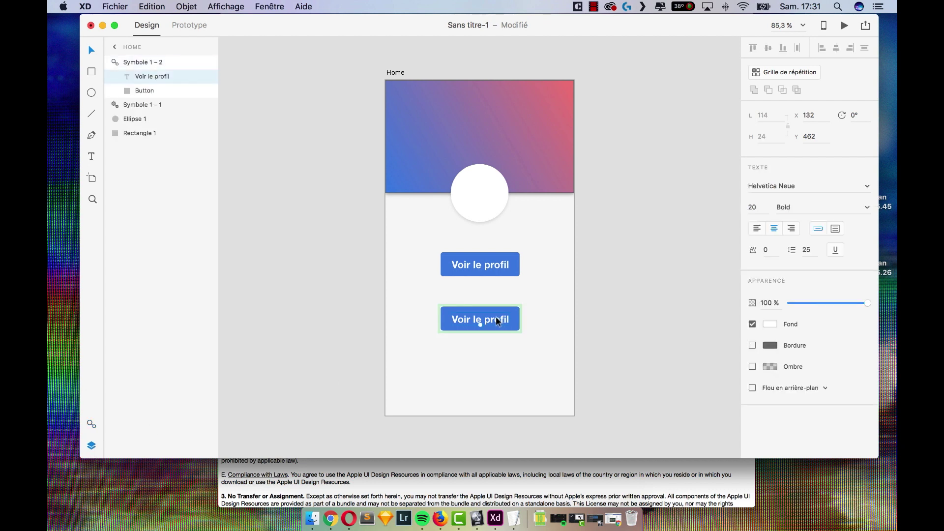
pyautogui.doubleClick(497, 319)
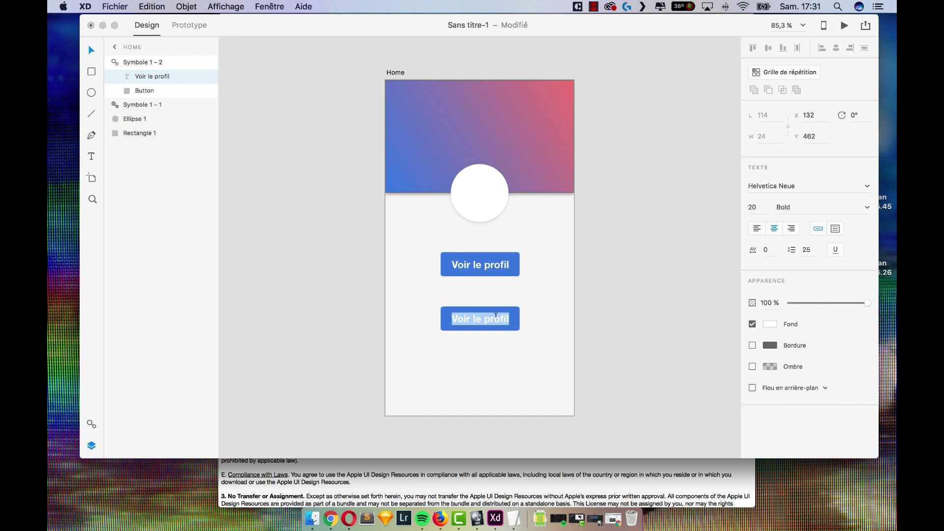
pyautogui.write('Envoyer')
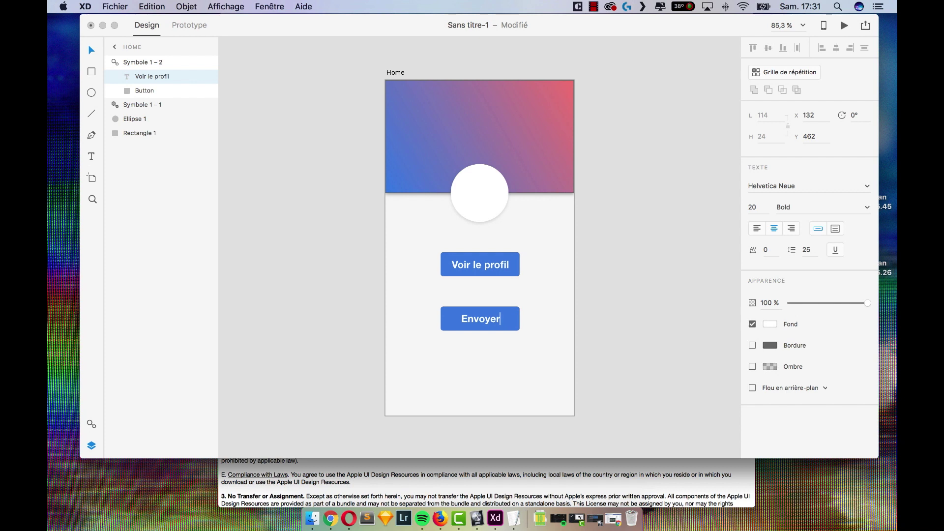
pyautogui.press('Escape')
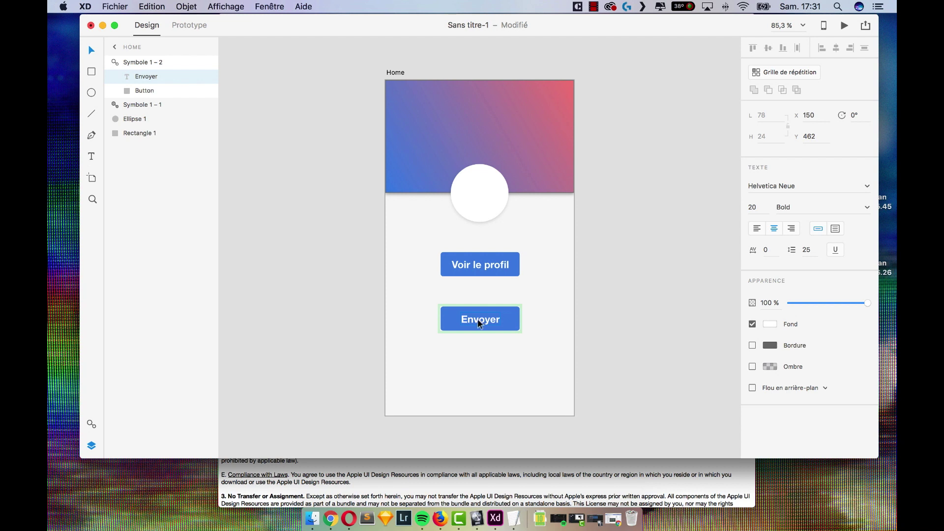
# - Compare the upper button symbol with the text and rectangle layers inside the "Envoyer" instance
pyautogui.click(506, 264)
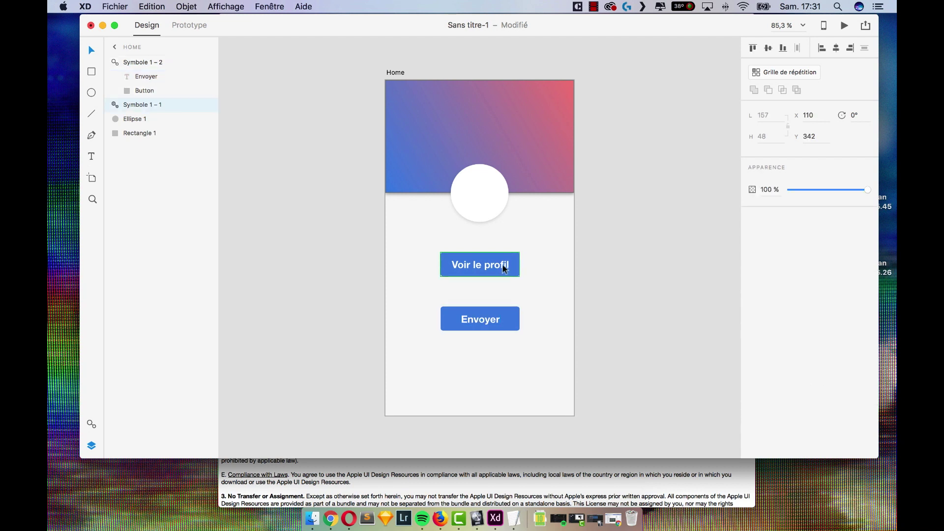
pyautogui.click(156, 77)
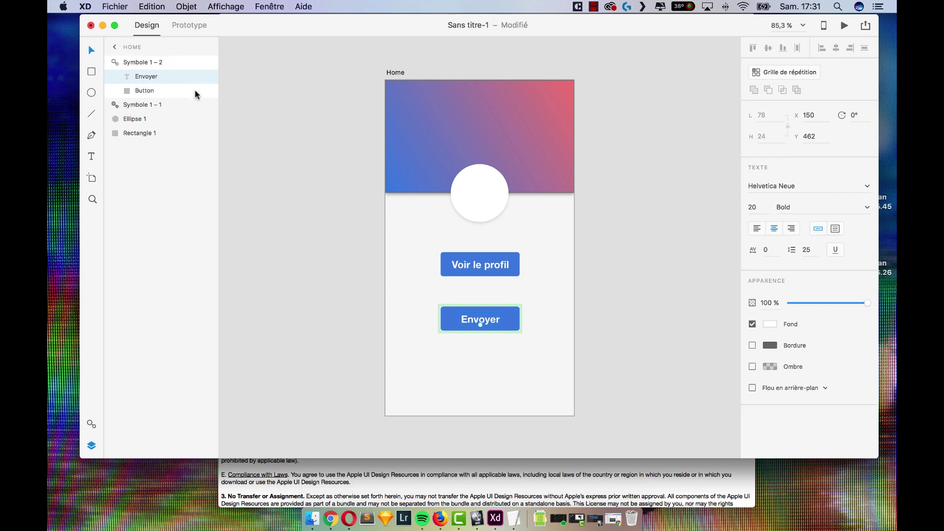
pyautogui.click(148, 93)
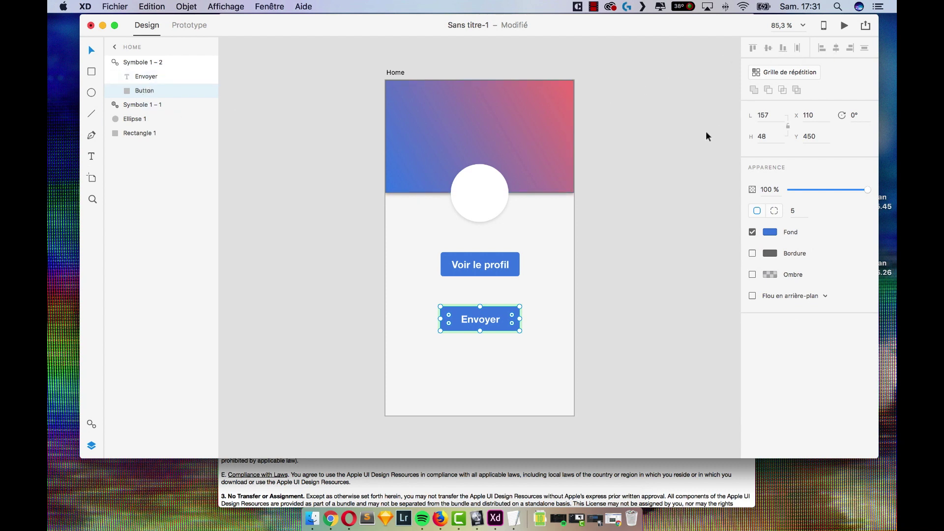
pyautogui.click(669, 137)
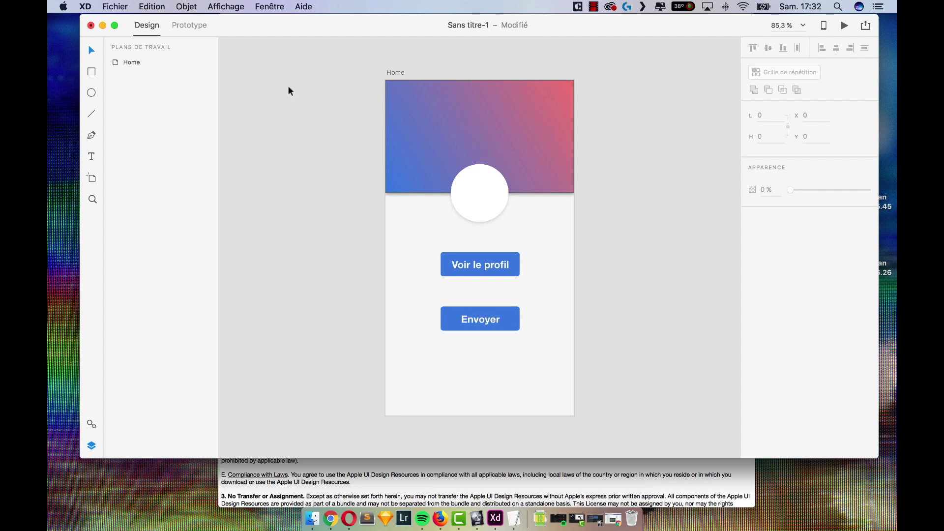
# - Fill the Button rectangle inside the "Envoyer" symbol instance with the saved coral-red swatch
pyautogui.click(130, 64)
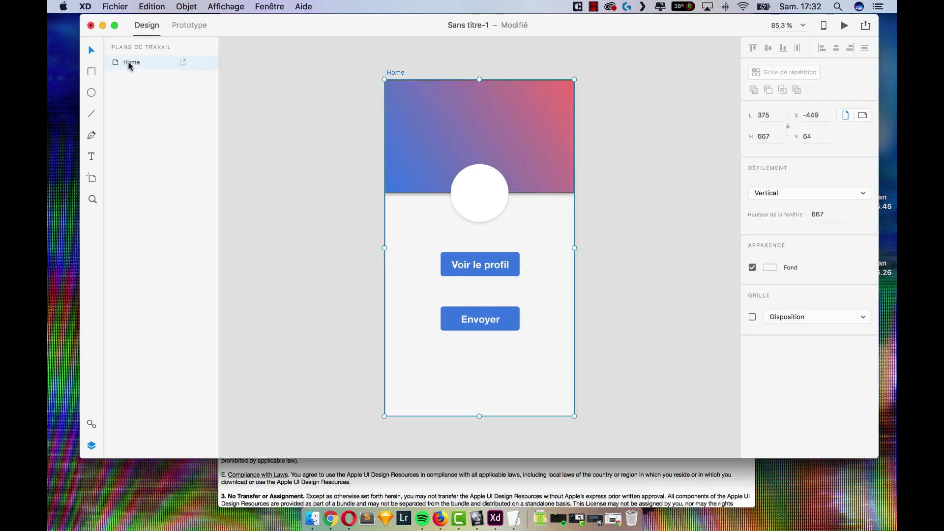
pyautogui.doubleClick(130, 65)
pyautogui.click(116, 64)
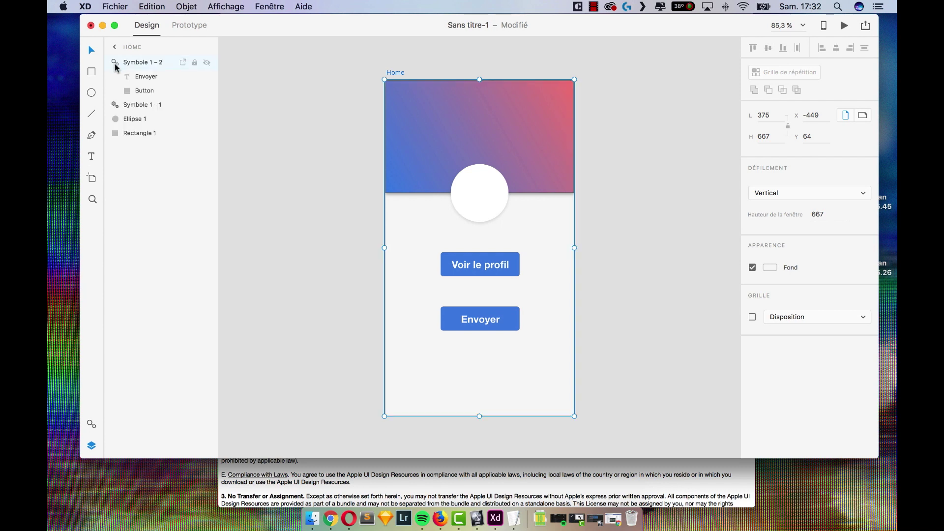
pyautogui.click(135, 91)
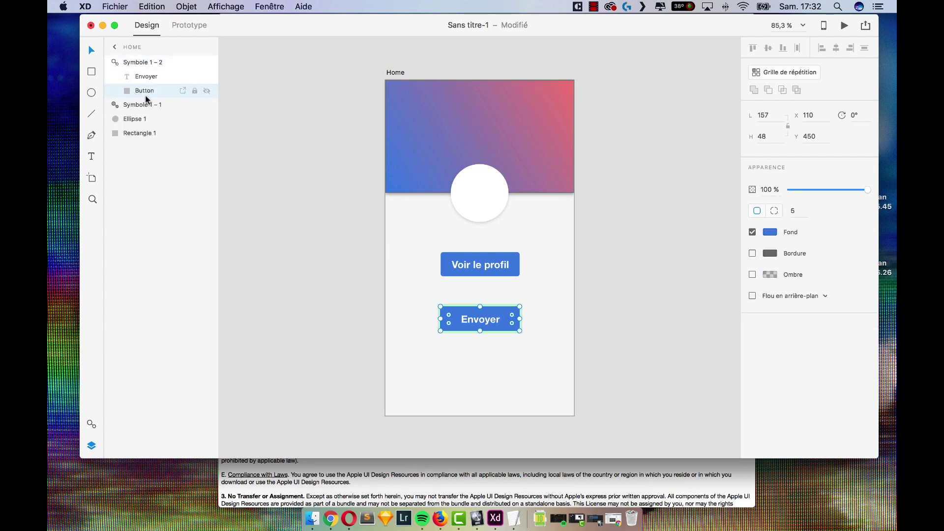
pyautogui.click(770, 232)
pyautogui.click(690, 210)
pyautogui.moveTo(692, 201); pyautogui.dragTo(697, 211)
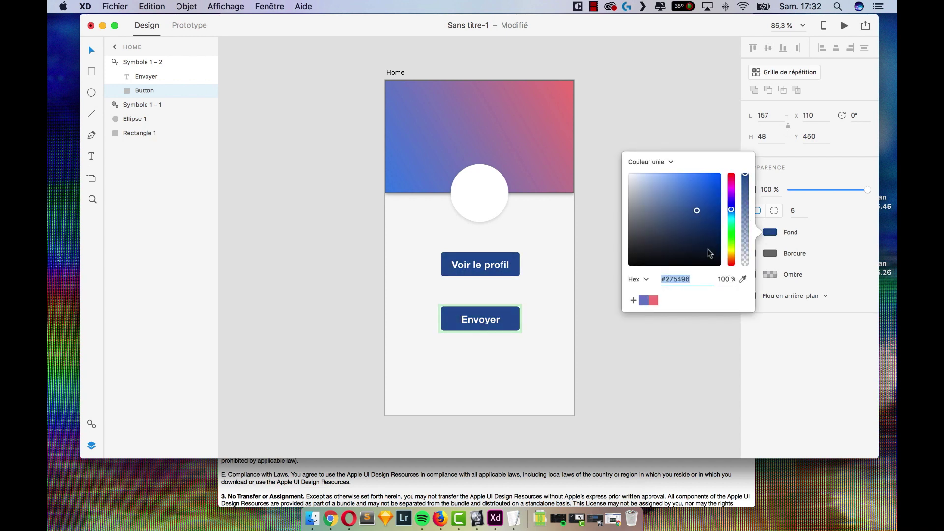
pyautogui.click(654, 300)
pyautogui.click(686, 84)
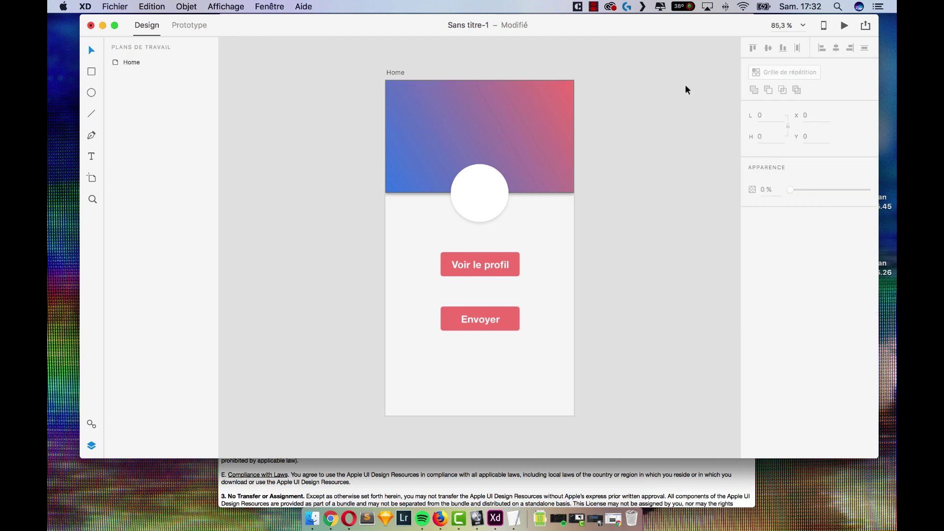
# - Move the "Envoyer" button instance up to Y 418, closer to the "Voir le profil" button
pyautogui.click(507, 326)
pyautogui.moveTo(506, 322); pyautogui.dragTo(508, 307)
pyautogui.click(650, 287)
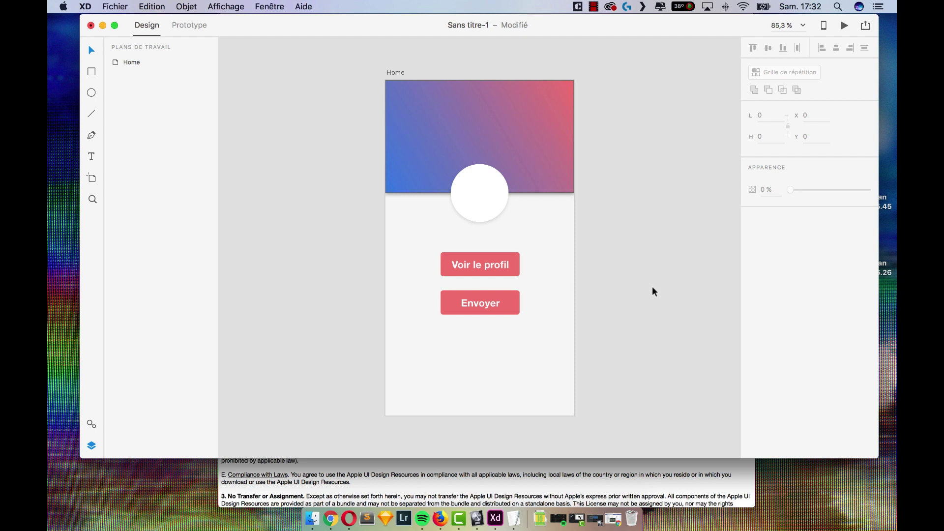
# - Add a 768 × 1024 iPad artboard beside Home and duplicate it seven times
pyautogui.scroll(-3, 636, 162)
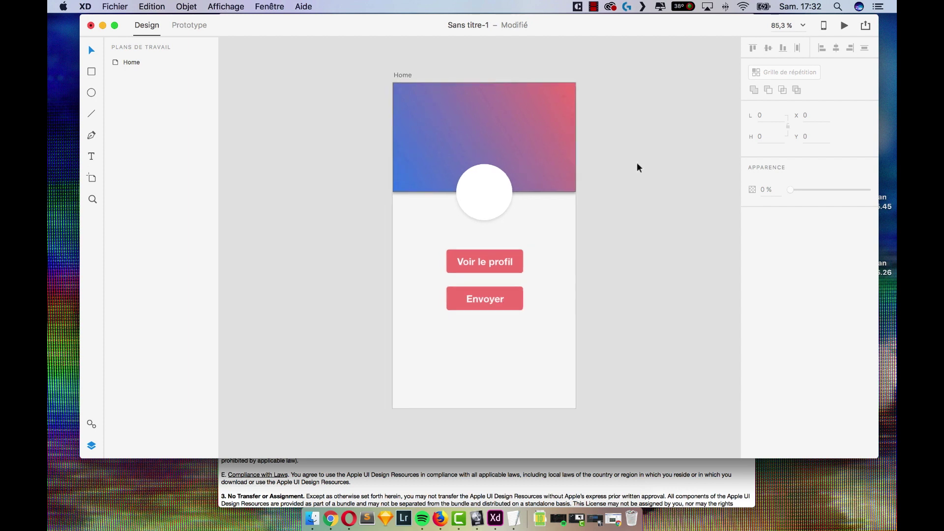
pyautogui.click(91, 178)
pyautogui.click(775, 166)
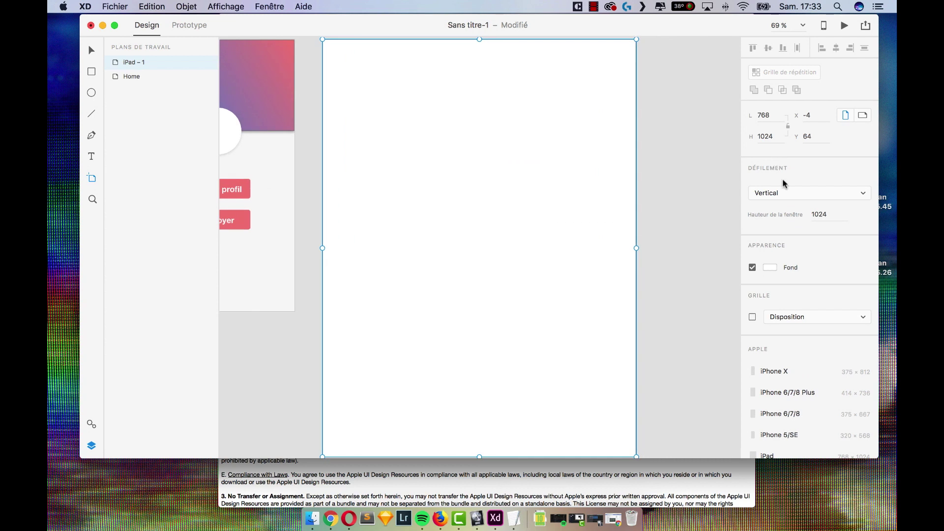
pyautogui.scroll(-10, 574, 169)
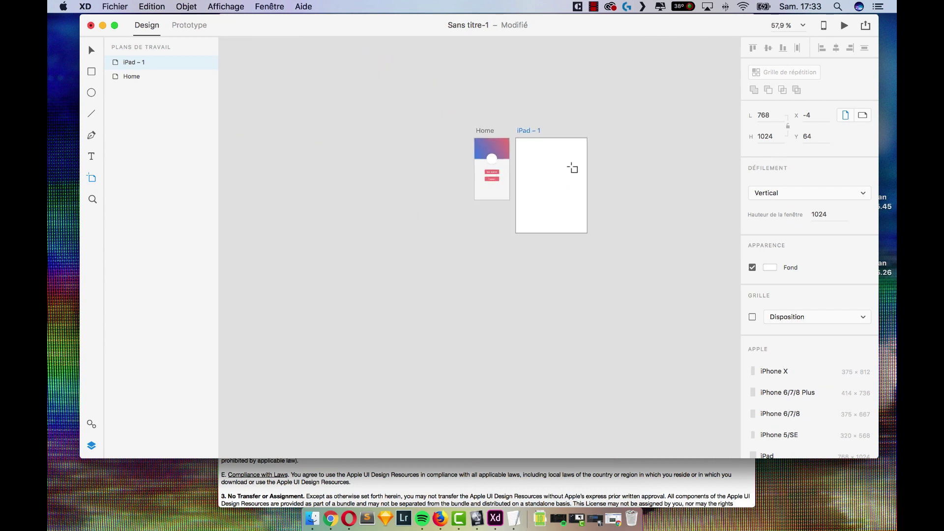
pyautogui.press('super+d')
pyautogui.press('super+d')
pyautogui.press('super+d')
pyautogui.press('super+d')
pyautogui.press('super+d')
pyautogui.press('super+d')
pyautogui.press('super+d')
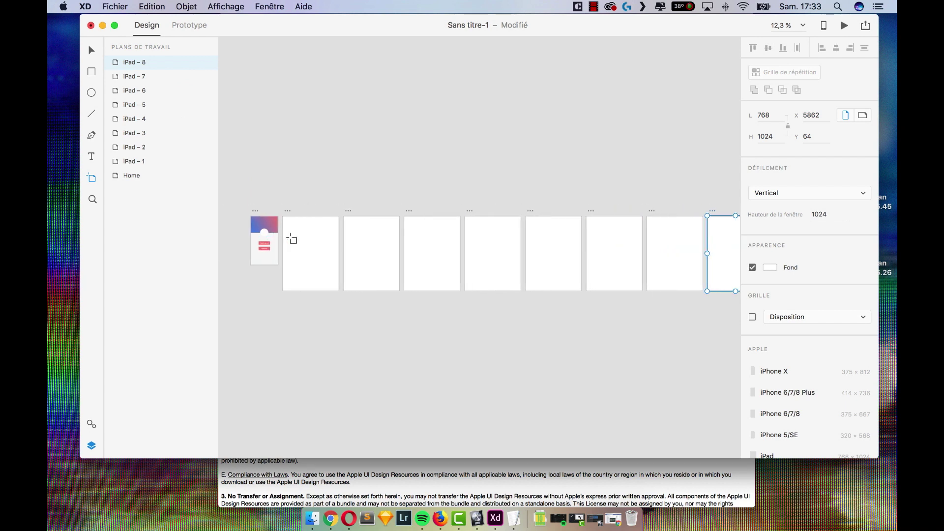
# - Place one or two instances of the button symbol from the assets on each of the first seven iPad artboards
pyautogui.click(91, 424)
pyautogui.moveTo(163, 151); pyautogui.dragTo(370, 243)
pyautogui.moveTo(163, 154); pyautogui.dragTo(297, 283)
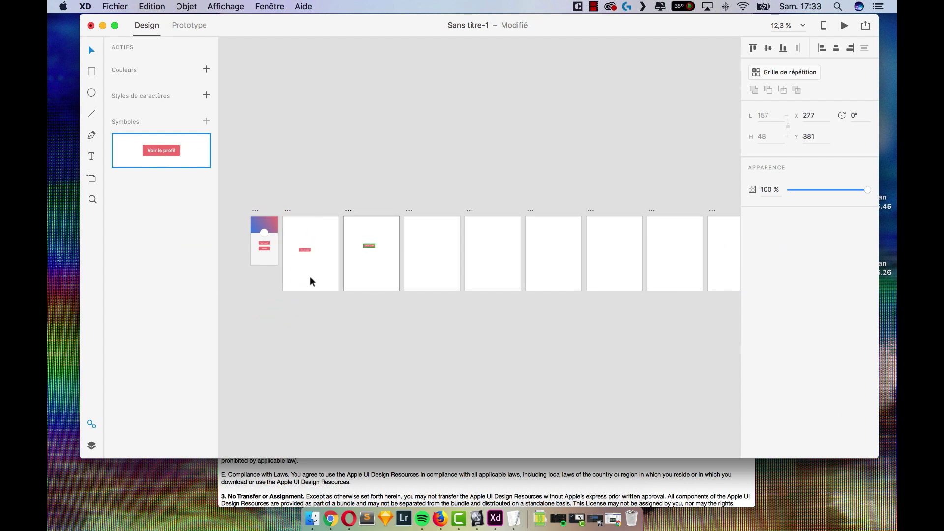
pyautogui.moveTo(173, 150); pyautogui.dragTo(480, 273)
pyautogui.moveTo(173, 147)
pyautogui.mouseDown()
pyautogui.moveTo(551, 231)
pyautogui.moveTo(182, 152)
pyautogui.moveTo(624, 281)
pyautogui.moveTo(519, 190)
pyautogui.moveTo(622, 241)
pyautogui.moveTo(175, 151)
pyautogui.mouseUp()
pyautogui.moveTo(648, 229); pyautogui.dragTo(650, 227)
pyautogui.moveTo(164, 150); pyautogui.dragTo(682, 276)
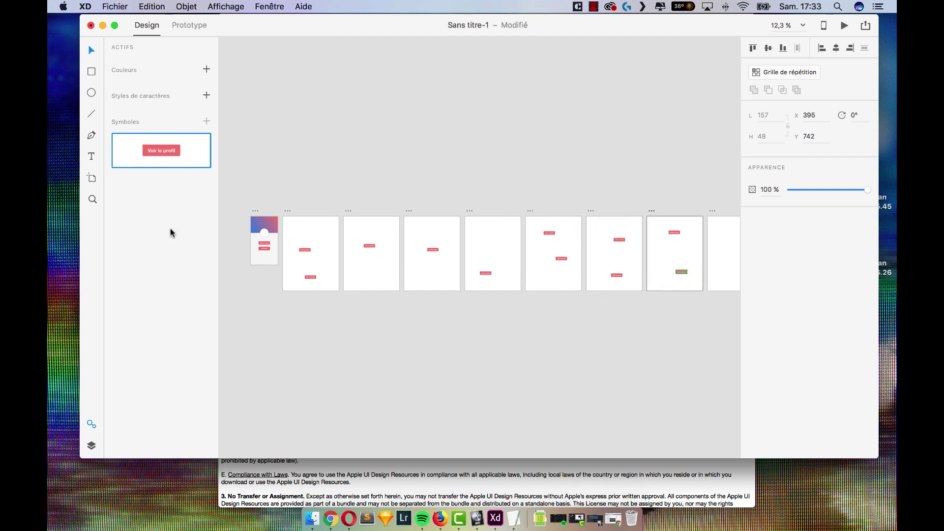
# - Recolour the Button rectangle inside Home's "Voir le profil" instance, trying purple #C47BF2 before applying the saved blue swatch
pyautogui.moveTo(266, 244); pyautogui.dragTo(265, 245)
pyautogui.doubleClick(265, 245)
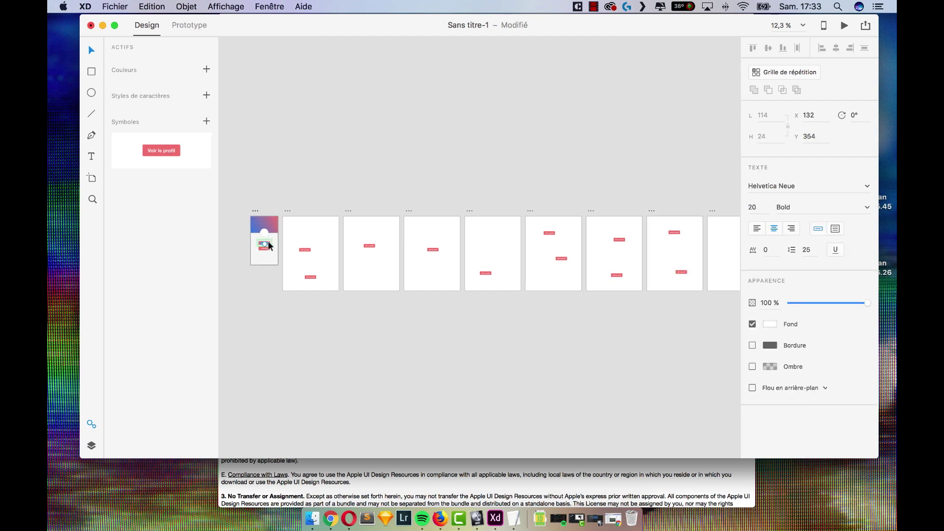
pyautogui.click(91, 445)
pyautogui.click(196, 133)
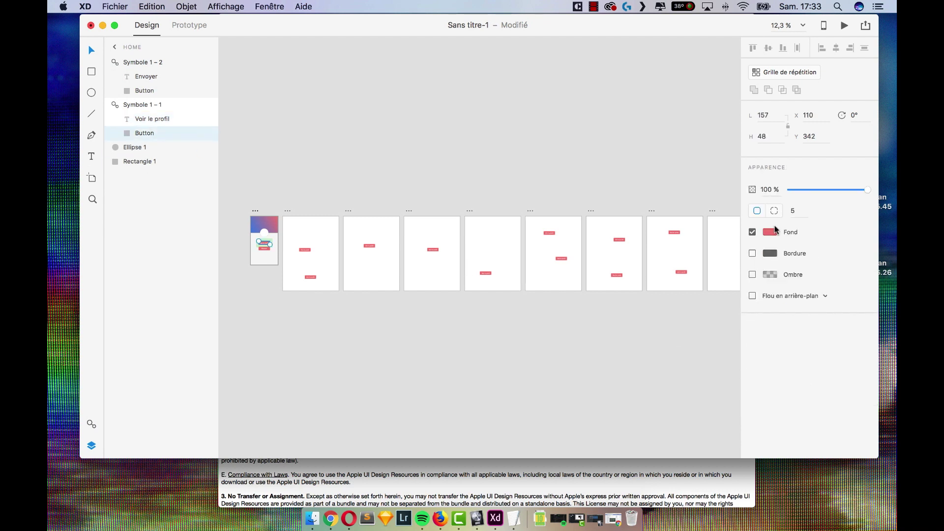
pyautogui.click(774, 233)
pyautogui.moveTo(731, 243); pyautogui.dragTo(728, 197)
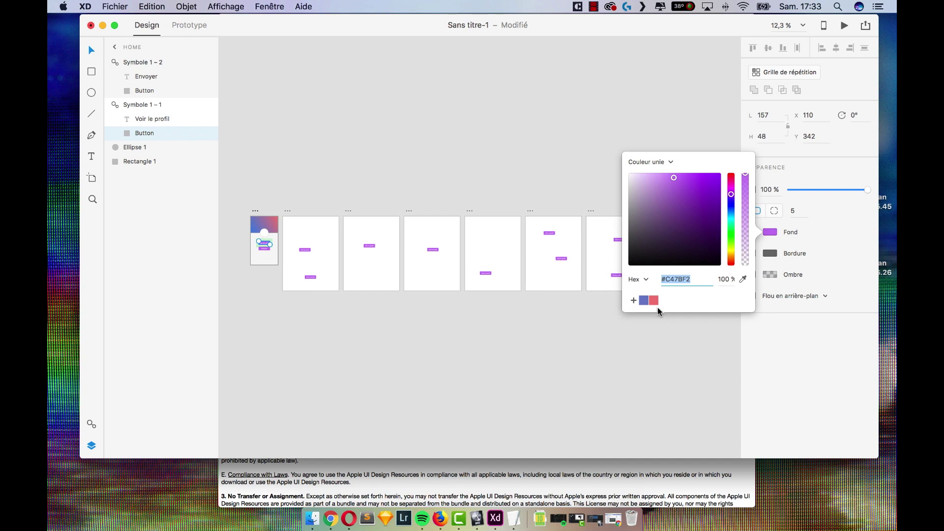
pyautogui.click(644, 301)
pyautogui.click(449, 375)
# - Delete all the iPad artboards, keeping only the Home artboard
pyautogui.click(142, 162)
pyautogui.keyDown('shift'); pyautogui.click(141, 62); pyautogui.keyUp('shift')
pyautogui.press('Delete')
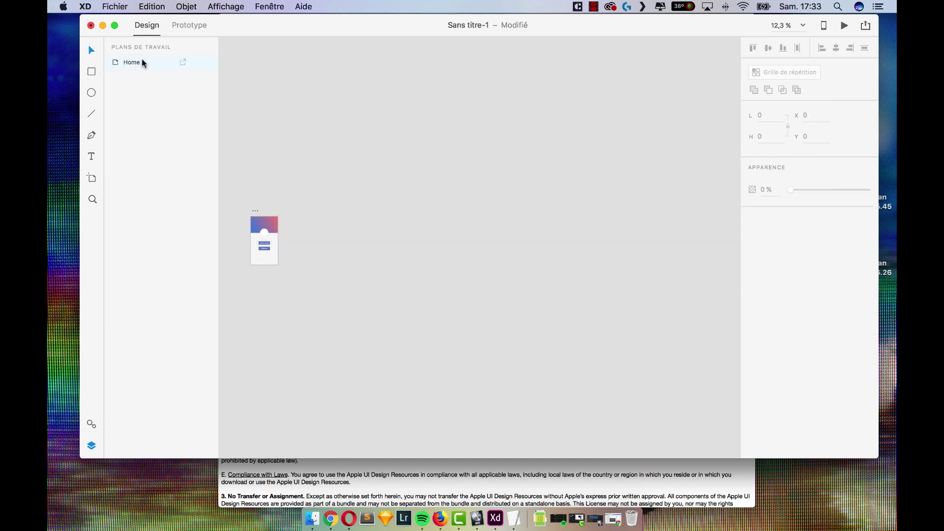
# - Move the "Envoyer" button instance down on the Home artboard to widen the gap below "Voir le profil"
pyautogui.scroll(5, 264, 230)
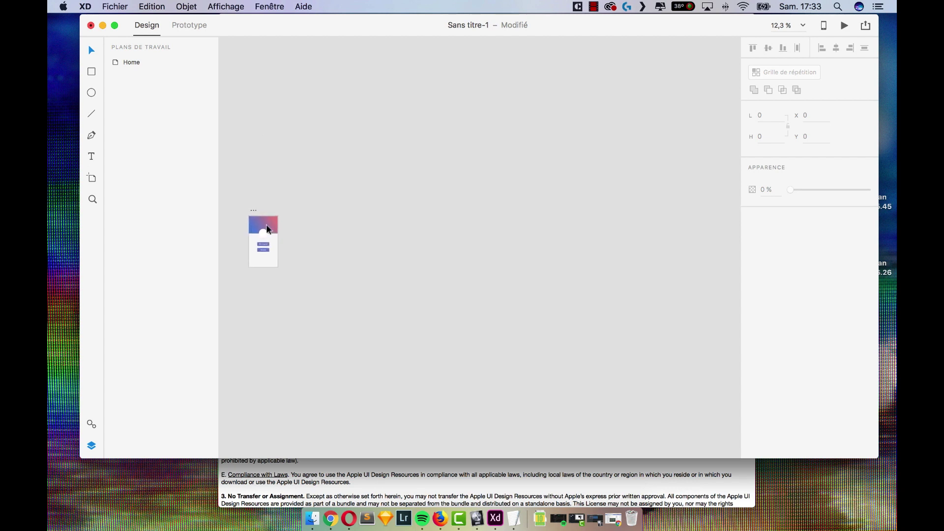
pyautogui.press('super+space')
pyautogui.moveTo(278, 239); pyautogui.dragTo(408, 234)
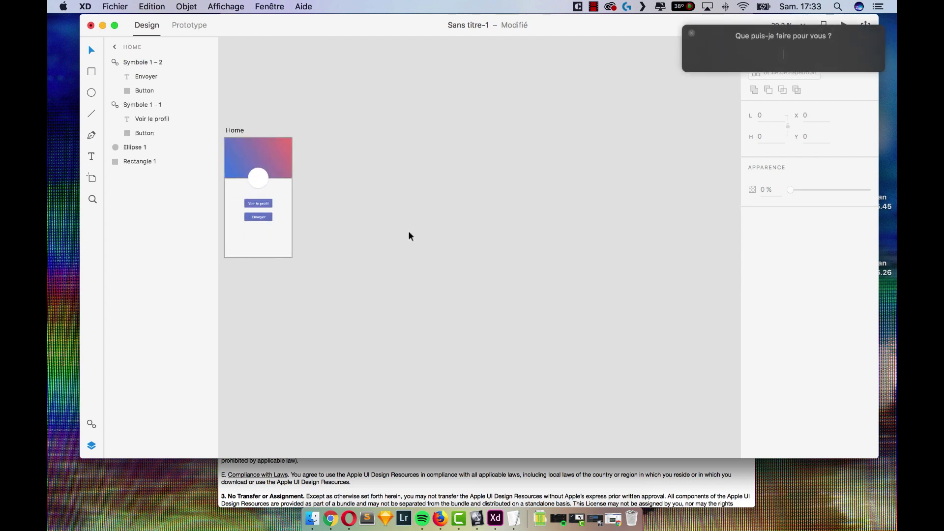
pyautogui.click(691, 34)
pyautogui.moveTo(309, 250); pyautogui.dragTo(461, 255)
pyautogui.scroll(4, 461, 255)
pyautogui.scroll(2, 457, 252)
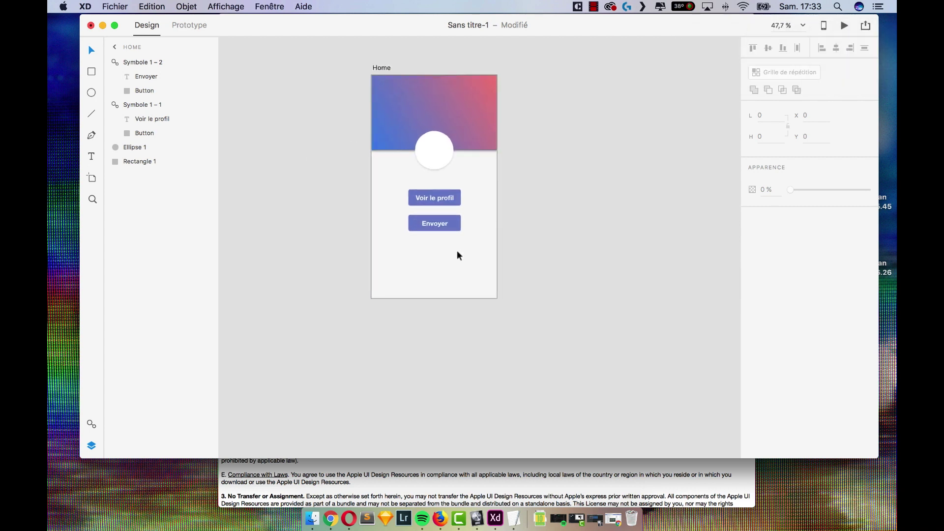
pyautogui.click(455, 225)
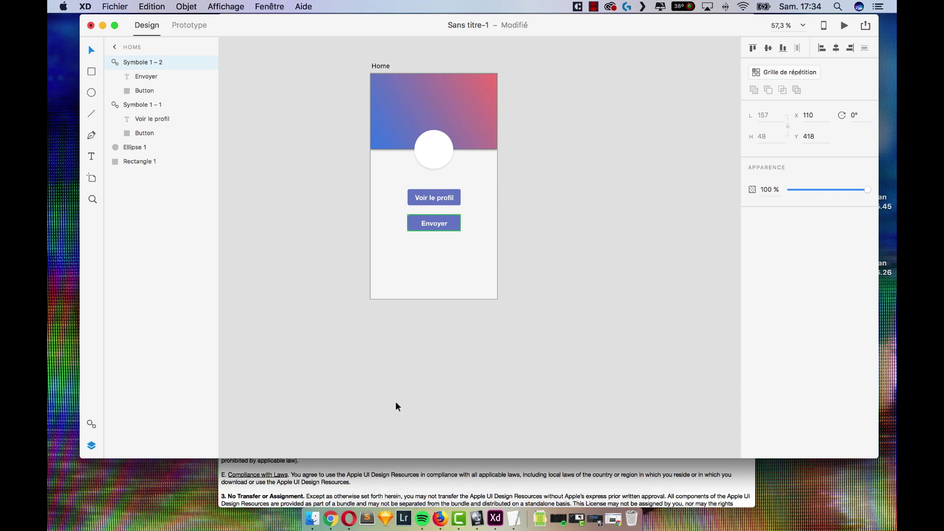
pyautogui.scroll(3, 399, 394)
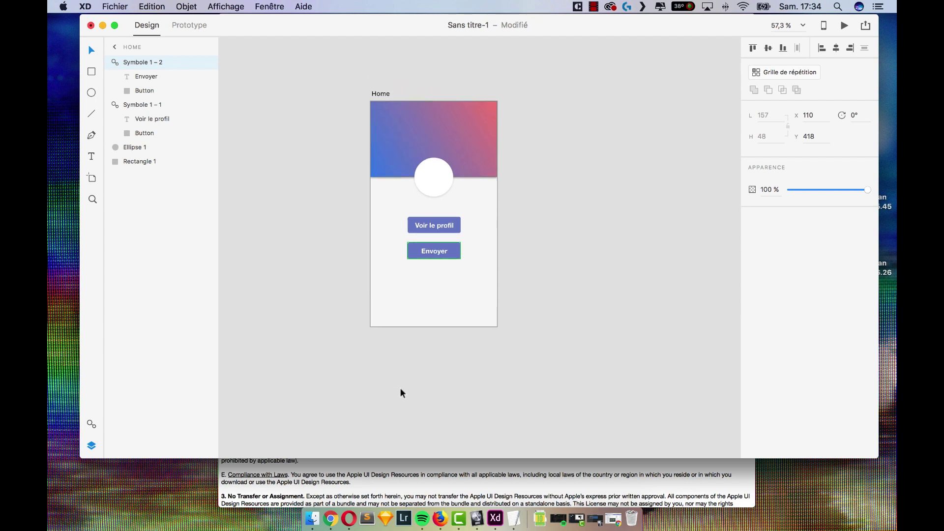
pyautogui.moveTo(397, 27); pyautogui.dragTo(396, 27)
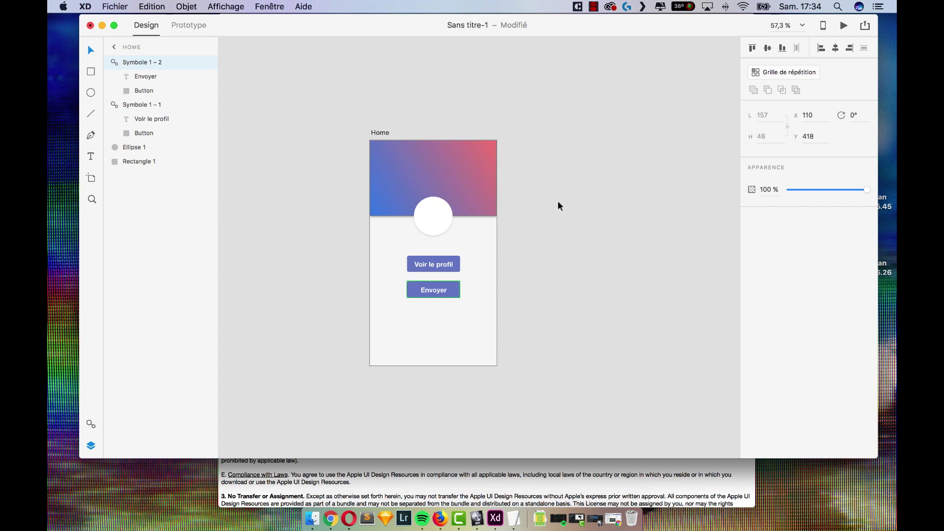
pyautogui.moveTo(454, 293); pyautogui.dragTo(453, 303)
pyautogui.click(568, 298)
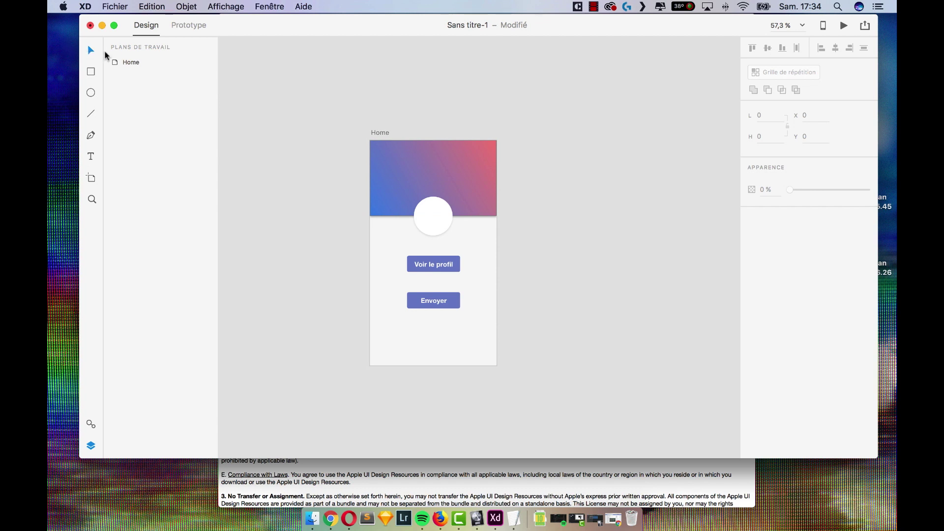
# - Open the Adobe XD Nouveautés page in Chrome and close the Facebook tab and the older Nouveautés tab
pyautogui.click(275, 6)
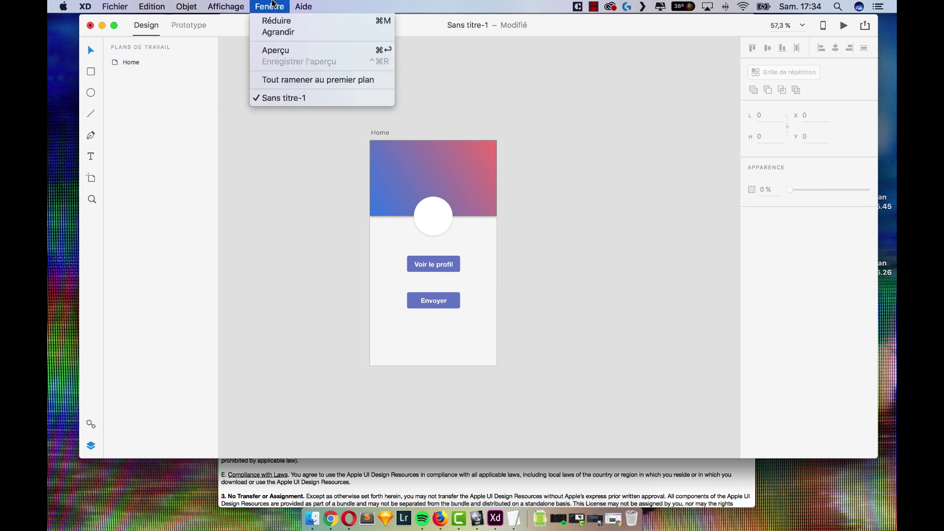
pyautogui.moveTo(315, 6)
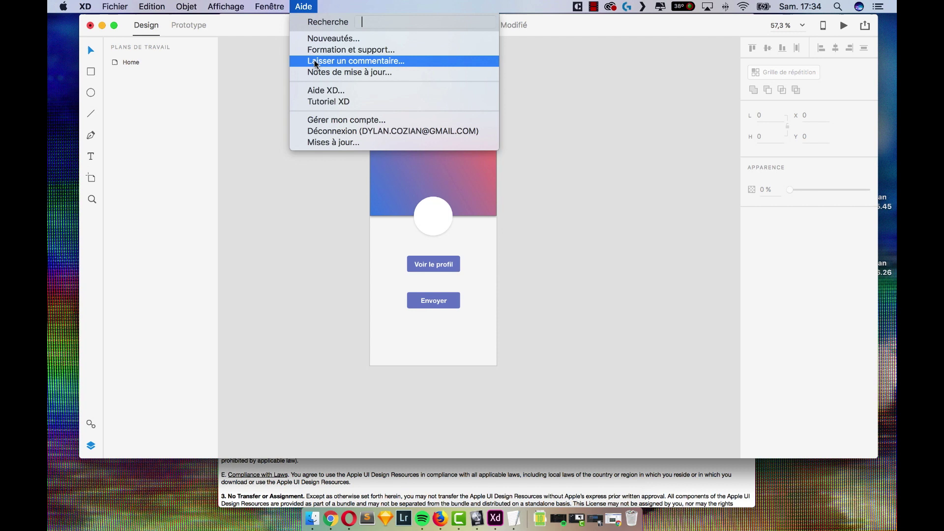
pyautogui.click(358, 42)
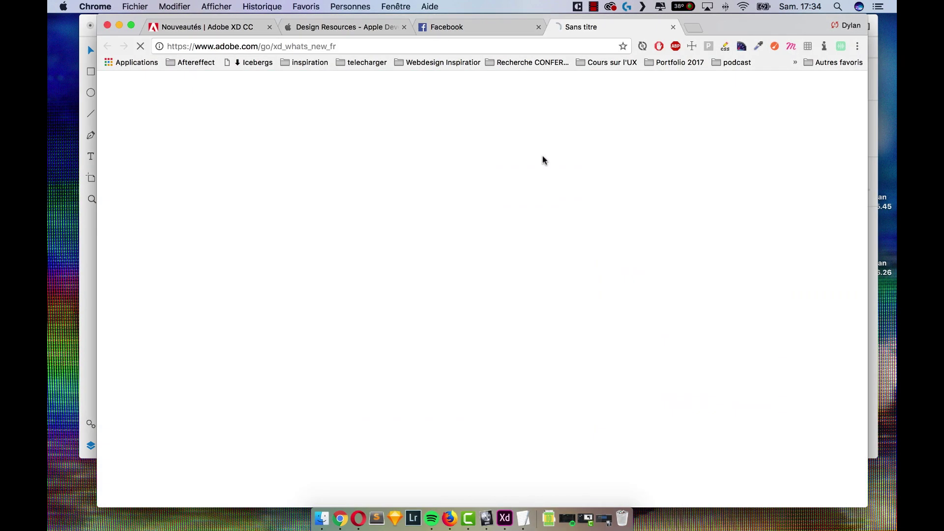
pyautogui.click(539, 26)
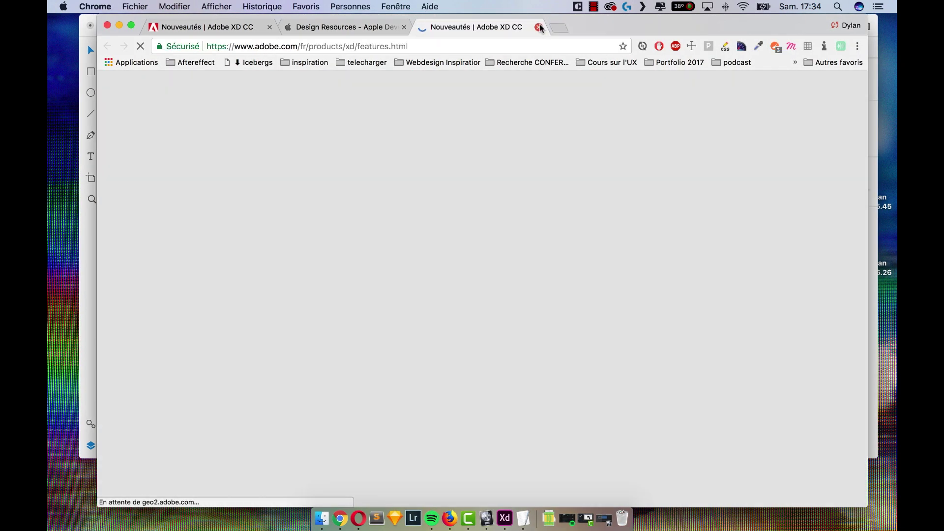
pyautogui.click(269, 27)
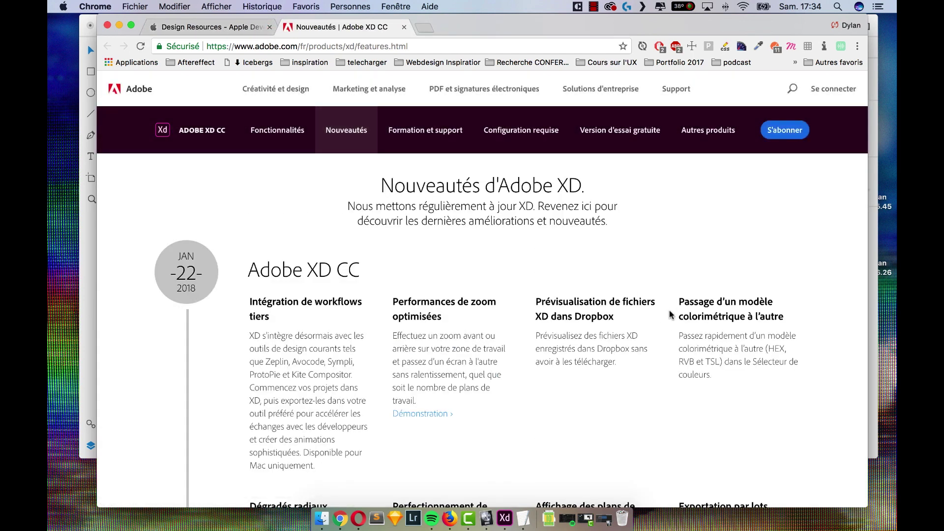
# - Review the 22 January 2018 feature updates on the Nouveautés page
pyautogui.scroll(-3, 670, 314)
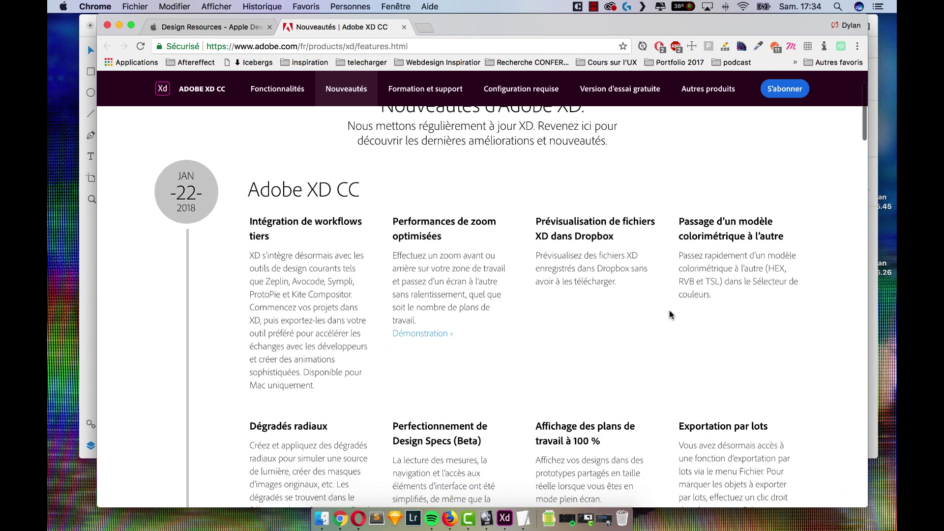
pyautogui.scroll(-2, 670, 313)
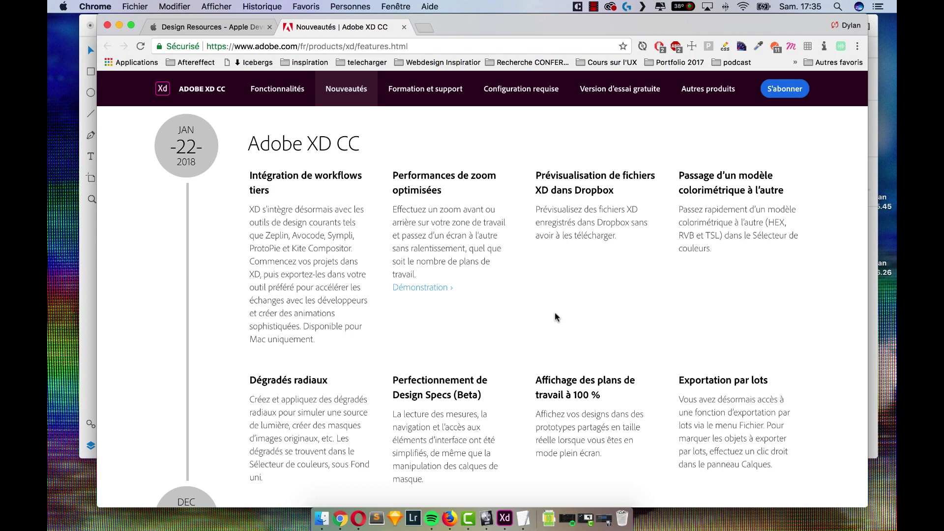
pyautogui.scroll(-2, 556, 316)
pyautogui.scroll(5, 497, 314)
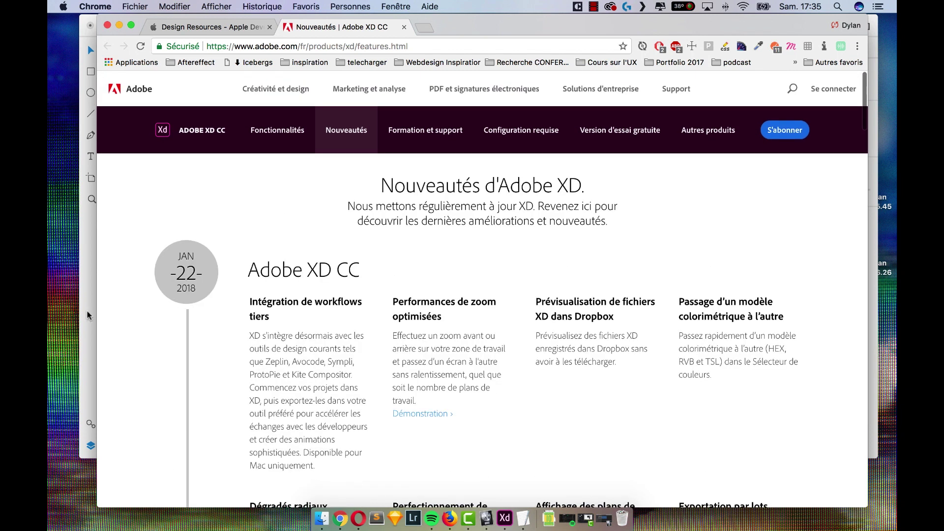
pyautogui.moveTo(398, 173); pyautogui.dragTo(528, 186)
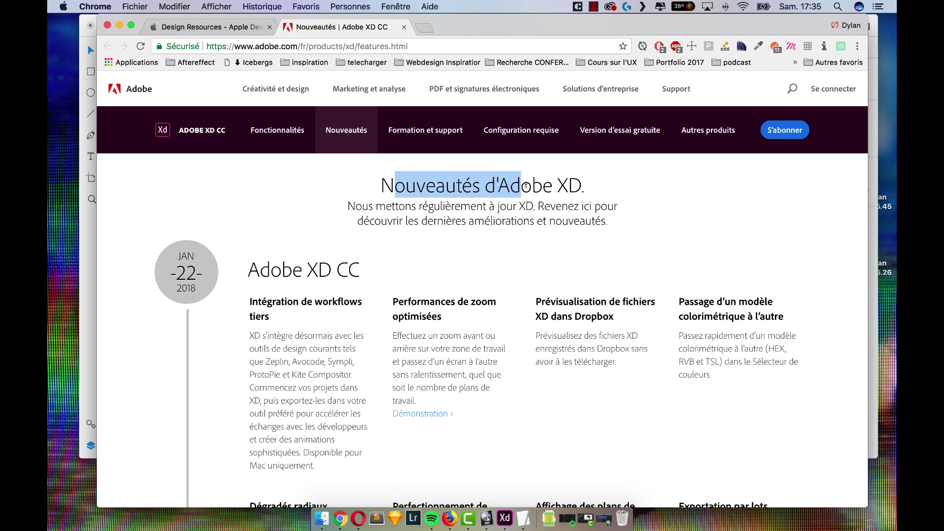
# - Return to Adobe XD, select the white profile circle and shift the design and browser windows aside to uncover the desktop's screenshot files
pyautogui.click(86, 252)
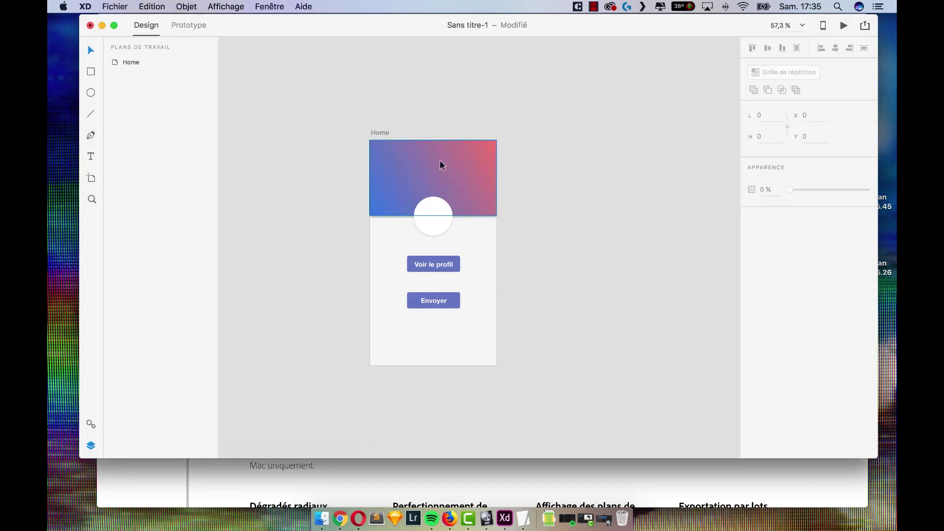
pyautogui.click(433, 227)
pyautogui.moveTo(677, 30); pyautogui.dragTo(628, 19)
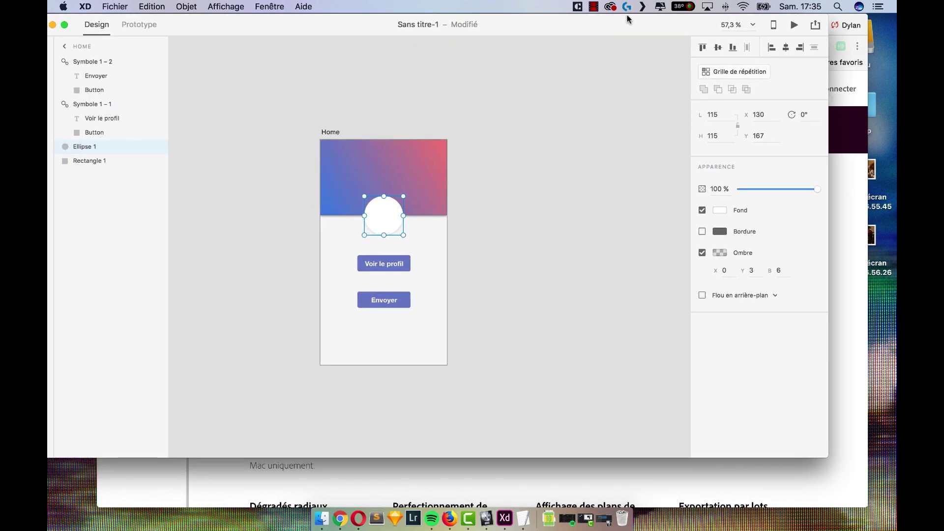
pyautogui.moveTo(866, 20); pyautogui.dragTo(789, 22)
pyautogui.click(821, 76)
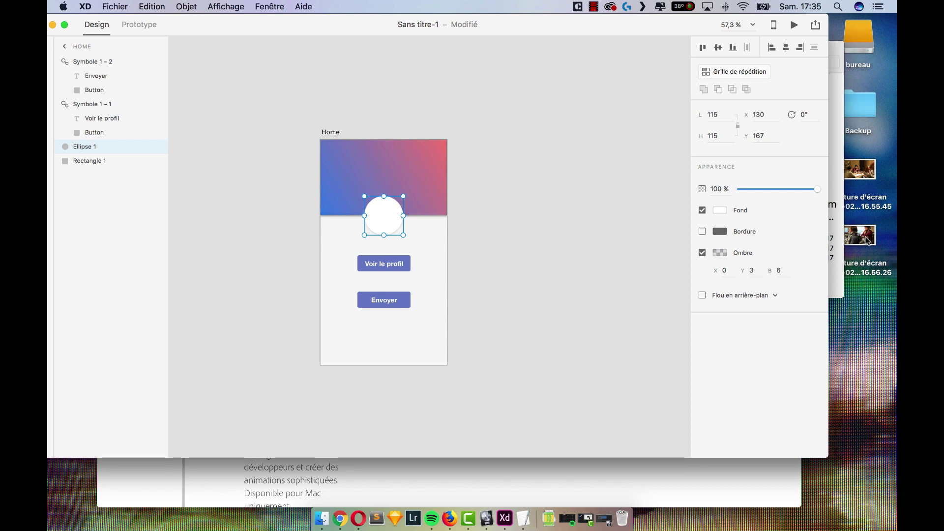
# - Fill the white profile circle with the desktop screenshot whose name ends in 16.56.26
pyautogui.moveTo(868, 241); pyautogui.dragTo(401, 229)
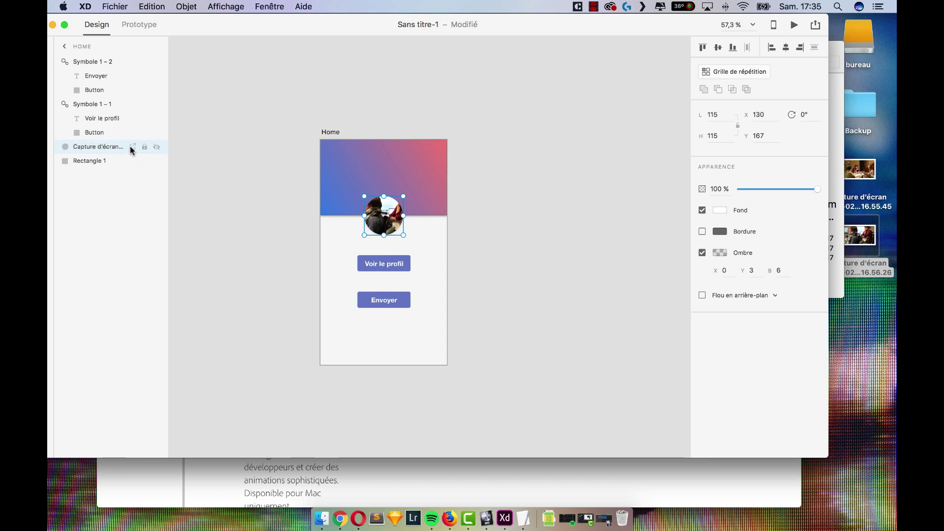
pyautogui.scroll(6, 387, 220)
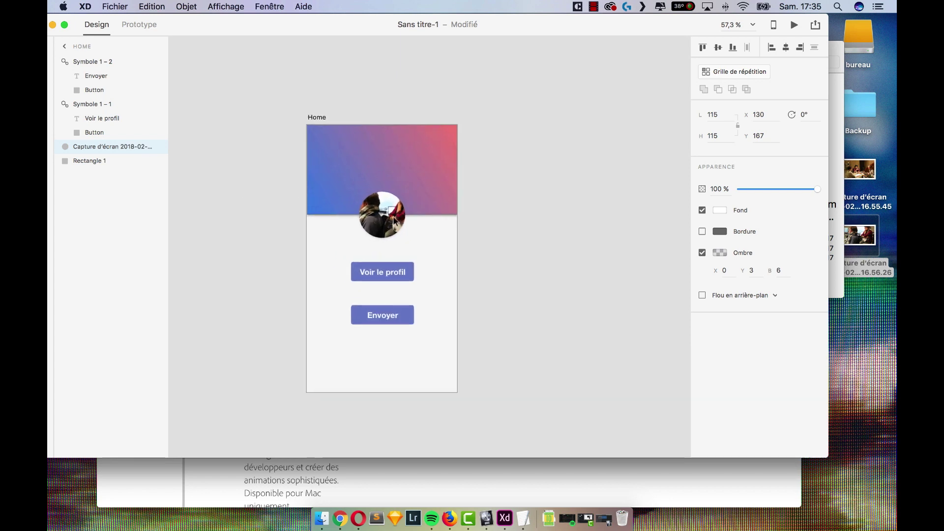
pyautogui.scroll(-1, 379, 202)
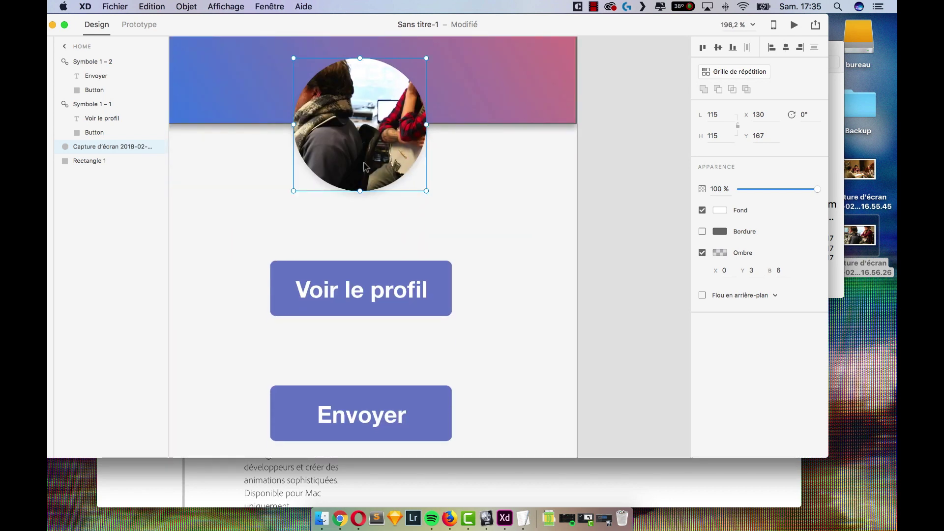
pyautogui.scroll(-3, 364, 166)
pyautogui.scroll(2, 374, 177)
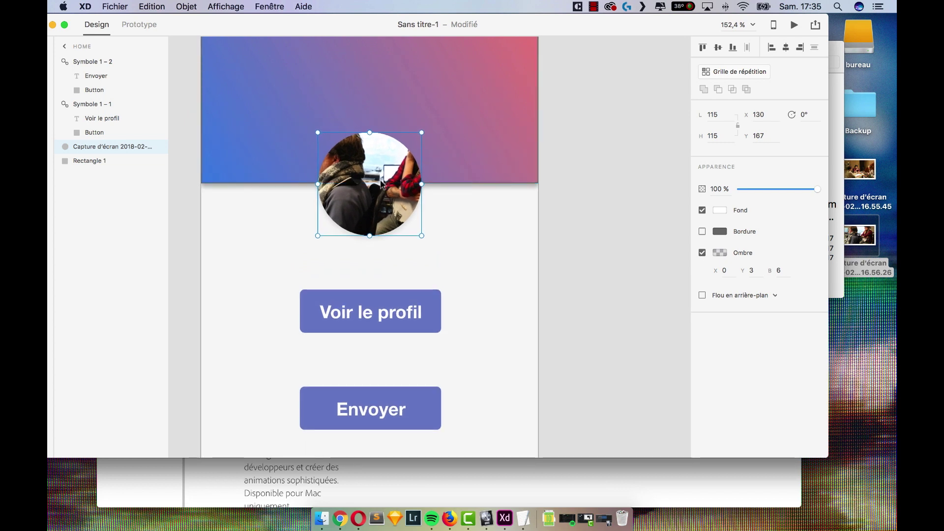
pyautogui.click(607, 178)
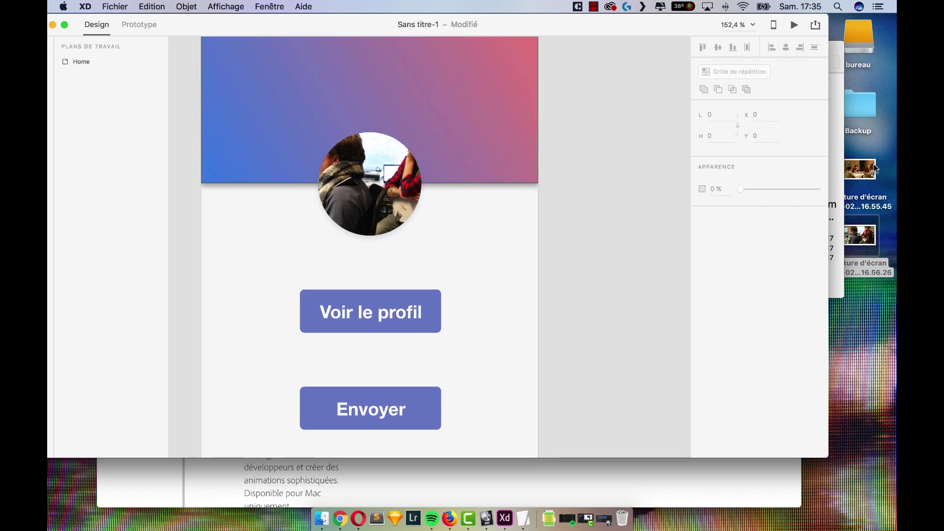
# - Place the desktop screenshot ending in 16.56.26 over the Home header at X -3, Y -5 and layer it directly beneath the profile circle
pyautogui.scroll(5, 628, 175)
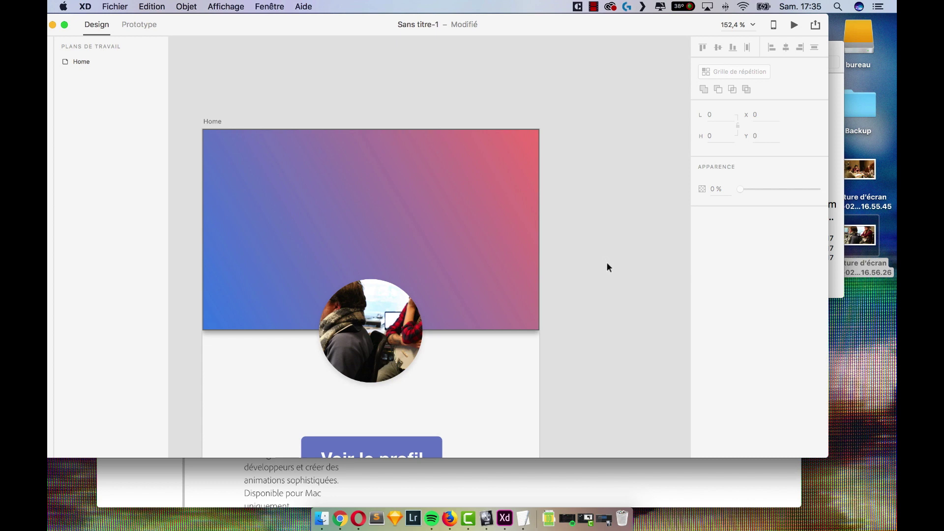
pyautogui.moveTo(860, 235); pyautogui.dragTo(480, 378)
pyautogui.moveTo(521, 403); pyautogui.dragTo(199, 302)
pyautogui.moveTo(347, 357); pyautogui.dragTo(432, 229)
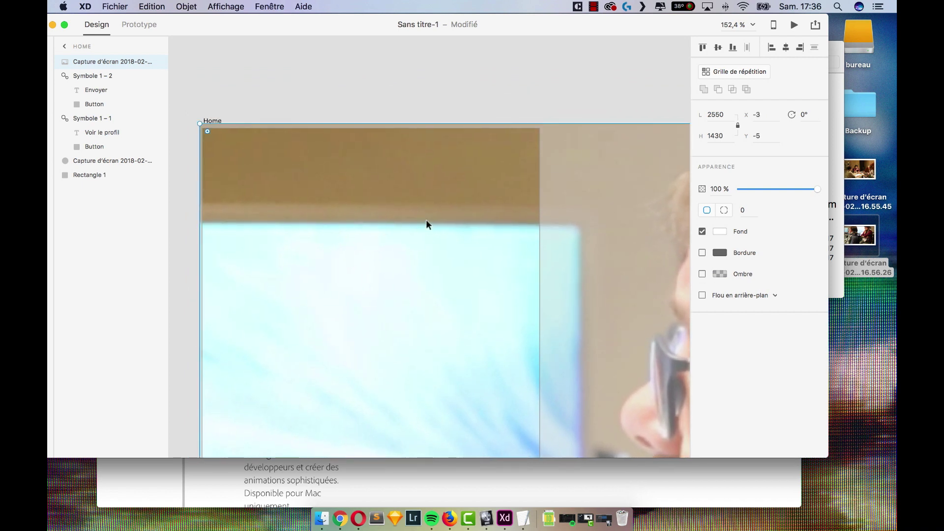
pyautogui.moveTo(101, 63); pyautogui.dragTo(106, 161)
# - Hide the placed photo and Rectangle 1 together, and undo the hiding
pyautogui.keyDown('shift'); pyautogui.click(101, 172); pyautogui.keyUp('shift')
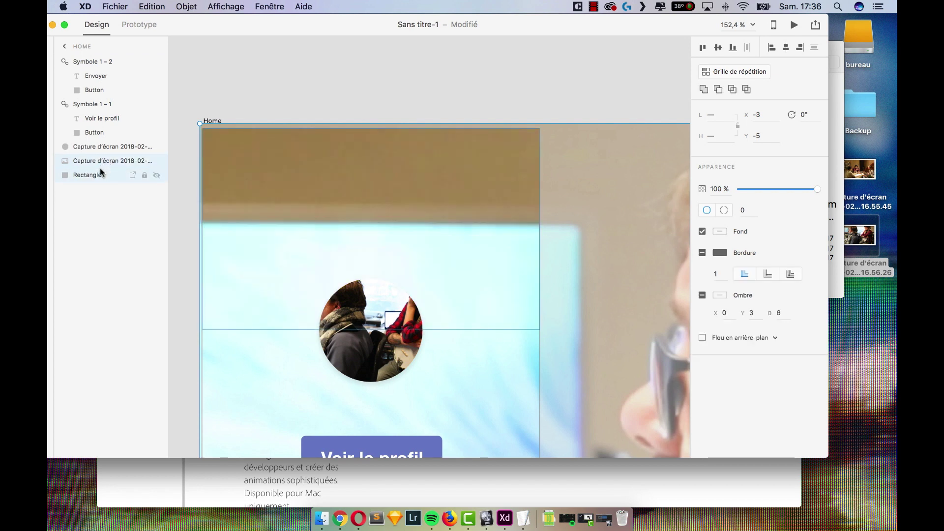
pyautogui.rightClick(103, 171)
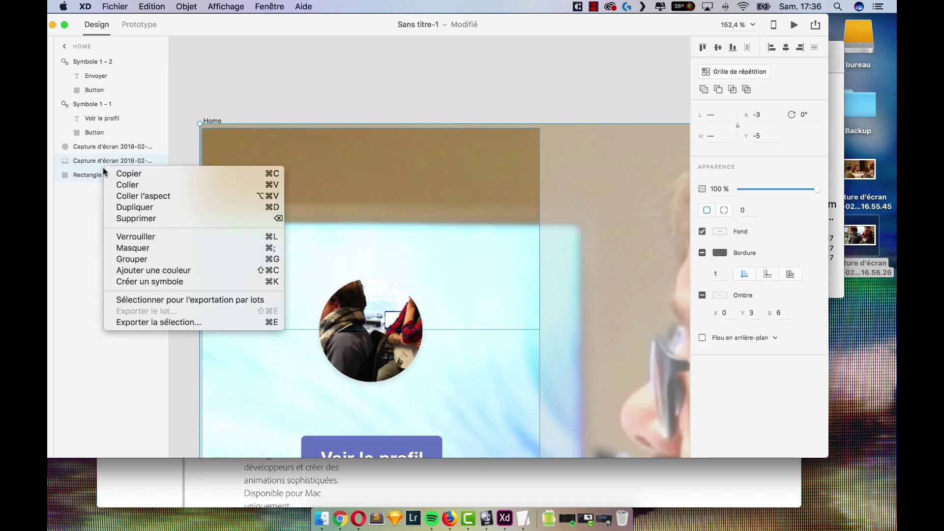
pyautogui.click(134, 249)
pyautogui.press('super+z')
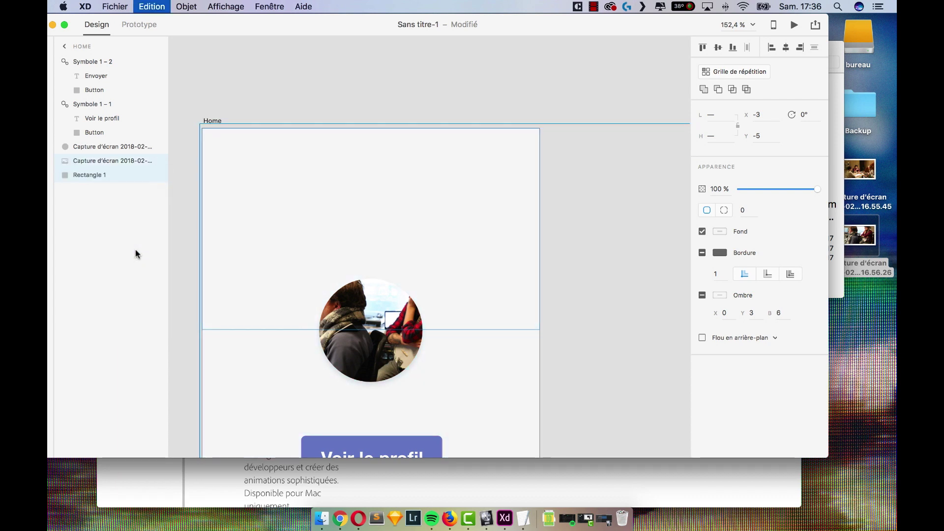
# - Move Rectangle 1 above the photo in Home's layer order and hide both layers
pyautogui.click(125, 232)
pyautogui.moveTo(93, 178); pyautogui.dragTo(91, 164)
pyautogui.click(93, 175)
pyautogui.rightClick(92, 174)
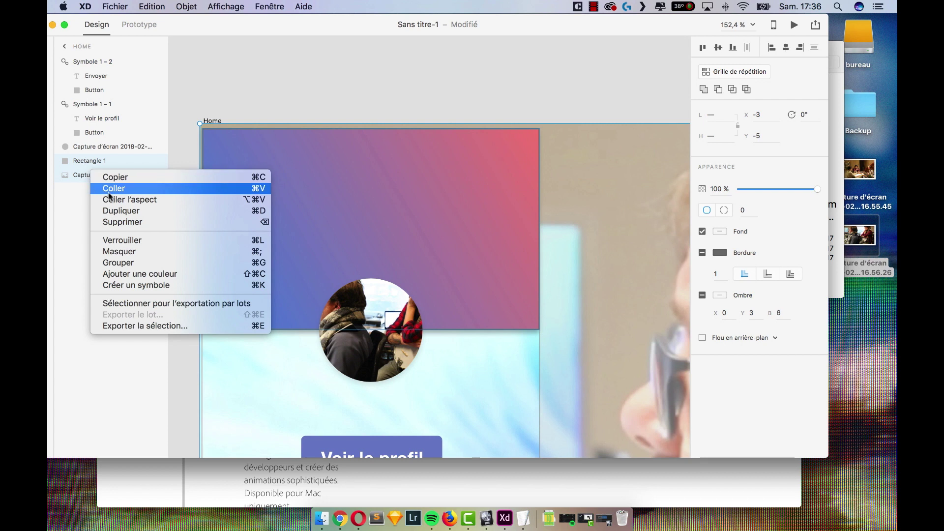
pyautogui.click(149, 254)
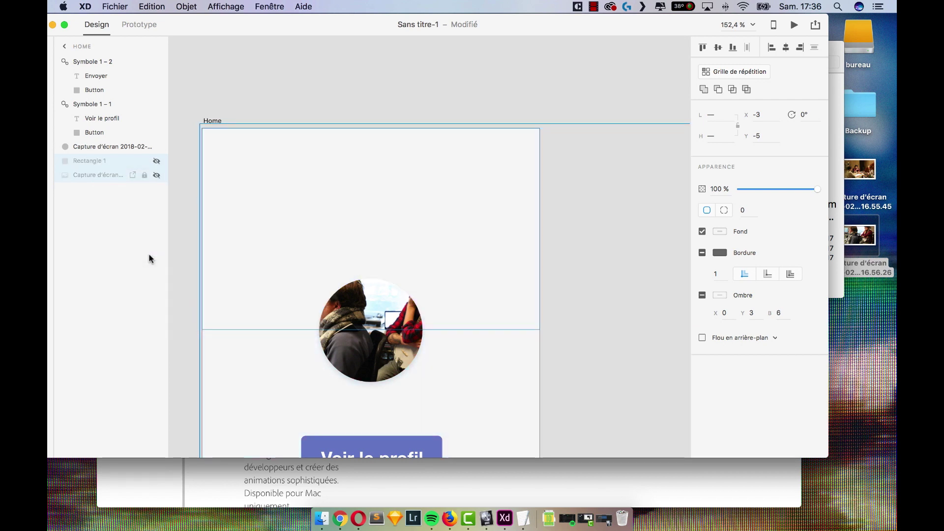
# - Make Rectangle 1 and the photo visible again, and hide the two layers together once more
pyautogui.click(157, 161)
pyautogui.click(156, 175)
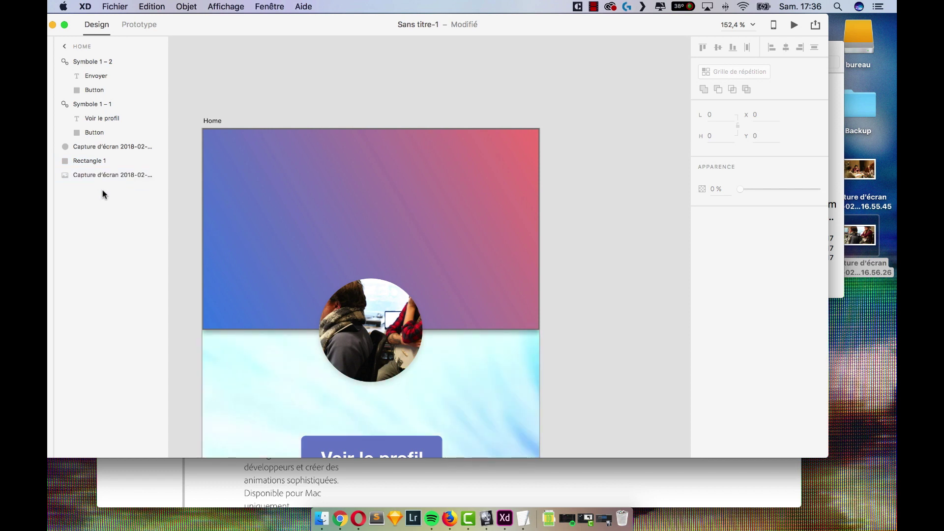
pyautogui.click(97, 160)
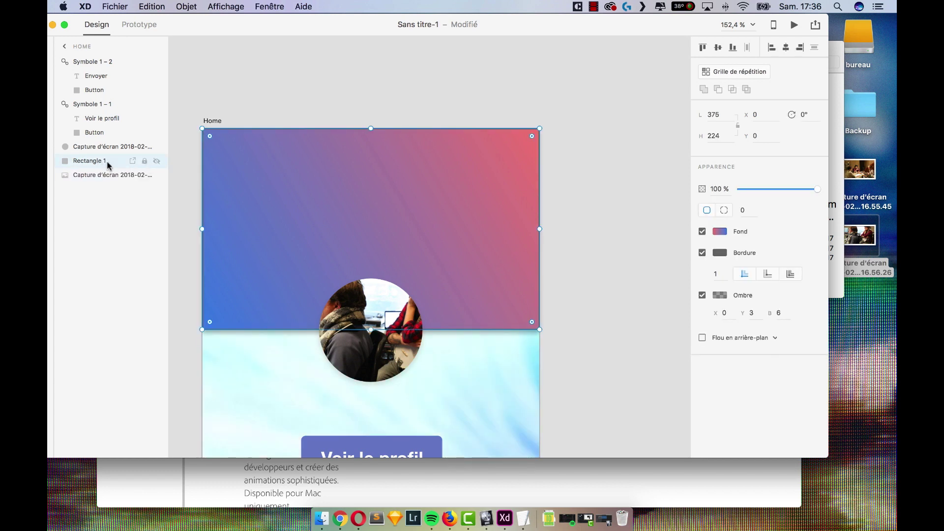
pyautogui.keyDown('shift'); pyautogui.click(98, 175); pyautogui.keyUp('shift')
pyautogui.rightClick(99, 176)
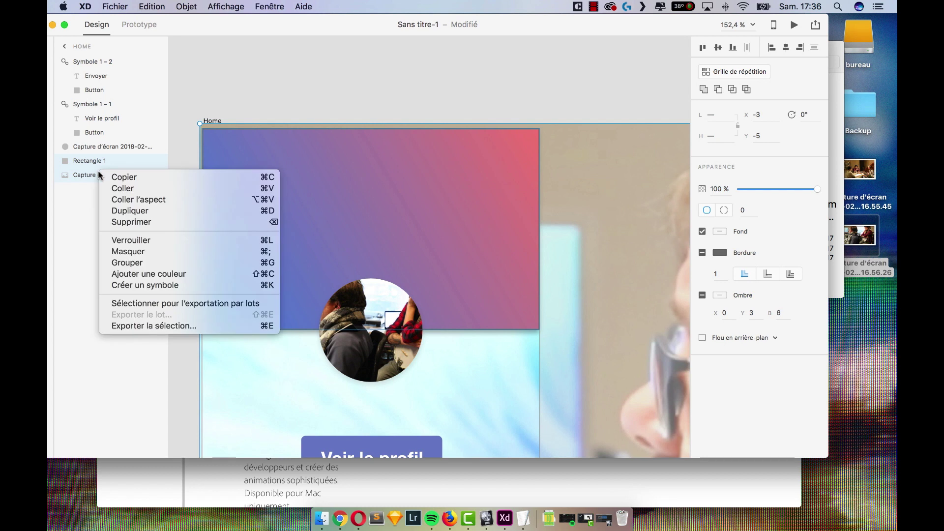
pyautogui.click(147, 252)
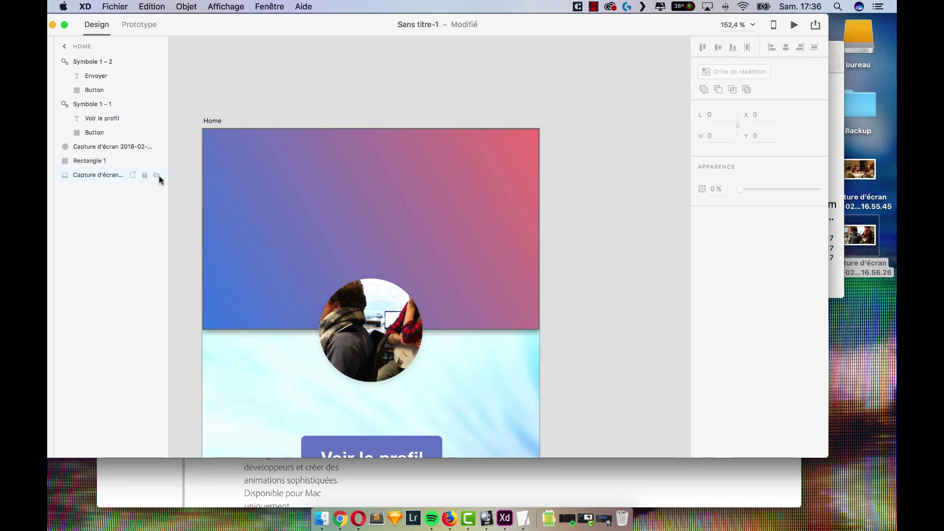
# - Move the photo layer above Rectangle 1 and mask the photo with the rectangle's shape
pyautogui.moveTo(96, 176); pyautogui.dragTo(96, 162)
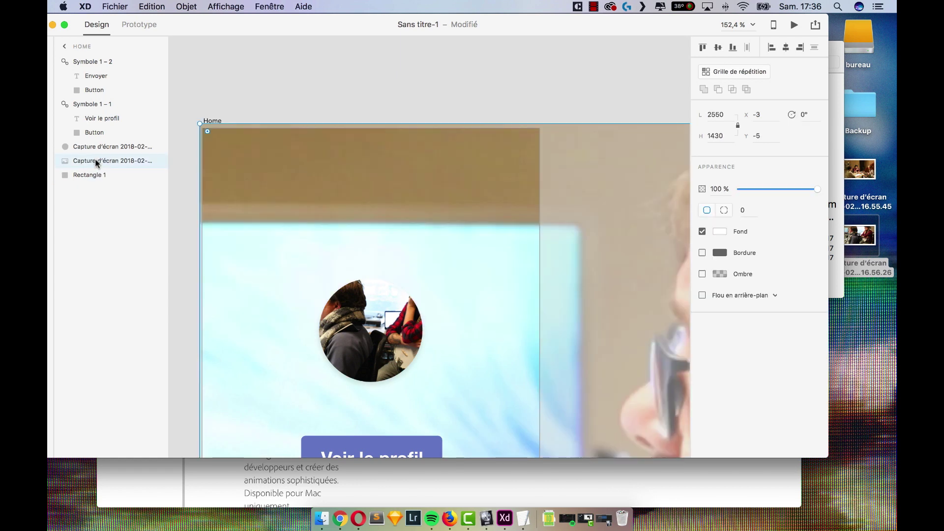
pyautogui.keyDown('shift'); pyautogui.click(87, 175); pyautogui.keyUp('shift')
pyautogui.click(186, 6)
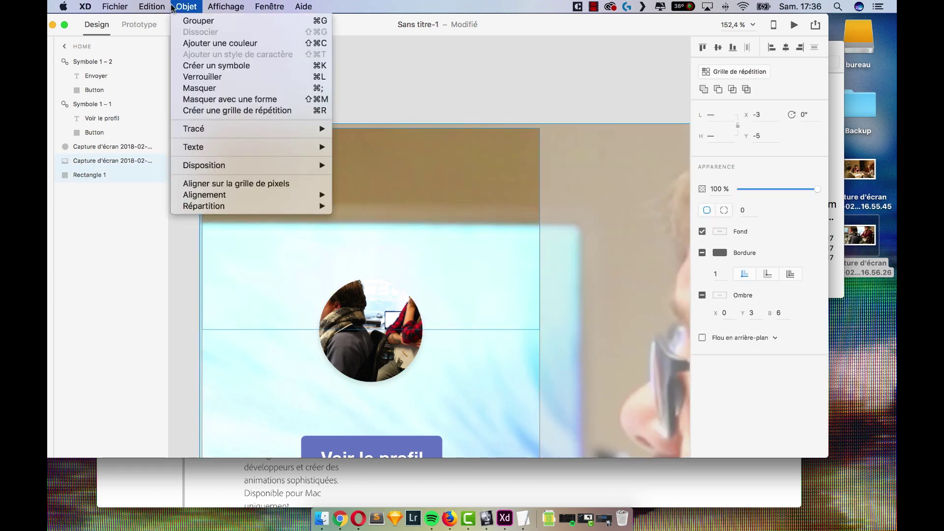
pyautogui.click(231, 99)
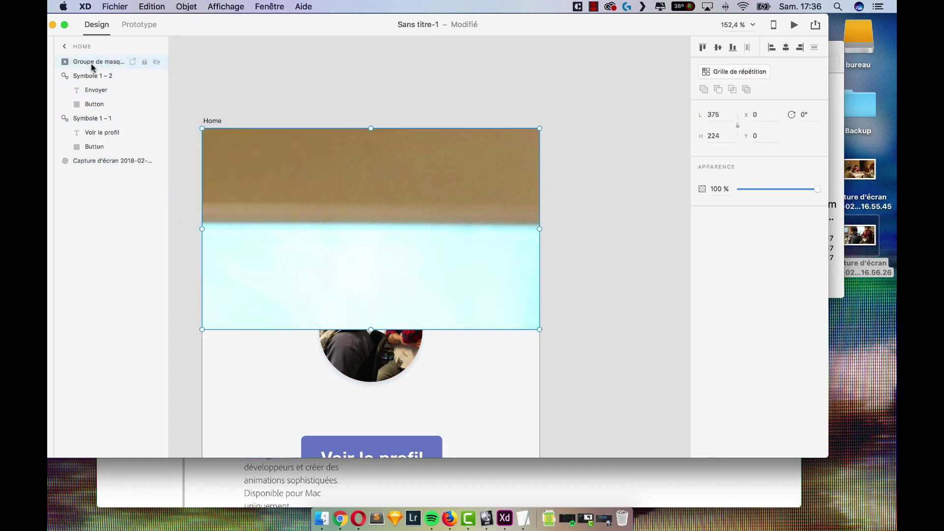
# - Scale the photo inside Home's mask group down to about 464 × 260 so it fits the header
pyautogui.click(65, 61)
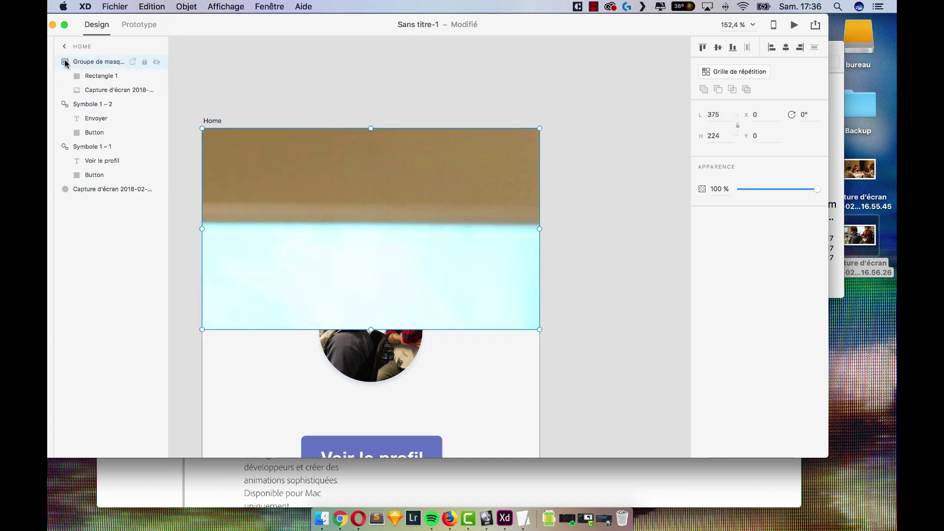
pyautogui.click(109, 91)
pyautogui.scroll(-5, 454, 266)
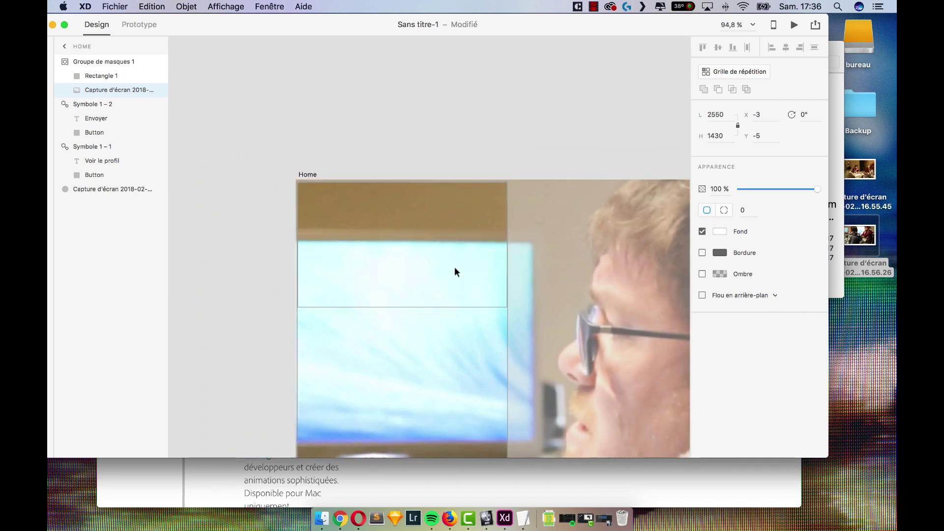
pyautogui.scroll(-4, 454, 266)
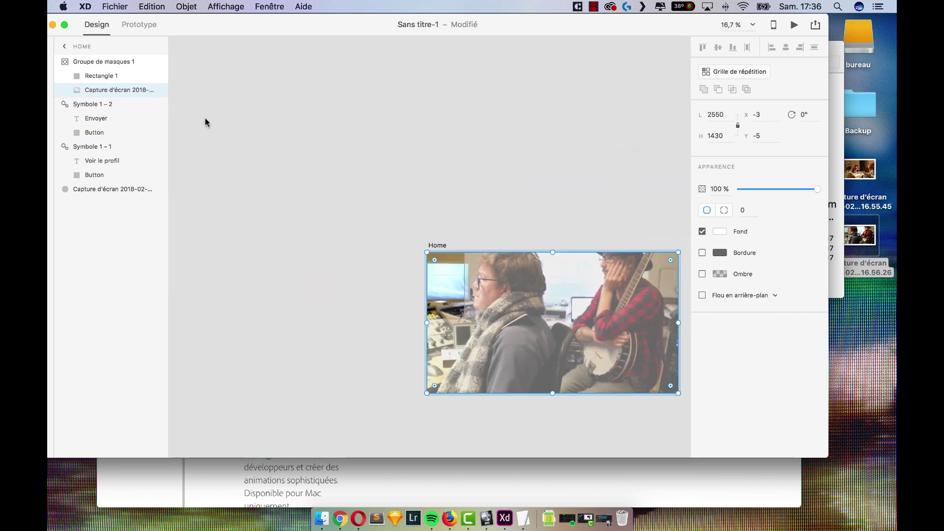
pyautogui.moveTo(678, 393); pyautogui.dragTo(473, 278)
pyautogui.scroll(-1, 430, 263)
pyautogui.scroll(10, 434, 260)
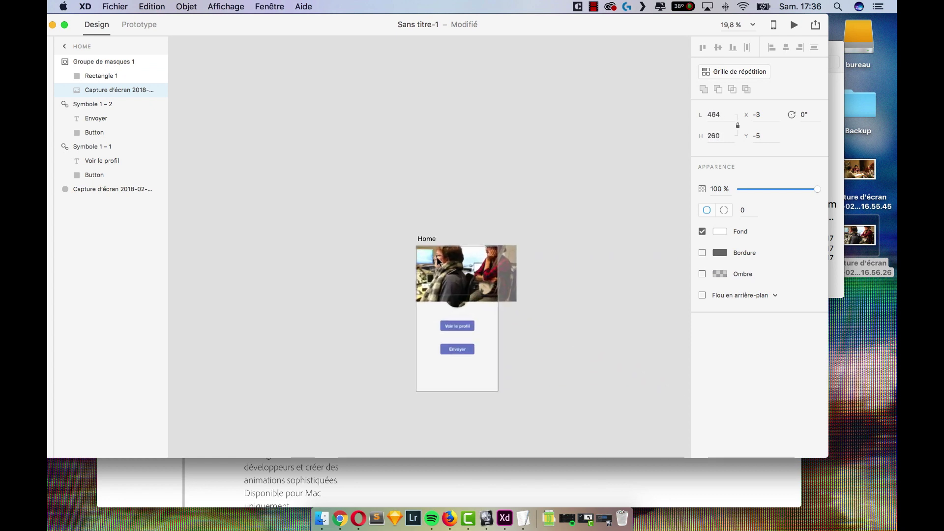
pyautogui.click(288, 221)
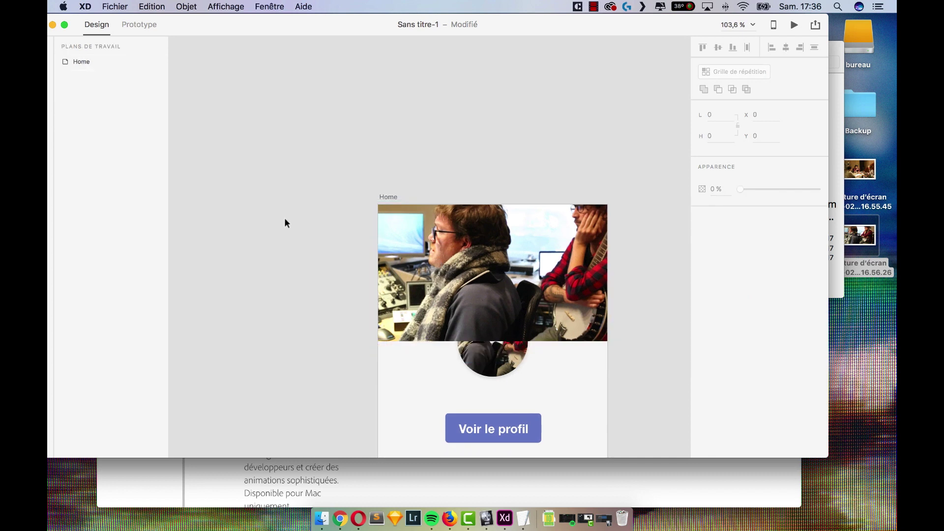
# - Undo the photo's scaling, mask and placement on the Home artboard, back to the plain gradient header
pyautogui.doubleClick(88, 61)
pyautogui.click(310, 133)
pyautogui.press('super+z')
pyautogui.press('super+z')
pyautogui.press('super+z')
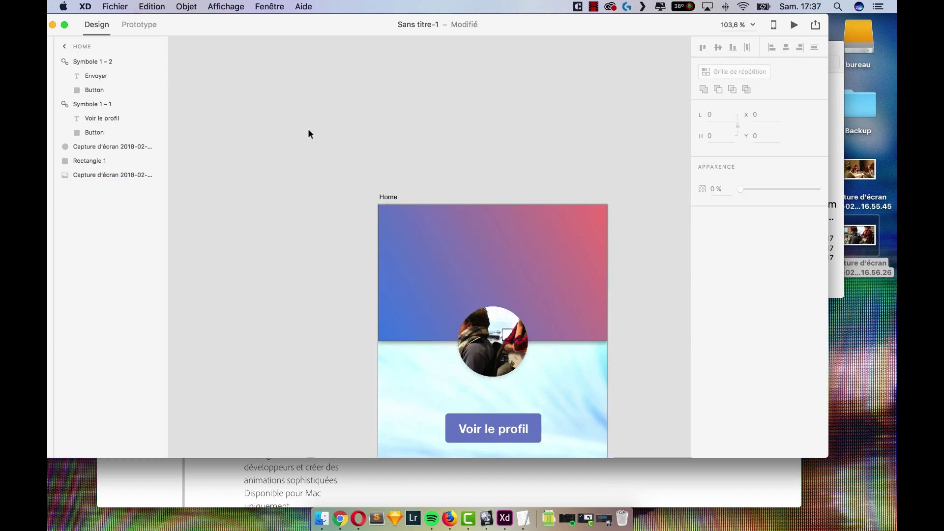
pyautogui.click(111, 175)
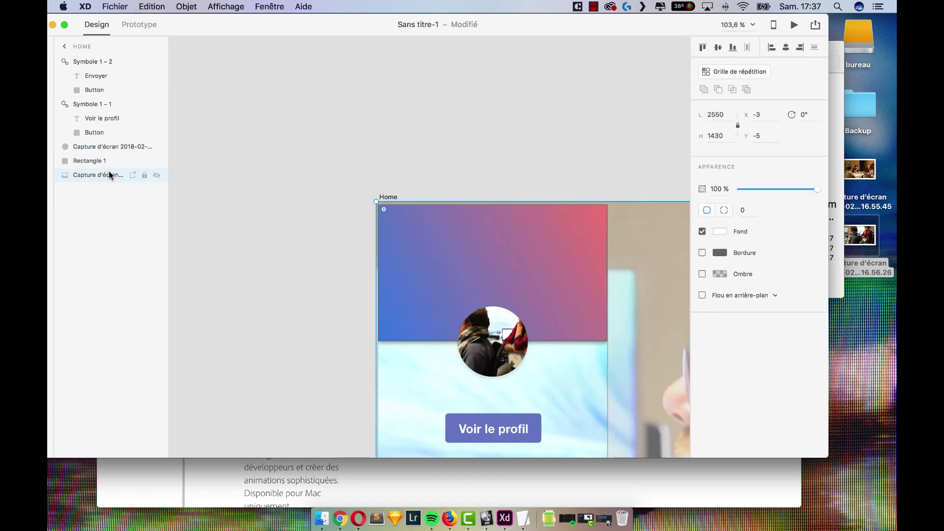
pyautogui.press('super+z')
pyautogui.click(464, 154)
pyautogui.press('super+z')
pyautogui.press('super+z')
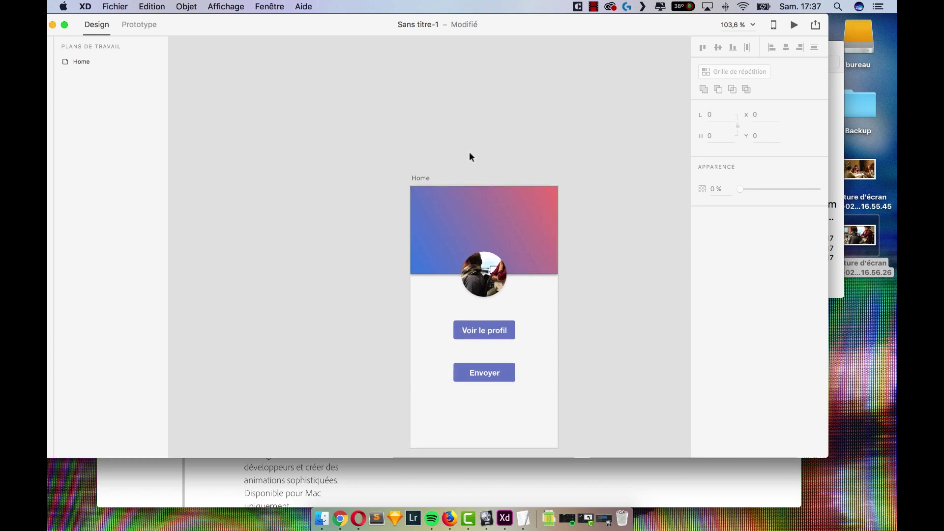
# - Duplicate the Home artboard and delete the Envoyer button and the profile circle from the copy
pyautogui.scroll(-3, 615, 320)
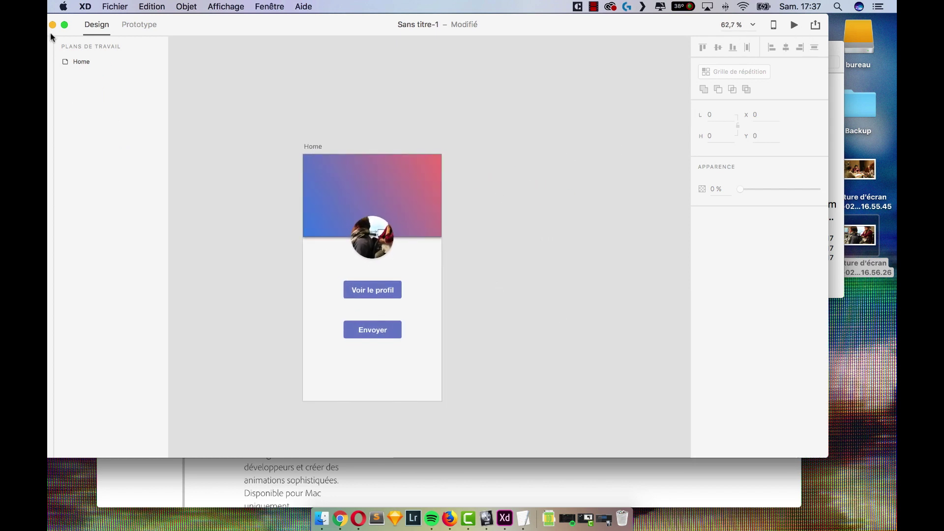
pyautogui.click(84, 63)
pyautogui.press('super+d')
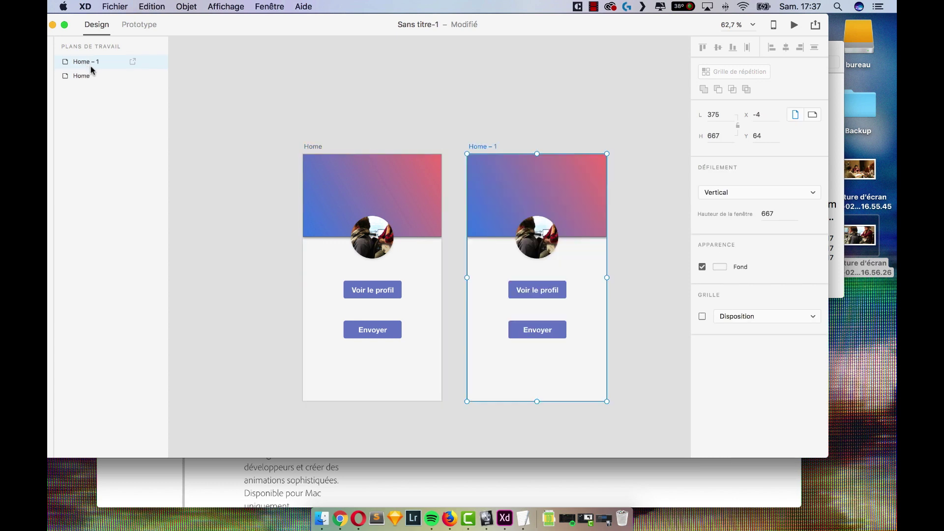
pyautogui.moveTo(575, 353); pyautogui.dragTo(492, 315)
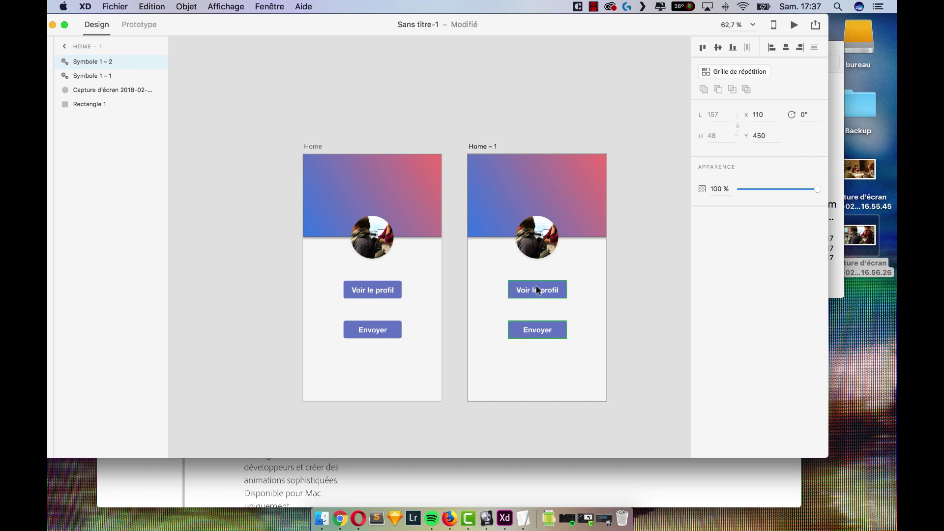
pyautogui.press('BackSpace')
pyautogui.click(550, 229)
pyautogui.press('BackSpace')
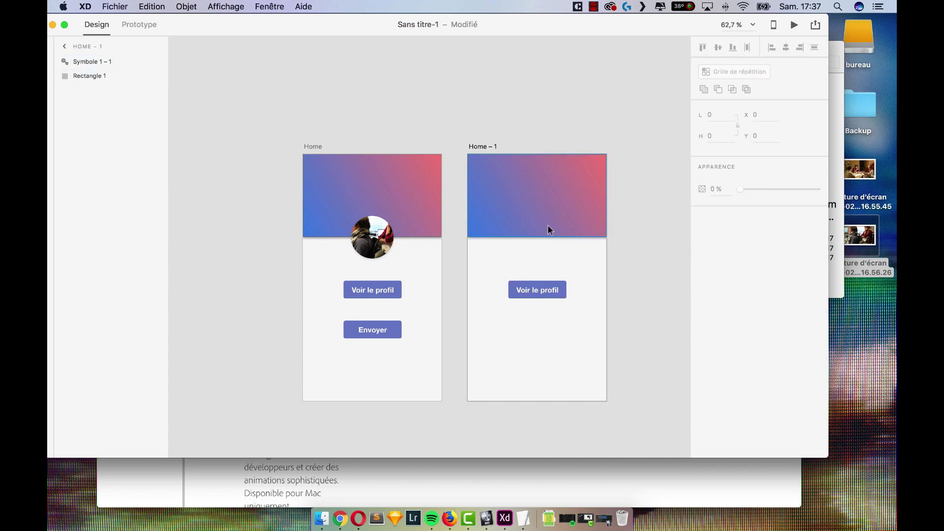
# - Place the desktop screenshot ending in 16.56.26 on Home – 1, 1000 wide, and position it over the header at X -522, Y -258
pyautogui.moveTo(872, 235); pyautogui.dragTo(516, 274)
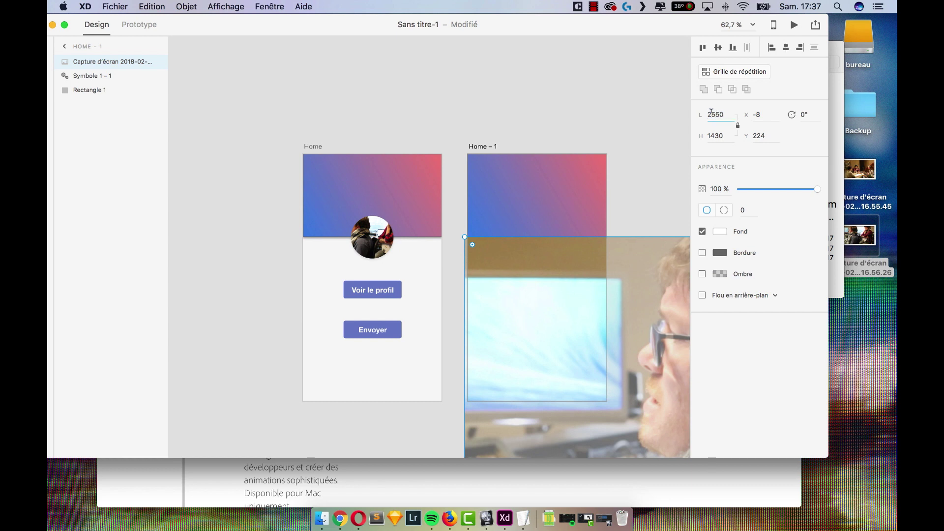
pyautogui.doubleClick(716, 114)
pyautogui.write('1000')
pyautogui.press('Return')
pyautogui.moveTo(555, 295); pyautogui.dragTo(377, 127)
# - Layer the photo directly above Rectangle 1 on Home – 1 and mask it with the rectangle's shape
pyautogui.moveTo(90, 64); pyautogui.dragTo(87, 89)
pyautogui.keyDown('shift'); pyautogui.click(88, 89); pyautogui.keyUp('shift')
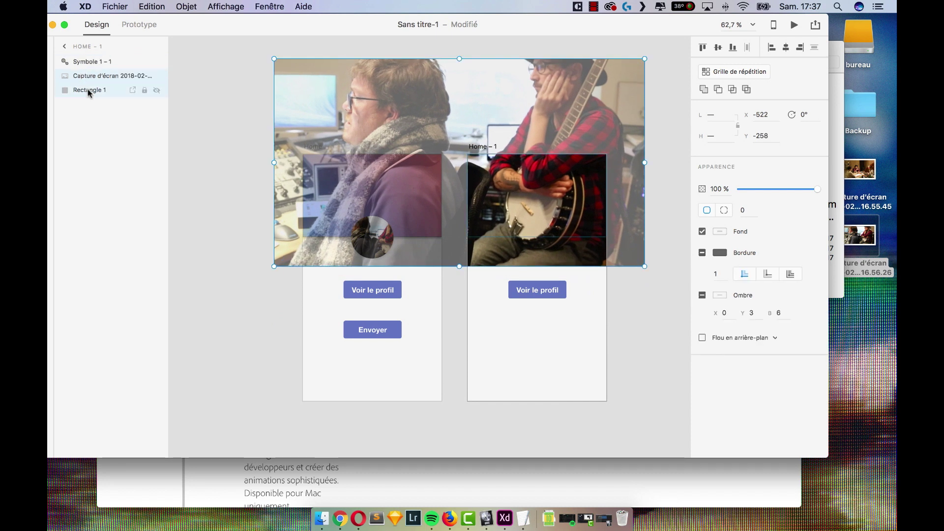
pyautogui.click(184, 6)
pyautogui.click(231, 98)
pyautogui.click(650, 264)
pyautogui.click(553, 192)
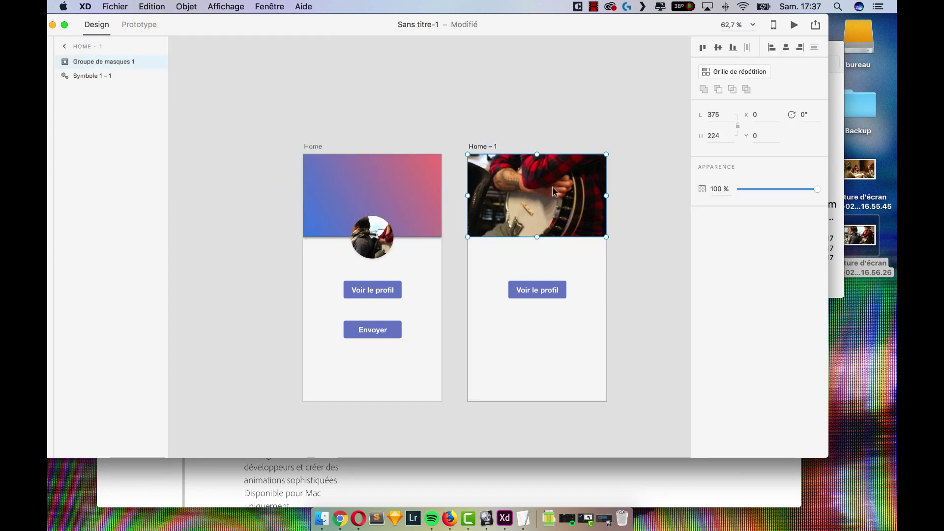
# - Draw a 375 × 224 rectangle without a border over the masked header photo on Home – 1
pyautogui.click(64, 62)
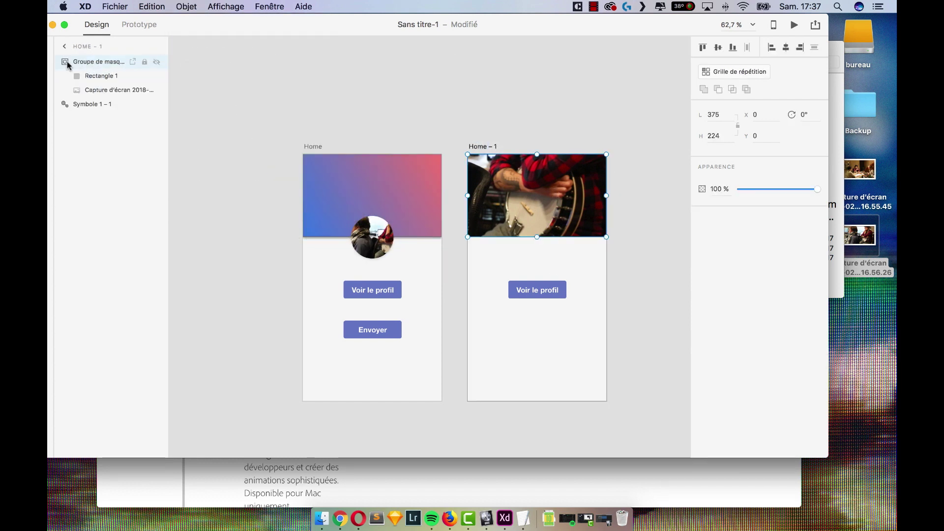
pyautogui.click(93, 79)
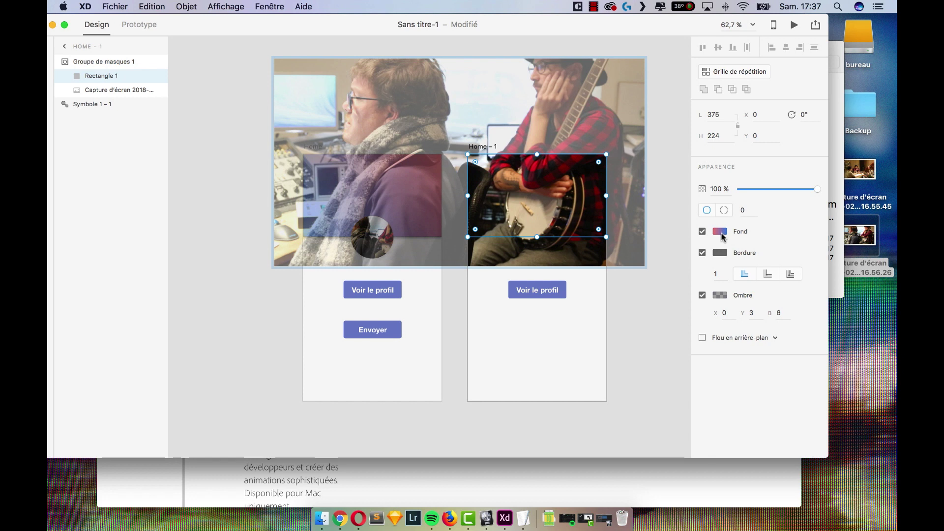
pyautogui.click(664, 197)
pyautogui.press('r')
pyautogui.moveTo(467, 154); pyautogui.dragTo(609, 237)
pyautogui.click(702, 252)
# - Give the overlay rectangle a linear gradient fill running from the header's bottom edge up to its top edge
pyautogui.click(719, 232)
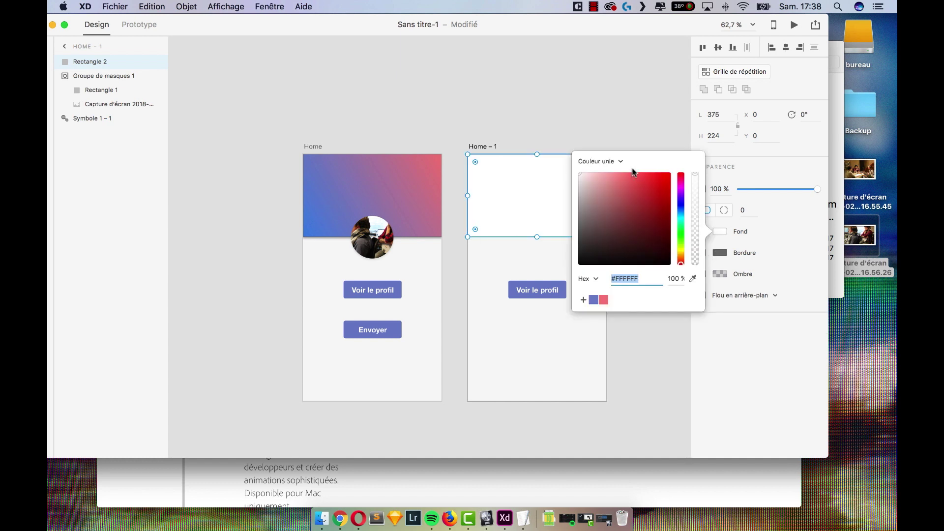
pyautogui.click(610, 161)
pyautogui.click(608, 169)
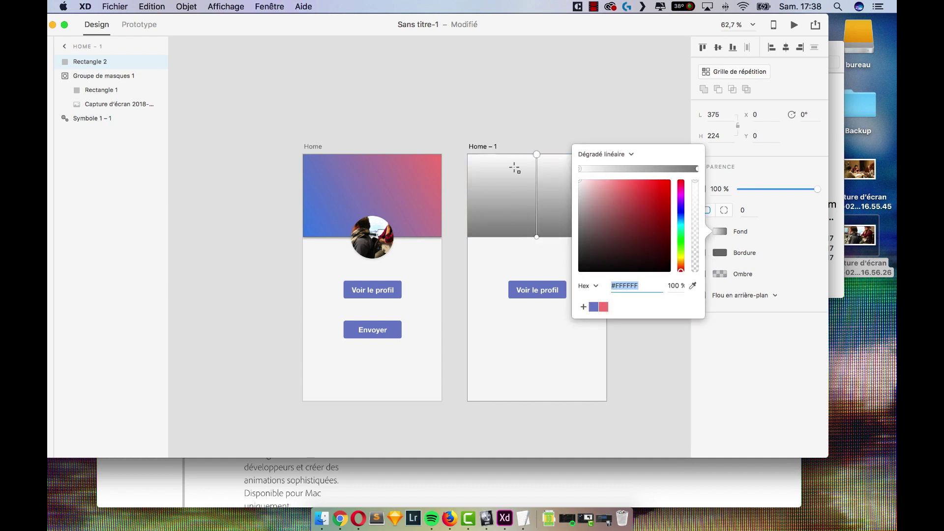
pyautogui.moveTo(533, 235)
pyautogui.mouseDown()
pyautogui.moveTo(550, 223)
pyautogui.moveTo(545, 140)
pyautogui.moveTo(536, 170)
pyautogui.moveTo(540, 237)
pyautogui.mouseUp()
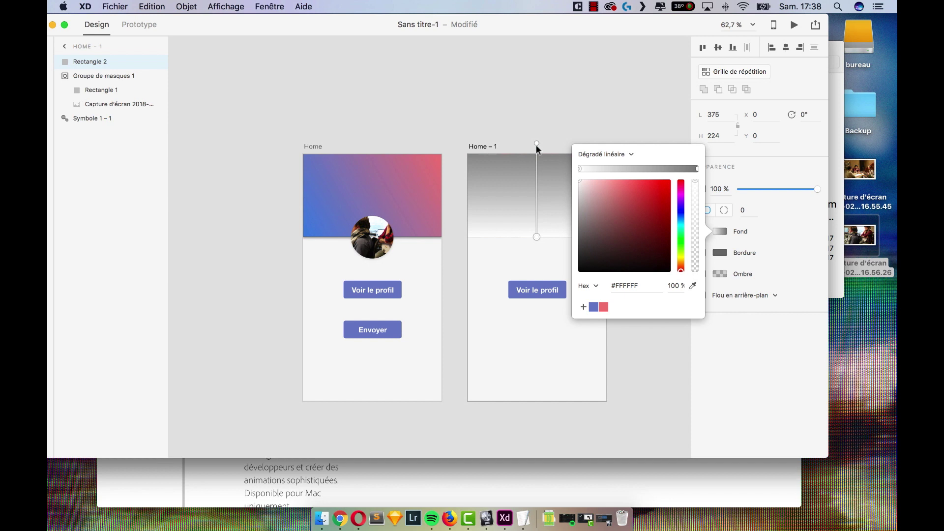
pyautogui.moveTo(536, 143); pyautogui.dragTo(536, 150)
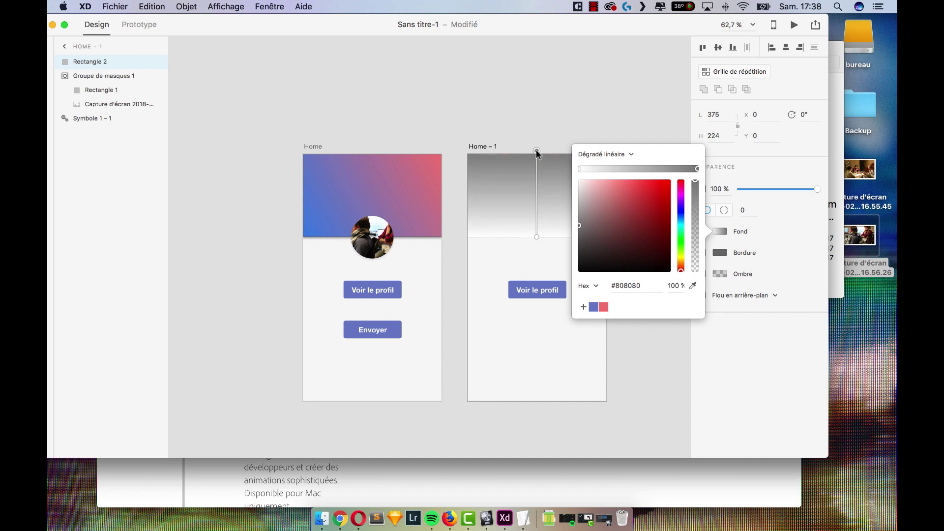
# - Make the gradient's lower stop fully transparent and the upper stop #000000 with slightly reduced opacity
pyautogui.click(579, 168)
pyautogui.moveTo(696, 185); pyautogui.dragTo(696, 341)
pyautogui.click(697, 169)
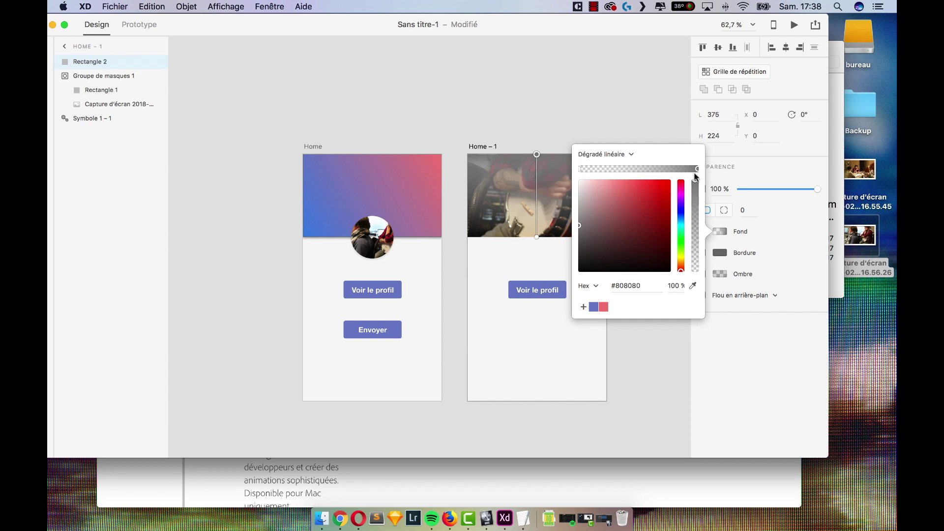
pyautogui.moveTo(589, 227); pyautogui.dragTo(563, 322)
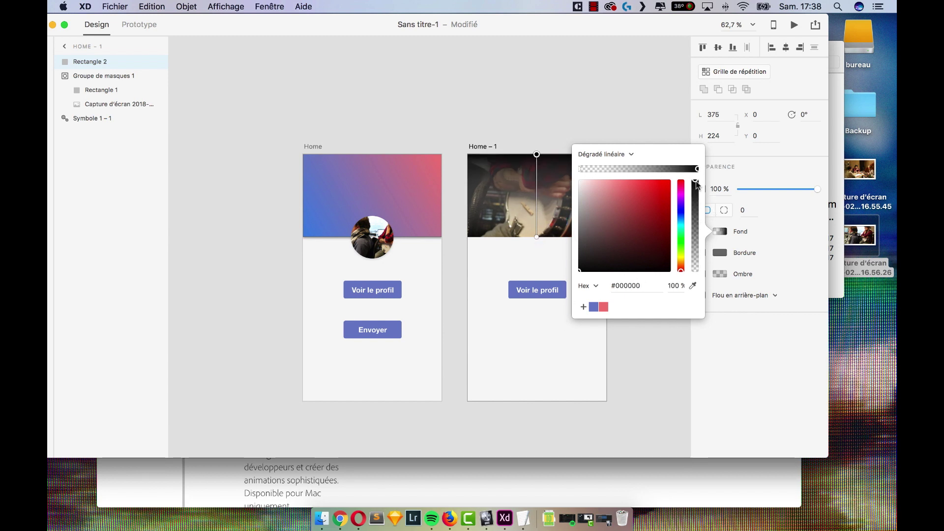
pyautogui.moveTo(698, 189); pyautogui.dragTo(697, 212)
pyautogui.click(575, 65)
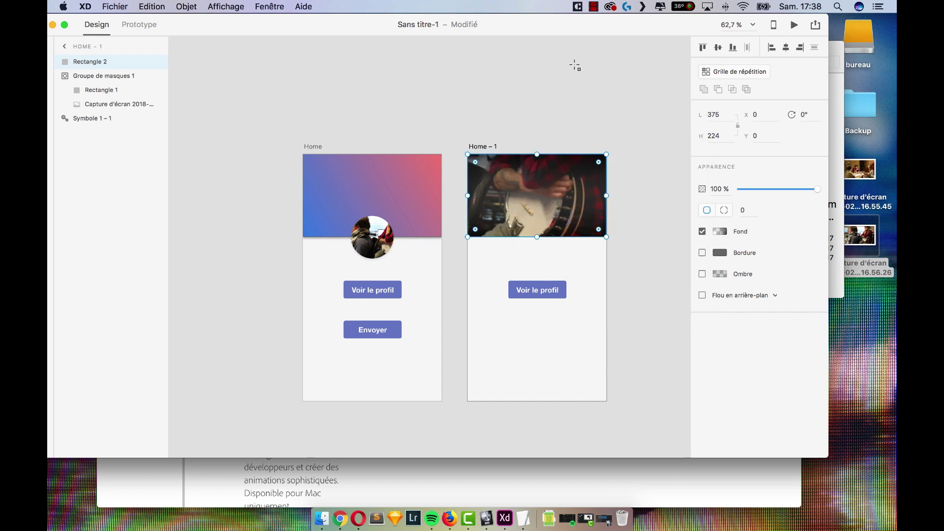
# - Rename the Home – 1 artboard as profil
pyautogui.click(66, 47)
pyautogui.doubleClick(84, 61)
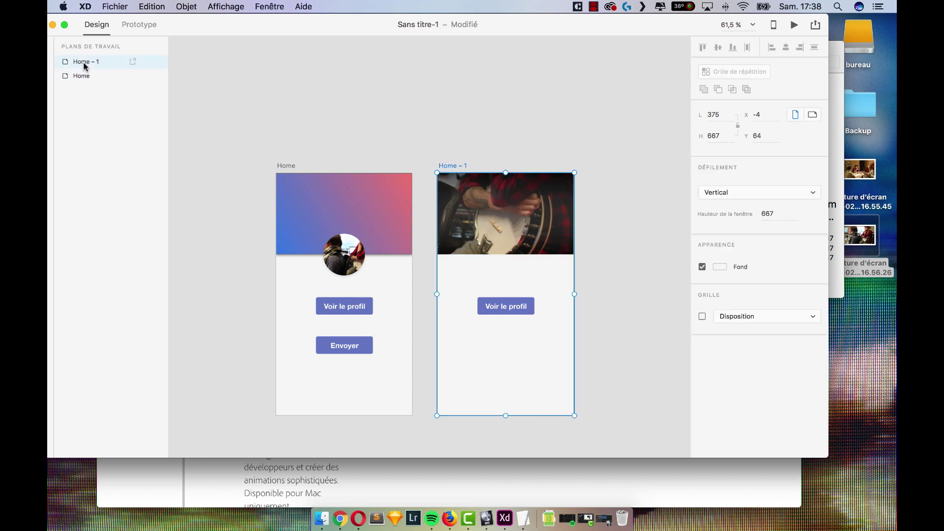
pyautogui.write('profil')
pyautogui.moveTo(200, 29); pyautogui.dragTo(244, 28)
pyautogui.click(421, 123)
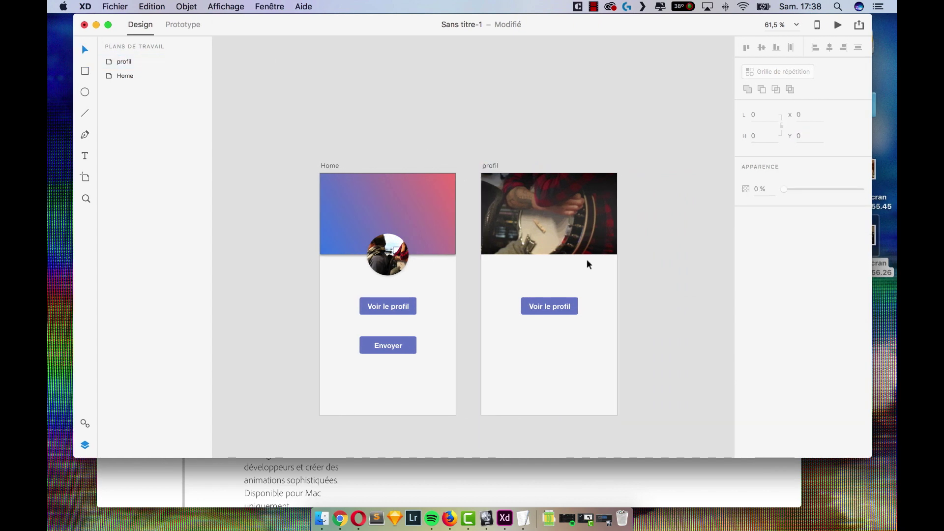
# - Delete the Voir le profil button from the profil artboard
pyautogui.click(562, 313)
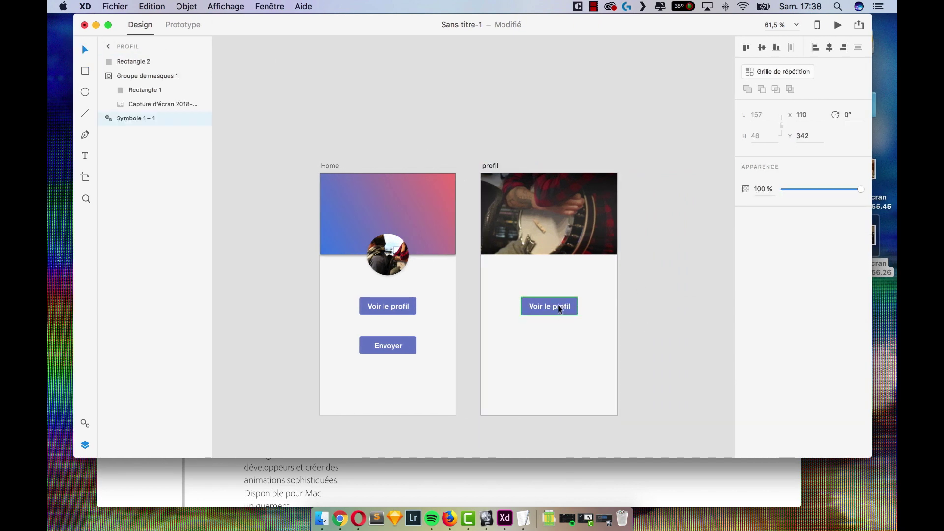
pyautogui.press('Delete')
pyautogui.click(652, 301)
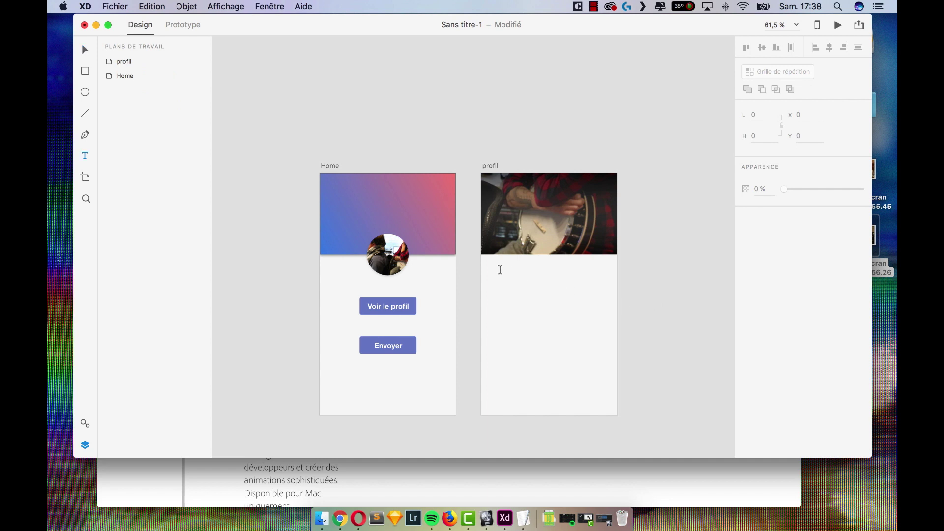
# - Add the left-aligned text "Titre de mon profil" below the header photo on the profil artboard
pyautogui.click(497, 272)
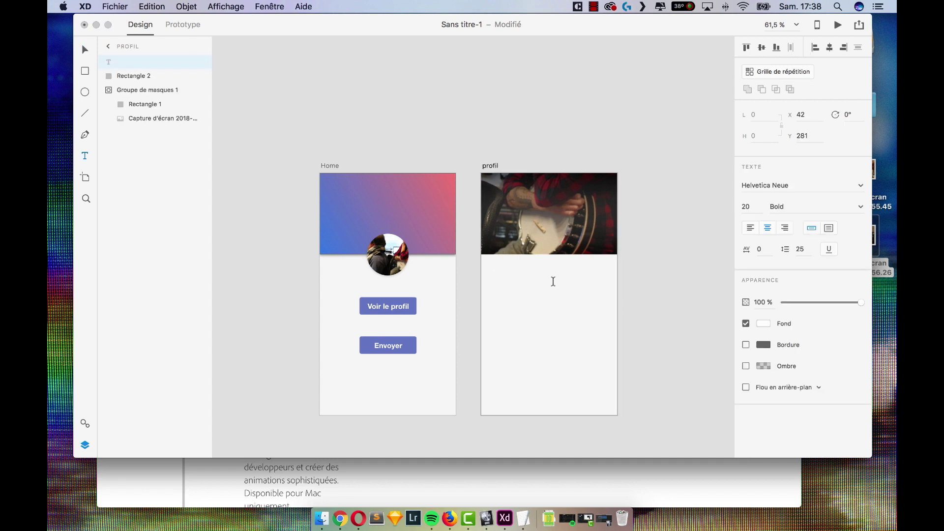
pyautogui.press('super+a')
pyautogui.press('BackSpace')
pyautogui.press('super+a')
pyautogui.click(749, 228)
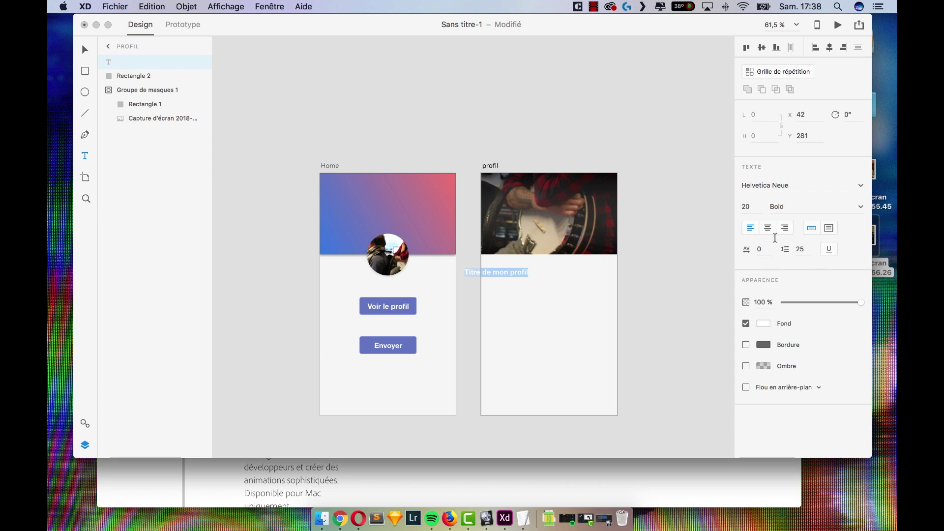
# - Fill the title text with the saved colour #F27B7B and move it to X 24, Y 262
pyautogui.click(764, 326)
pyautogui.moveTo(669, 308); pyautogui.dragTo(596, 319)
pyautogui.click(638, 385)
pyautogui.click(648, 384)
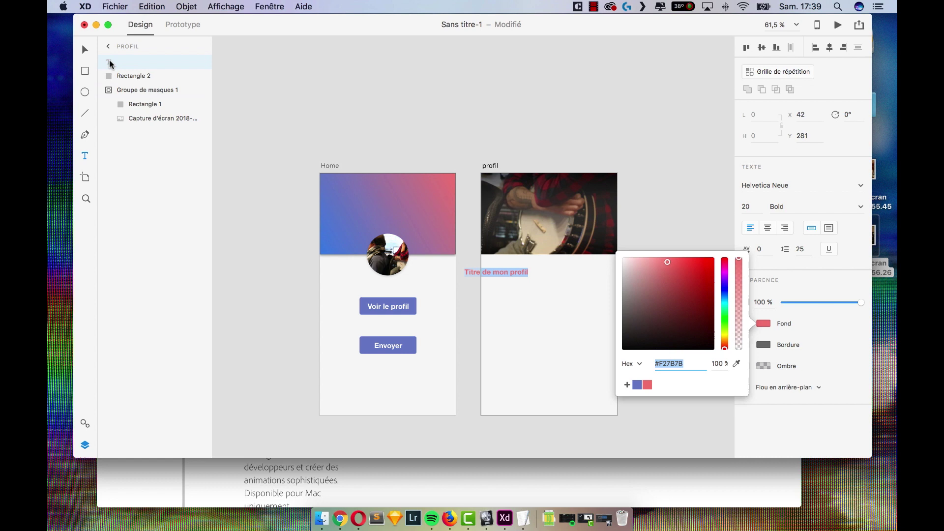
pyautogui.press('Escape')
pyautogui.press('Escape')
pyautogui.click(502, 291)
pyautogui.moveTo(510, 272); pyautogui.dragTo(532, 277)
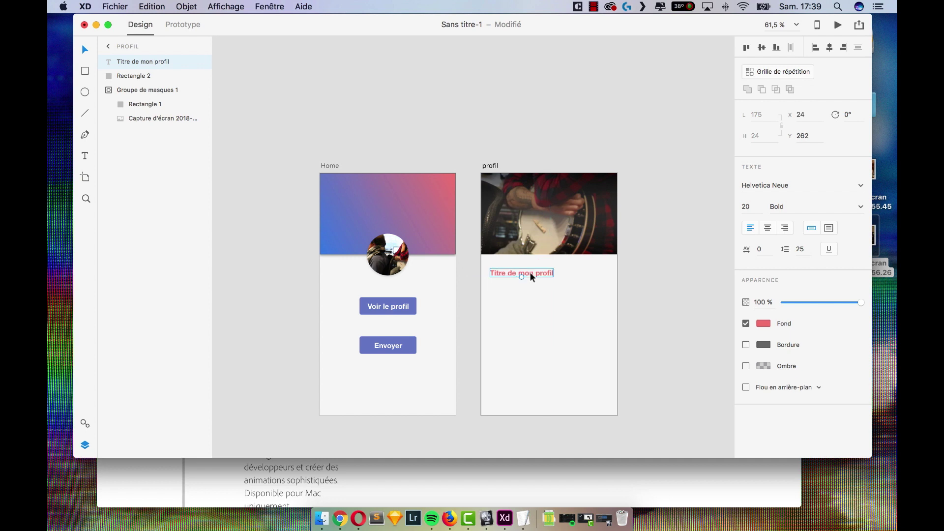
# - Save the title's text formatting as a character style and show the document's assets
pyautogui.rightClick(531, 276)
pyautogui.click(628, 387)
pyautogui.click(84, 423)
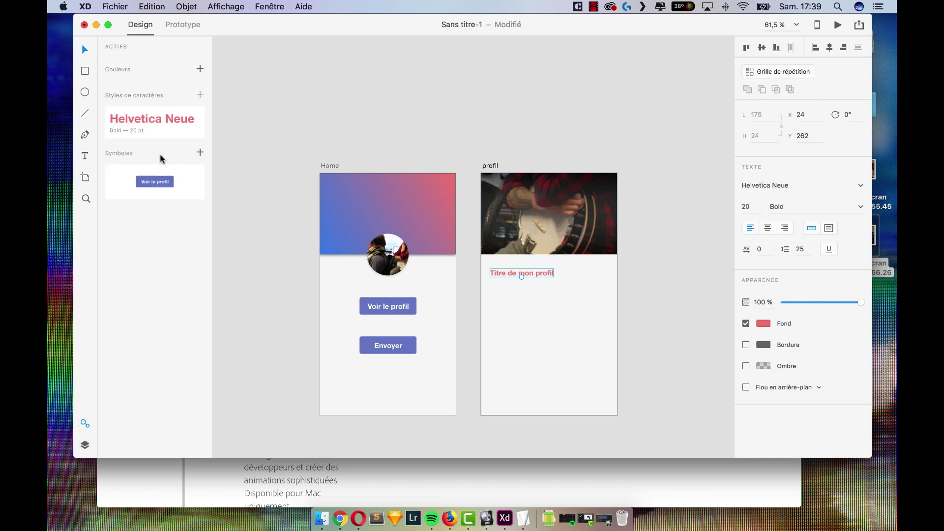
# - Examine the editable settings of the saved Helvetica Neue character style and close them without changing anything
pyautogui.click(168, 119)
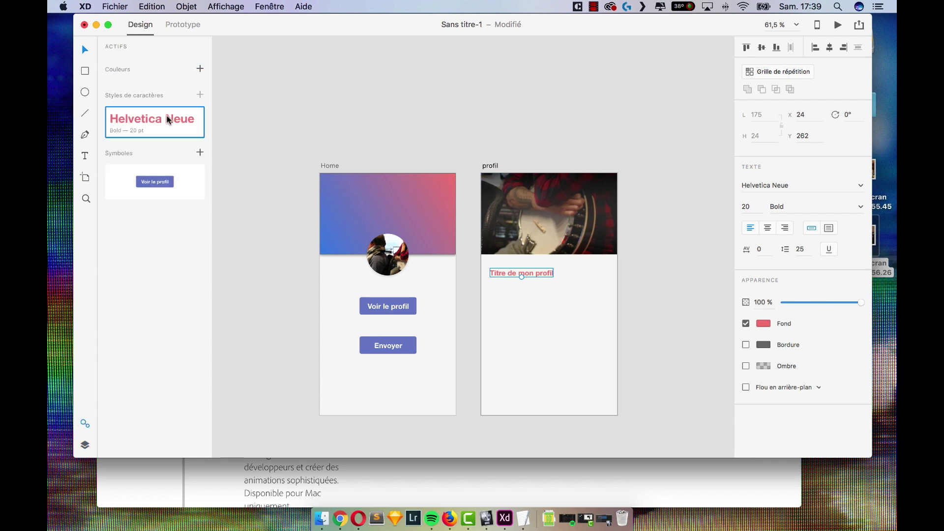
pyautogui.rightClick(142, 119)
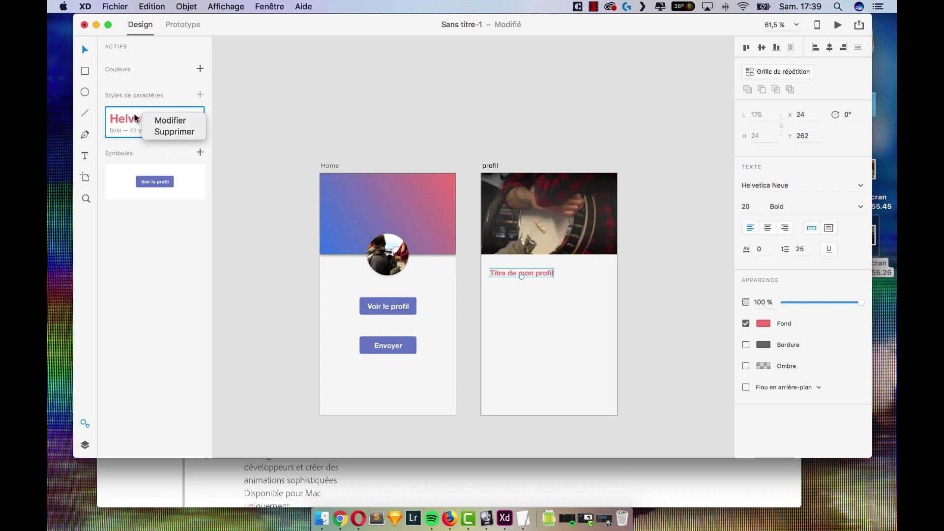
pyautogui.click(167, 120)
pyautogui.click(270, 38)
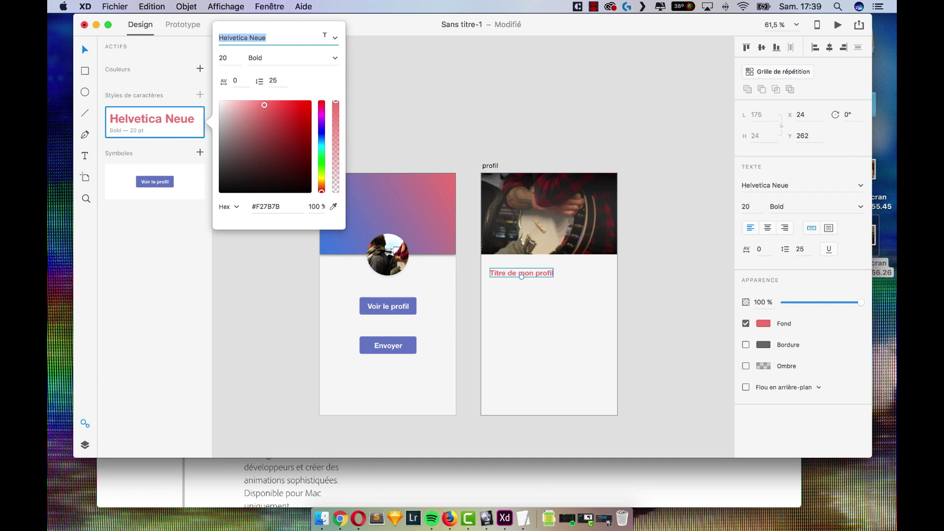
pyautogui.click(442, 51)
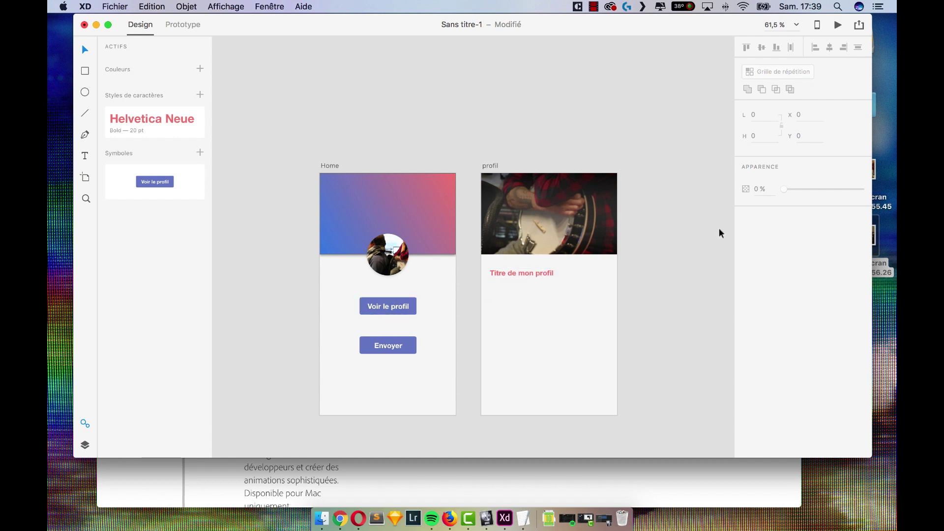
# - Duplicate the title twice below the original and try the font Hiragino Kaku Gothic Pro W6 in the character style
pyautogui.moveTo(511, 282); pyautogui.dragTo(521, 358)
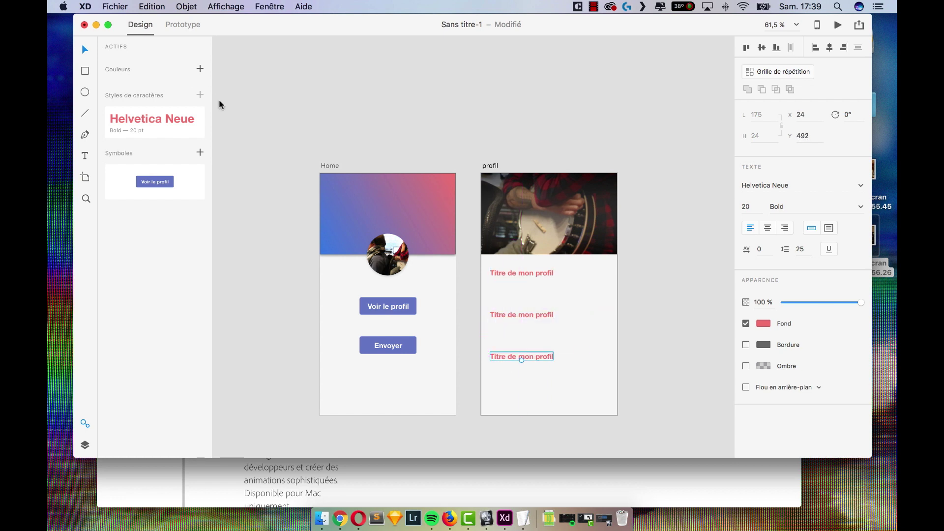
pyautogui.rightClick(126, 118)
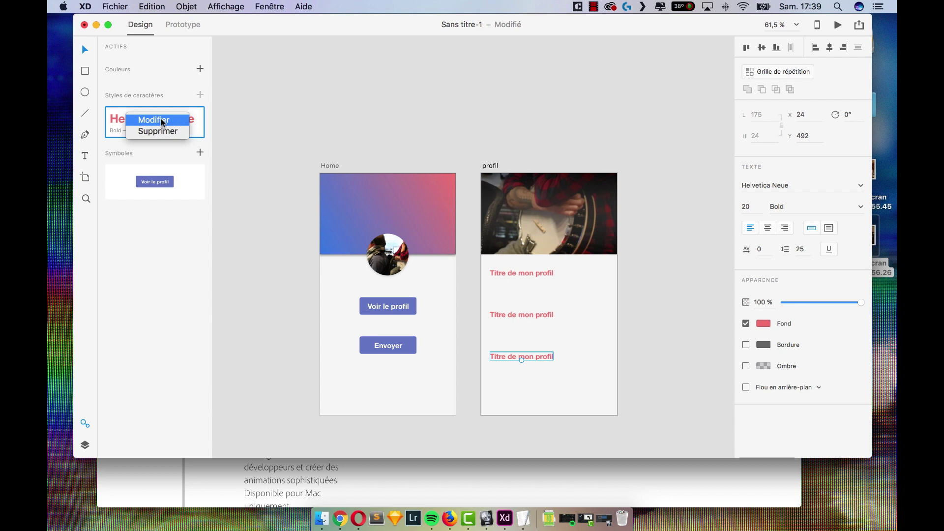
pyautogui.click(147, 121)
pyautogui.click(327, 38)
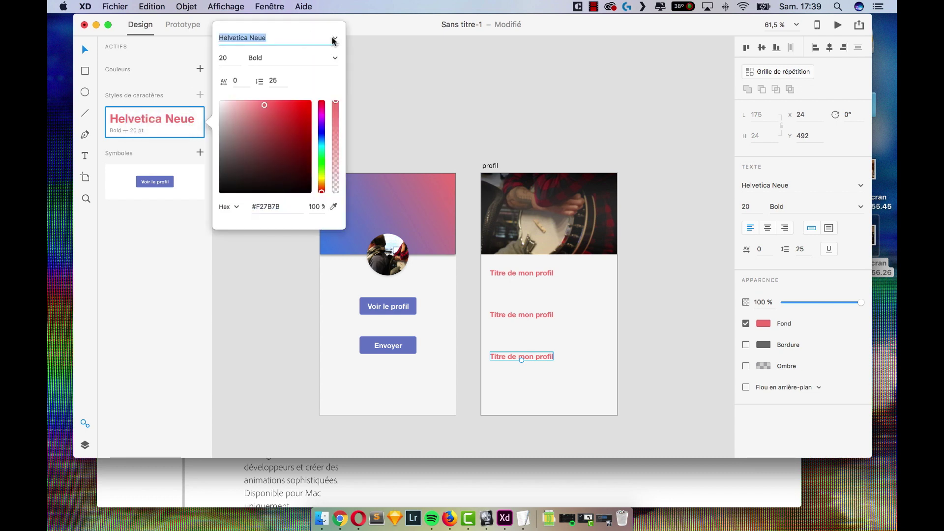
pyautogui.click(335, 38)
pyautogui.click(295, 82)
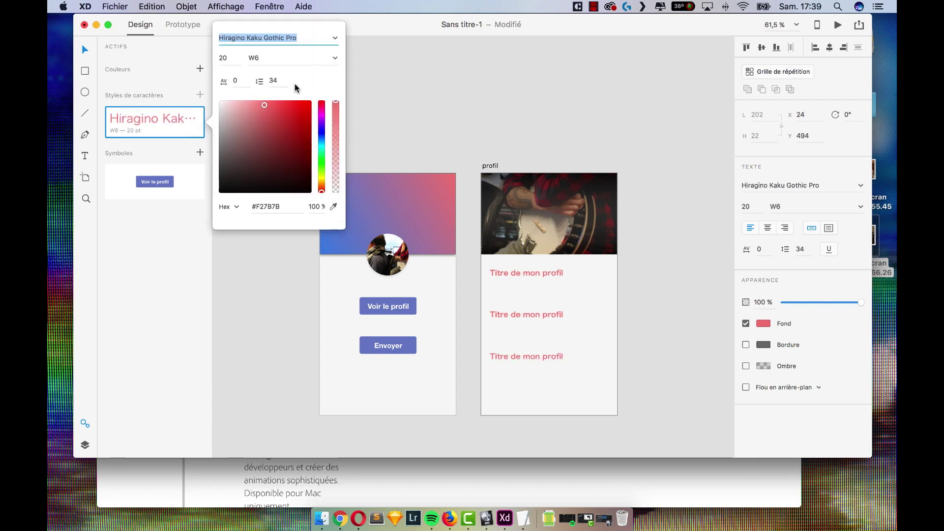
# - Undo the character style's font change and delete the two lower copies of the title
pyautogui.press('super+z')
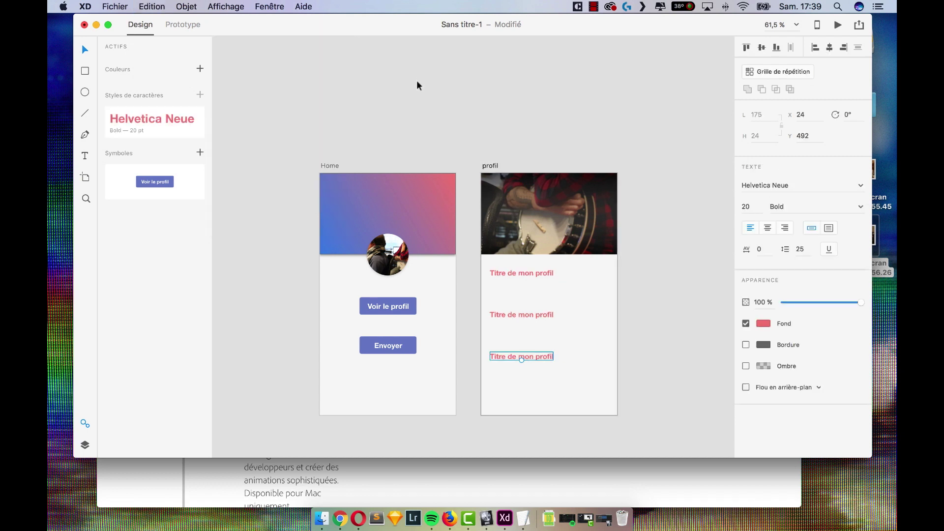
pyautogui.keyDown('shift'); pyautogui.click(542, 317); pyautogui.keyUp('shift')
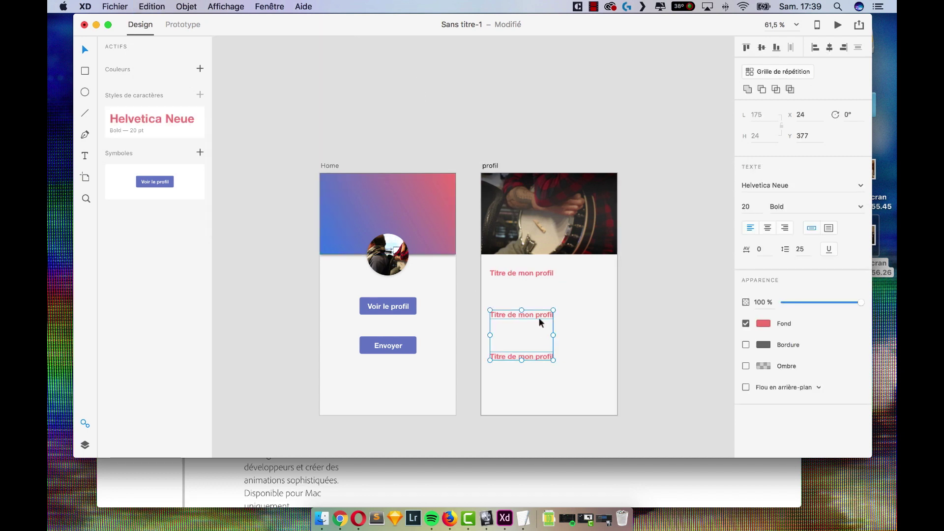
pyautogui.press('Delete')
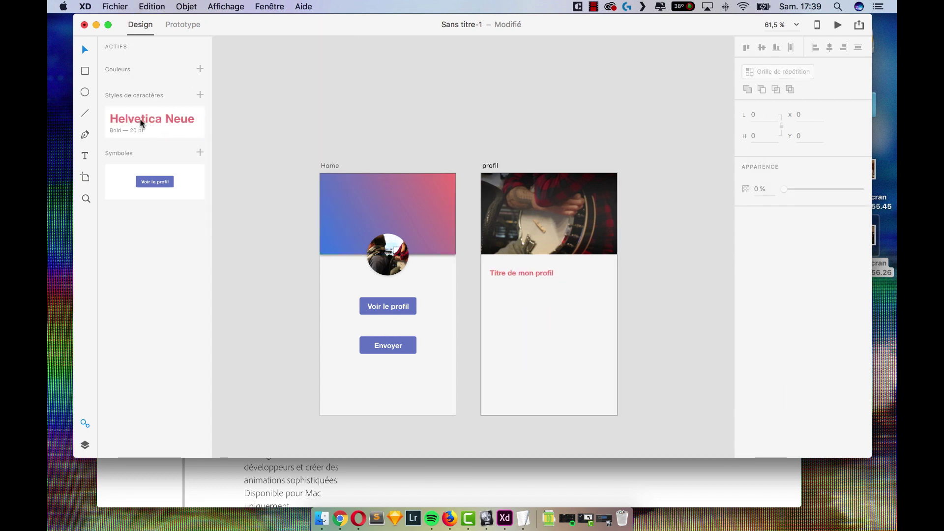
# - Draw an area text box about 317 × 186 below the title at about X 24, Y 325
pyautogui.moveTo(121, 124)
pyautogui.press('t')
pyautogui.click(491, 287)
pyautogui.moveTo(490, 292); pyautogui.dragTo(605, 360)
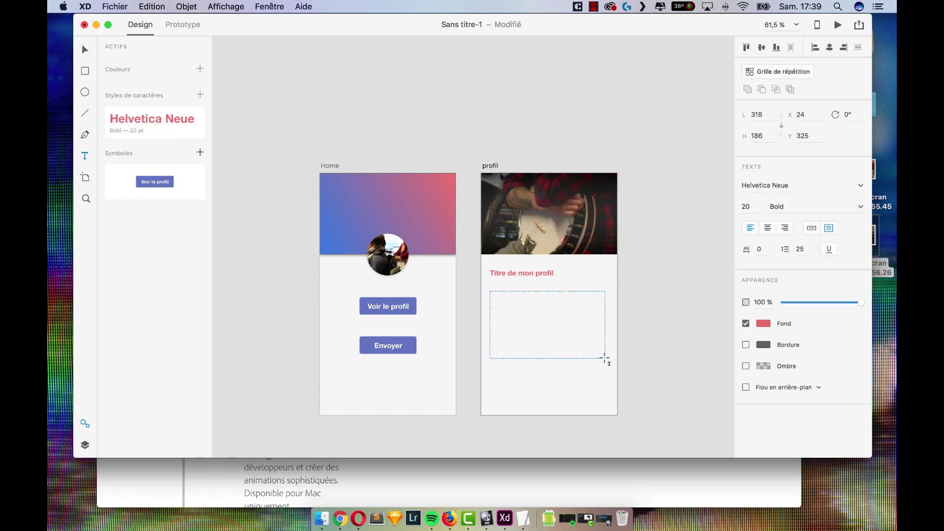
pyautogui.click(152, 6)
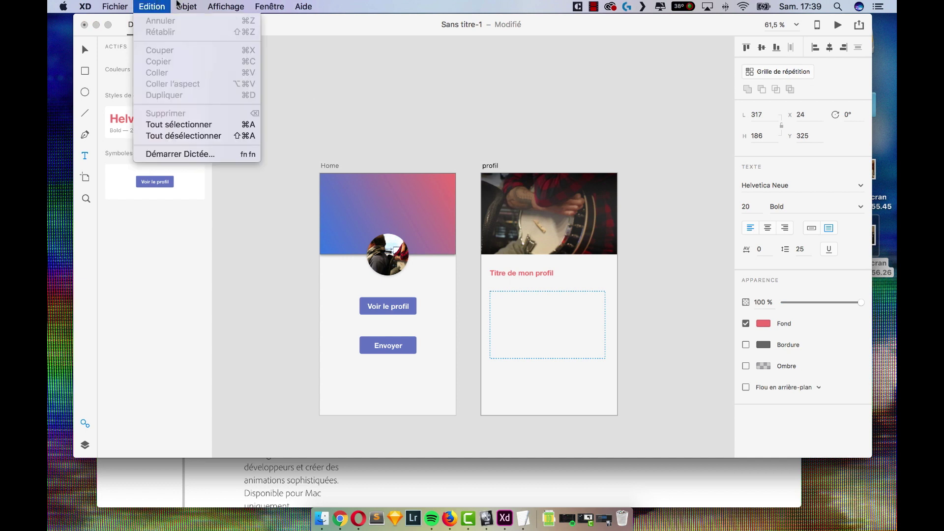
pyautogui.moveTo(211, 5)
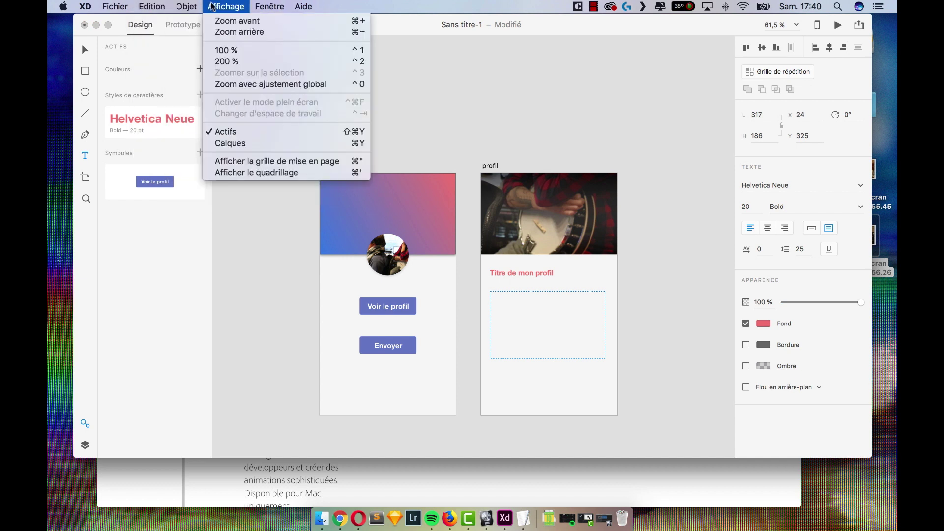
pyautogui.click(347, 7)
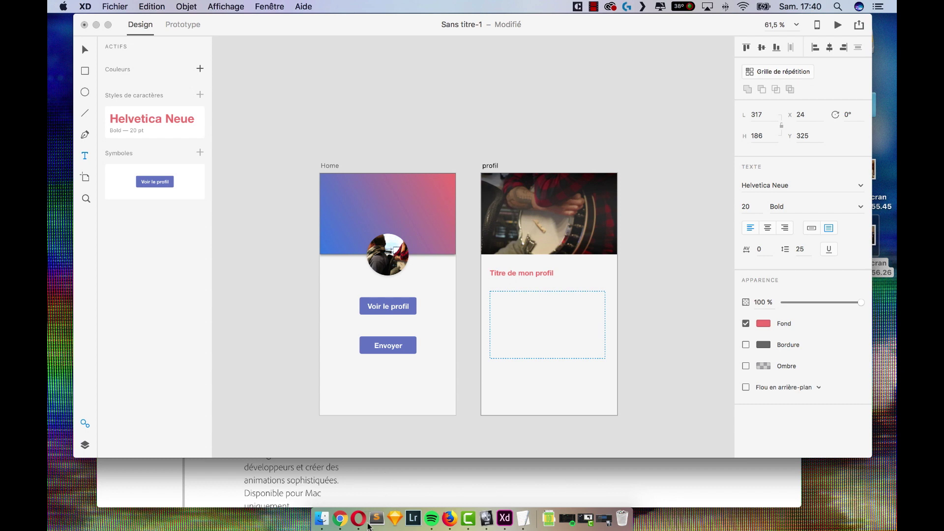
# - Switch to Chrome, search for lorem ipsum in a new tab and open the fr.lipsum.com generator site
pyautogui.click(346, 523)
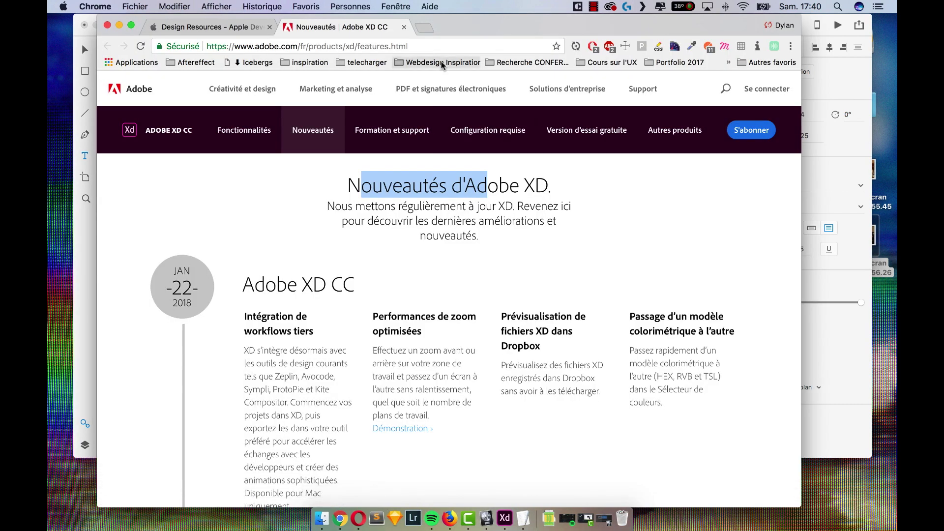
pyautogui.press('super+t')
pyautogui.write('lorem')
pyautogui.press('Down')
pyautogui.press('Return')
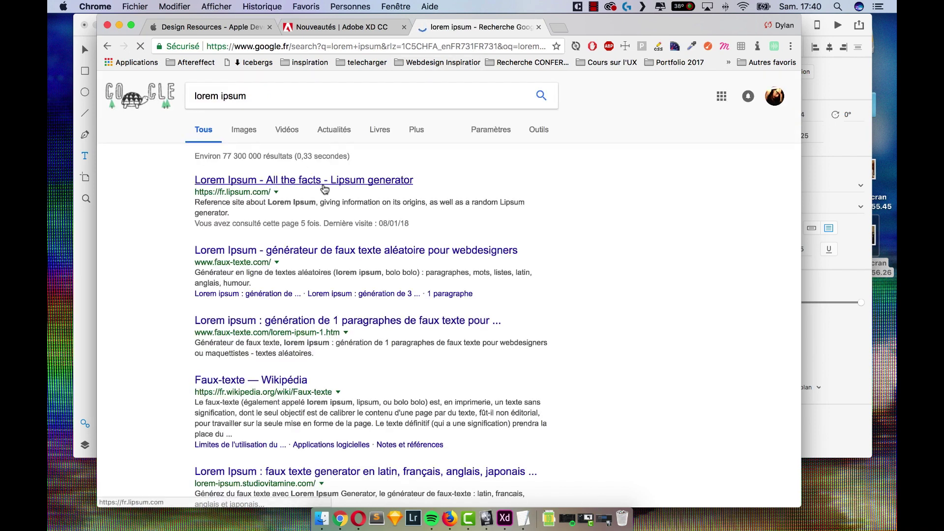
pyautogui.click(291, 185)
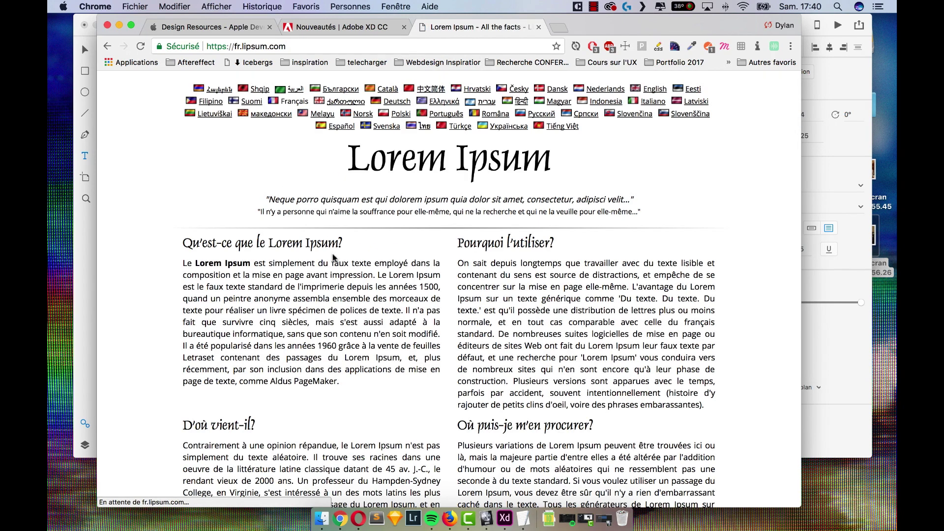
# - Generate five paragraphs of placeholder text starting with "Lorem ipsum dolor sit amet..."
pyautogui.scroll(-5, 331, 257)
pyautogui.scroll(-5, 331, 257)
pyautogui.click(590, 162)
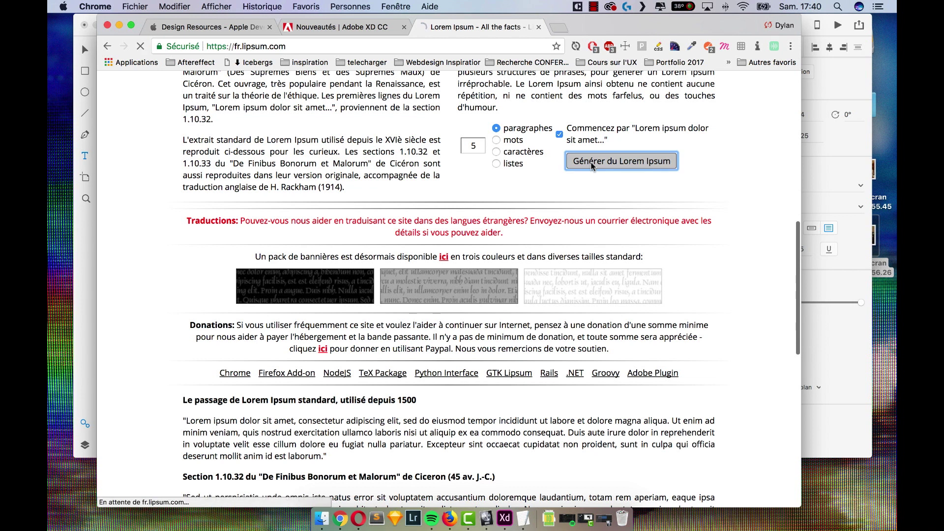
# - Copy the first generated lorem ipsum paragraph, switch to Adobe XD and paste it into the empty text box on the profil artboard
pyautogui.moveTo(653, 278); pyautogui.dragTo(165, 246)
pyautogui.press('super+c')
pyautogui.press('super+Tab')
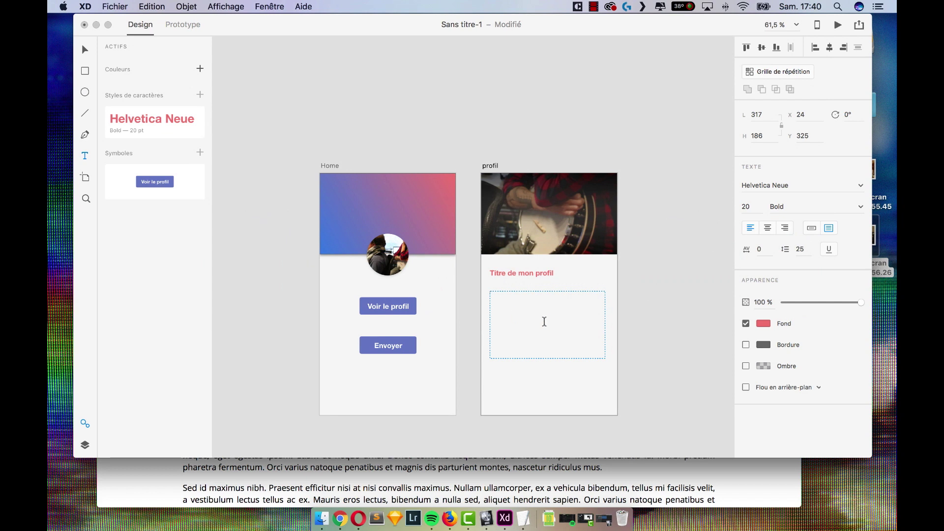
pyautogui.press('super+v')
# - Set the pasted paragraph to Regular weight with a dark grey #383838 fill and save that colour as a swatch
pyautogui.press('super+a')
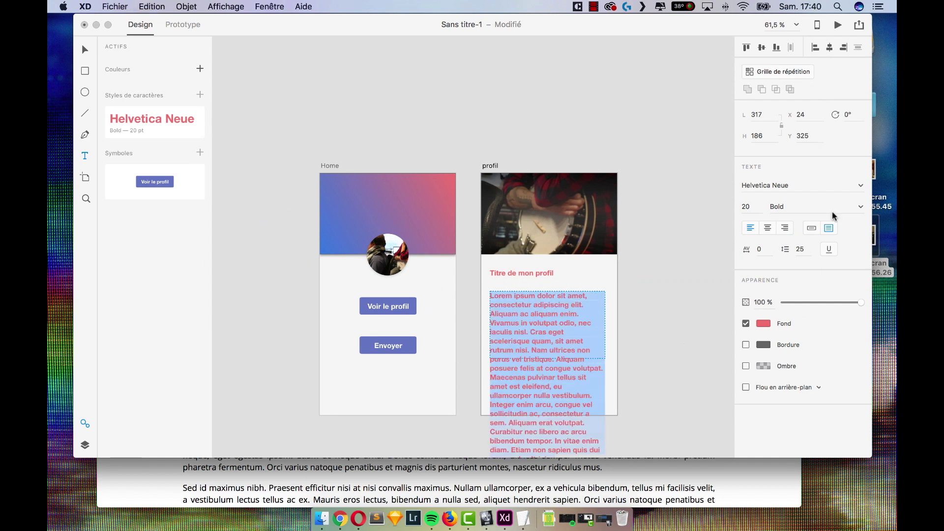
pyautogui.click(856, 209)
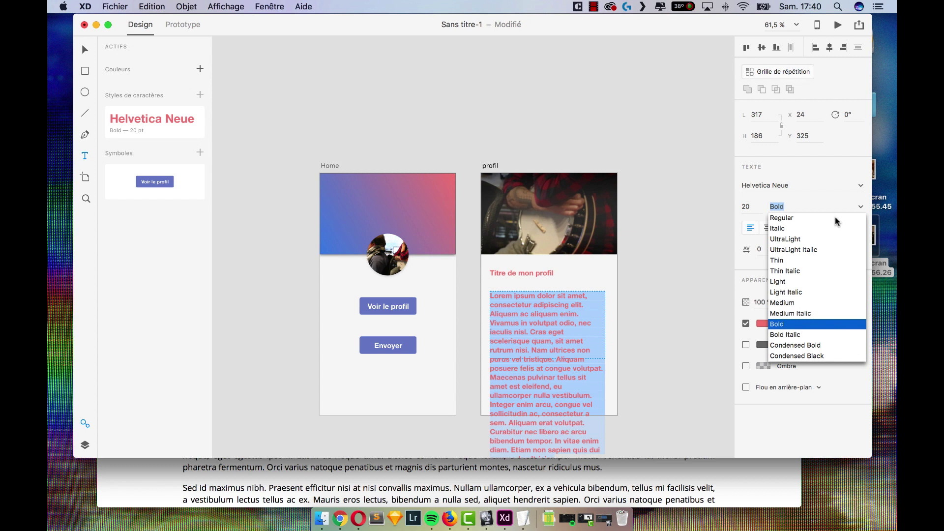
pyautogui.click(837, 217)
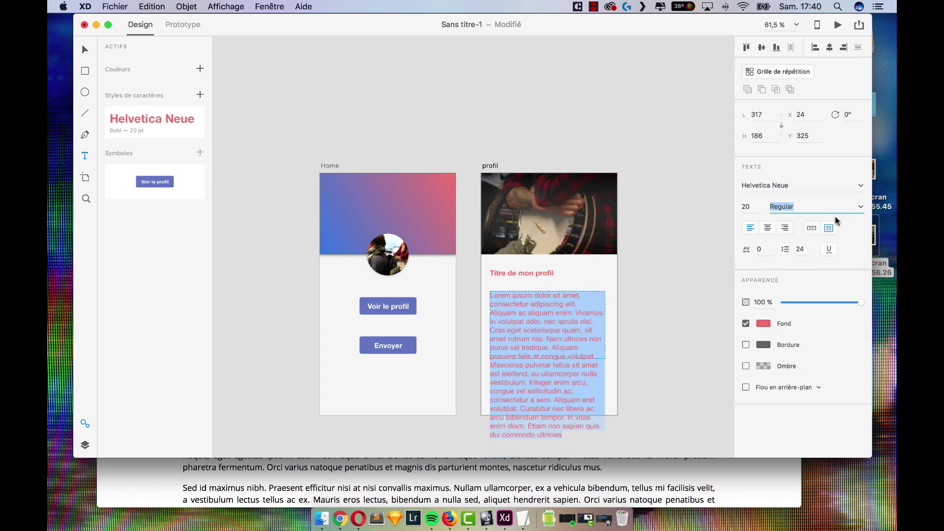
pyautogui.click(770, 327)
pyautogui.click(622, 330)
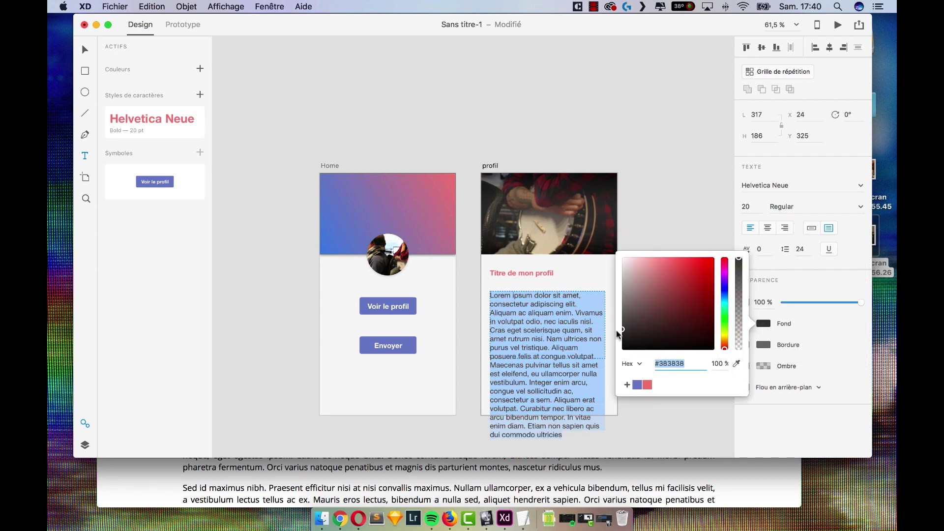
pyautogui.click(627, 385)
pyautogui.press('Escape')
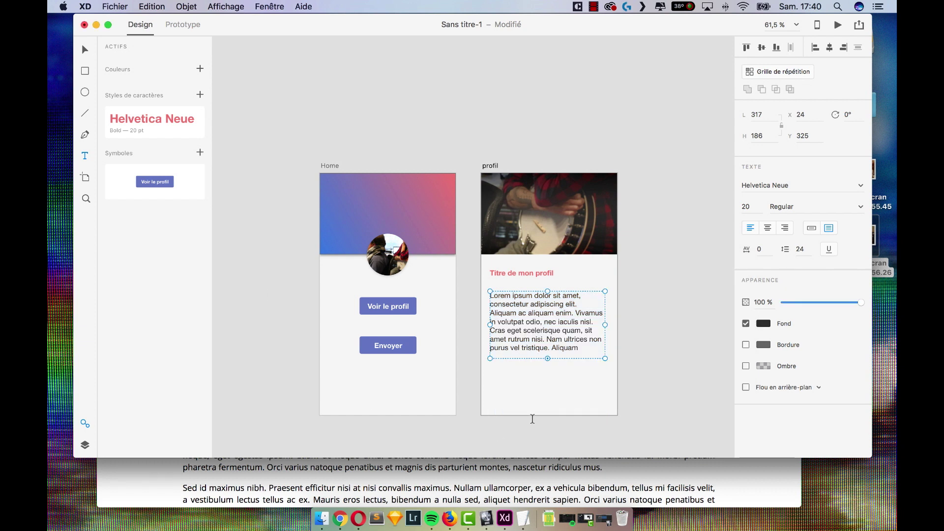
# - Lengthen the paragraph's text box to about 323 high, then extend the profil artboard downward to about 1392 high
pyautogui.doubleClick(547, 358)
pyautogui.moveTo(549, 390); pyautogui.dragTo(547, 408)
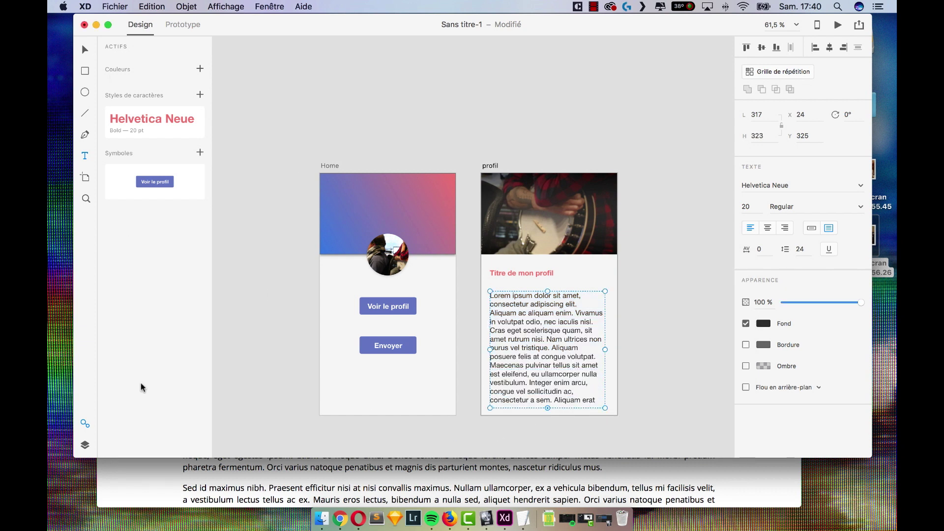
pyautogui.click(84, 444)
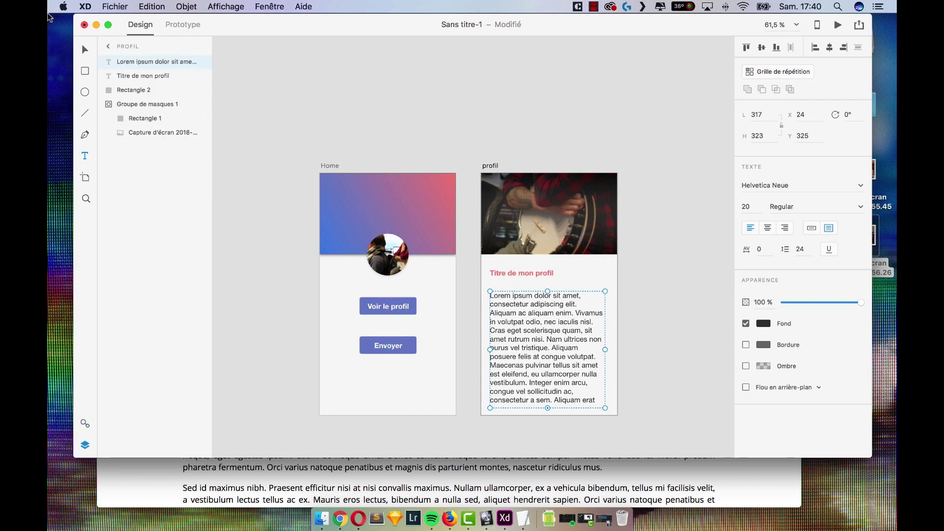
pyautogui.click(109, 46)
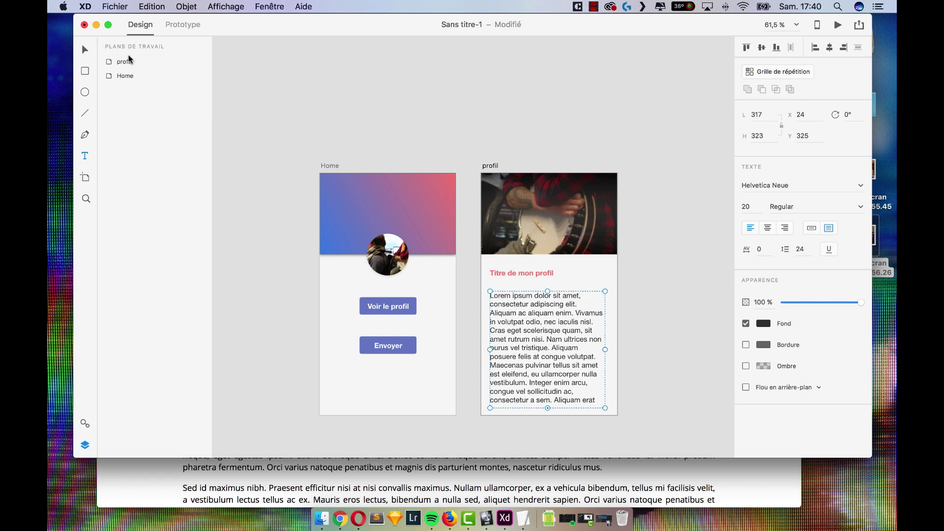
pyautogui.click(124, 61)
pyautogui.scroll(-8, 683, 394)
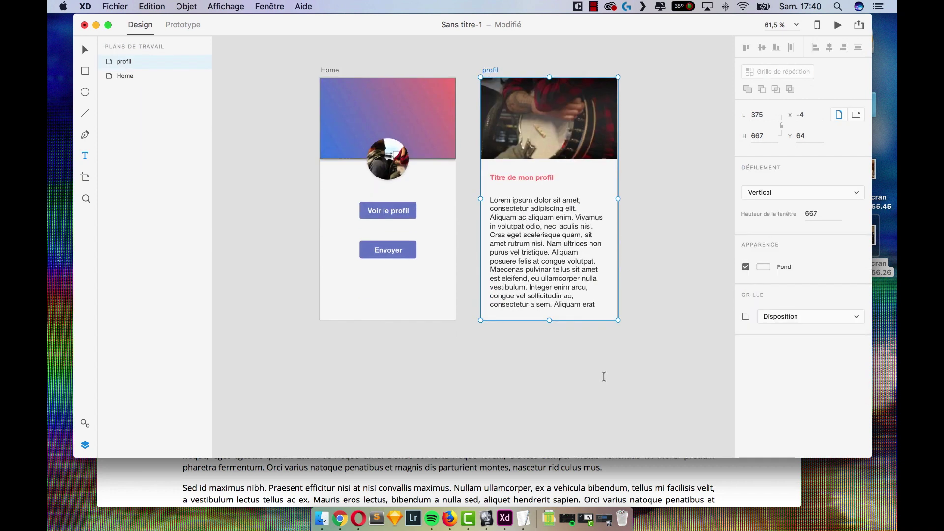
pyautogui.moveTo(548, 231); pyautogui.dragTo(571, 450)
# - Select the lorem ipsum text box and extend its lower edge to a height of about 504
pyautogui.click(84, 49)
pyautogui.click(499, 180)
pyautogui.moveTo(546, 227); pyautogui.dragTo(561, 441)
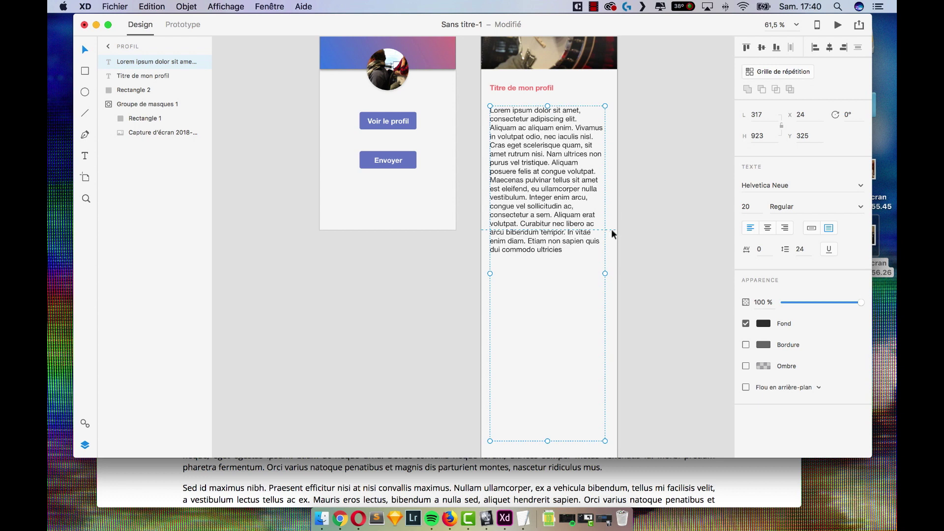
pyautogui.moveTo(548, 441); pyautogui.dragTo(562, 289)
# - Repeat the lorem ipsum paragraph below itself after a blank line and lengthen the text box to about 851 high
pyautogui.doubleClick(569, 241)
pyautogui.press('super+a')
pyautogui.press('super+c')
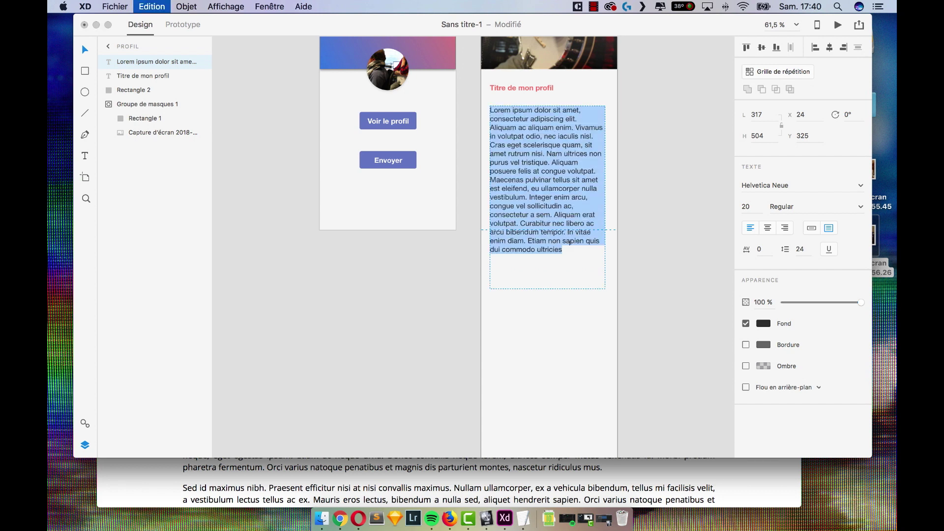
pyautogui.click(562, 250)
pyautogui.press('Return')
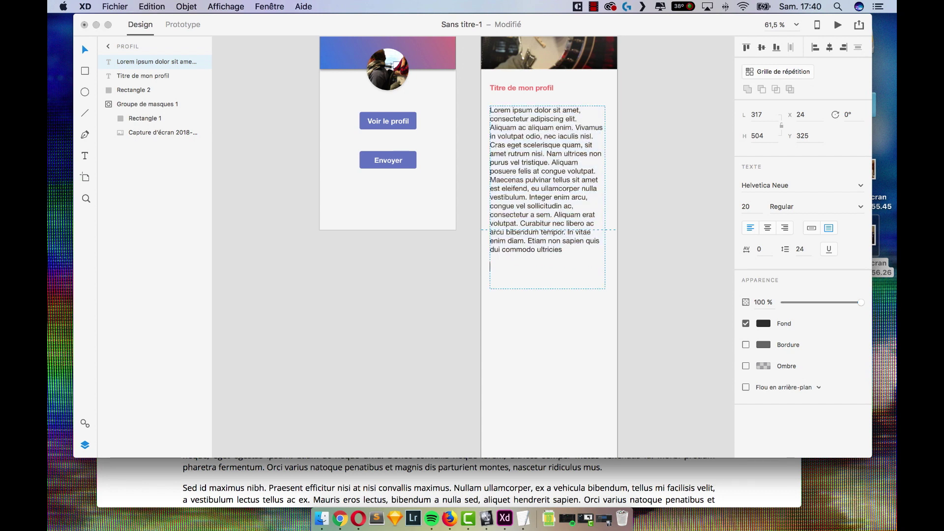
pyautogui.press('super+v')
pyautogui.press('Escape')
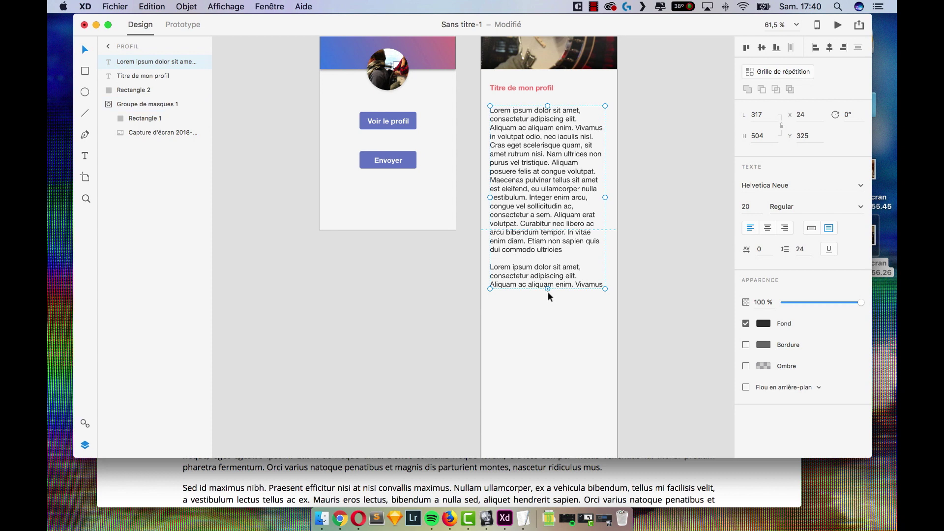
pyautogui.scroll(-5, 622, 287)
pyautogui.moveTo(551, 176); pyautogui.dragTo(565, 282)
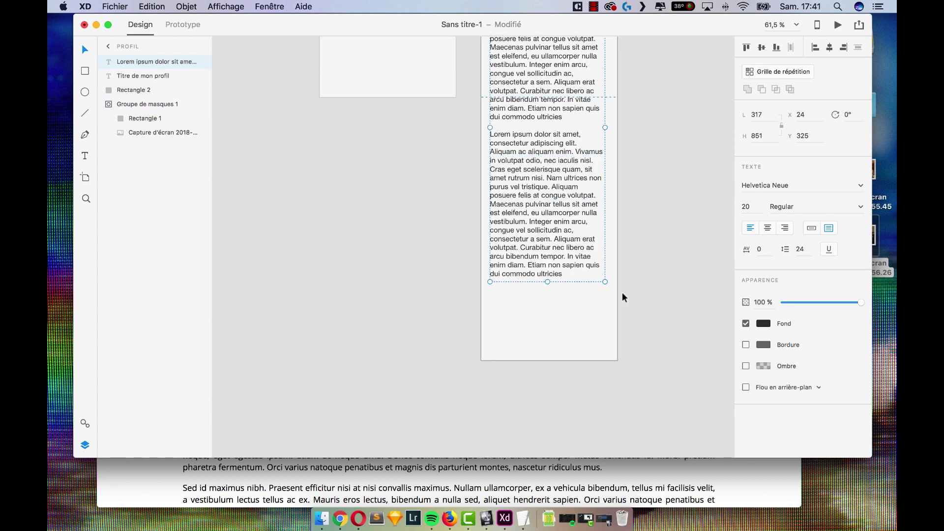
# - Draw a rectangle about 278 × 67 below the text at about X 43, Y 1213 and fill it with the saved coral red swatch
pyautogui.click(622, 297)
pyautogui.press('r')
pyautogui.moveTo(496, 295)
pyautogui.mouseDown()
pyautogui.moveTo(575, 346)
pyautogui.moveTo(595, 338)
pyautogui.moveTo(597, 320)
pyautogui.mouseUp()
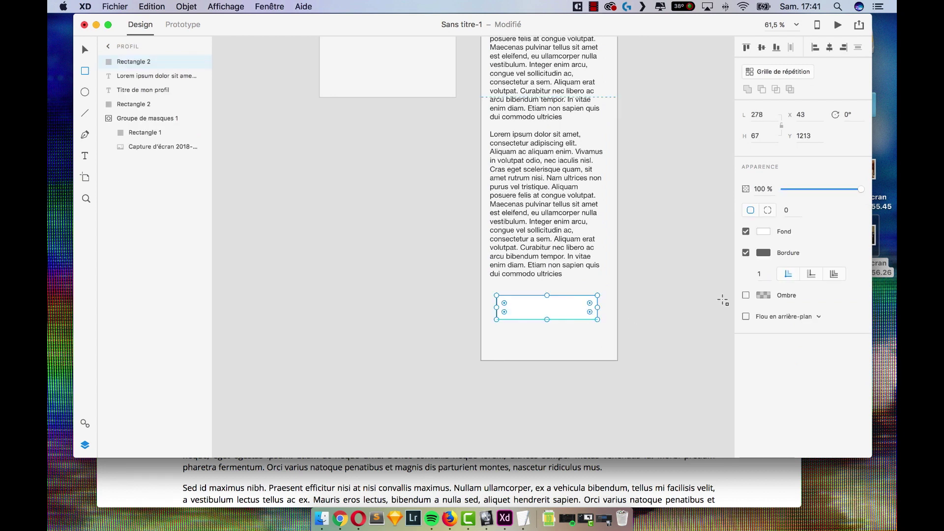
pyautogui.click(765, 234)
pyautogui.click(657, 299)
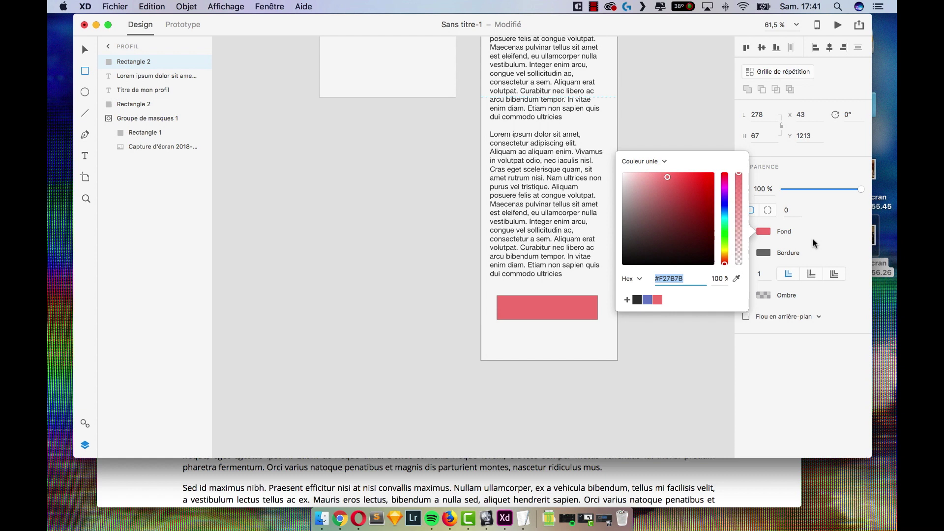
# - Give the red rectangle individual corner radii of 10, 3, 7 and 10, then deselect it
pyautogui.click(794, 212)
pyautogui.click(769, 210)
pyautogui.click(779, 207)
pyautogui.write('10')
pyautogui.press('Tab')
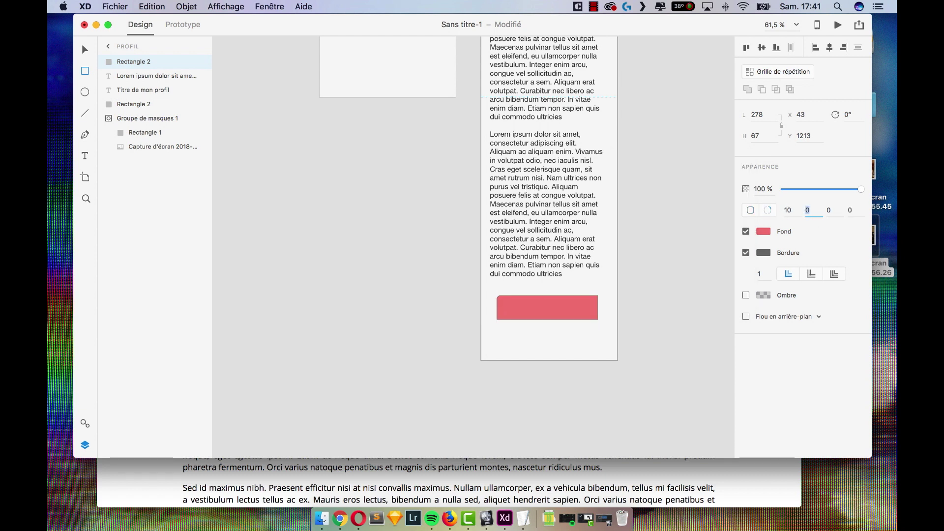
pyautogui.write('3')
pyautogui.press('Tab')
pyautogui.write('7@1')
pyautogui.press('BackSpace')
pyautogui.press('BackSpace')
pyautogui.press('Tab')
pyautogui.write('10')
pyautogui.press('Return')
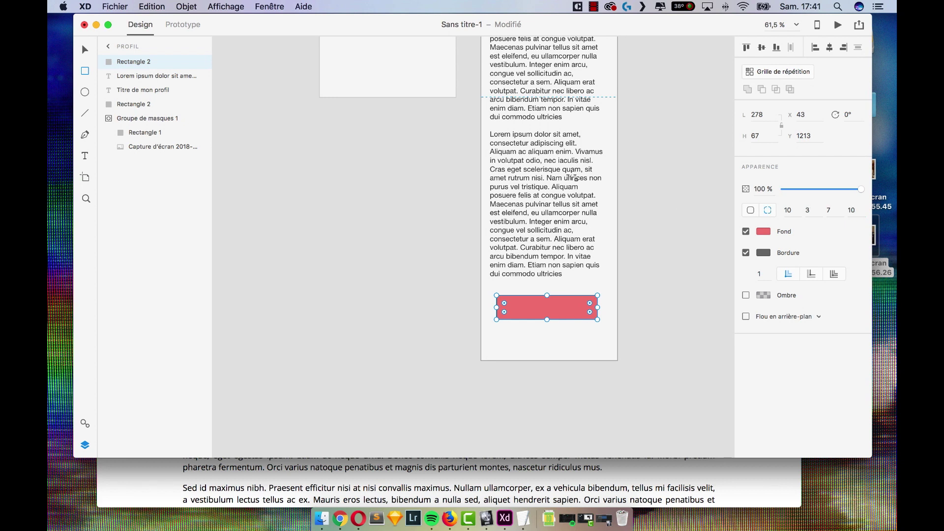
pyautogui.click(85, 50)
pyautogui.click(696, 321)
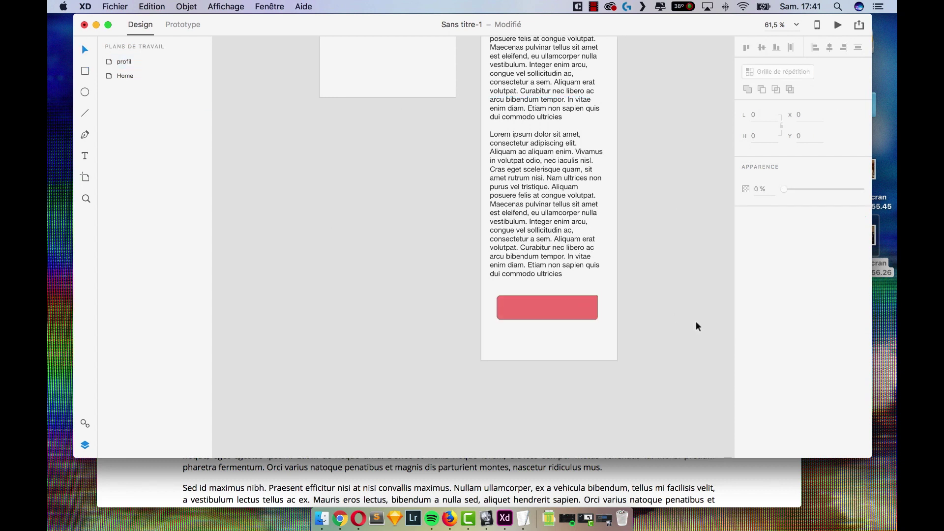
# - Add the text HOME on the red rectangle in Bold with a white #FFFFFF fill
pyautogui.press('t')
pyautogui.click(529, 306)
pyautogui.write('HOME')
pyautogui.press('super+a')
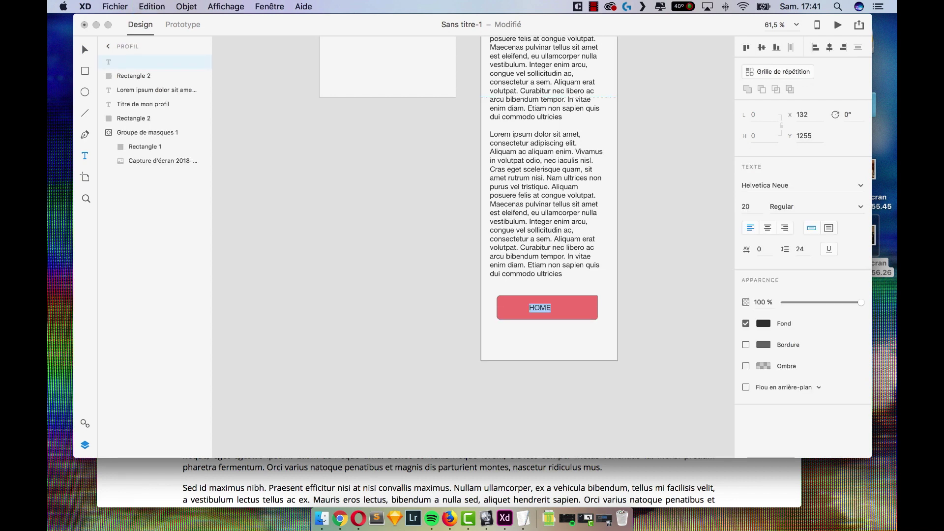
pyautogui.click(816, 206)
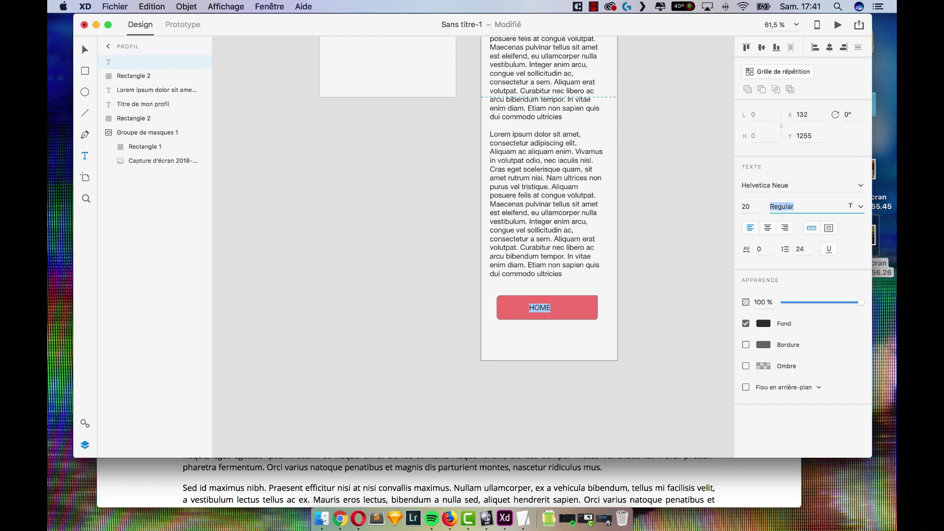
pyautogui.click(860, 206)
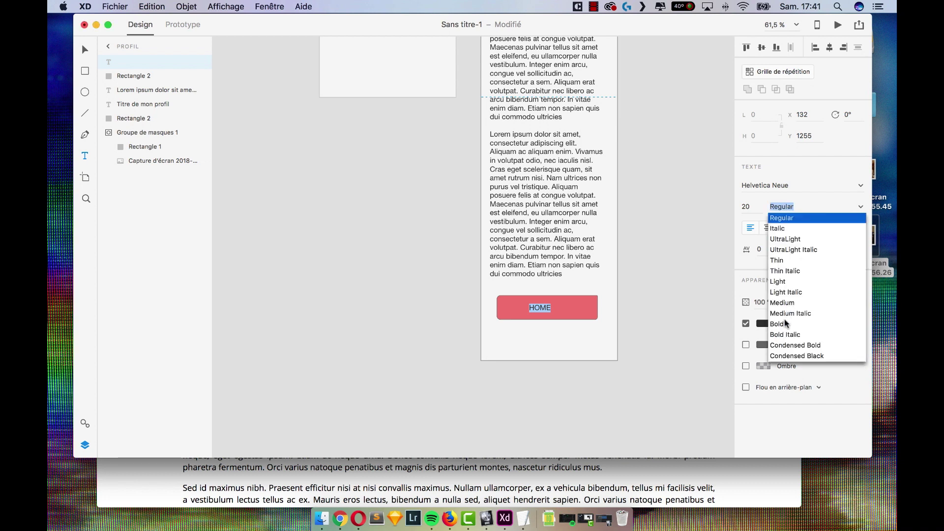
pyautogui.click(783, 324)
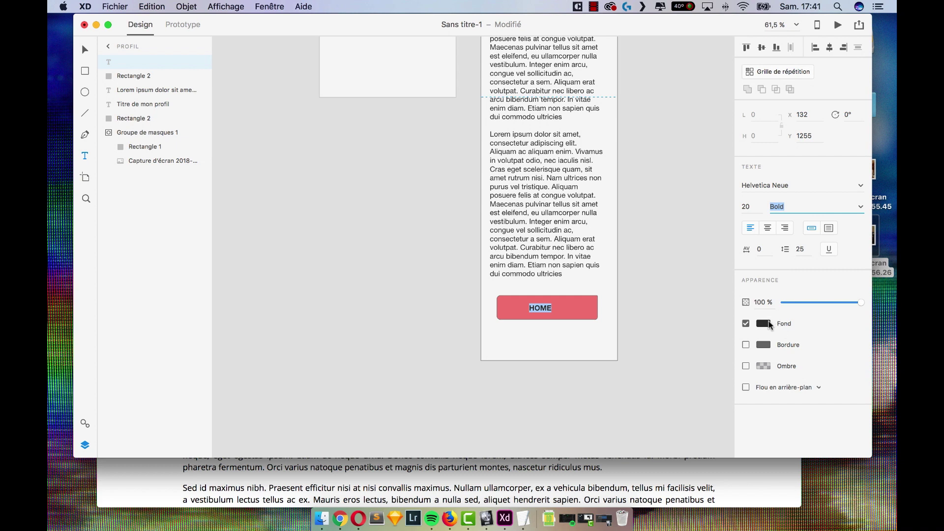
pyautogui.click(763, 323)
pyautogui.moveTo(629, 311); pyautogui.dragTo(586, 231)
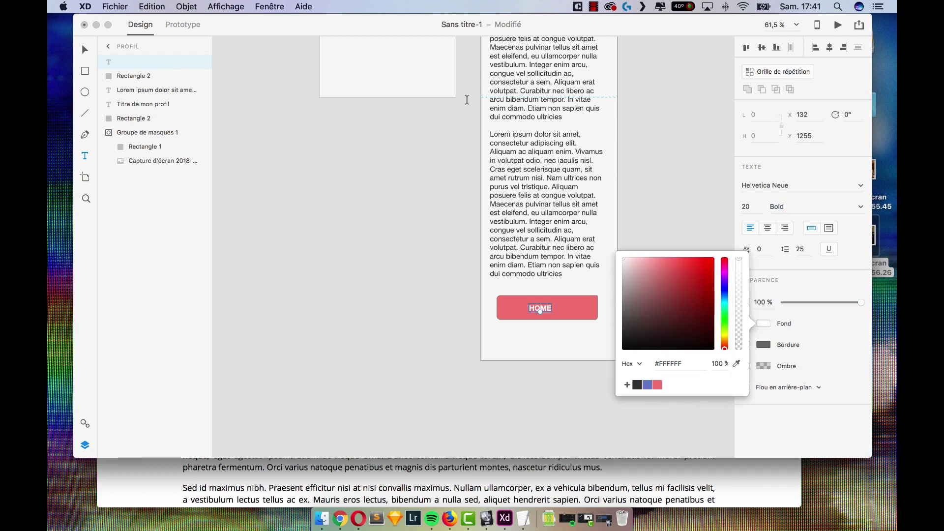
# - Centre the HOME text and the red rectangle horizontally on each other and deselect them
pyautogui.click(146, 61)
pyautogui.keyDown('shift'); pyautogui.click(139, 76); pyautogui.keyUp('shift')
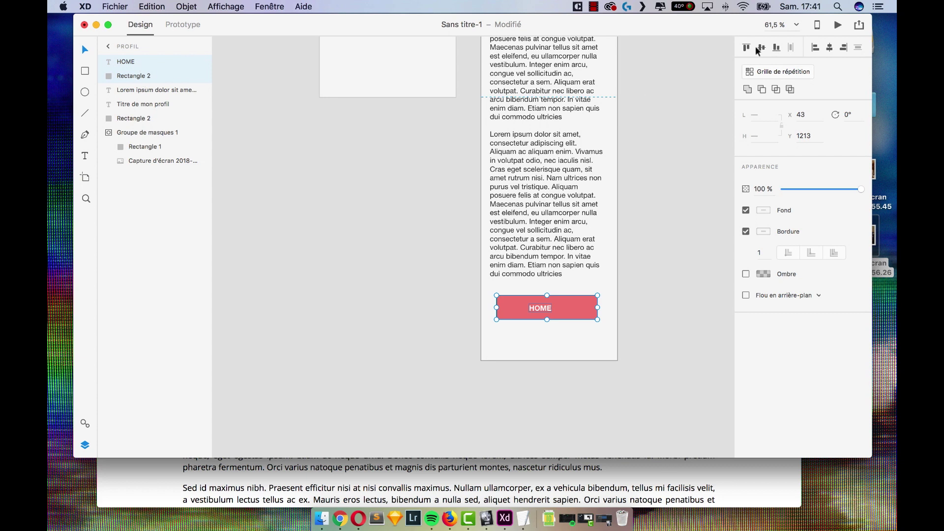
pyautogui.click(830, 47)
pyautogui.click(669, 209)
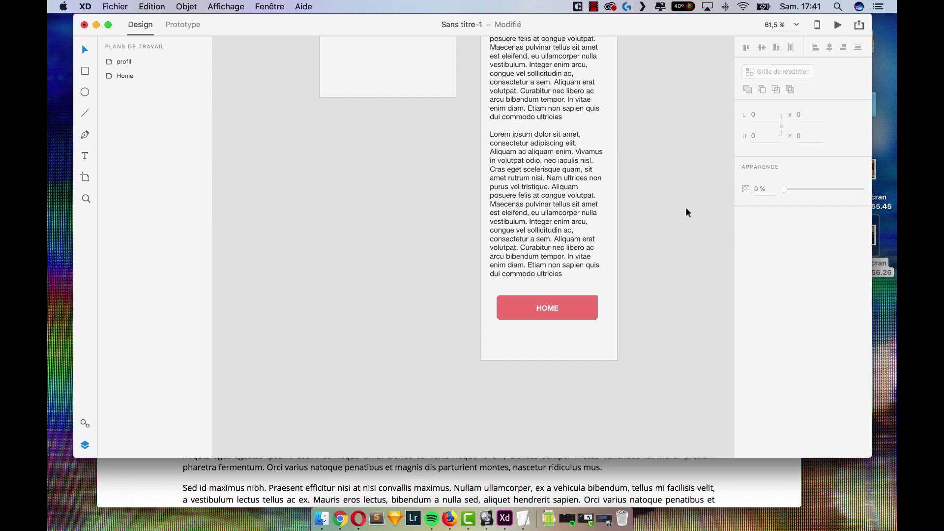
# - Preview the Home artboard in the desktop preview window, reposition that window and close it
pyautogui.scroll(5, 686, 211)
pyautogui.scroll(-3, 707, 292)
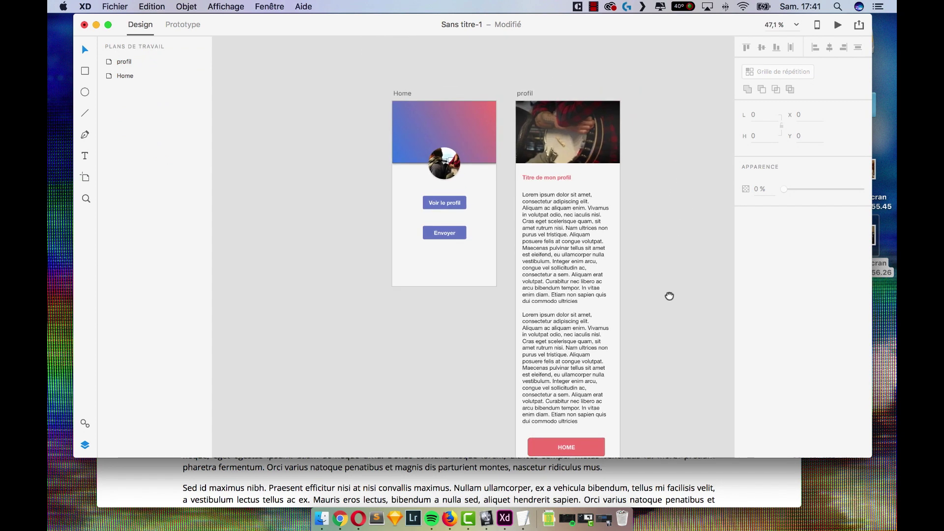
pyautogui.moveTo(625, 272); pyautogui.dragTo(560, 262)
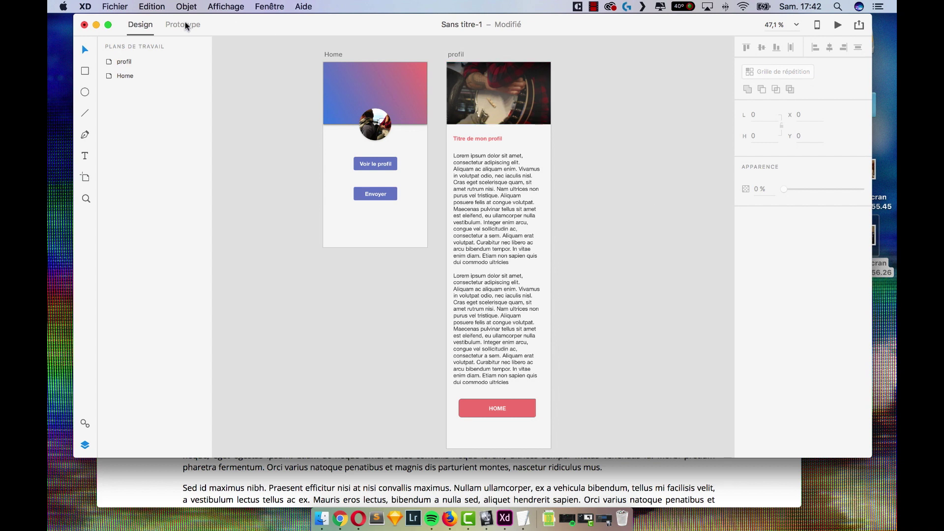
pyautogui.click(126, 77)
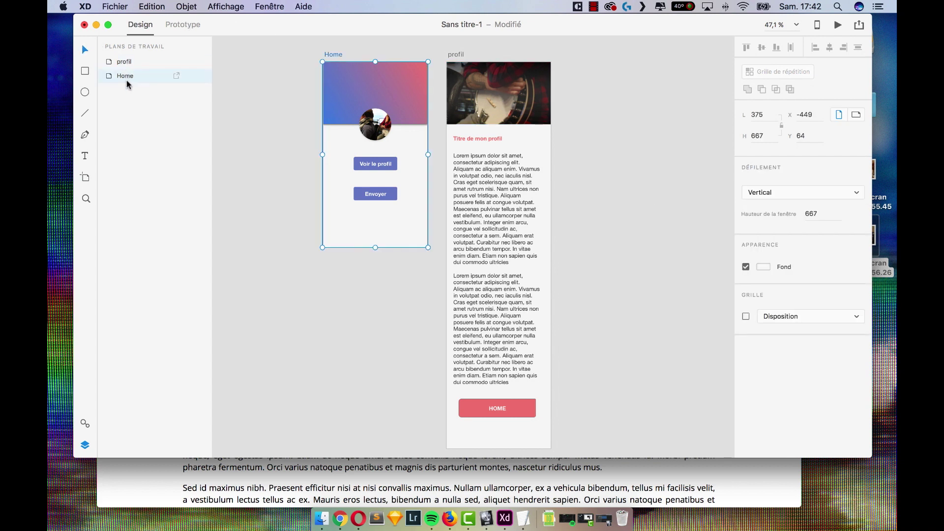
pyautogui.click(838, 24)
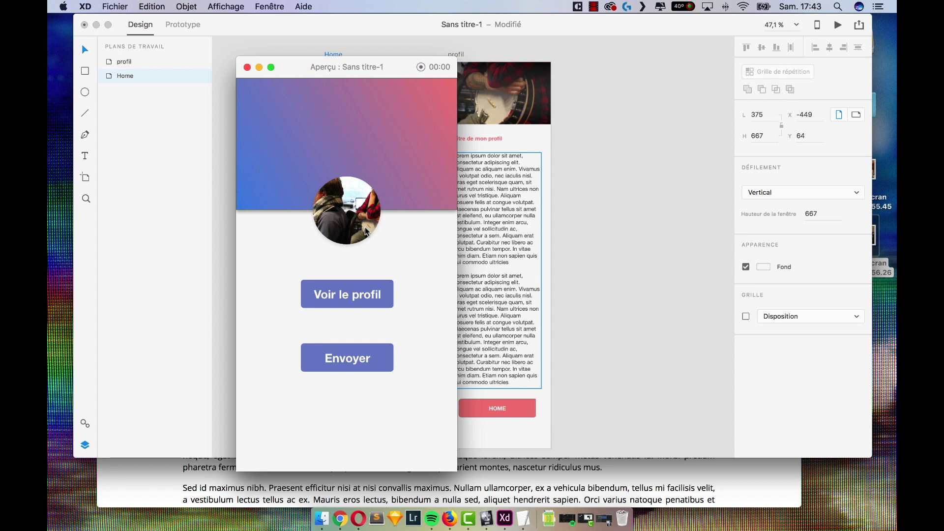
pyautogui.moveTo(332, 79); pyautogui.dragTo(366, 29)
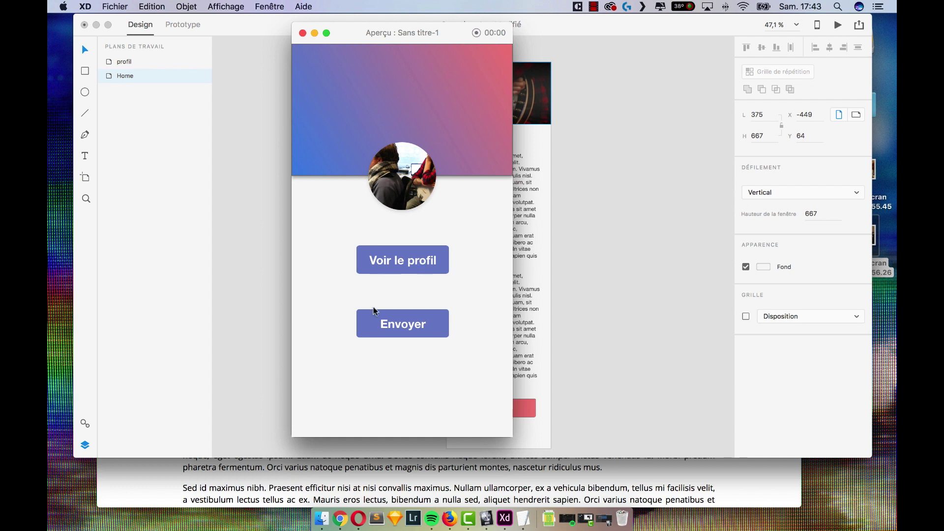
pyautogui.click(303, 34)
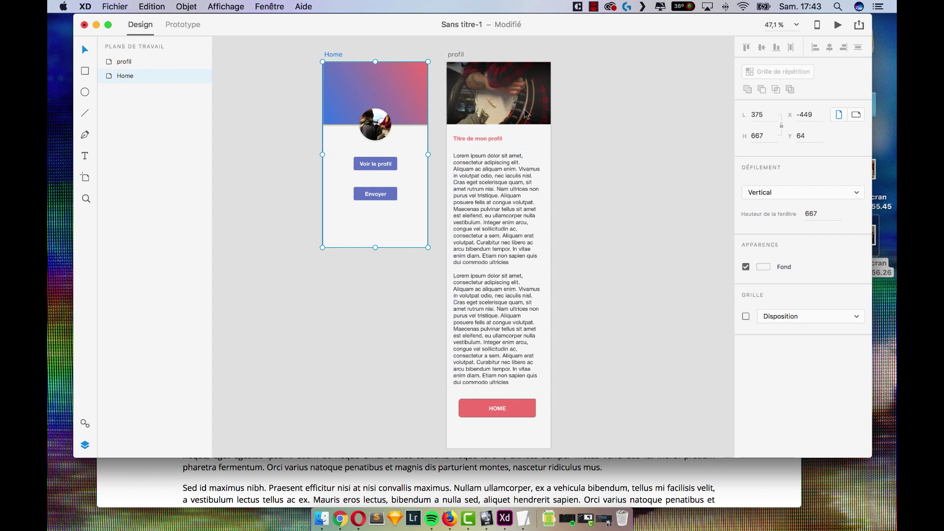
# - Preview the profil artboard and scroll through its long content to check the vertical scrolling
pyautogui.click(132, 62)
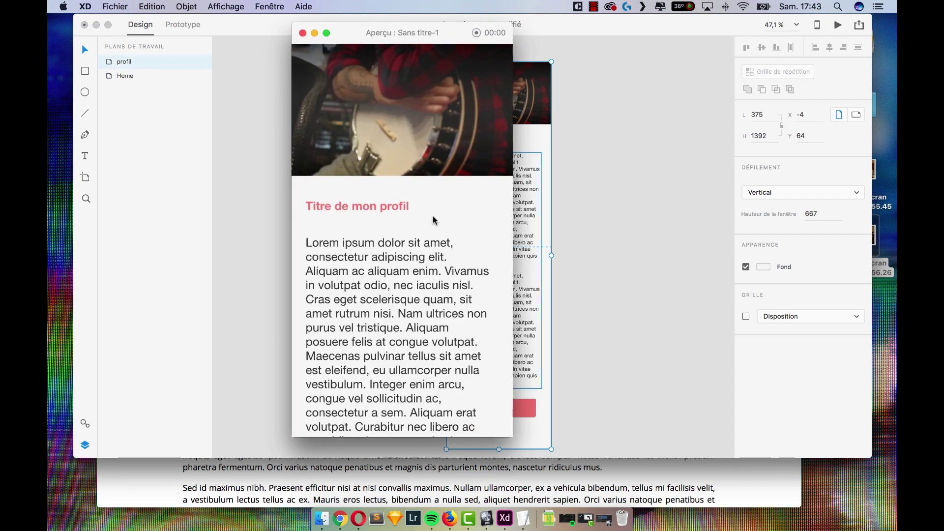
pyautogui.scroll(-10, 436, 295)
pyautogui.scroll(5, 443, 282)
pyautogui.scroll(6, 443, 282)
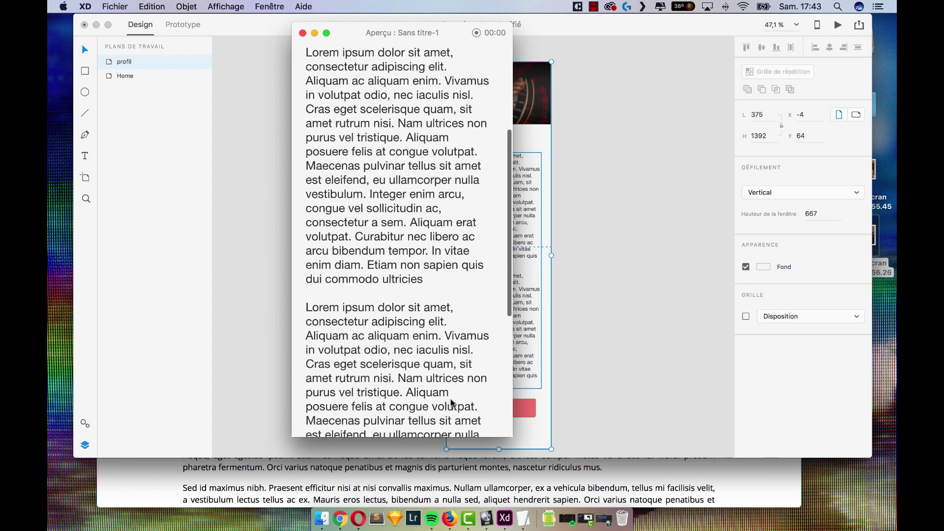
# - Close the preview, add an iPhone X artboard beside profil and shorten its height to 667
pyautogui.click(302, 34)
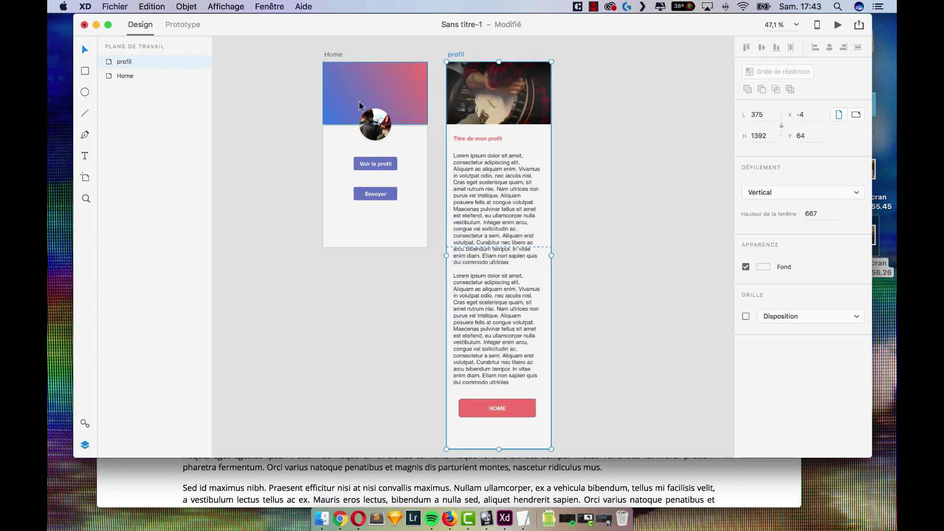
pyautogui.click(655, 118)
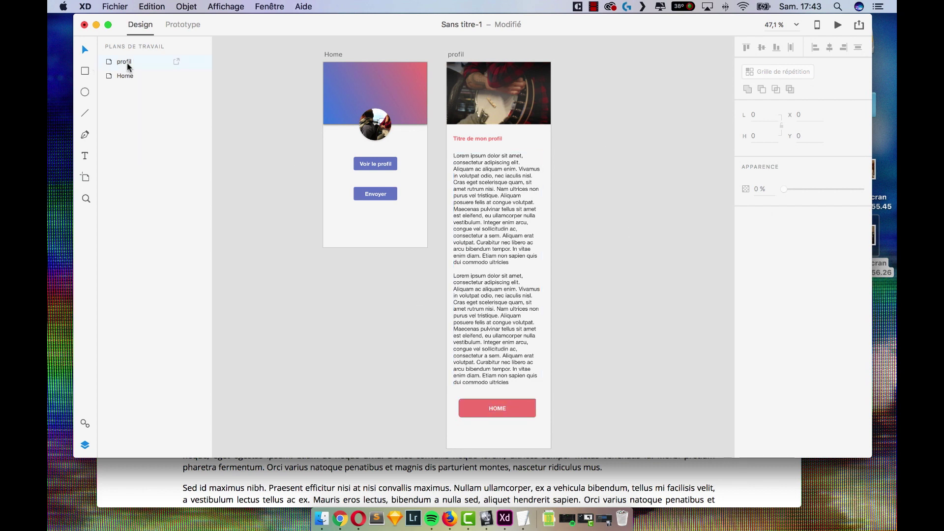
pyautogui.click(85, 177)
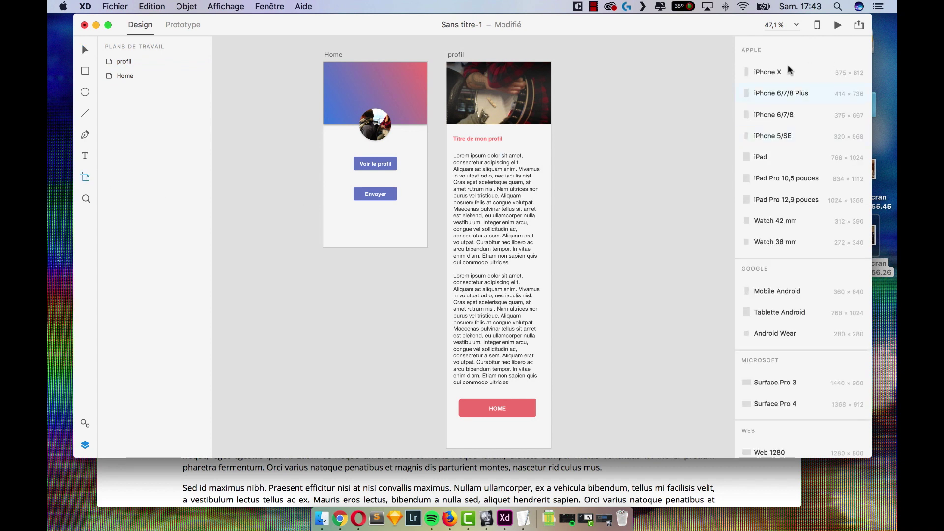
pyautogui.click(765, 70)
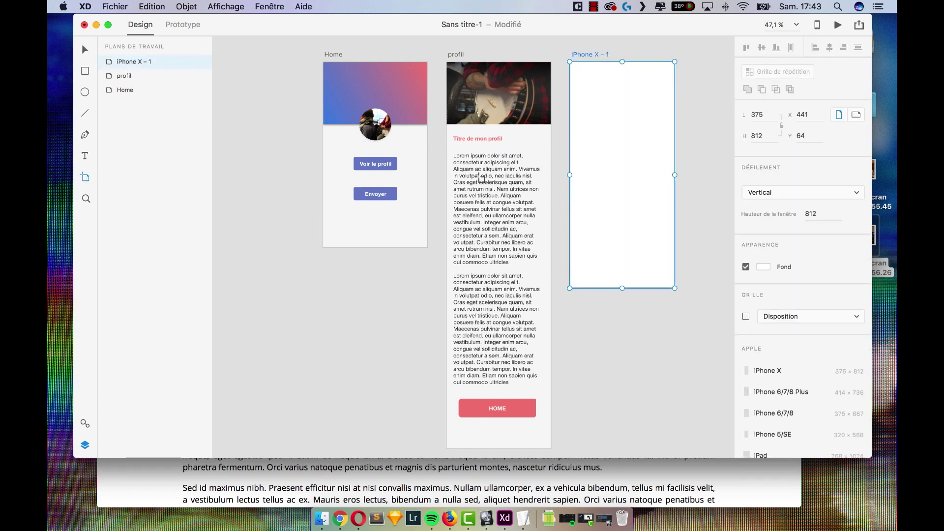
pyautogui.moveTo(622, 289); pyautogui.dragTo(622, 248)
# - Cover the iPhone X artboard with a rectangle about 438 by 710, filled with the saved red swatch, and deselect it
pyautogui.click(85, 71)
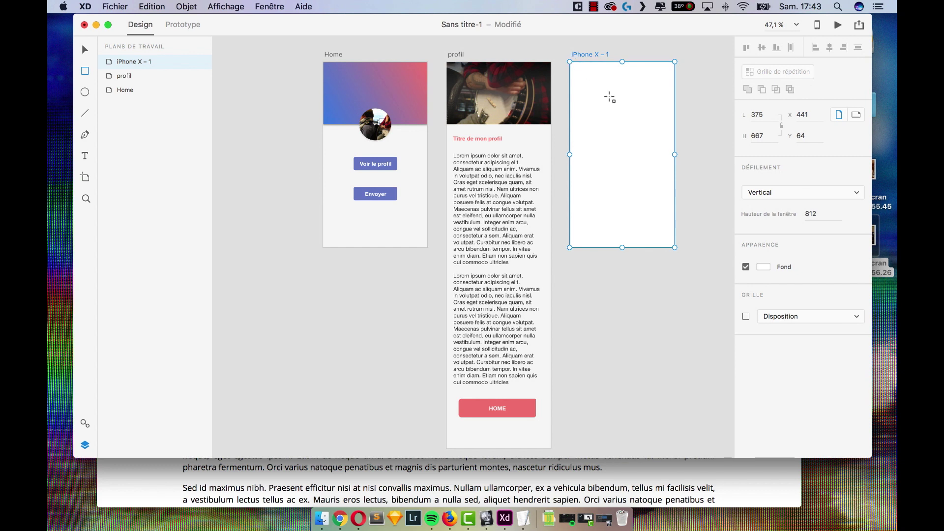
pyautogui.moveTo(687, 259); pyautogui.dragTo(566, 63)
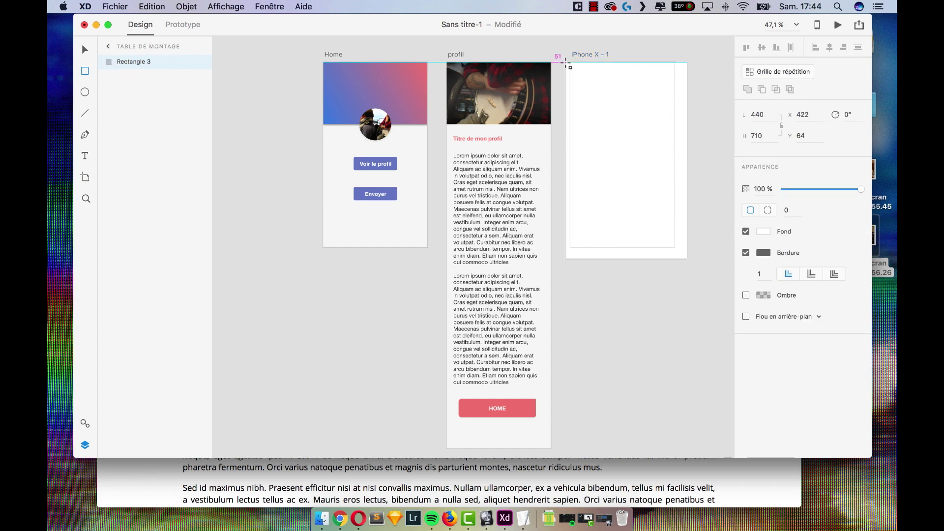
pyautogui.click(763, 232)
pyautogui.moveTo(687, 227); pyautogui.dragTo(675, 173)
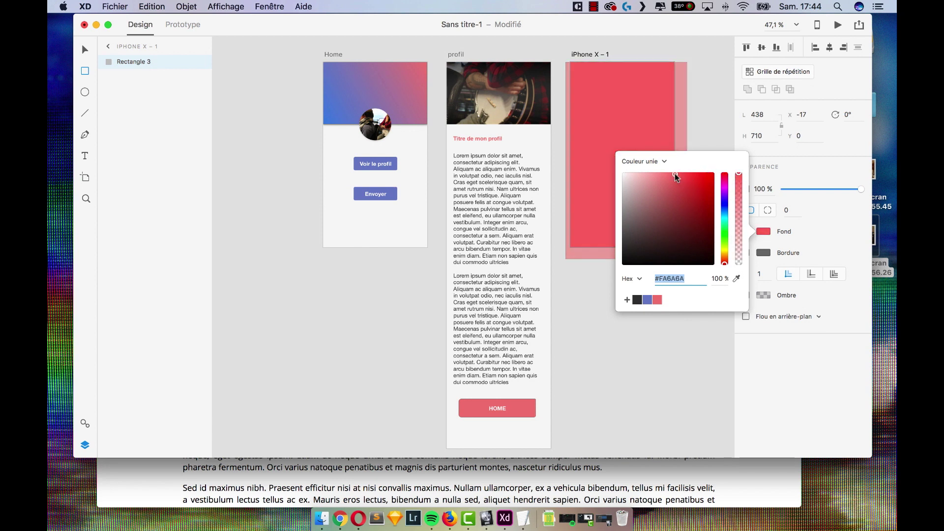
pyautogui.click(659, 301)
pyautogui.click(841, 180)
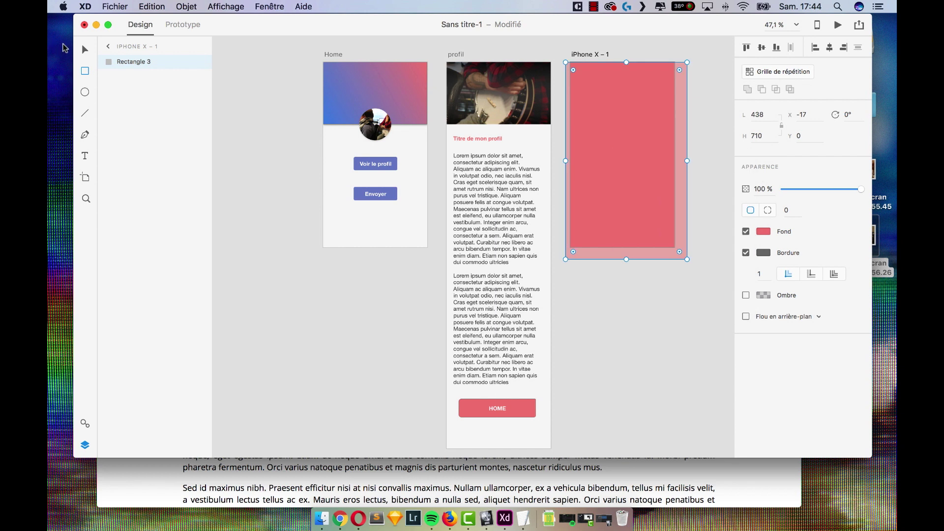
pyautogui.click(83, 51)
pyautogui.click(697, 336)
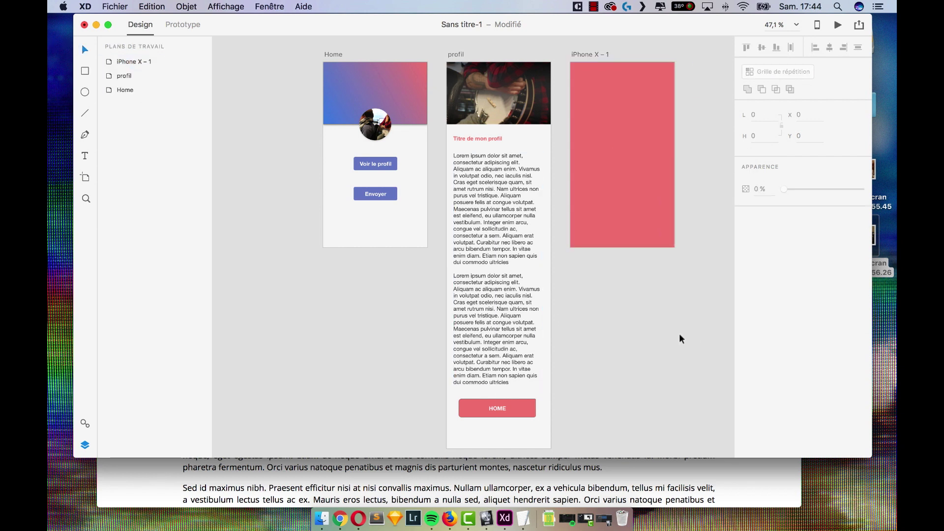
# - Add the text "Merci :)" on the red iPhone X artboard and set its font size to 50
pyautogui.click(579, 138)
pyautogui.write('Merci')
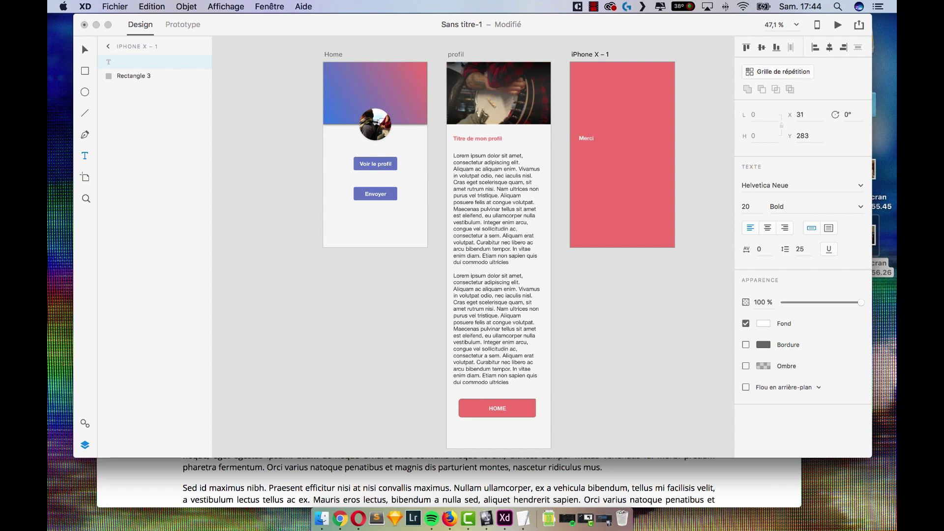
pyautogui.write(' :)')
pyautogui.press('super+a')
pyautogui.press('Escape')
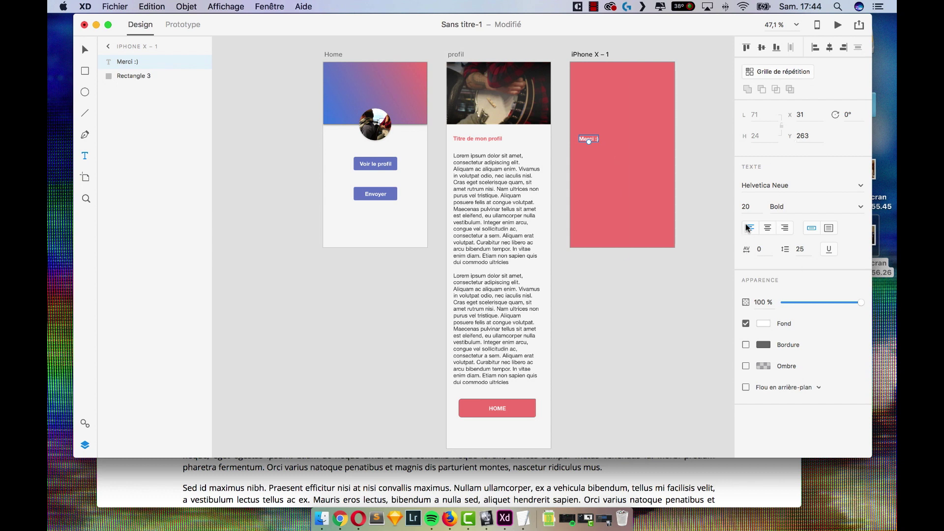
pyautogui.click(746, 206)
pyautogui.write('50')
pyautogui.press('Return')
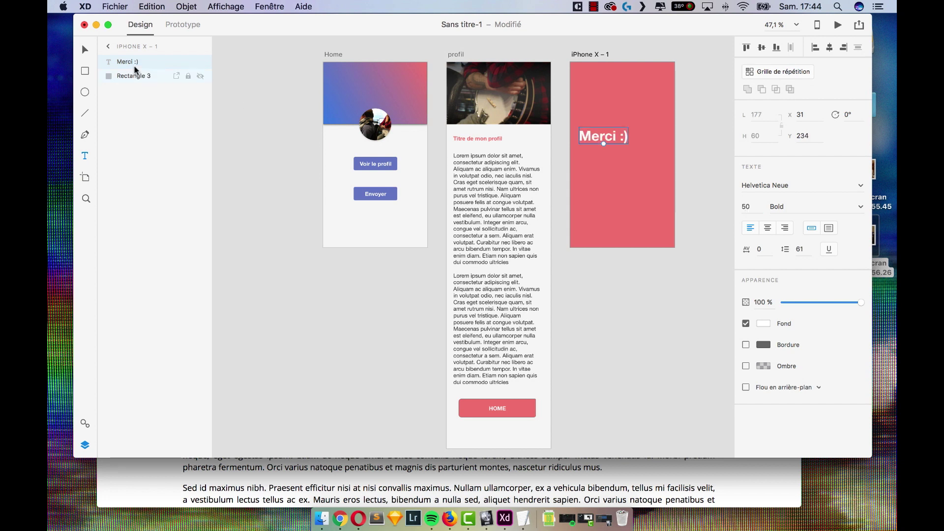
# - Centre the "Merci :)" text vertically and horizontally on its artboard and deselect it
pyautogui.click(85, 49)
pyautogui.click(762, 48)
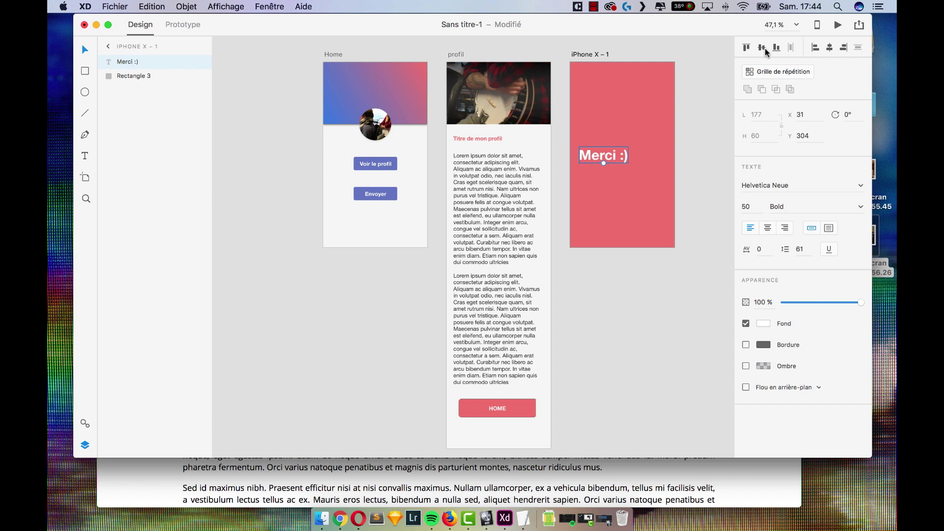
pyautogui.click(829, 47)
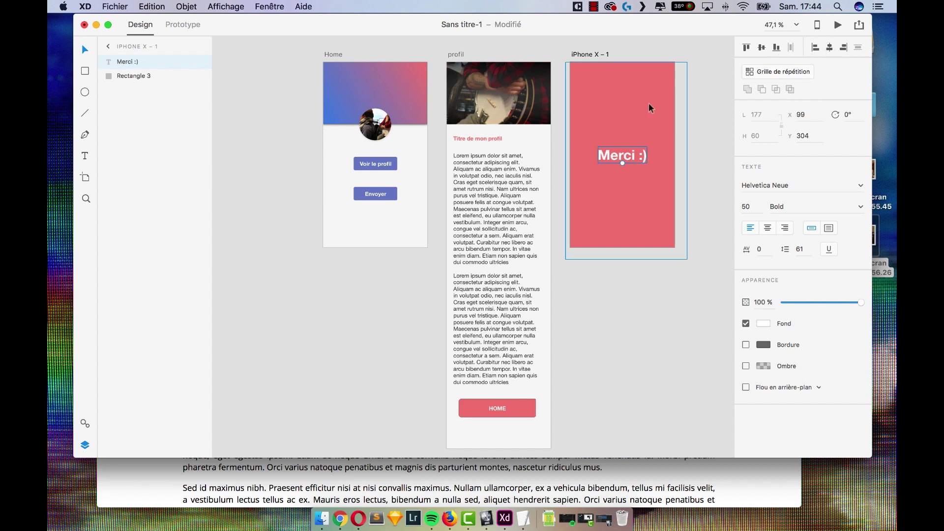
pyautogui.click(698, 140)
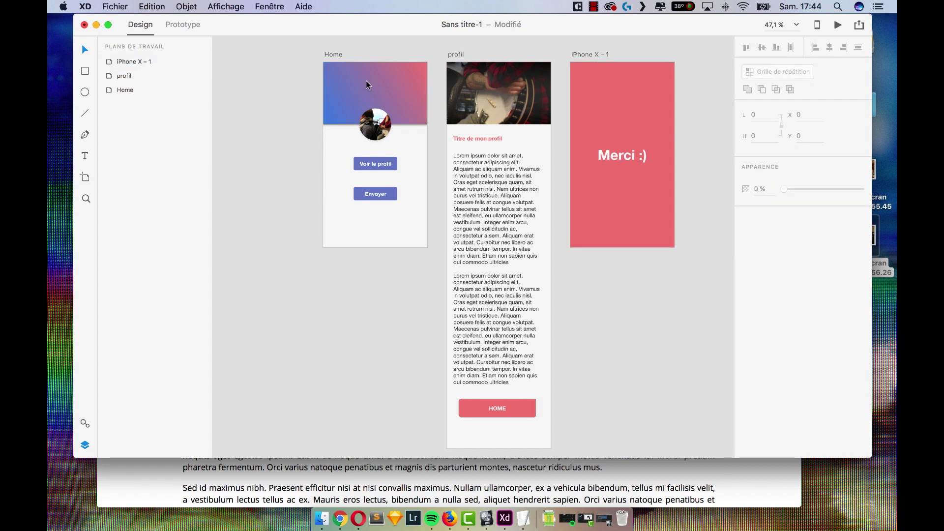
# - Switch to prototyping and link the Voir le profil button to the profil artboard with the transition Glisser vers la gauche
pyautogui.click(185, 25)
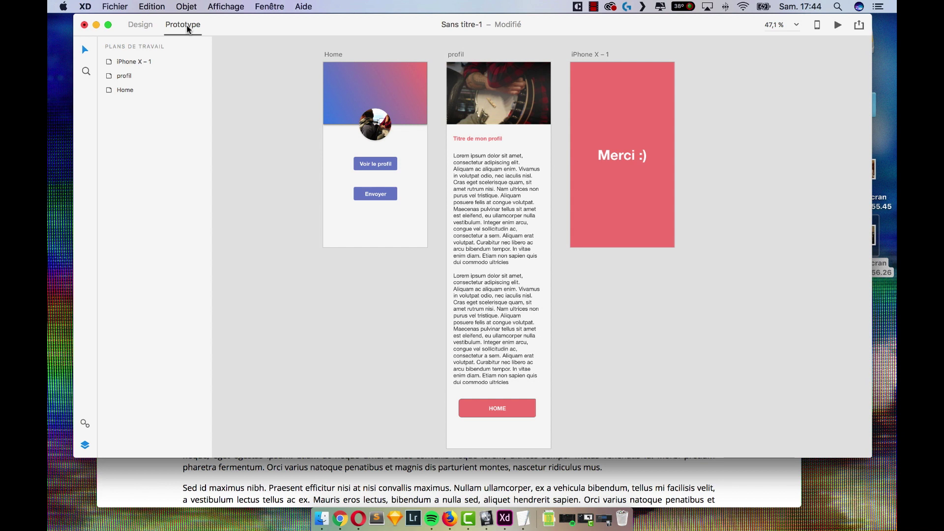
pyautogui.click(384, 162)
pyautogui.moveTo(402, 164); pyautogui.dragTo(476, 122)
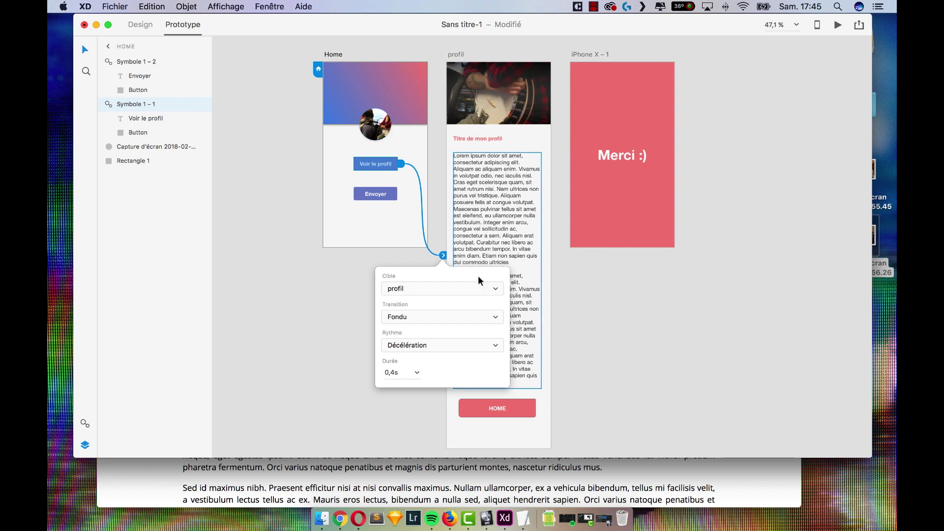
pyautogui.click(422, 318)
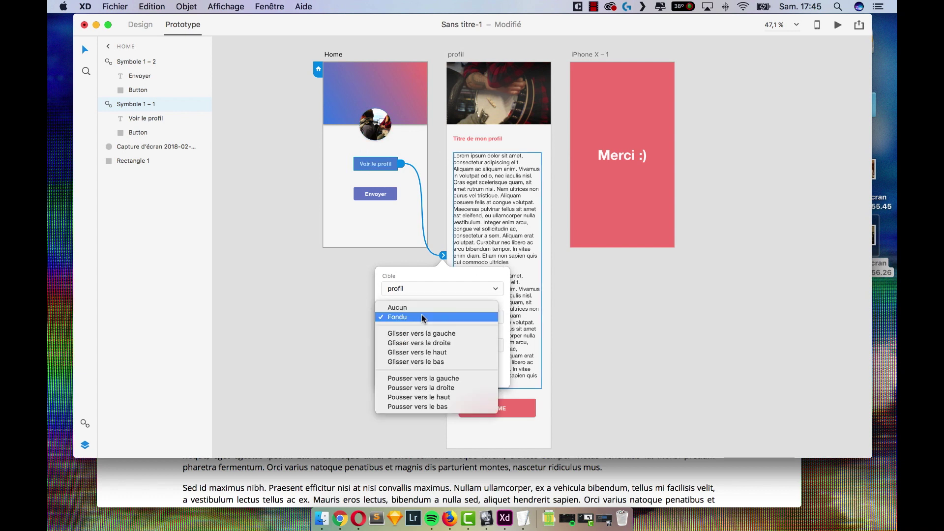
pyautogui.click(449, 333)
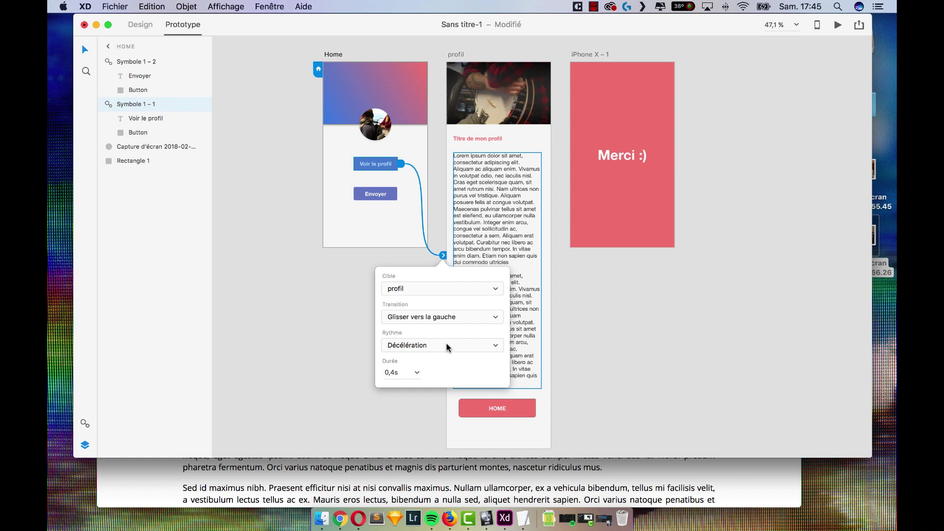
# - Examine the easing and duration choices of the Voir le profil link, keeping Décélération, and close its settings
pyautogui.click(445, 349)
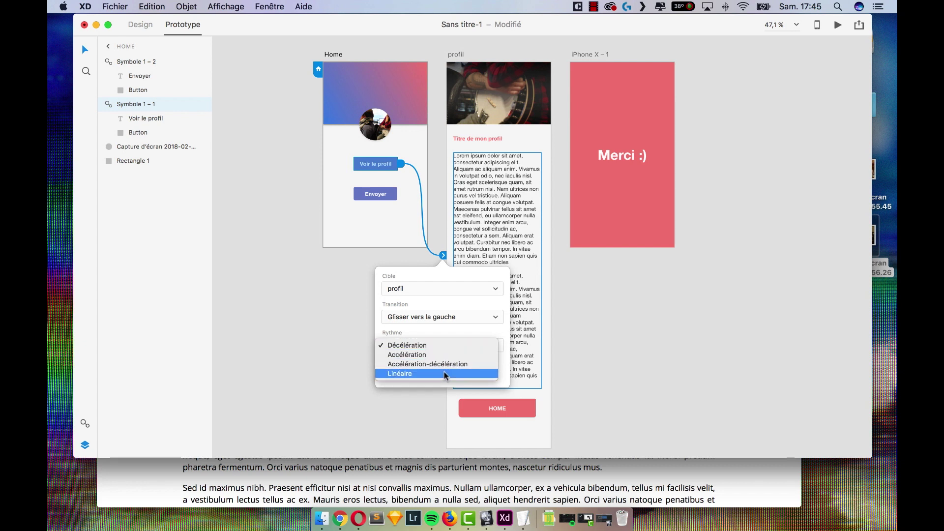
pyautogui.click(443, 347)
pyautogui.click(417, 374)
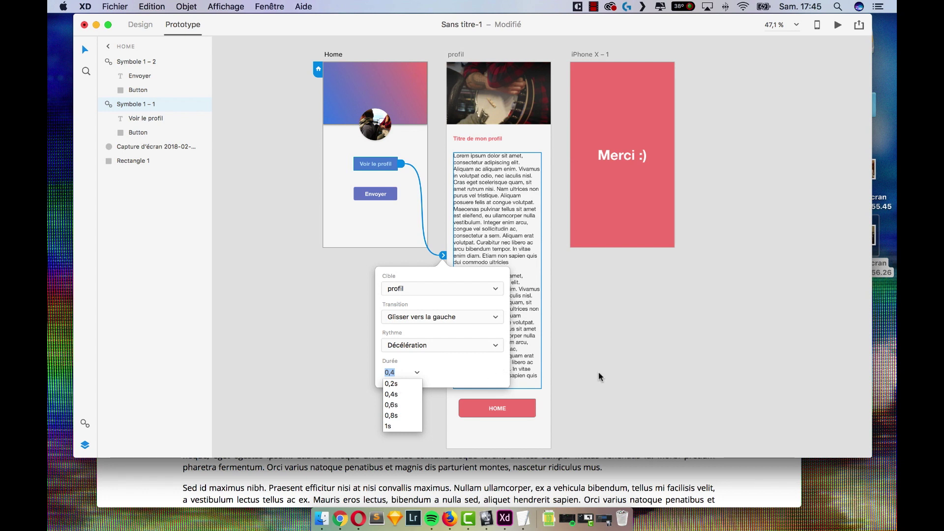
pyautogui.click(625, 358)
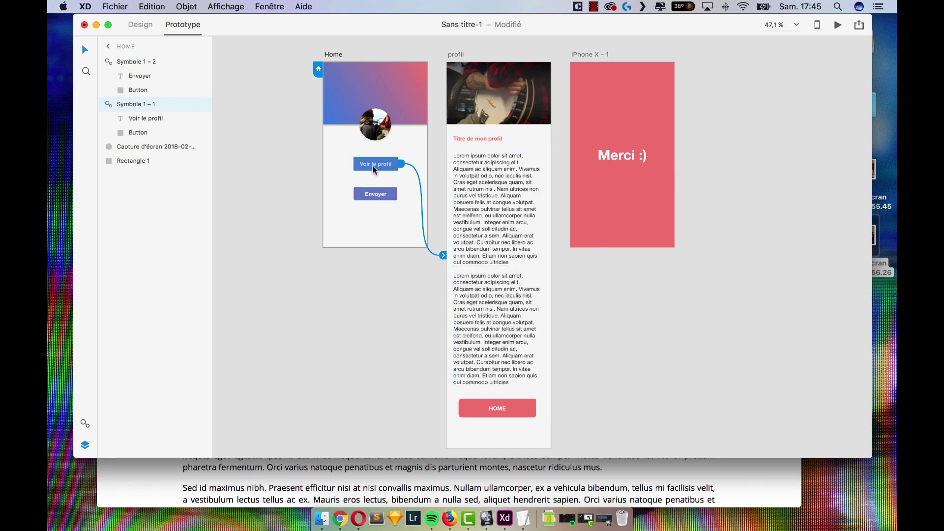
# - Link the Envoyer button to the iPhone X – 1 artboard with the transition Pousser vers la droite
pyautogui.click(386, 196)
pyautogui.moveTo(402, 194); pyautogui.dragTo(609, 134)
pyautogui.click(573, 74)
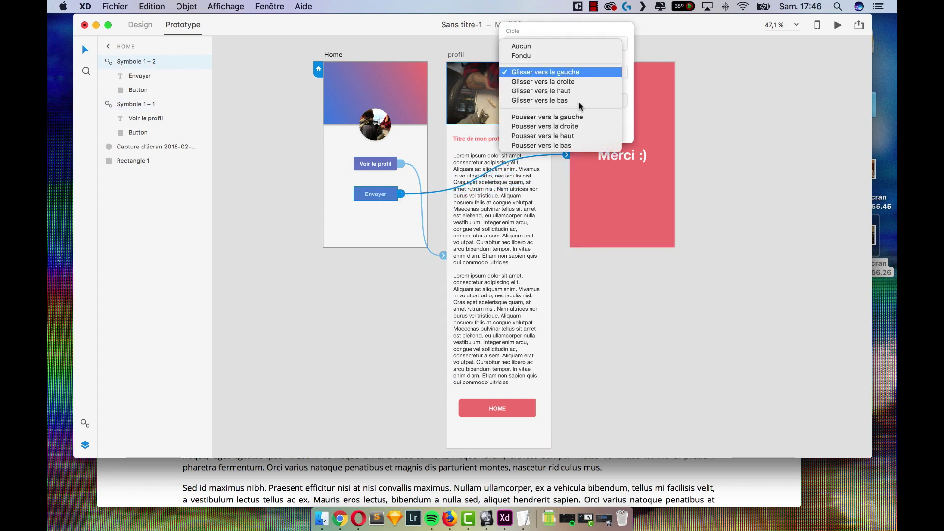
pyautogui.click(578, 126)
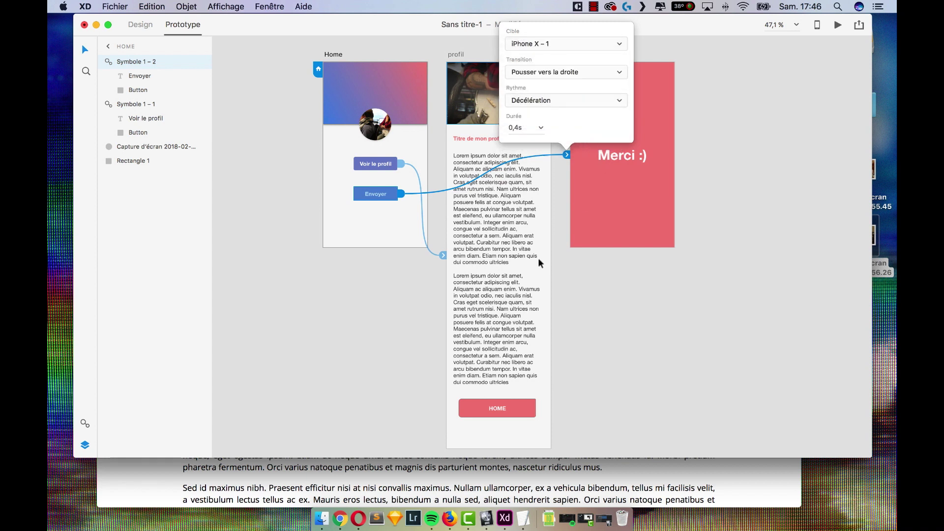
# - Link the red HOME button on profil back to the Home artboard with the Pousser vers la droite transition
pyautogui.click(512, 404)
pyautogui.moveTo(538, 410); pyautogui.dragTo(393, 123)
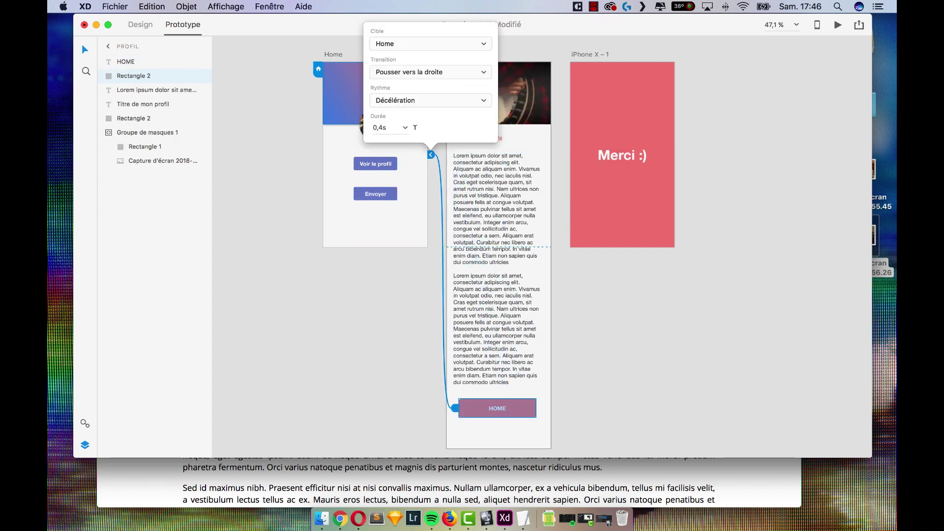
pyautogui.click(674, 293)
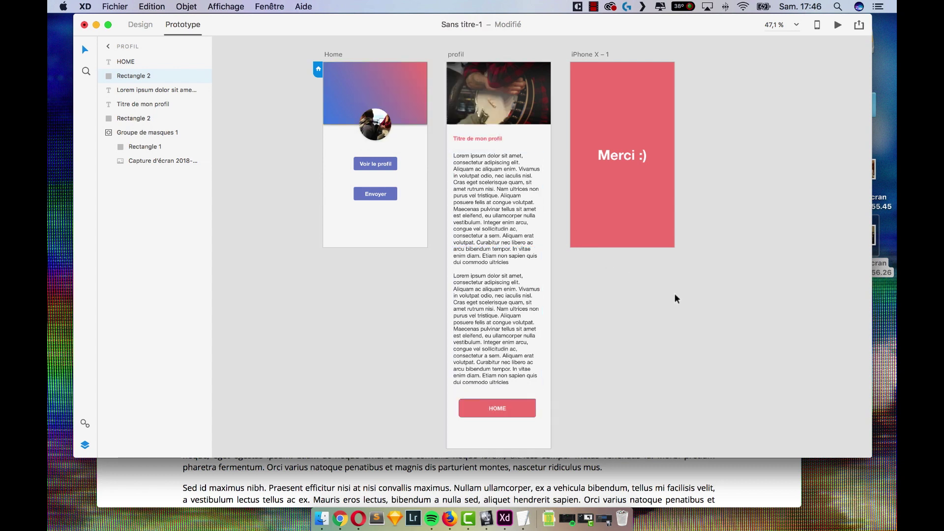
# - Preview the prototype from the Home artboard, test the Envoyer button's transition and close the preview
pyautogui.click(350, 80)
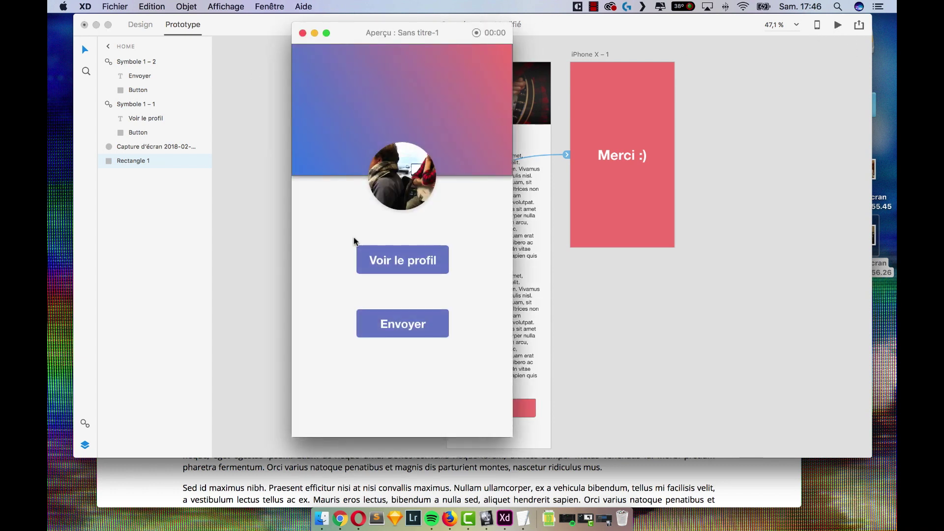
pyautogui.click(412, 326)
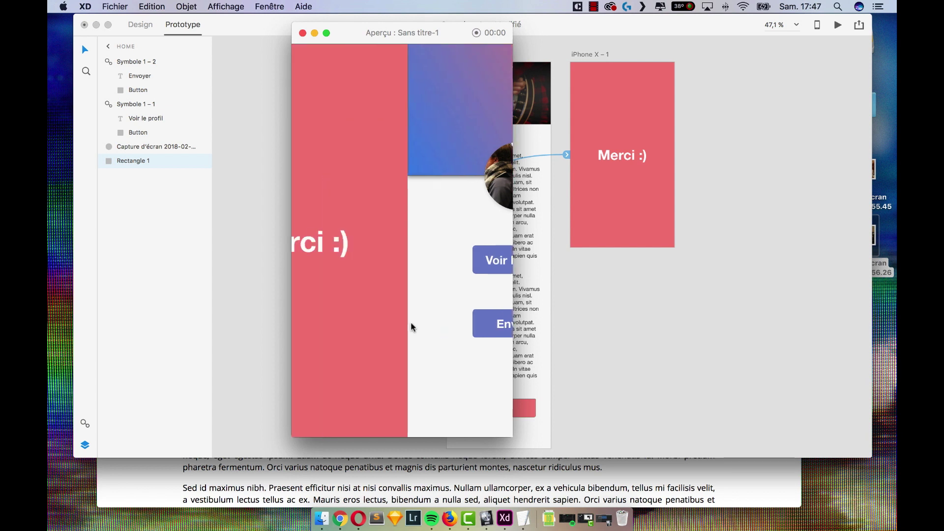
pyautogui.click(303, 33)
# - Link the "Merci :)" text to the Home artboard with the transition Glisser vers la gauche and deselect it
pyautogui.click(644, 152)
pyautogui.moveTo(650, 154); pyautogui.dragTo(393, 120)
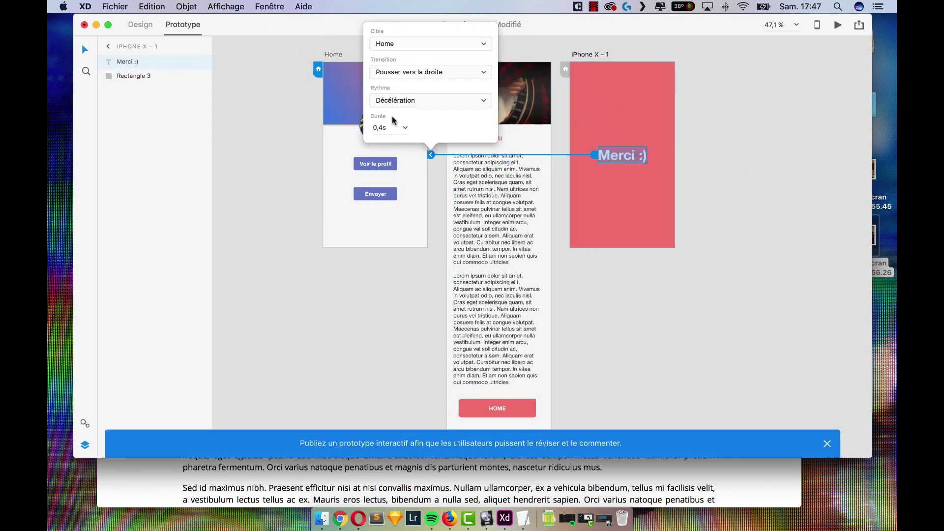
pyautogui.click(453, 72)
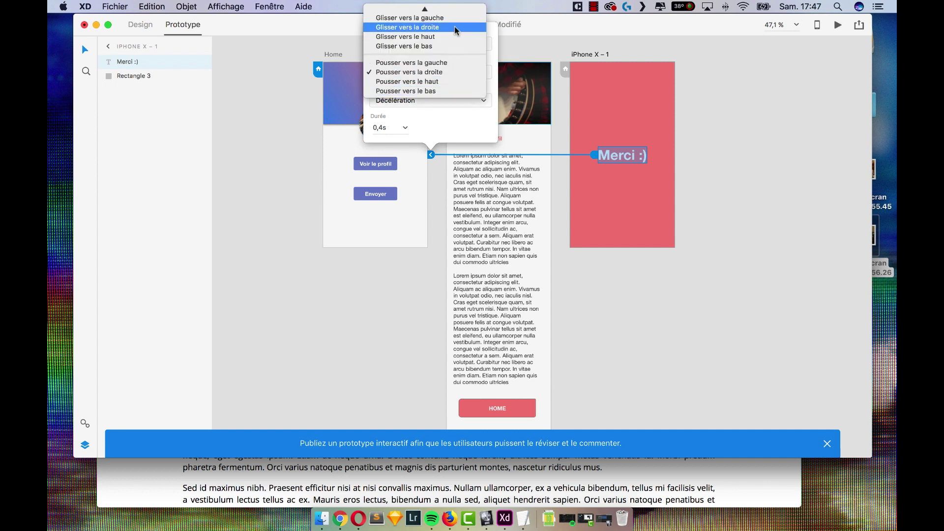
pyautogui.click(442, 18)
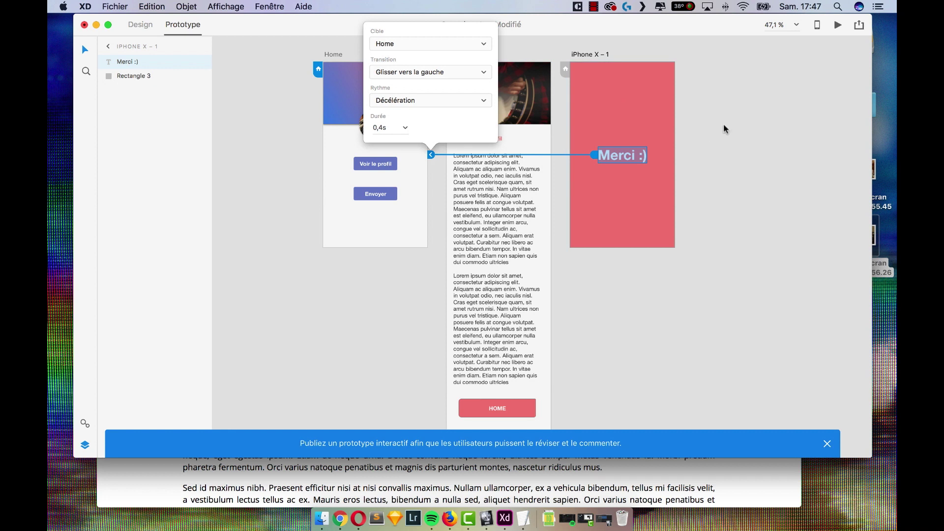
pyautogui.click(736, 123)
# - Preview the prototype, test the Voir le profil, HOME, Envoyer and "Merci :)" links, and close the preview
pyautogui.click(838, 24)
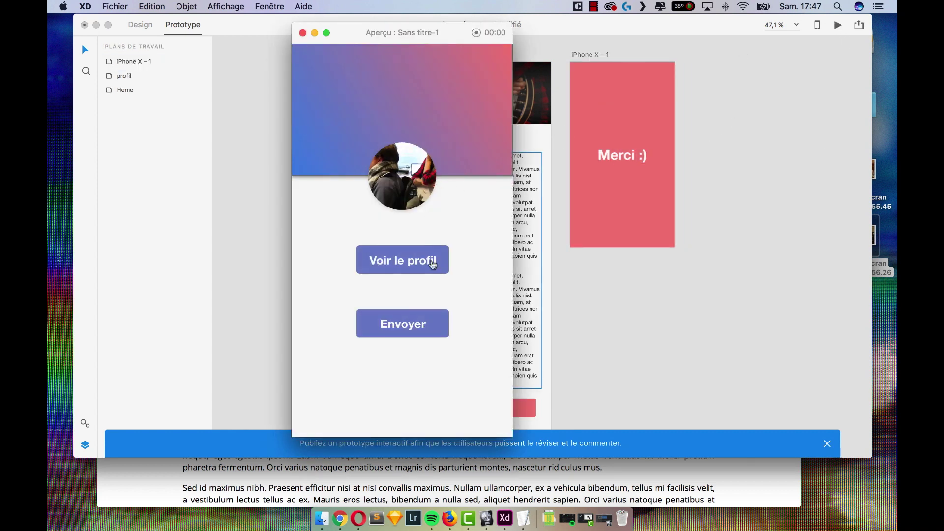
pyautogui.click(433, 264)
pyautogui.scroll(-10, 458, 253)
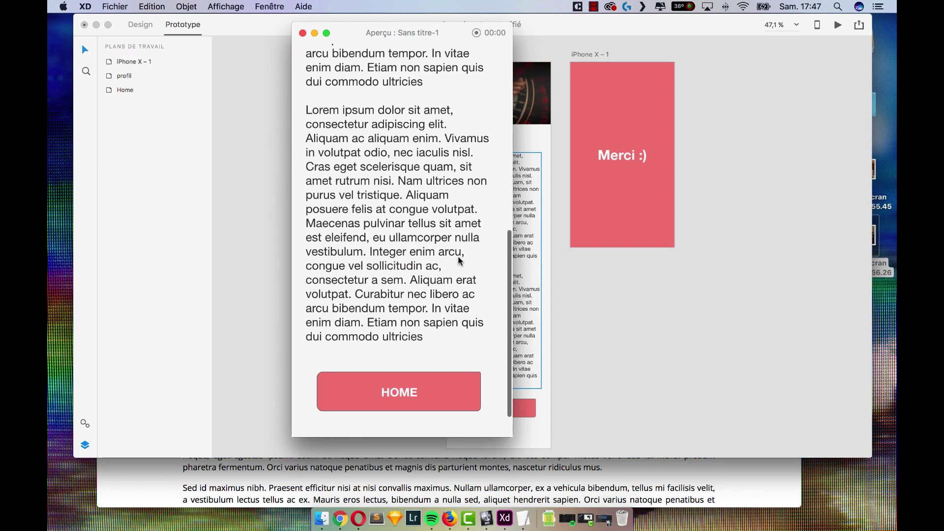
pyautogui.click(427, 349)
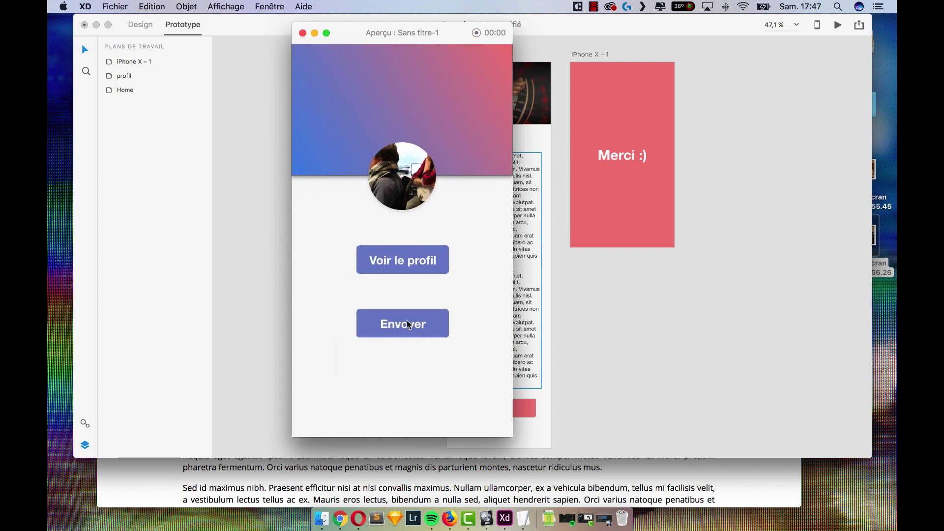
pyautogui.click(408, 324)
pyautogui.click(414, 232)
pyautogui.click(303, 33)
# - Show the document's assets and add the colour of Home's Voir le profil button to the saved colours
pyautogui.click(85, 424)
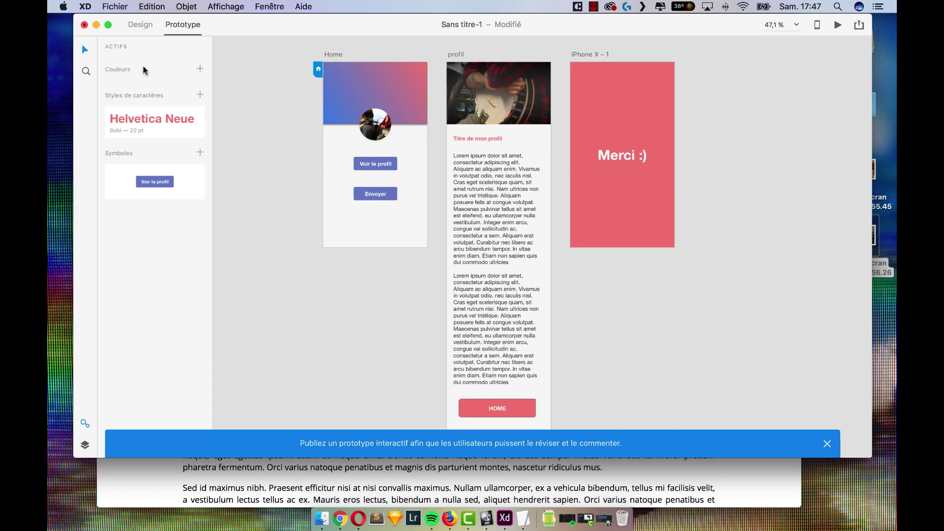
pyautogui.click(393, 166)
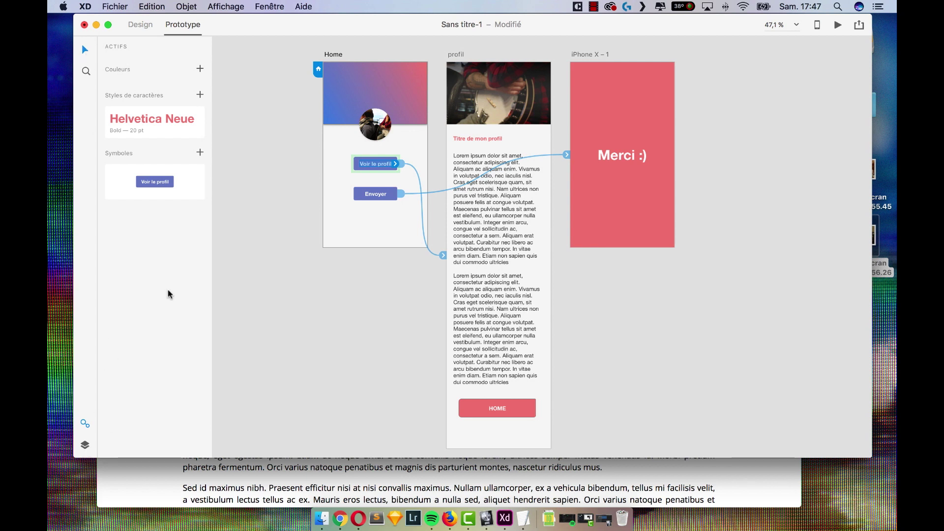
pyautogui.click(200, 69)
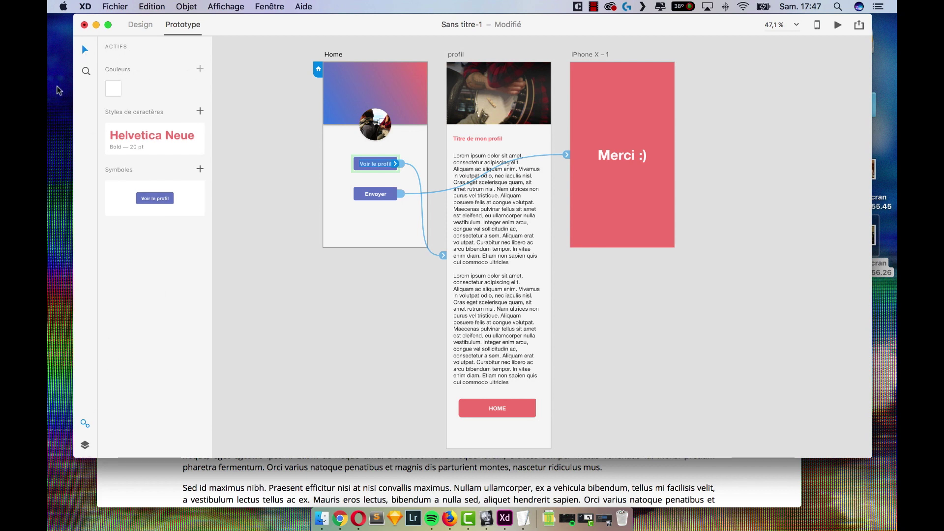
# - In Design mode, add the colours of the red Merci rectangle and of the Voir le profil button to the saved colours
pyautogui.click(636, 172)
pyautogui.click(136, 25)
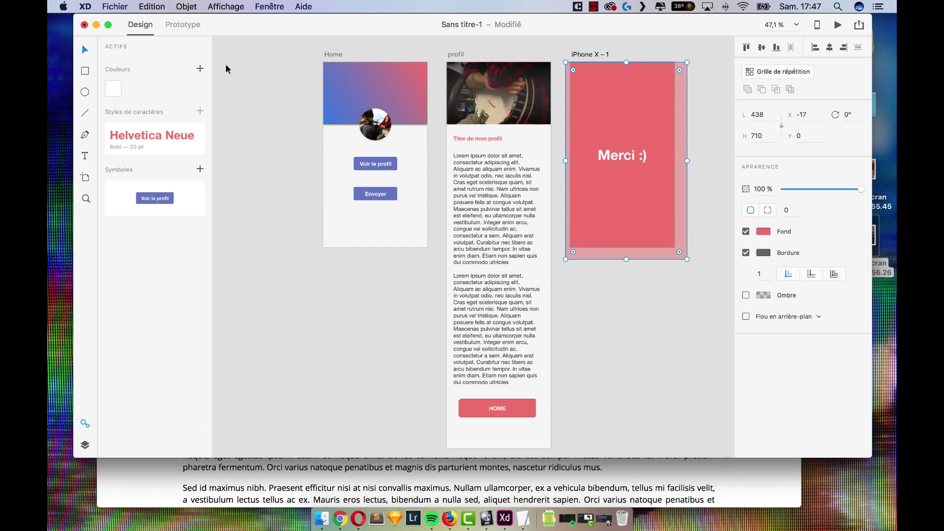
pyautogui.click(200, 69)
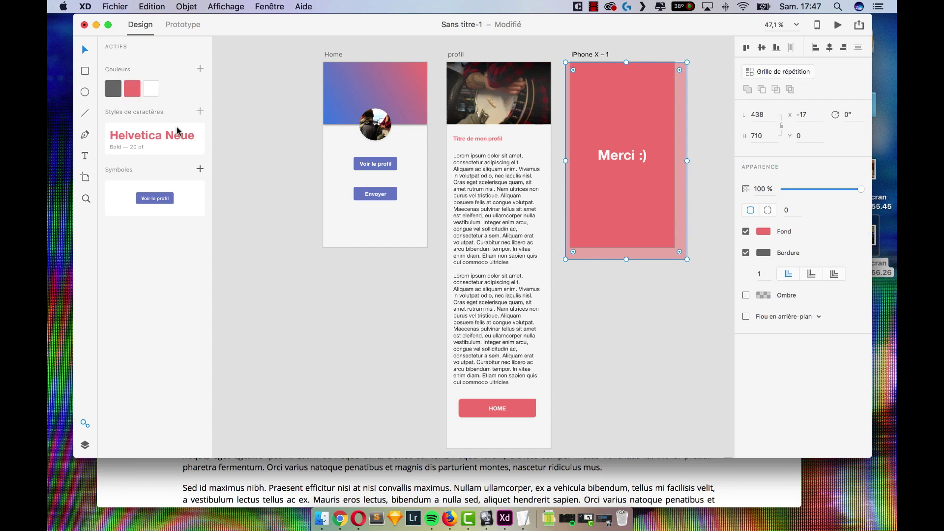
pyautogui.click(376, 164)
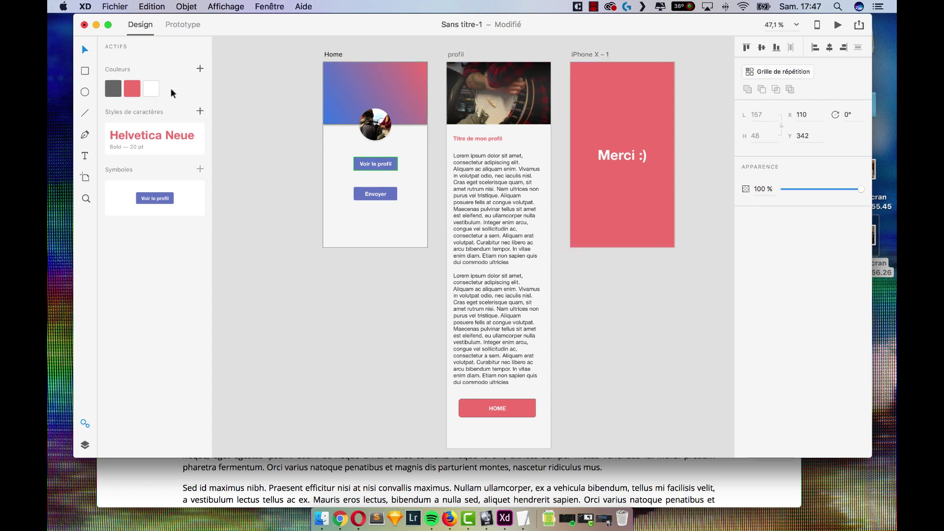
pyautogui.click(199, 69)
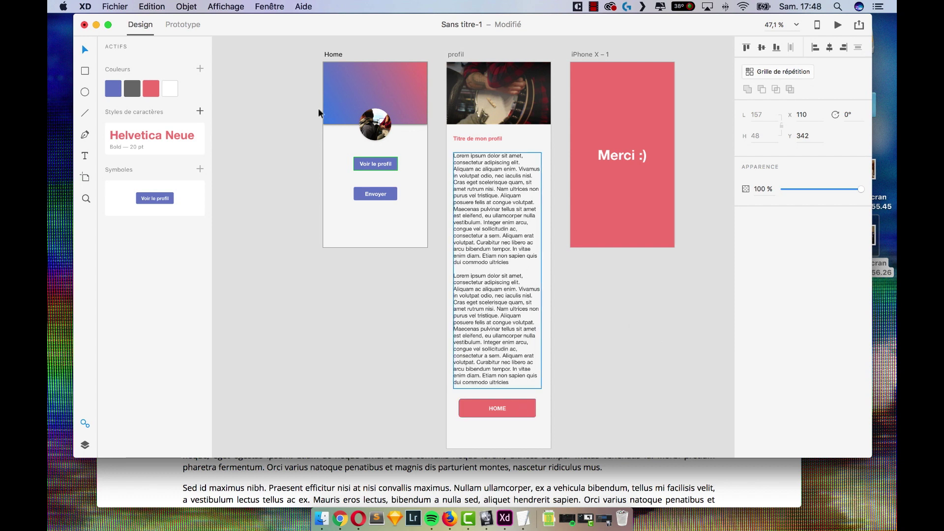
# - Save the character styles of profil's Lorem ipsum paragraph and of the "Merci :)" text in the assets
pyautogui.click(499, 184)
pyautogui.click(199, 111)
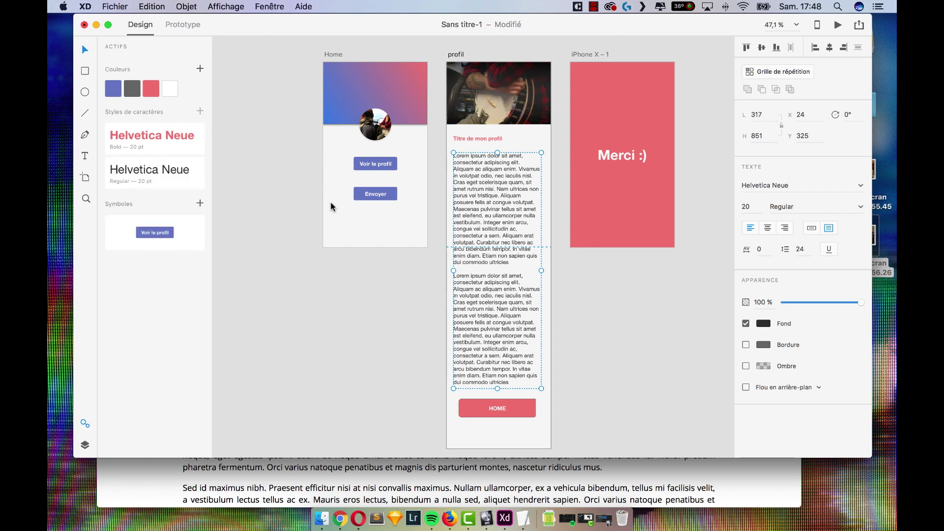
pyautogui.click(611, 160)
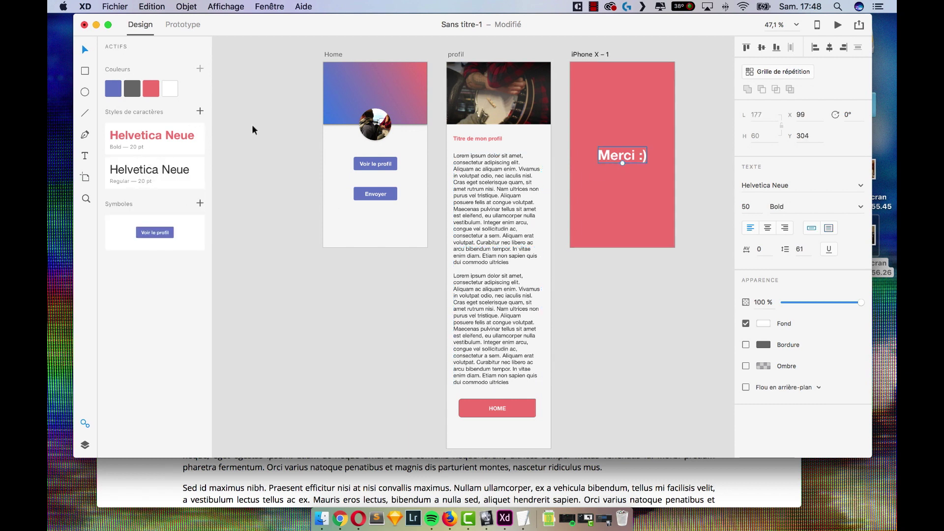
pyautogui.click(200, 112)
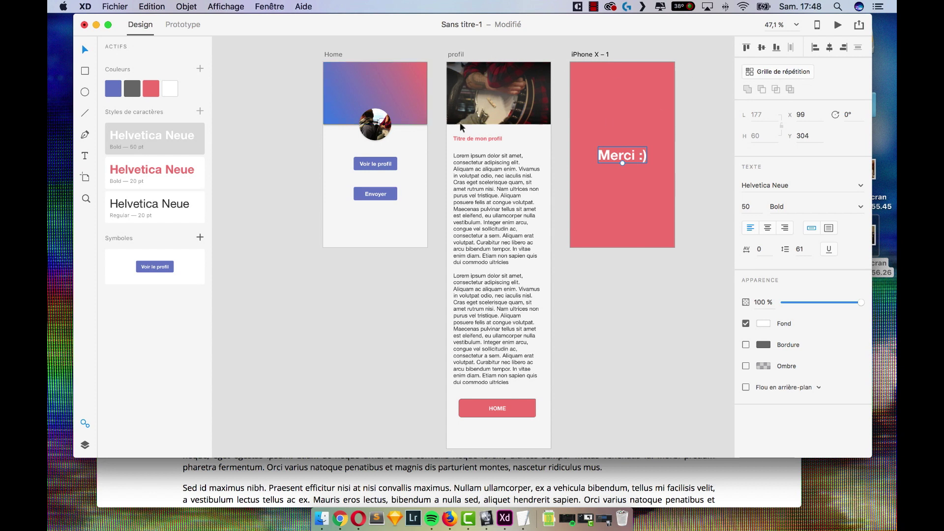
# - Switch profil's Lorem ipsum paragraph to point text and back to area text, leaving its wording as it is
pyautogui.scroll(-8, 686, 164)
pyautogui.scroll(10, 687, 164)
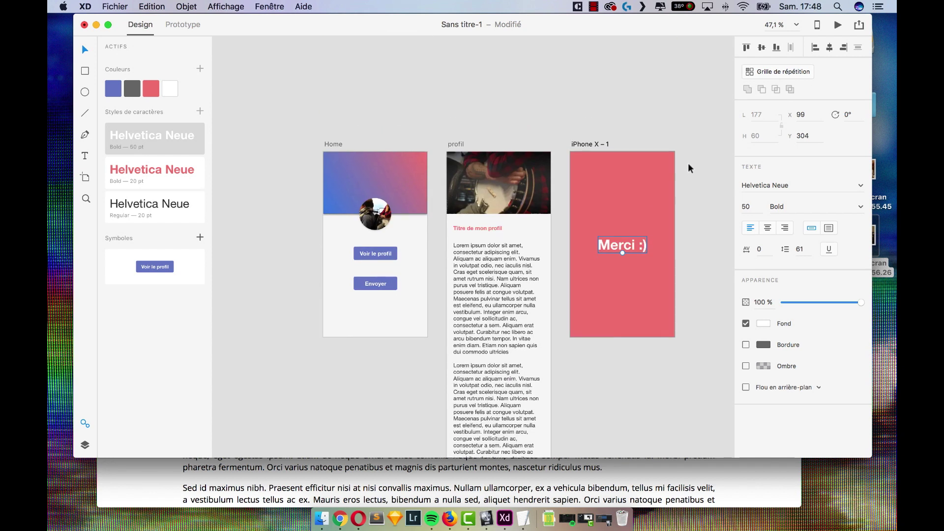
pyautogui.scroll(-5, 689, 163)
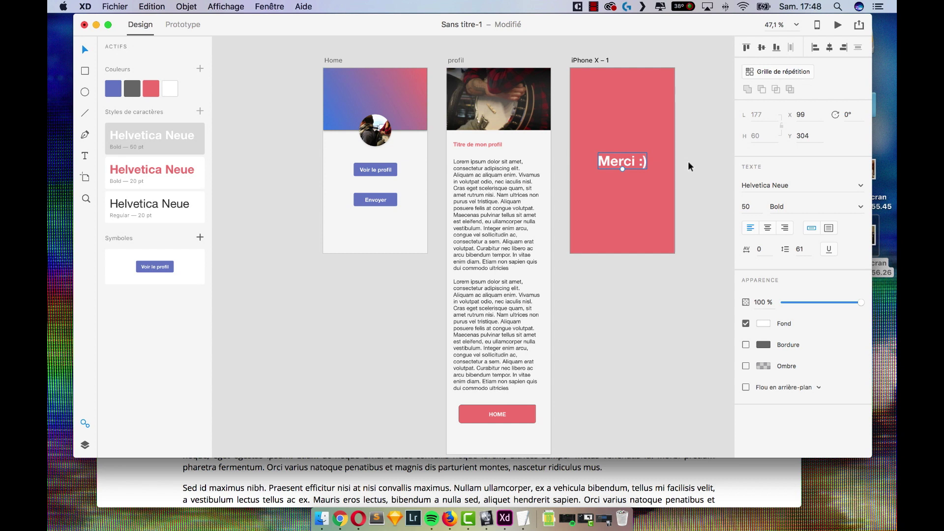
pyautogui.click(513, 189)
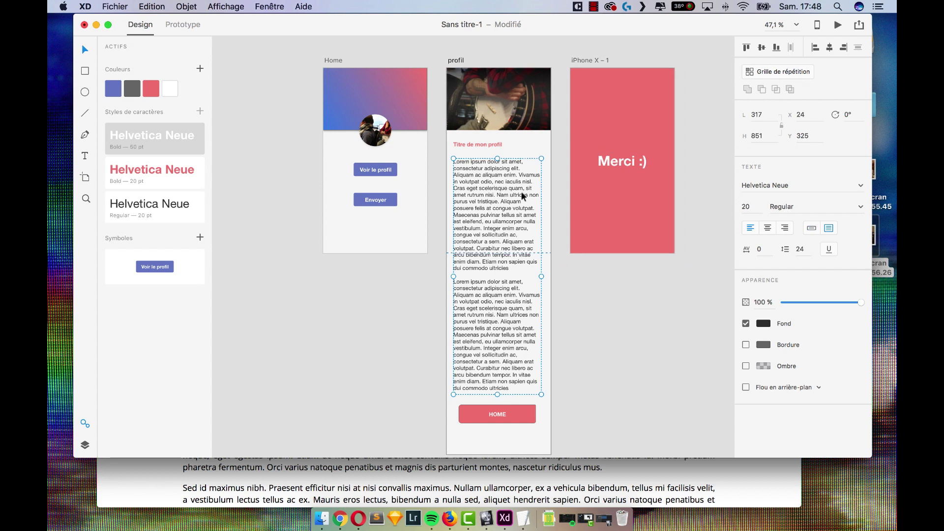
pyautogui.click(813, 228)
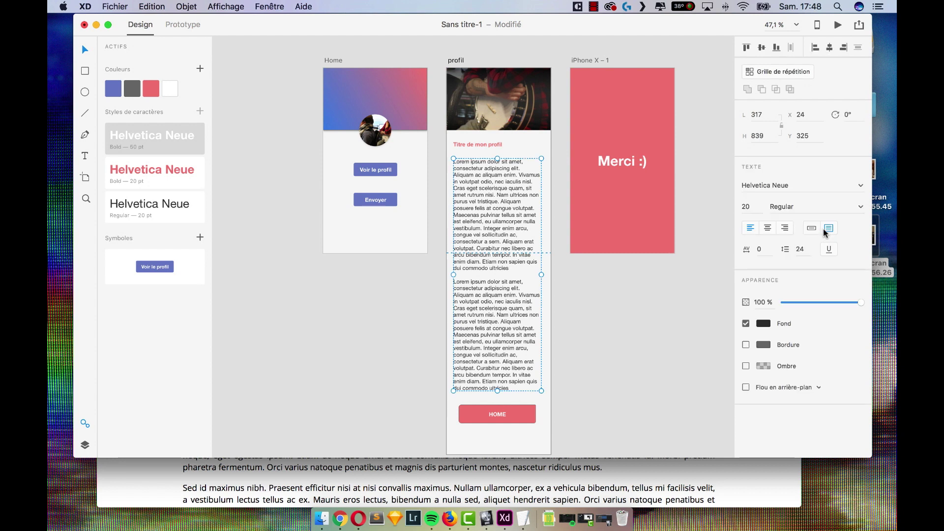
pyautogui.doubleClick(476, 208)
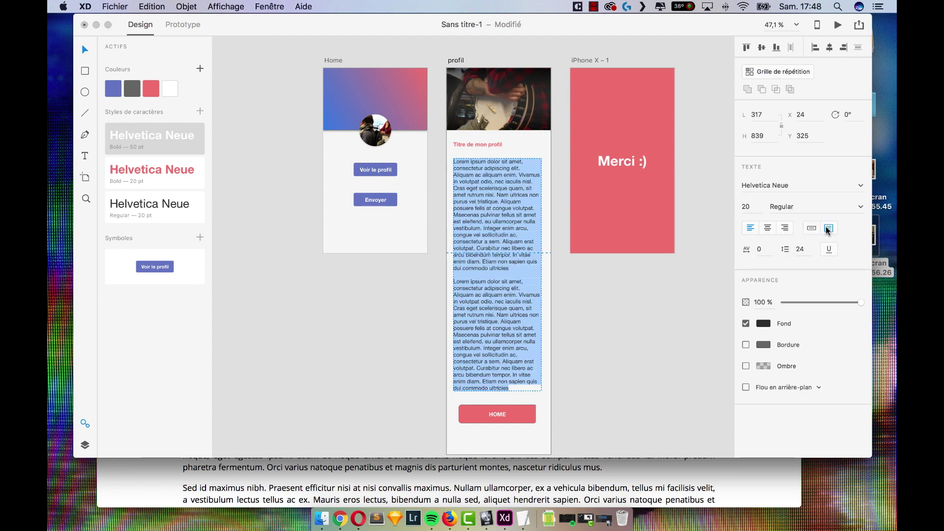
pyautogui.press('Escape')
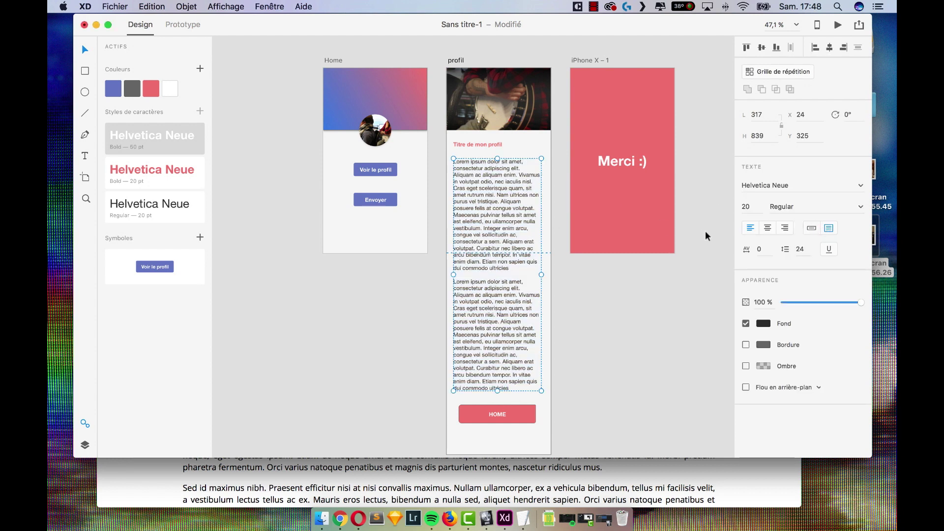